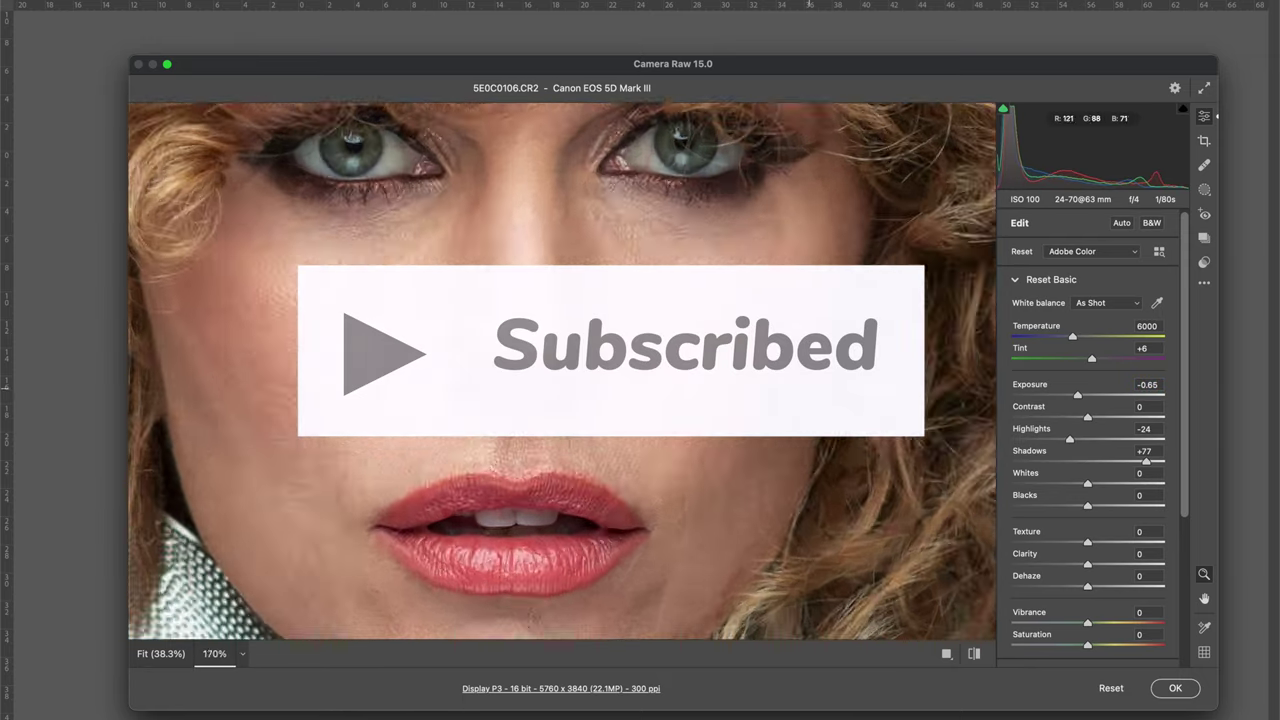
- In Camera Raw set Highlights -24, Shadows +77 and Texture -15, then open the photo
{"action": "left_click_drag", "start_coordinate": [1088, 542], "coordinate": [1075, 547]}
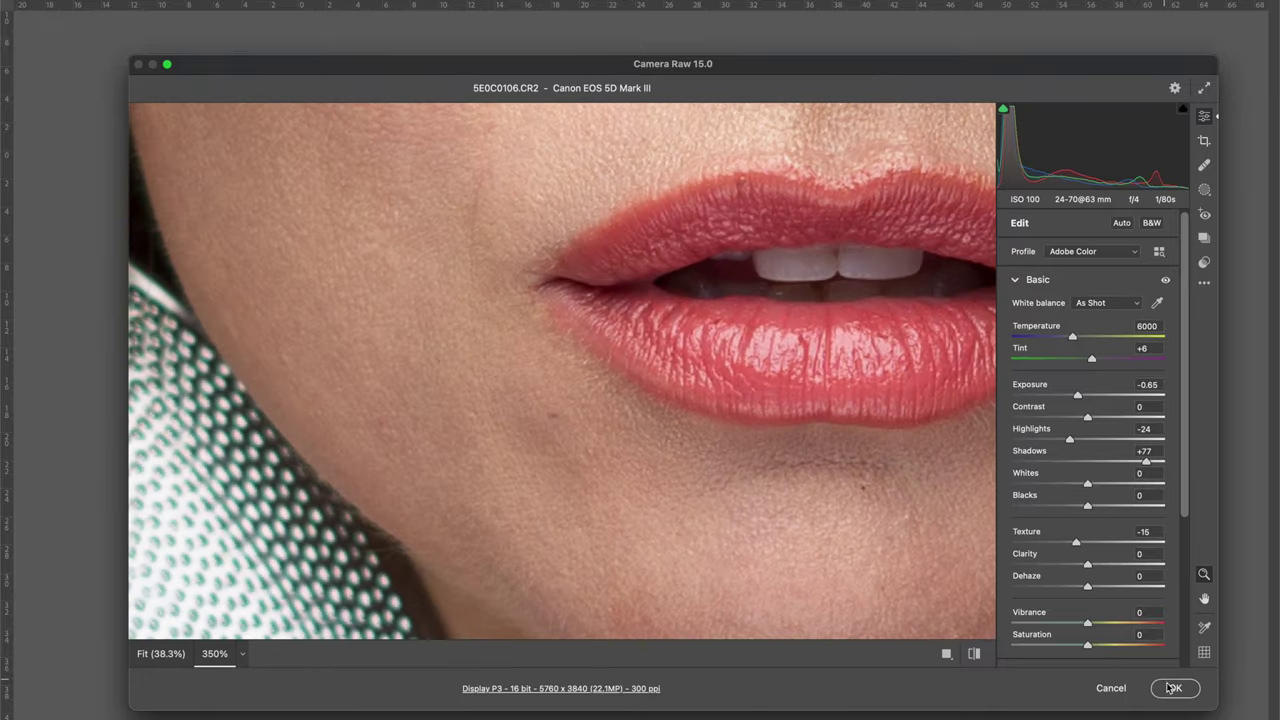
{"action": "key", "text": "ctrl+plus"}
{"action": "key", "text": "ctrl+plus"}
{"action": "key", "text": "ctrl+plus"}
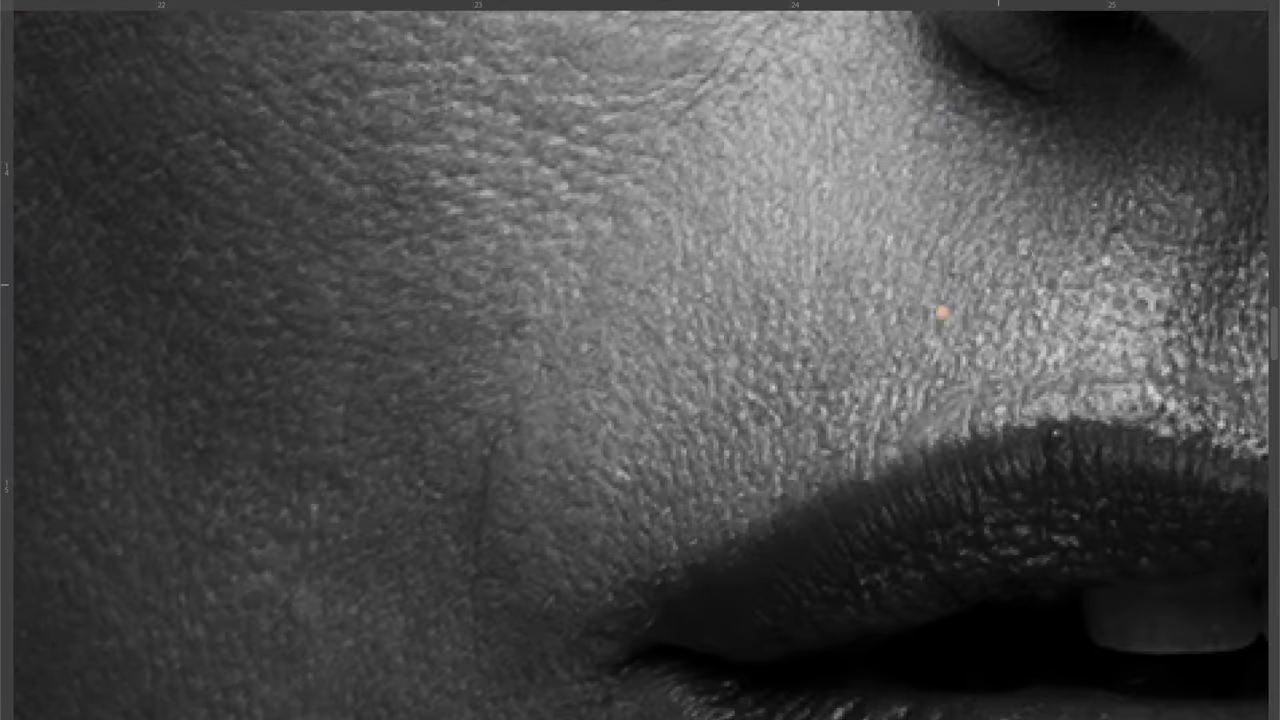
{"action": "scroll", "coordinate": [640, 440], "scroll_direction": "down", "scroll_amount": 4}
{"action": "scroll", "coordinate": [715, 480], "scroll_direction": "down", "scroll_amount": 1}
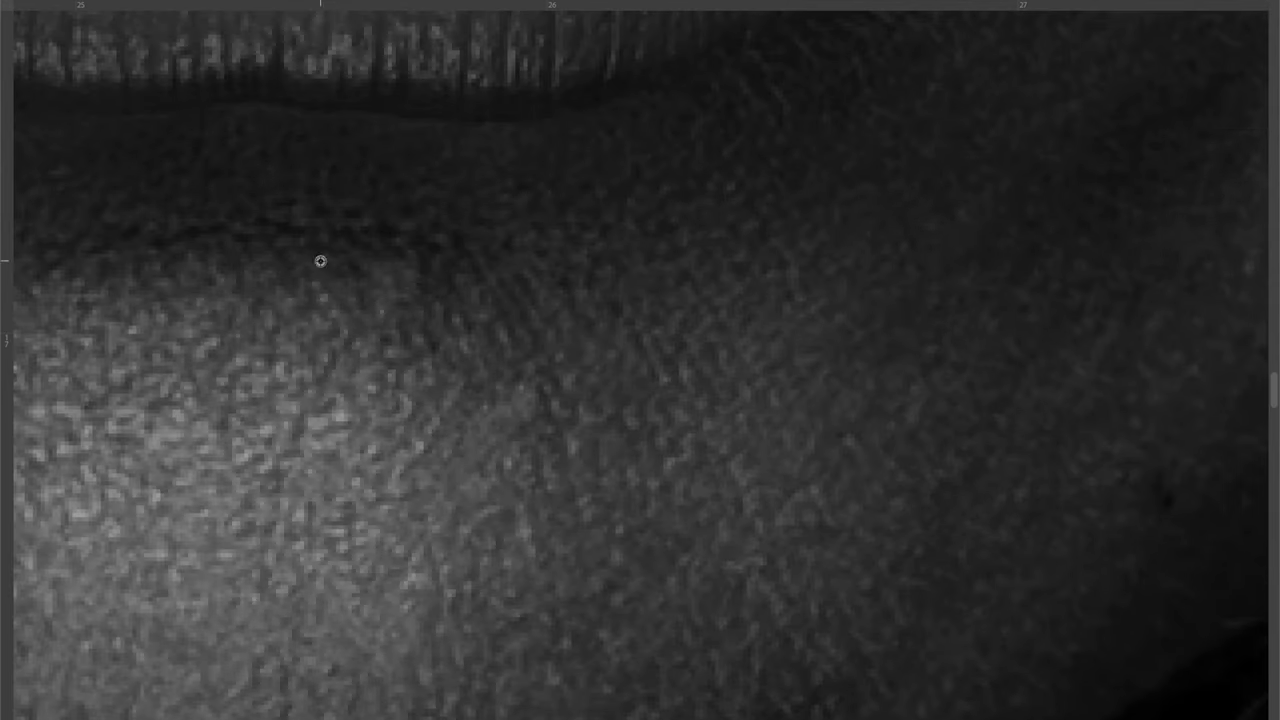
{"action": "scroll", "coordinate": [302, 460], "scroll_direction": "down", "scroll_amount": 2}
{"action": "scroll", "coordinate": [635, 302], "scroll_direction": "right", "scroll_amount": 2}
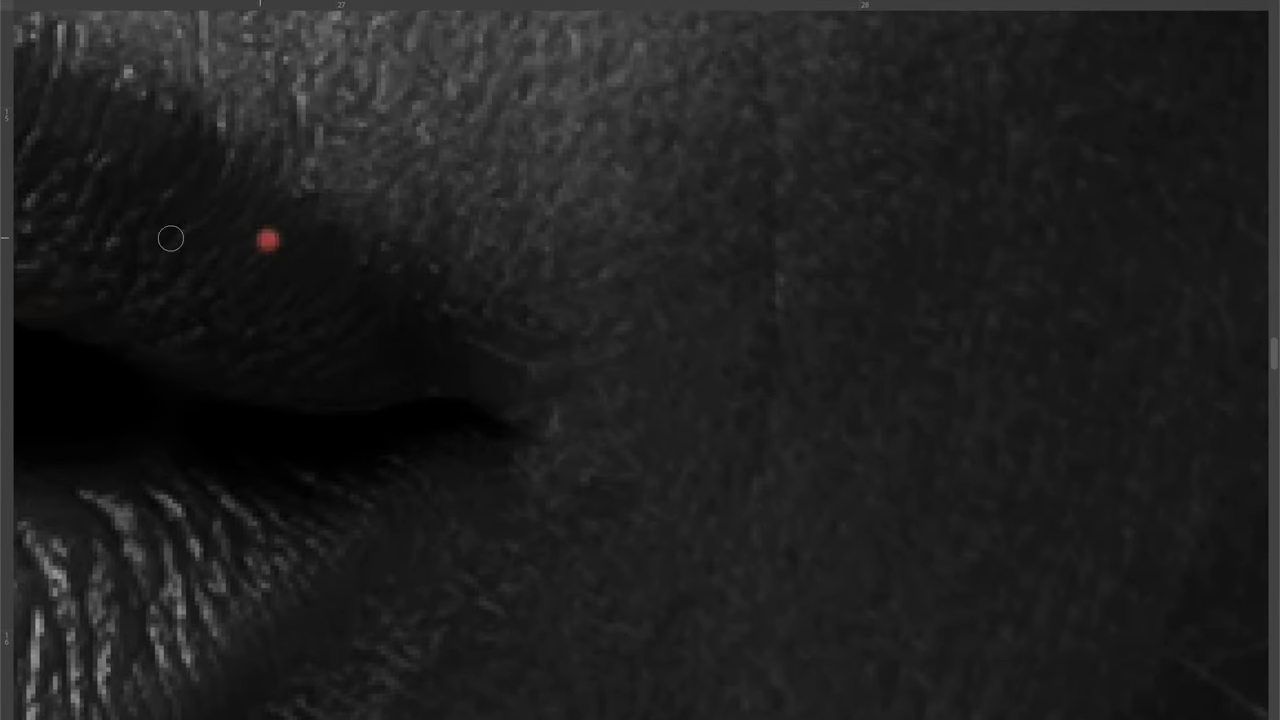
{"action": "scroll", "coordinate": [470, 356], "scroll_direction": "up", "scroll_amount": 2}
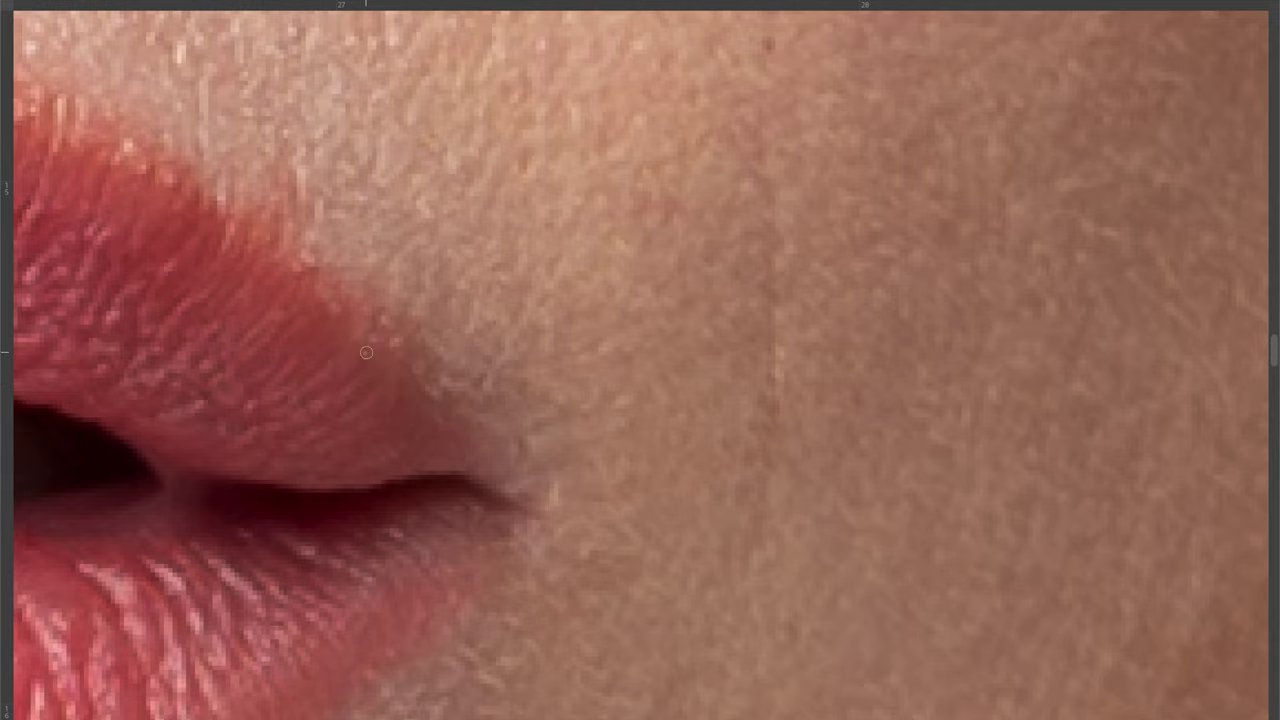
- Zoom into the face and switch to a single grayscale channel view with Ctrl+4
{"action": "scroll", "coordinate": [515, 450], "scroll_direction": "up", "scroll_amount": 2}
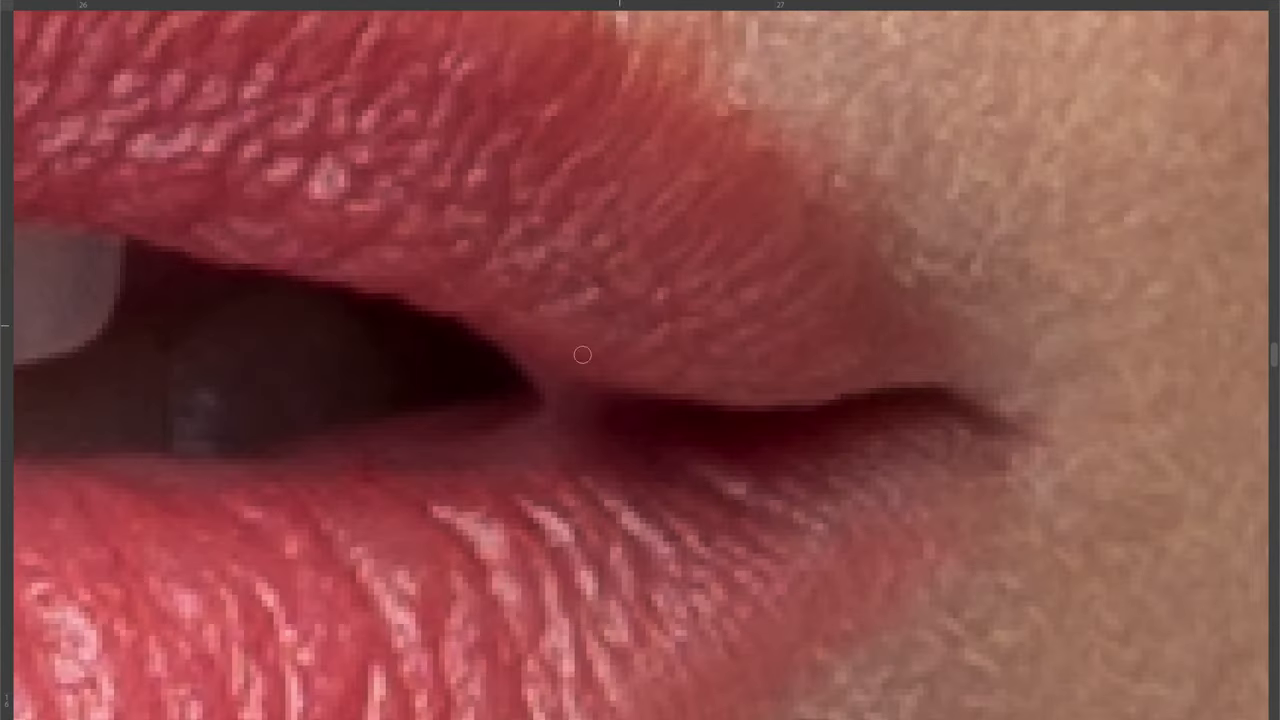
{"action": "scroll", "coordinate": [582, 355], "scroll_direction": "up", "scroll_amount": 3}
{"action": "scroll", "coordinate": [600, 314], "scroll_direction": "left", "scroll_amount": 5}
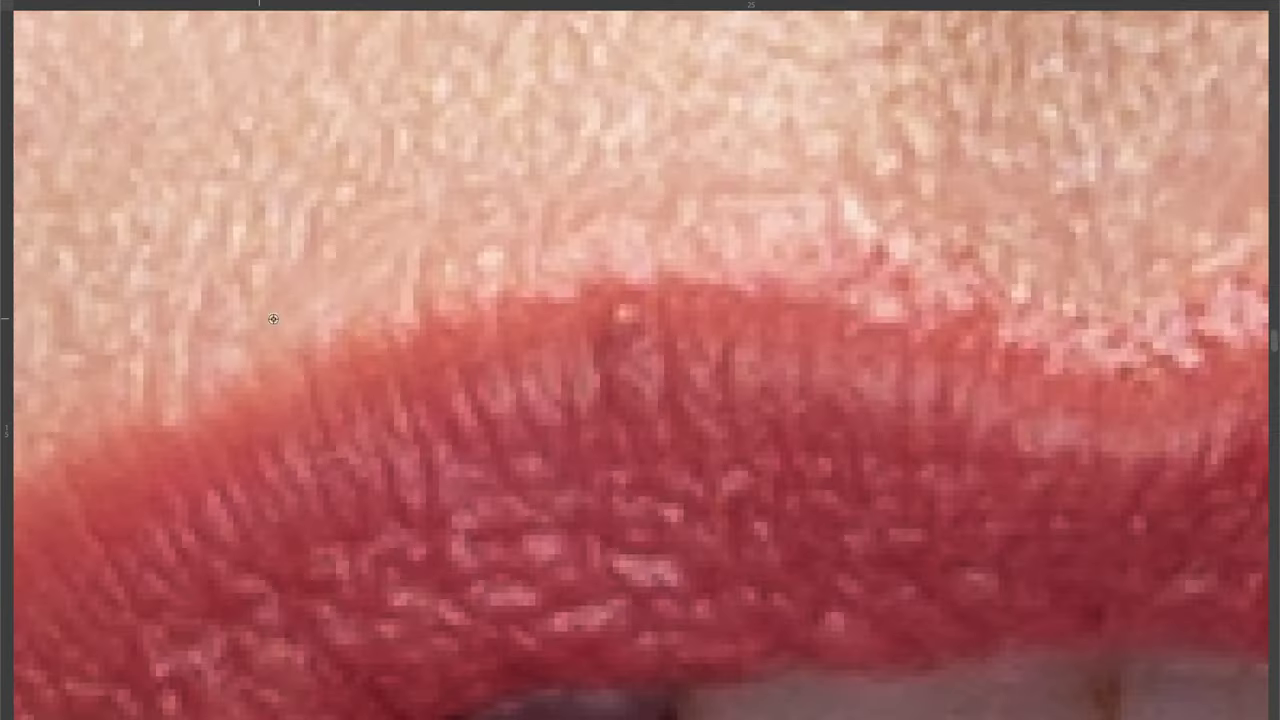
{"action": "scroll", "coordinate": [737, 380], "scroll_direction": "down", "scroll_amount": 3}
{"action": "scroll", "coordinate": [766, 457], "scroll_direction": "up", "scroll_amount": 3}
{"action": "scroll", "coordinate": [681, 321], "scroll_direction": "down", "scroll_amount": 1}
{"action": "key", "text": "ctrl+4"}
- Pan over the lips and cheek to inspect the grayscale skin texture
{"action": "scroll", "coordinate": [607, 267], "scroll_direction": "up", "scroll_amount": 1}
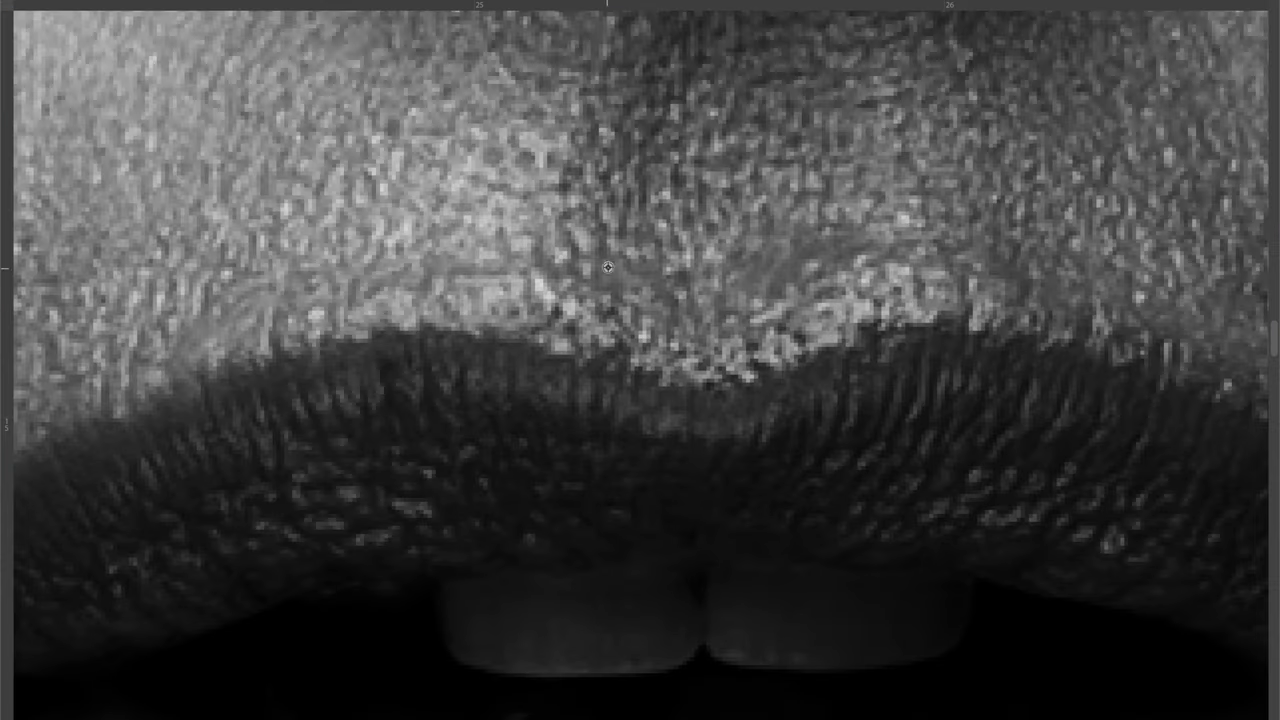
{"action": "scroll", "coordinate": [548, 330], "scroll_direction": "right", "scroll_amount": 2}
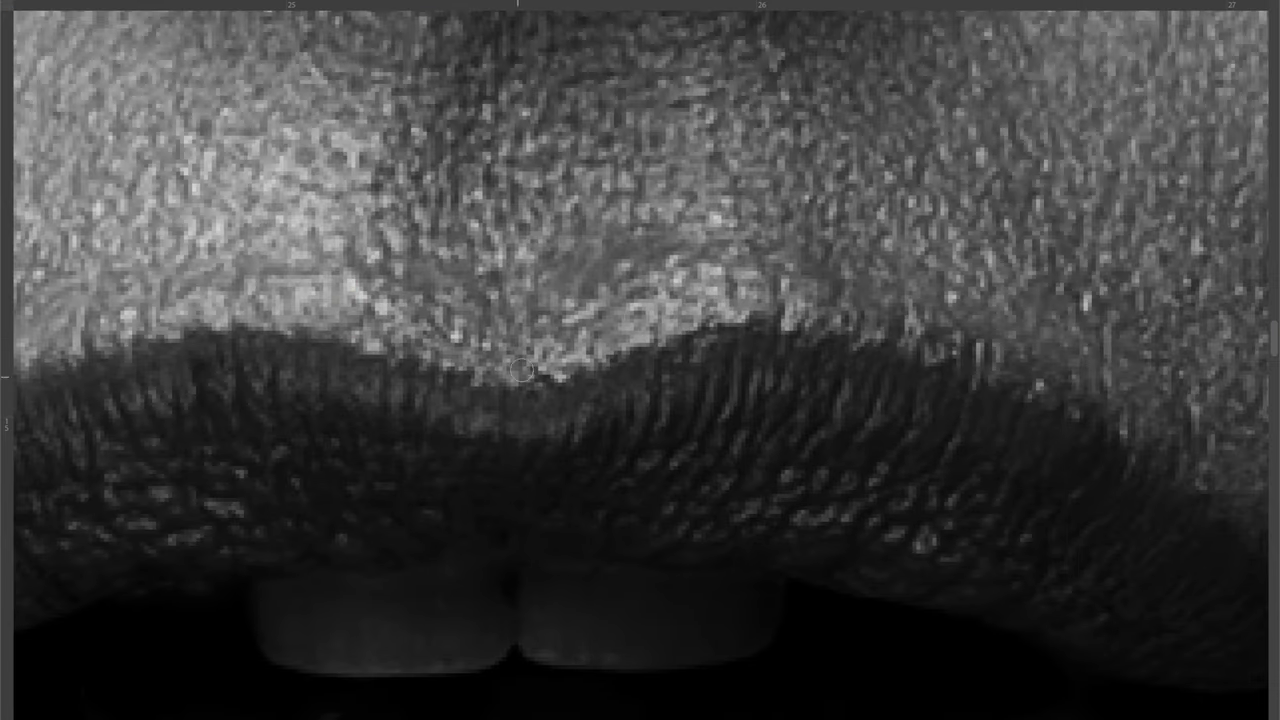
{"action": "scroll", "coordinate": [779, 344], "scroll_direction": "up", "scroll_amount": 1}
{"action": "scroll", "coordinate": [779, 344], "scroll_direction": "right", "scroll_amount": 3}
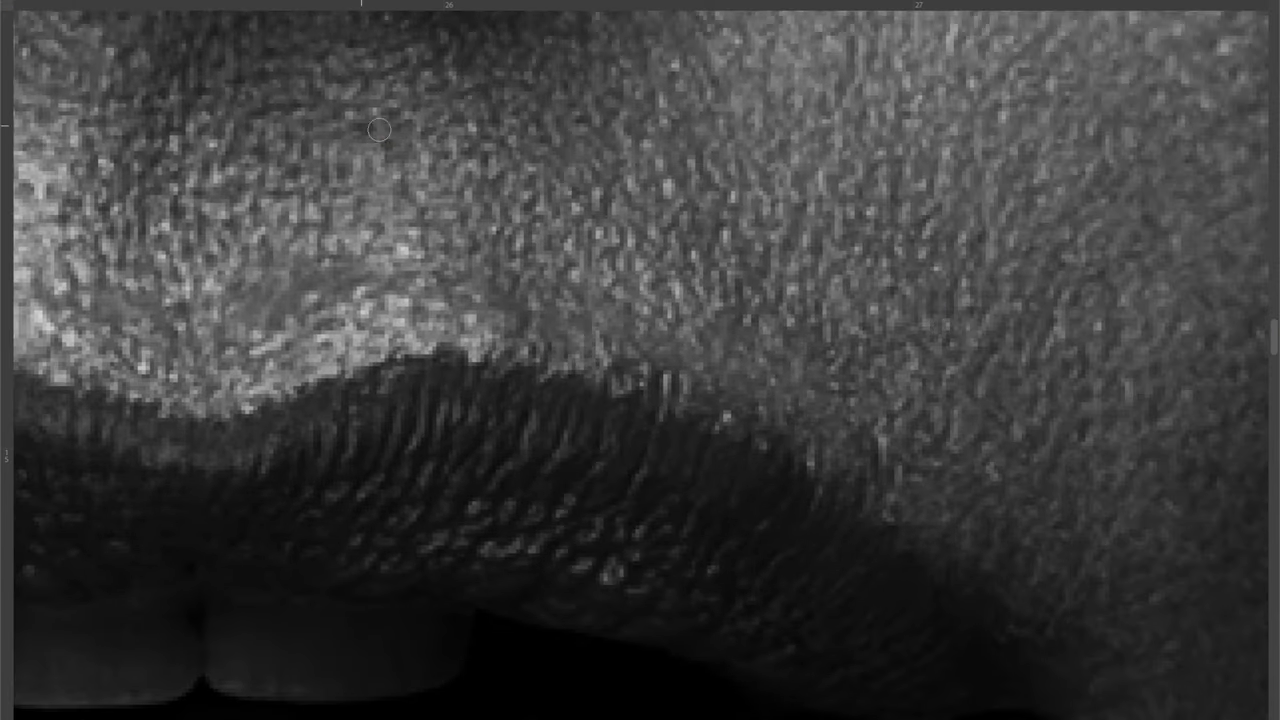
{"action": "scroll", "coordinate": [366, 160], "scroll_direction": "down", "scroll_amount": 3}
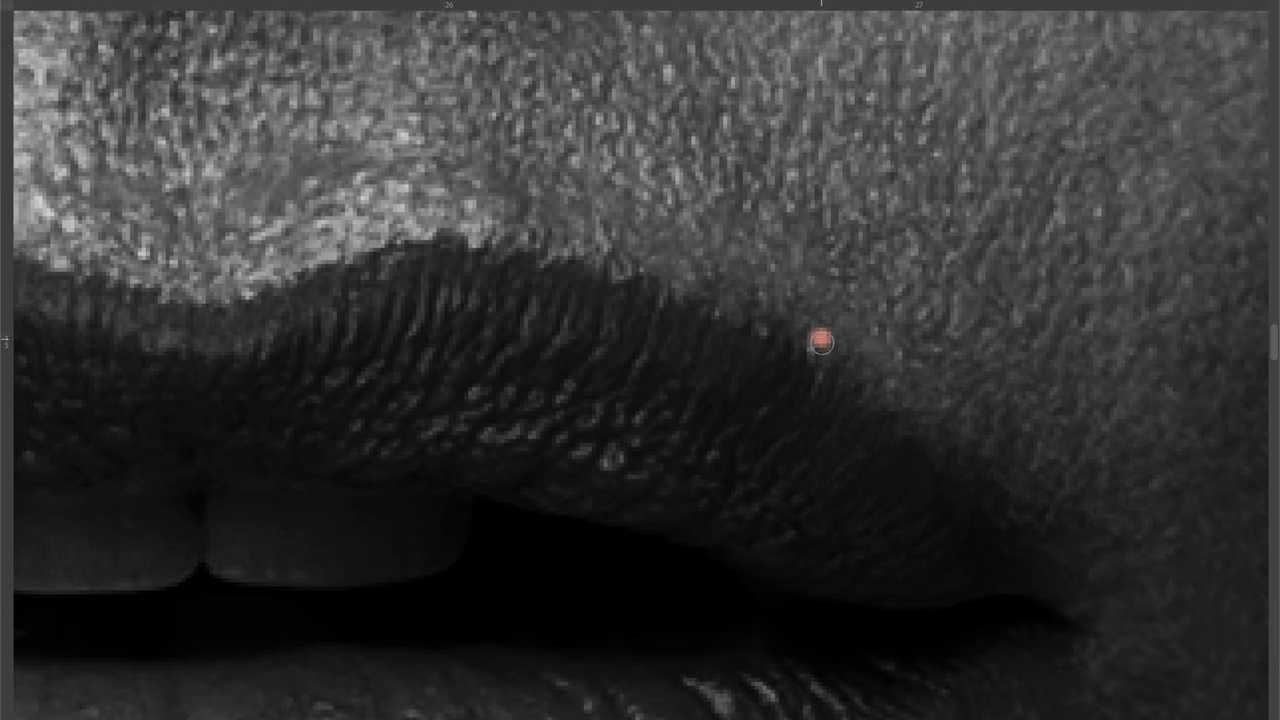
{"action": "scroll", "coordinate": [737, 452], "scroll_direction": "down", "scroll_amount": 2, "text": "ctrl"}
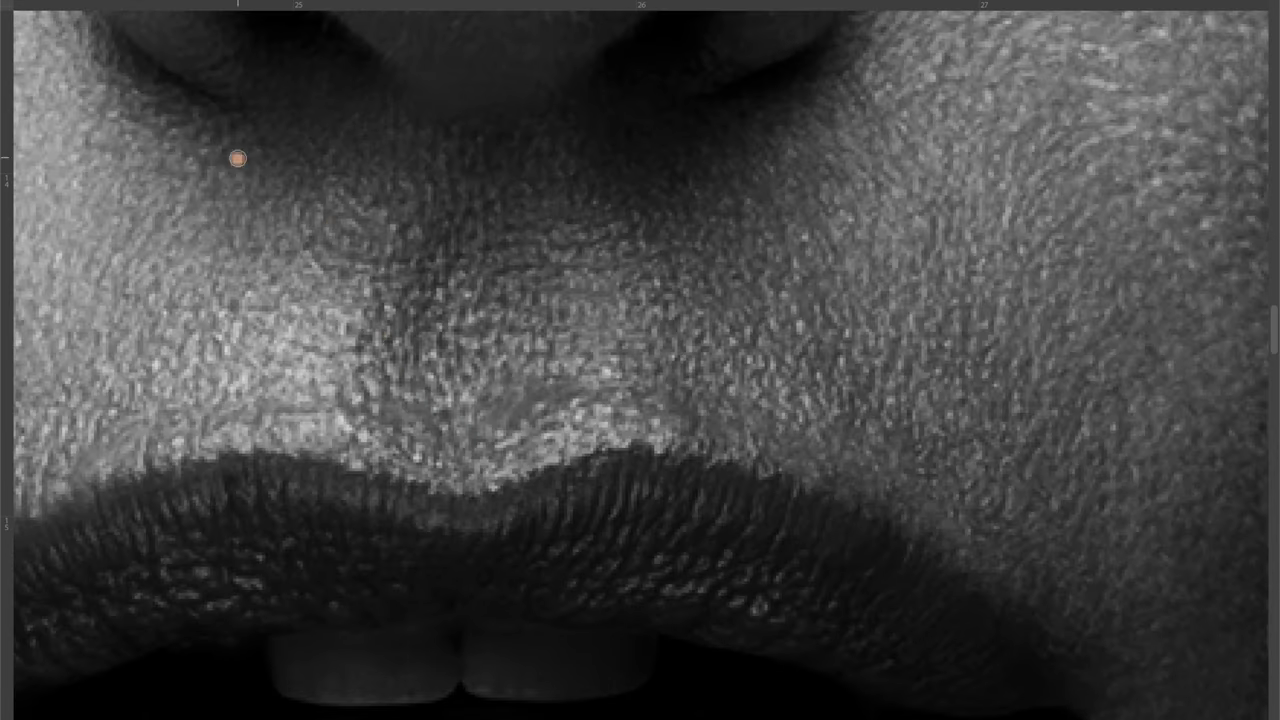
{"action": "scroll", "coordinate": [429, 214], "scroll_direction": "down", "scroll_amount": 5}
{"action": "scroll", "coordinate": [674, 229], "scroll_direction": "up", "scroll_amount": 5}
{"action": "scroll", "coordinate": [712, 260], "scroll_direction": "up", "scroll_amount": 1}
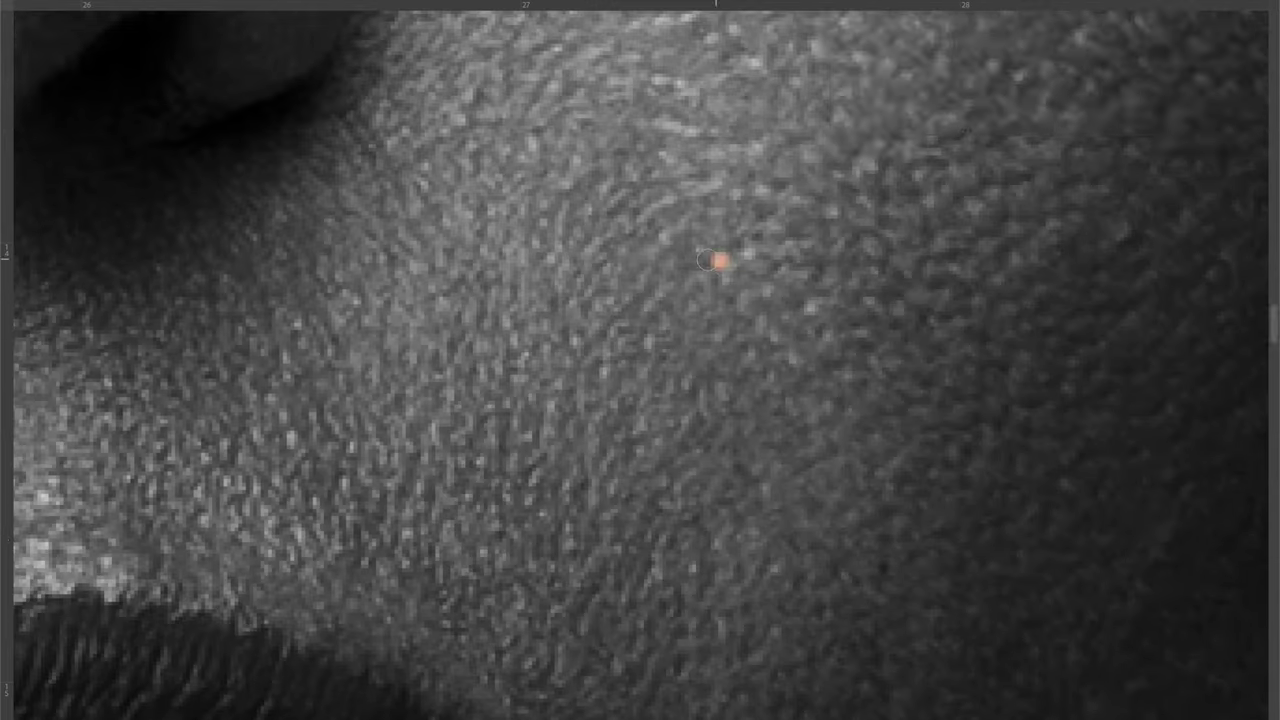
{"action": "scroll", "coordinate": [712, 260], "scroll_direction": "down", "scroll_amount": 5}
{"action": "scroll", "coordinate": [837, 194], "scroll_direction": "up", "scroll_amount": 5}
{"action": "scroll", "coordinate": [756, 240], "scroll_direction": "down", "scroll_amount": 1}
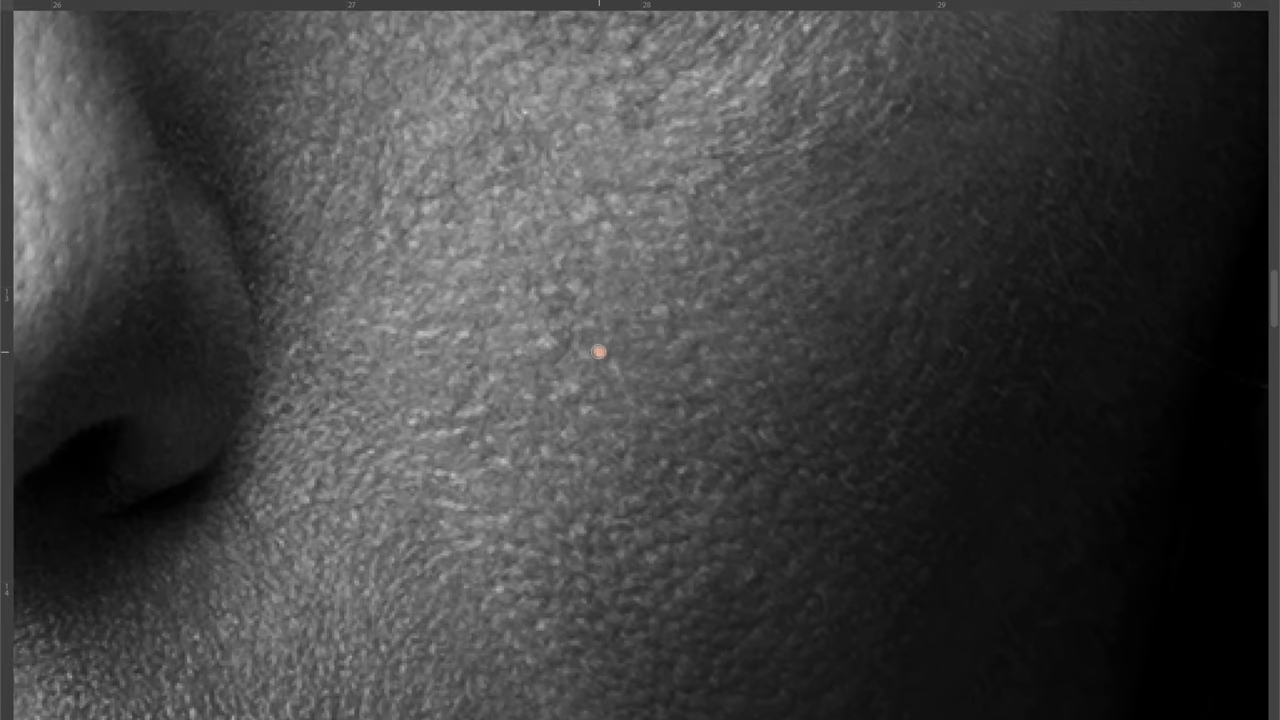
{"action": "scroll", "coordinate": [688, 459], "scroll_direction": "down", "scroll_amount": 2}
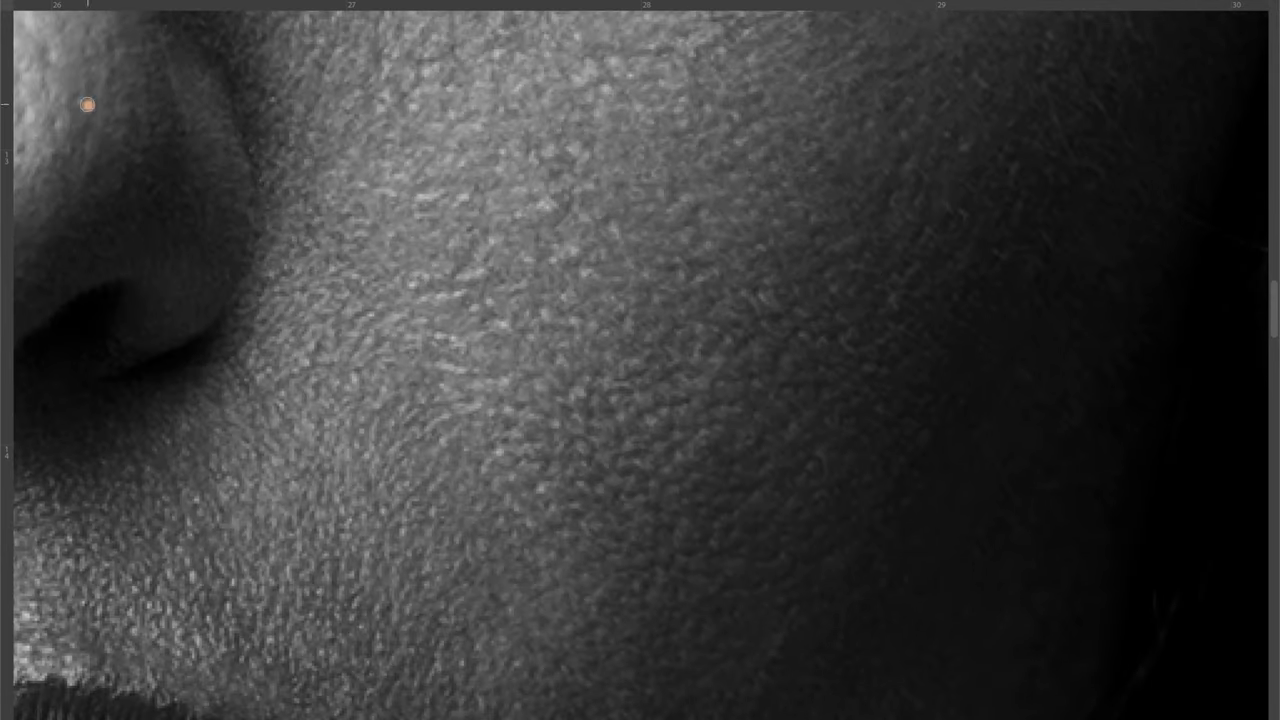
{"action": "scroll", "coordinate": [571, 420], "scroll_direction": "down", "scroll_amount": 1}
{"action": "scroll", "coordinate": [494, 369], "scroll_direction": "up", "scroll_amount": 1}
{"action": "scroll", "coordinate": [745, 191], "scroll_direction": "up", "scroll_amount": 1}
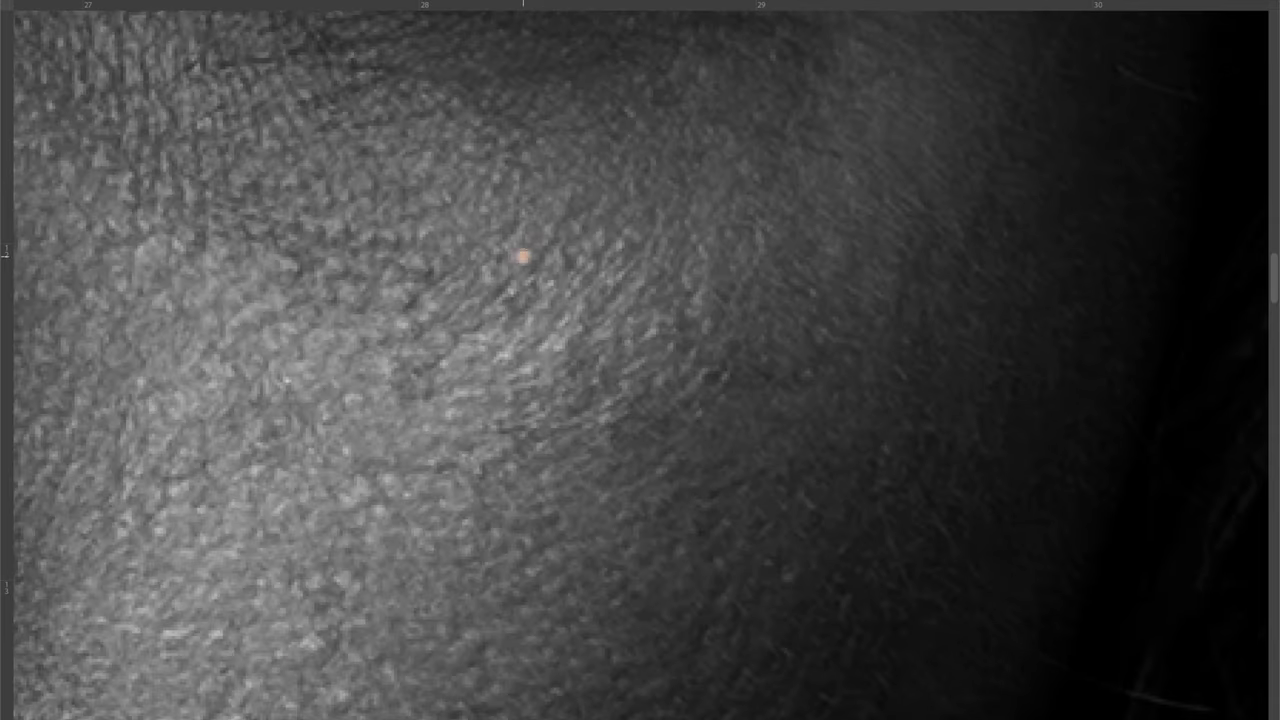
{"action": "scroll", "coordinate": [517, 248], "scroll_direction": "down", "scroll_amount": 1}
{"action": "scroll", "coordinate": [771, 269], "scroll_direction": "down", "scroll_amount": 4}
{"action": "scroll", "coordinate": [493, 257], "scroll_direction": "up", "scroll_amount": 5}
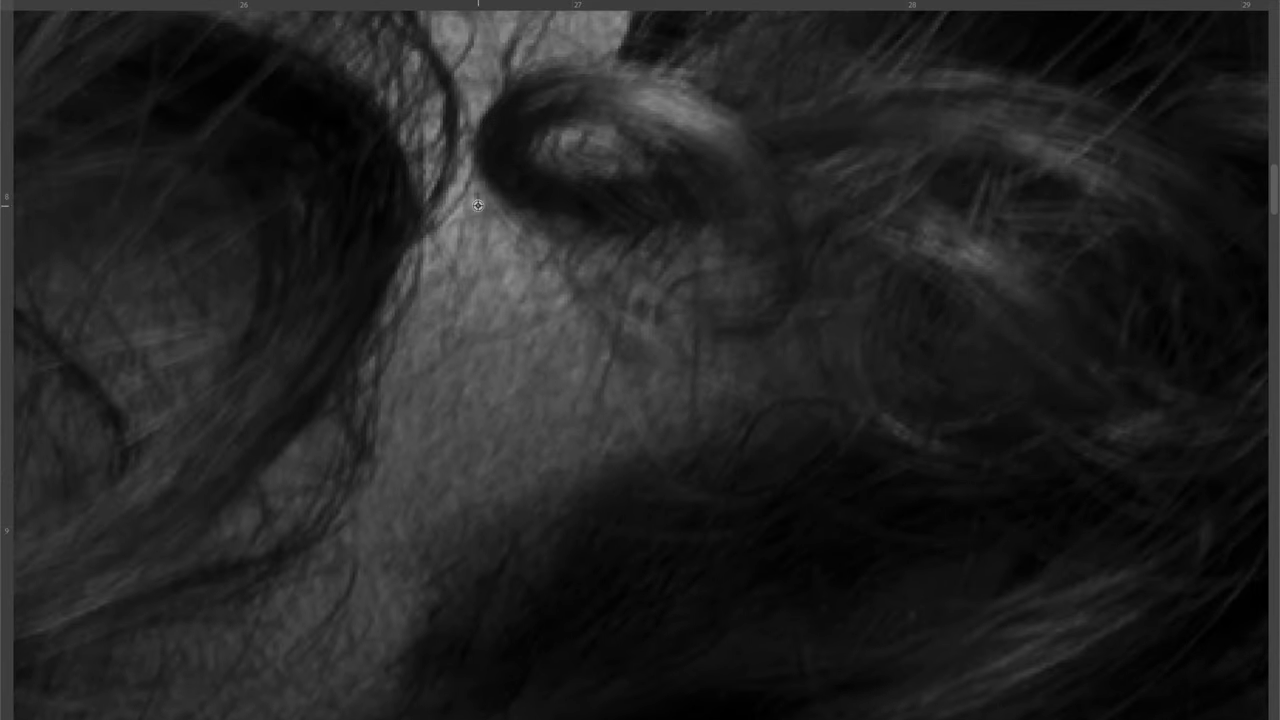
{"action": "scroll", "coordinate": [493, 257], "scroll_direction": "up", "scroll_amount": 1}
- Zoom to the bright stray strand beside the cheek, try painting over it, and undo
{"action": "scroll", "coordinate": [457, 131], "scroll_direction": "down", "scroll_amount": 2}
{"action": "scroll", "coordinate": [514, 257], "scroll_direction": "up", "scroll_amount": 1}
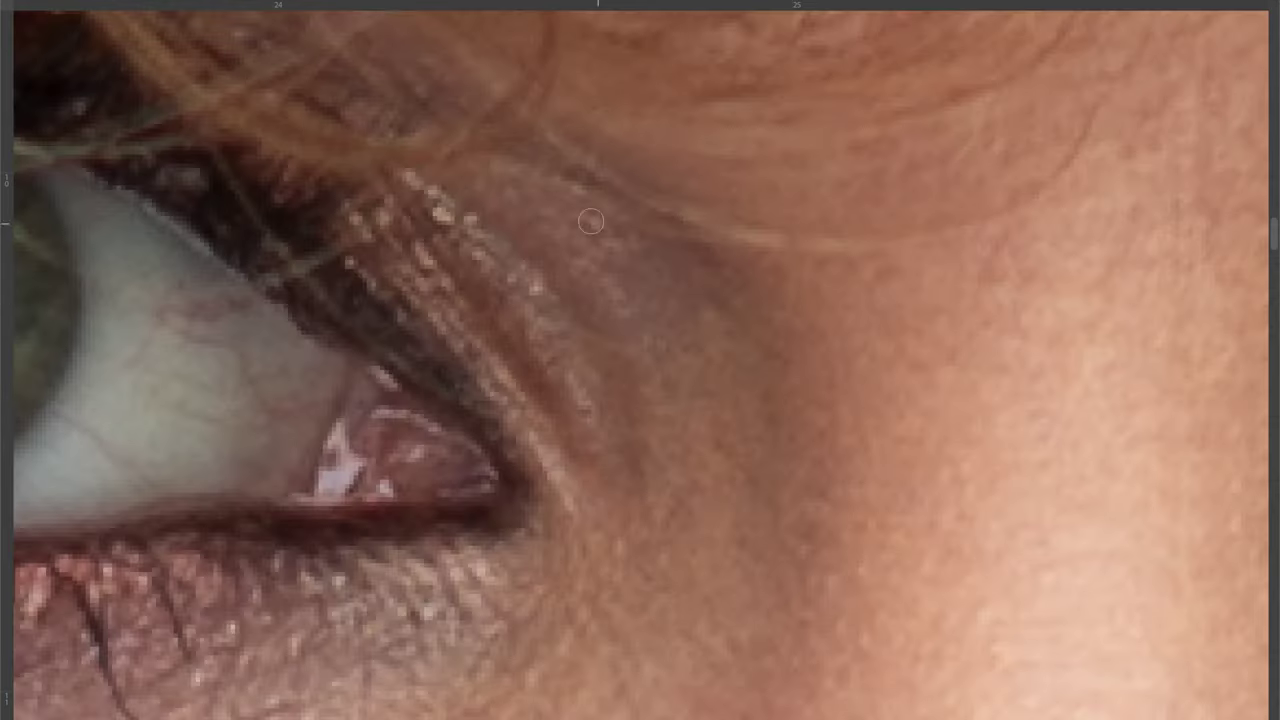
{"action": "scroll", "coordinate": [537, 290], "scroll_direction": "down", "scroll_amount": 4}
{"action": "scroll", "coordinate": [943, 349], "scroll_direction": "up", "scroll_amount": 5}
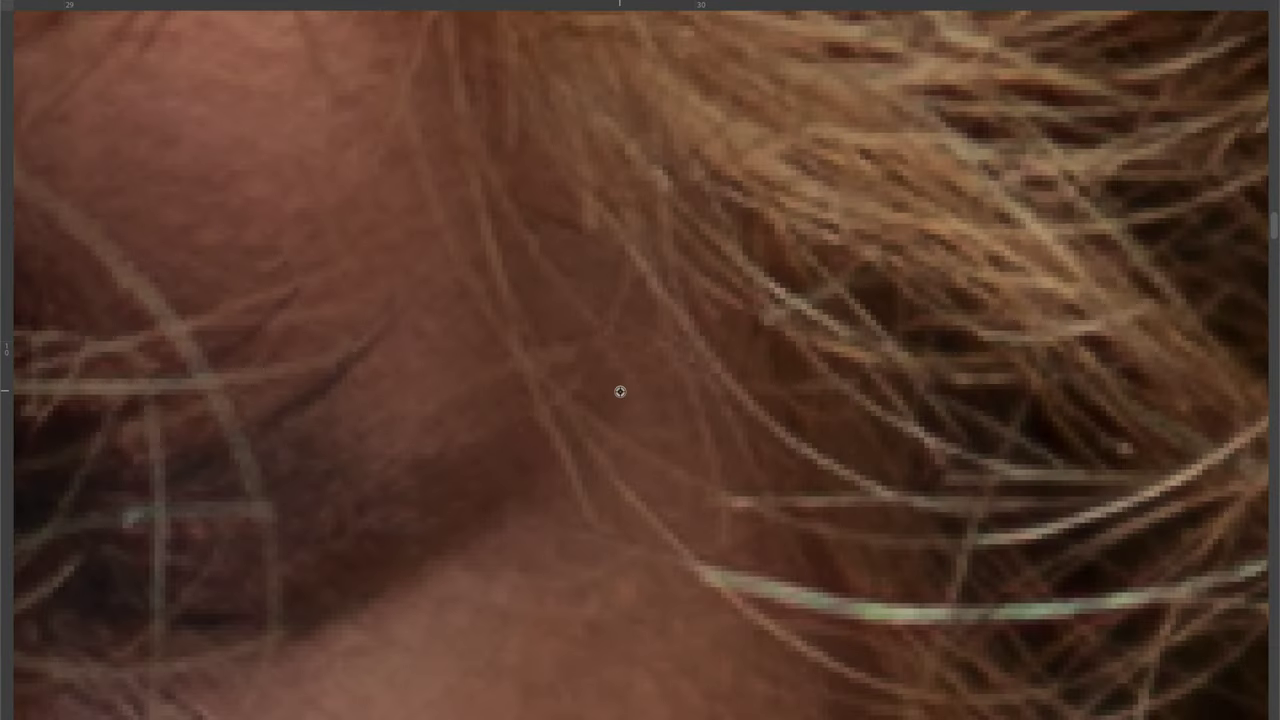
{"action": "scroll", "coordinate": [482, 434], "scroll_direction": "down", "scroll_amount": 1}
{"action": "scroll", "coordinate": [482, 434], "scroll_direction": "up", "scroll_amount": 1}
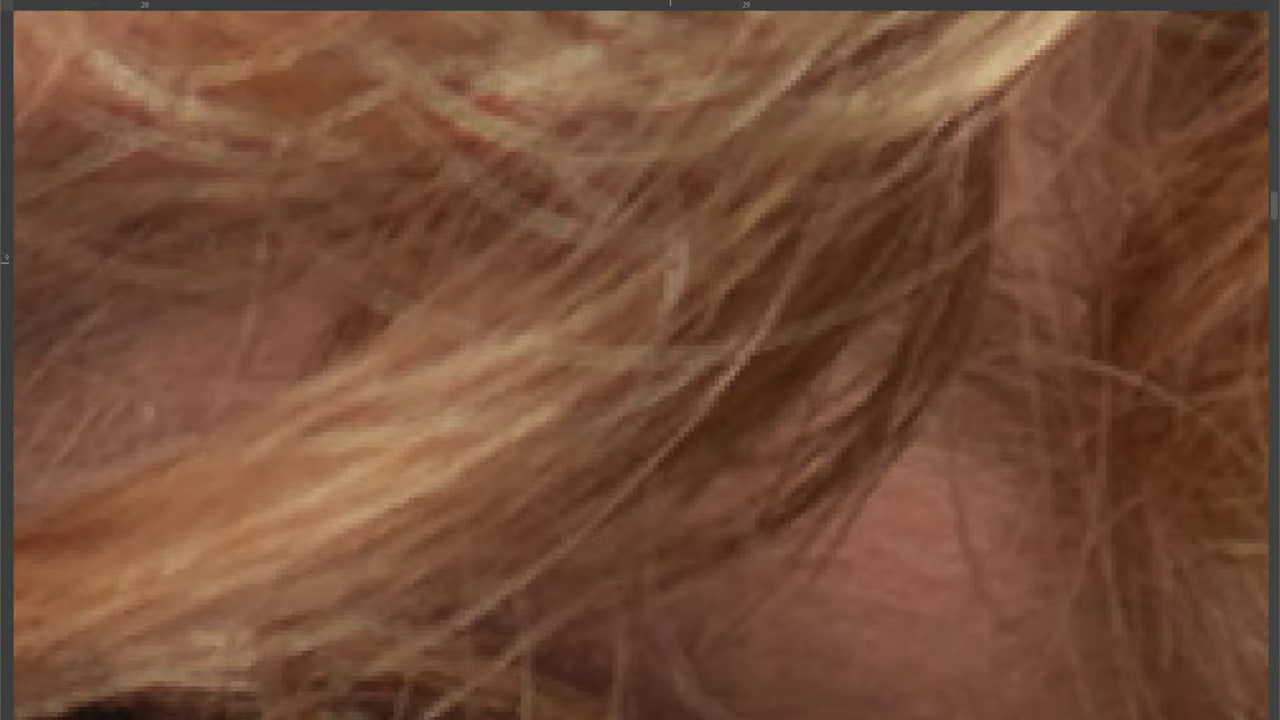
{"action": "scroll", "coordinate": [750, 367], "scroll_direction": "down", "scroll_amount": 4}
{"action": "scroll", "coordinate": [751, 368], "scroll_direction": "up", "scroll_amount": 3}
{"action": "scroll", "coordinate": [751, 368], "scroll_direction": "down", "scroll_amount": 4}
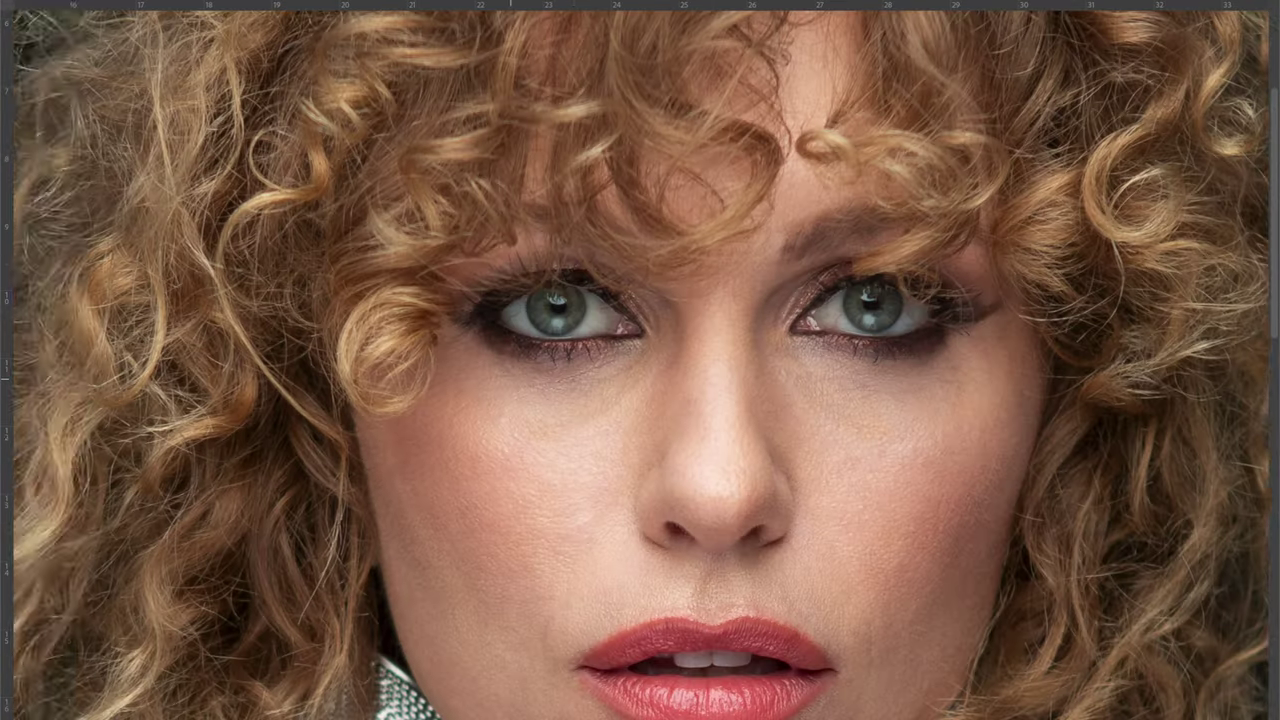
{"action": "scroll", "coordinate": [697, 409], "scroll_direction": "up", "scroll_amount": 4}
{"action": "scroll", "coordinate": [781, 459], "scroll_direction": "up", "scroll_amount": 1}
{"action": "scroll", "coordinate": [754, 377], "scroll_direction": "up", "scroll_amount": 1}
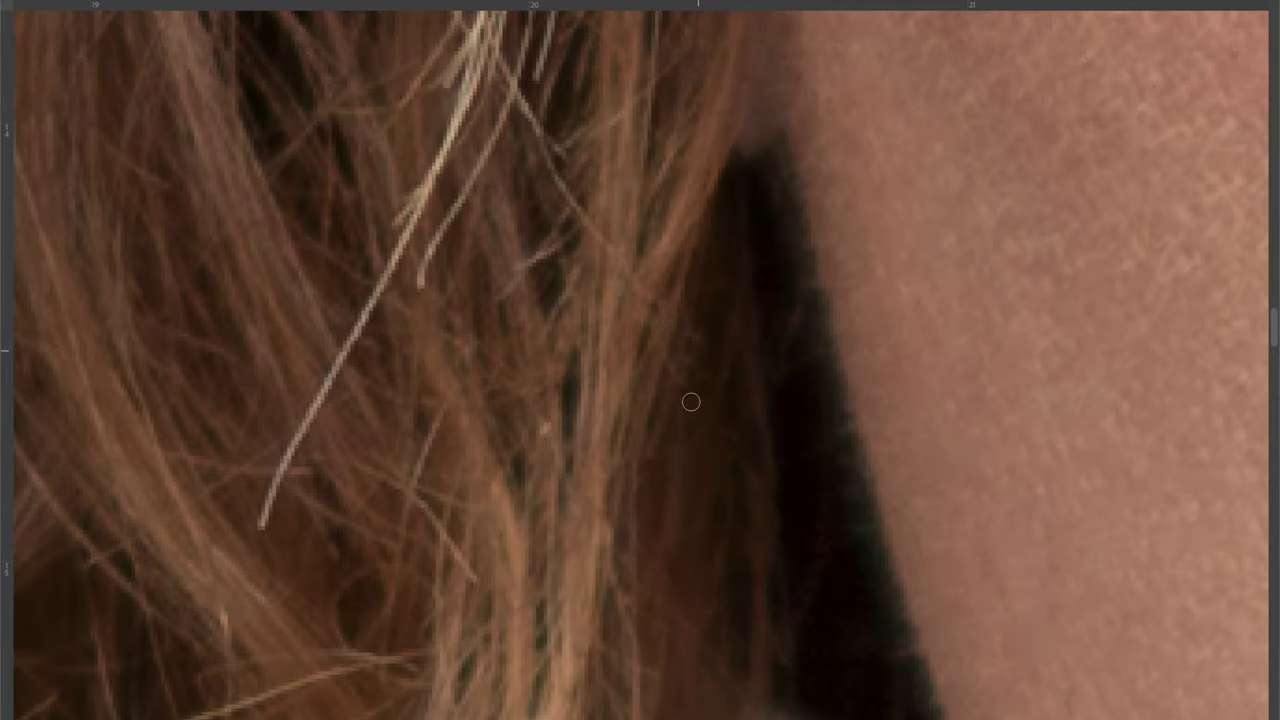
{"action": "scroll", "coordinate": [366, 377], "scroll_direction": "up", "scroll_amount": 1}
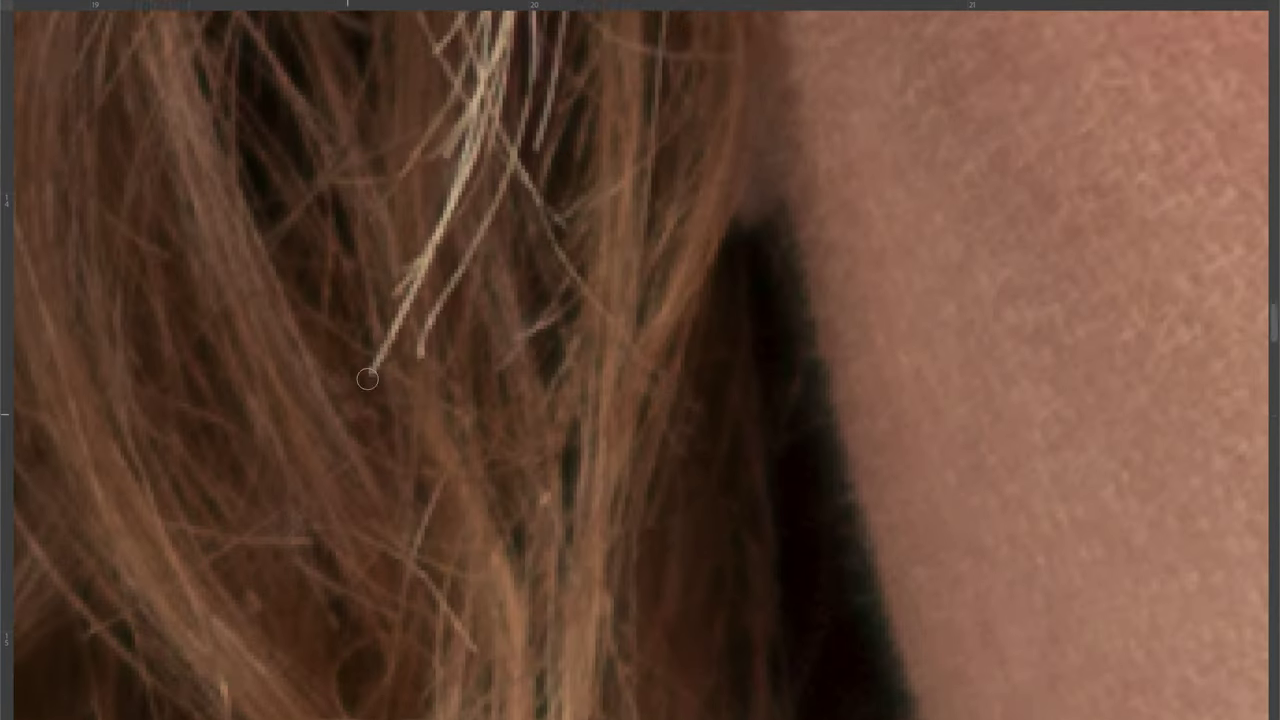
{"action": "scroll", "coordinate": [423, 401], "scroll_direction": "up", "scroll_amount": 3}
{"action": "scroll", "coordinate": [464, 331], "scroll_direction": "up", "scroll_amount": 1}
{"action": "left_click_drag", "start_coordinate": [460, 380], "coordinate": [386, 491]}
{"action": "key", "text": "ctrl+z"}
- Lasso the bright stray strand and fill it with the surrounding hair
{"action": "scroll", "coordinate": [480, 380], "scroll_direction": "up", "scroll_amount": 1}
{"action": "scroll", "coordinate": [543, 486], "scroll_direction": "down", "scroll_amount": 1}
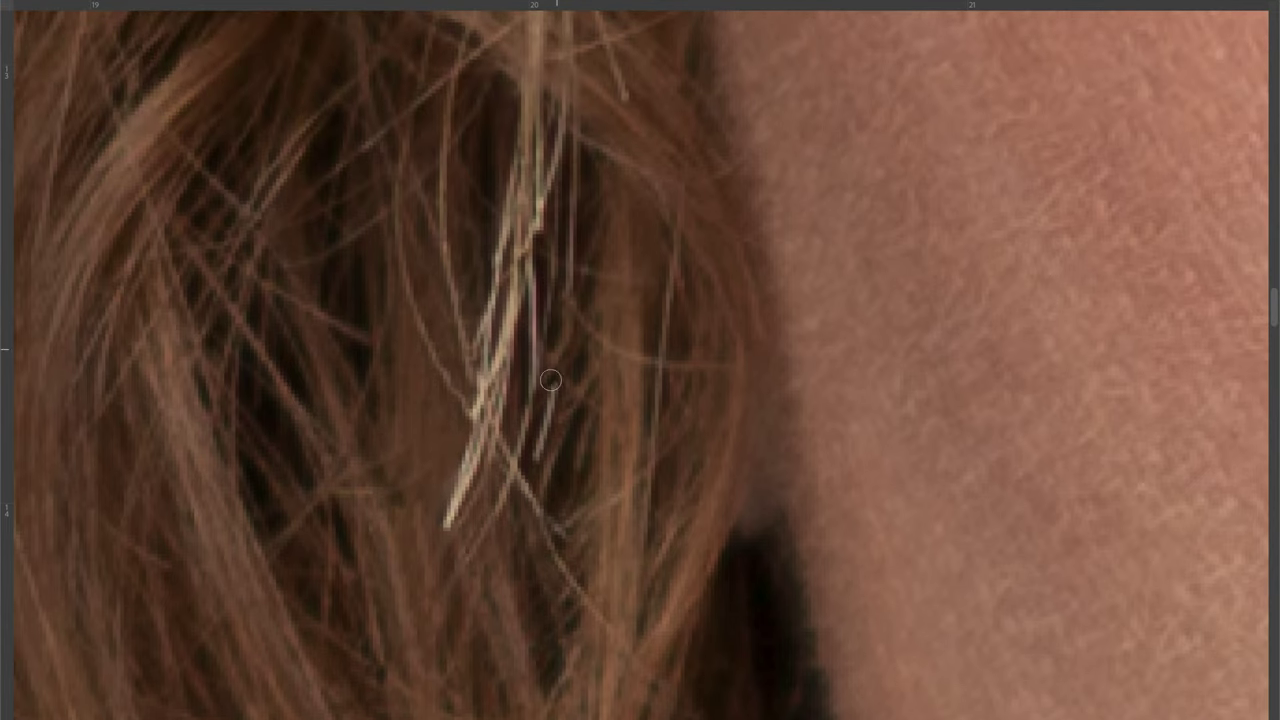
{"action": "scroll", "coordinate": [590, 355], "scroll_direction": "up", "scroll_amount": 2}
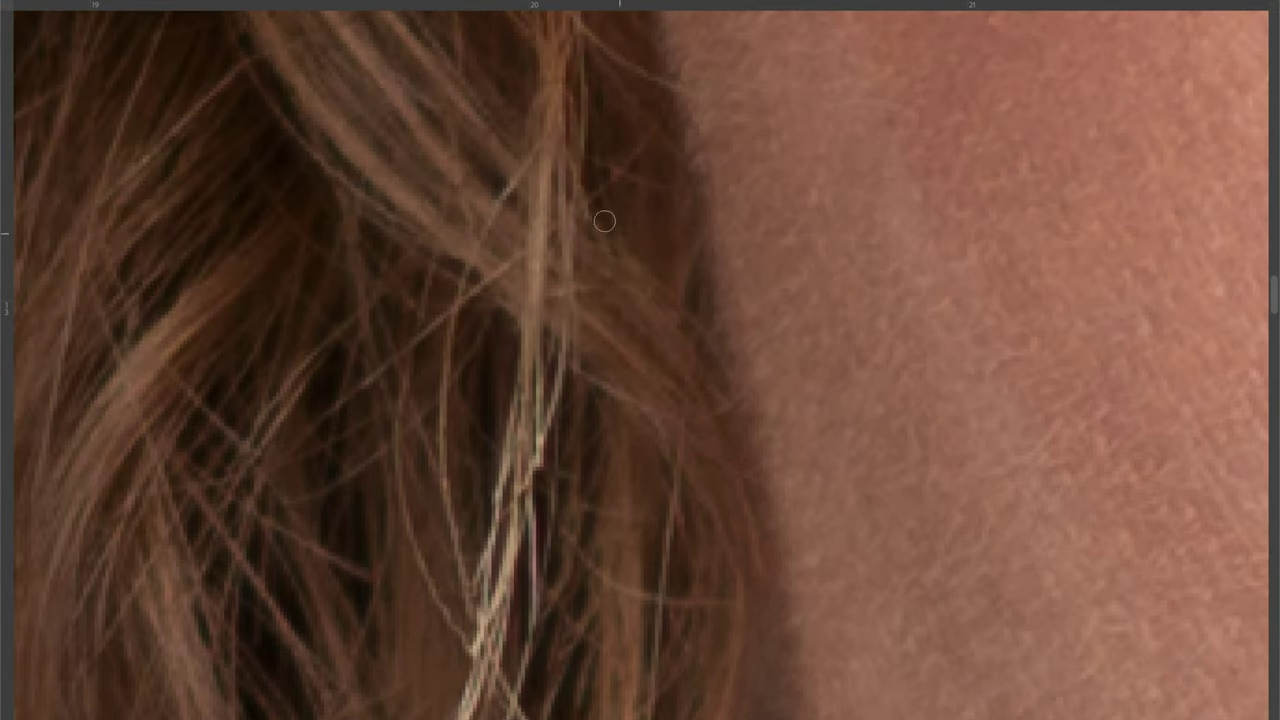
{"action": "scroll", "coordinate": [530, 330], "scroll_direction": "down", "scroll_amount": 1}
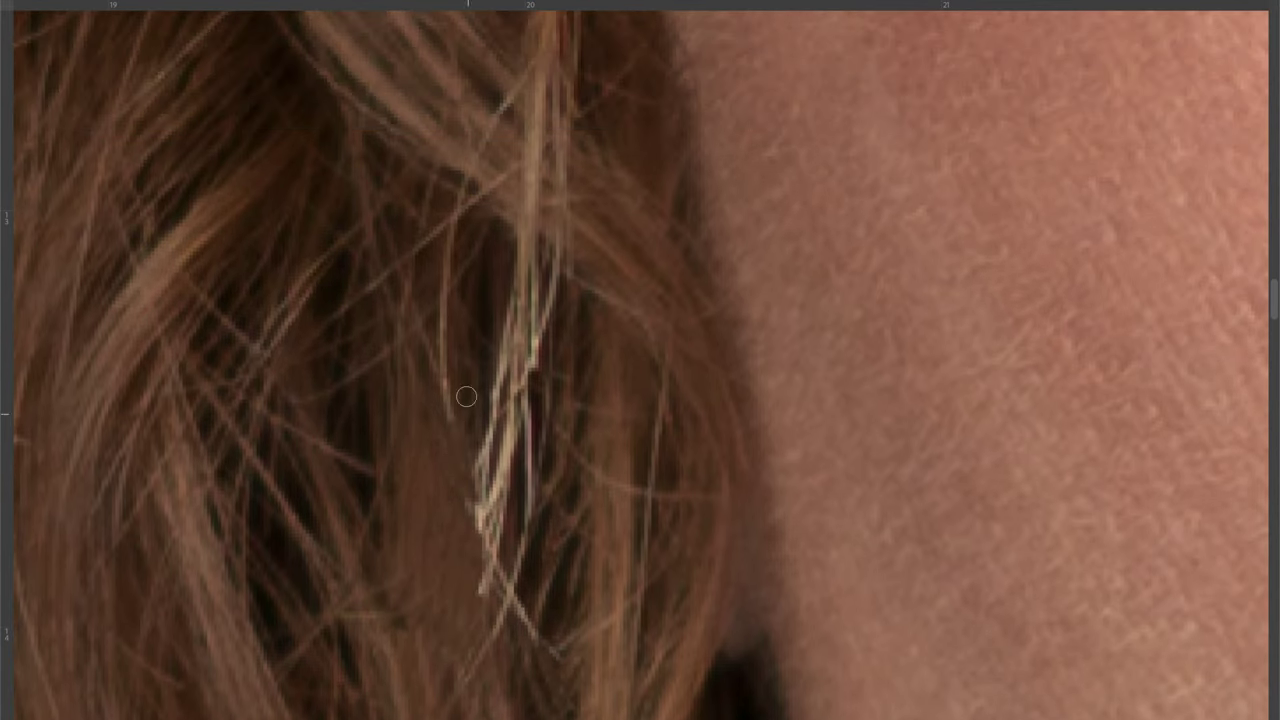
{"action": "scroll", "coordinate": [473, 283], "scroll_direction": "up", "scroll_amount": 1}
{"action": "scroll", "coordinate": [480, 300], "scroll_direction": "down", "scroll_amount": 2}
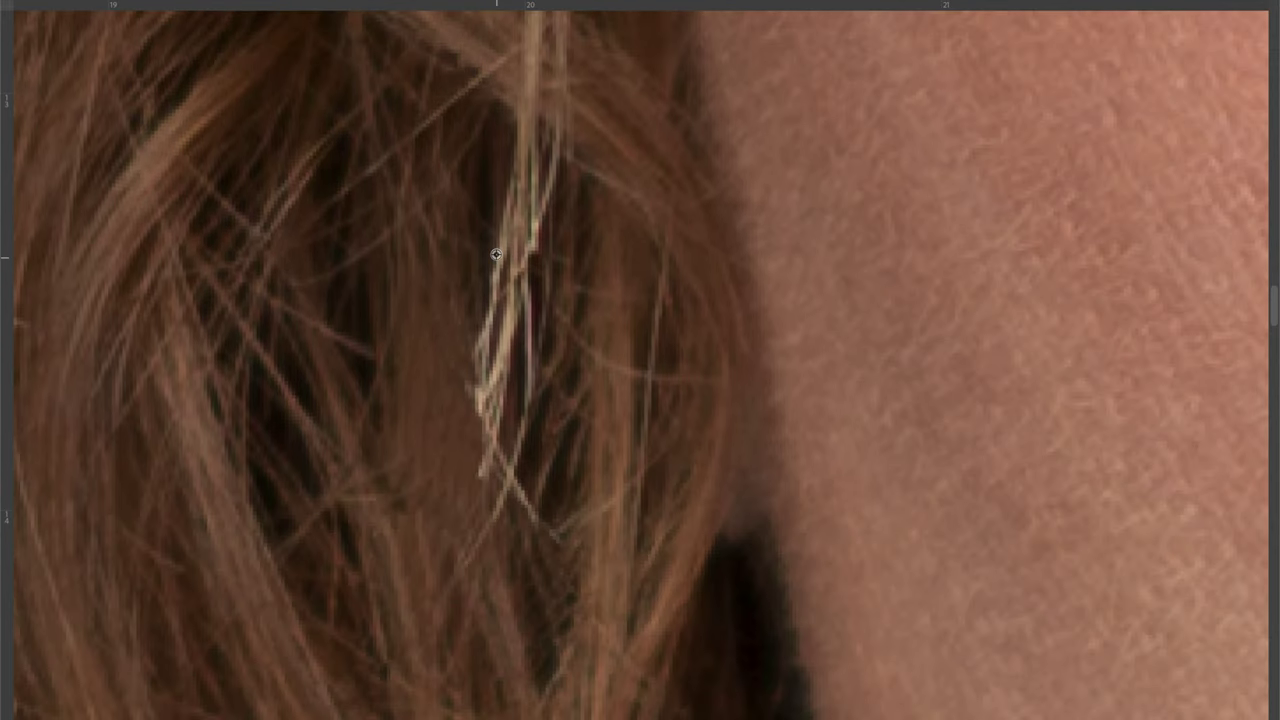
{"action": "scroll", "coordinate": [498, 340], "scroll_direction": "up", "scroll_amount": 2}
{"action": "scroll", "coordinate": [452, 376], "scroll_direction": "up", "scroll_amount": 1}
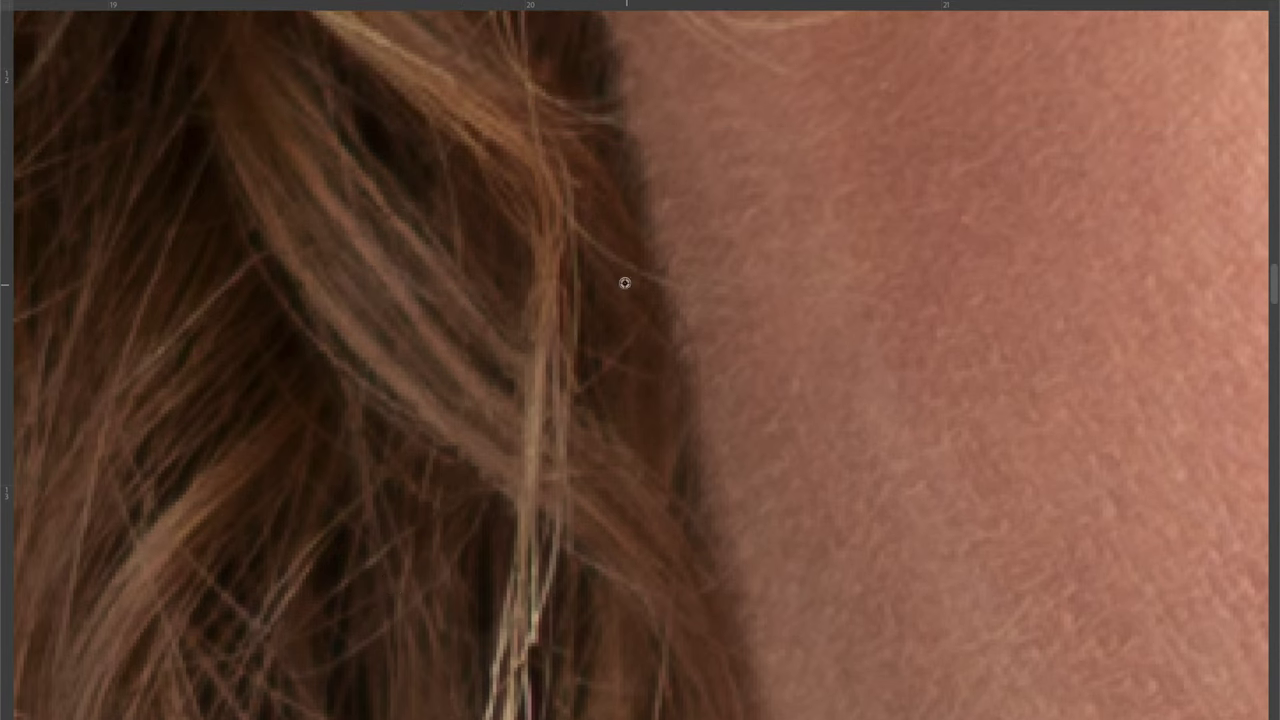
{"action": "scroll", "coordinate": [624, 283], "scroll_direction": "down", "scroll_amount": 2}
{"action": "scroll", "coordinate": [543, 277], "scroll_direction": "up", "scroll_amount": 3}
{"action": "scroll", "coordinate": [503, 360], "scroll_direction": "up", "scroll_amount": 1}
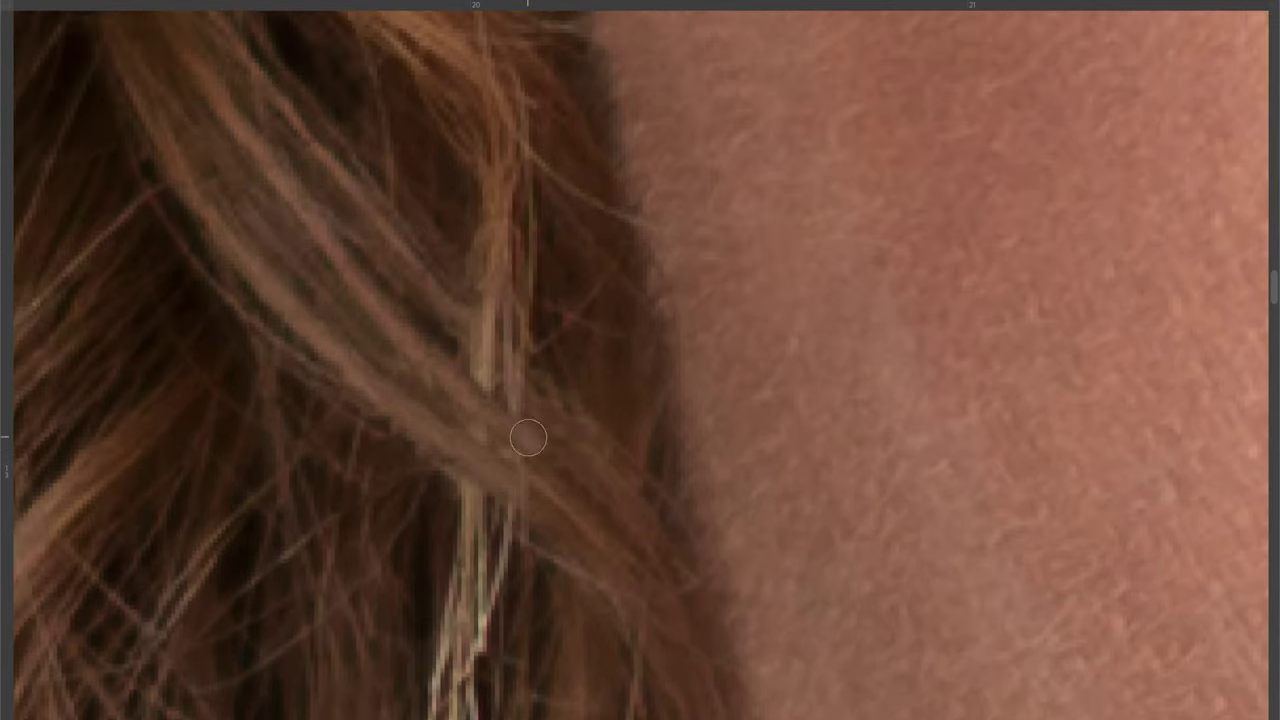
{"action": "scroll", "coordinate": [574, 429], "scroll_direction": "down", "scroll_amount": 1}
{"action": "scroll", "coordinate": [594, 466], "scroll_direction": "up", "scroll_amount": 1}
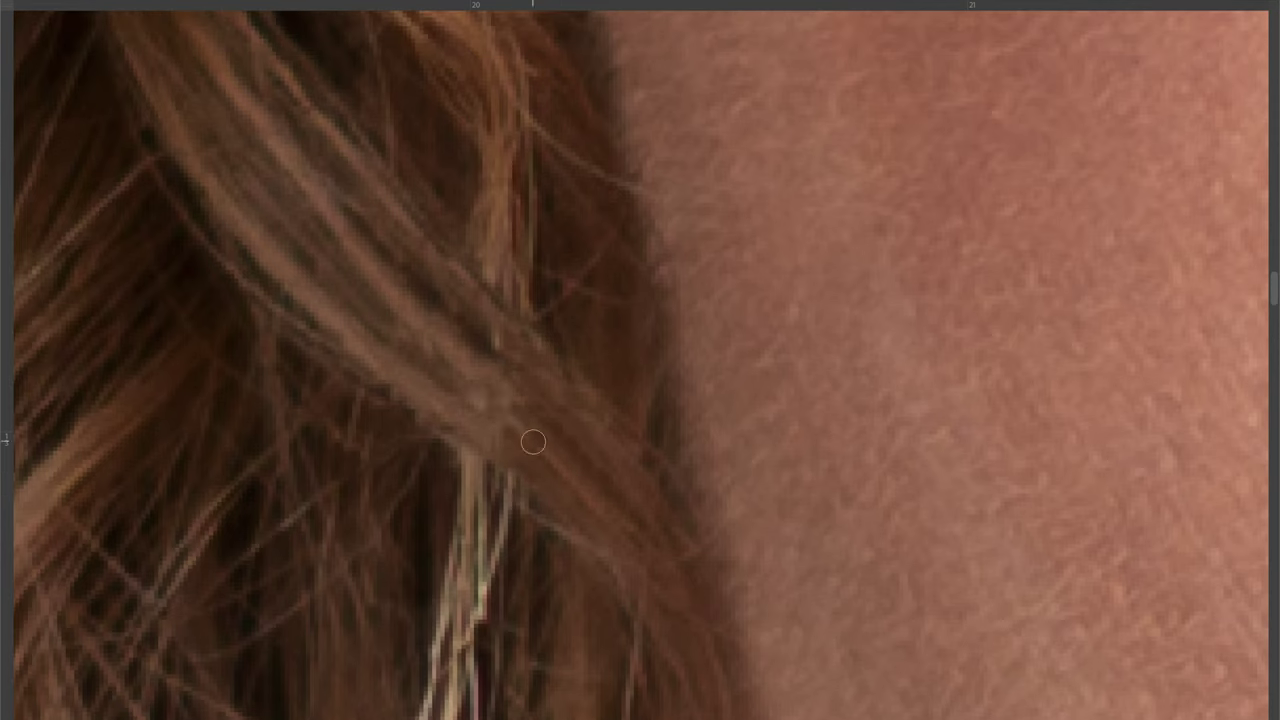
{"action": "scroll", "coordinate": [586, 486], "scroll_direction": "down", "scroll_amount": 3}
{"action": "scroll", "coordinate": [617, 449], "scroll_direction": "up", "scroll_amount": 3}
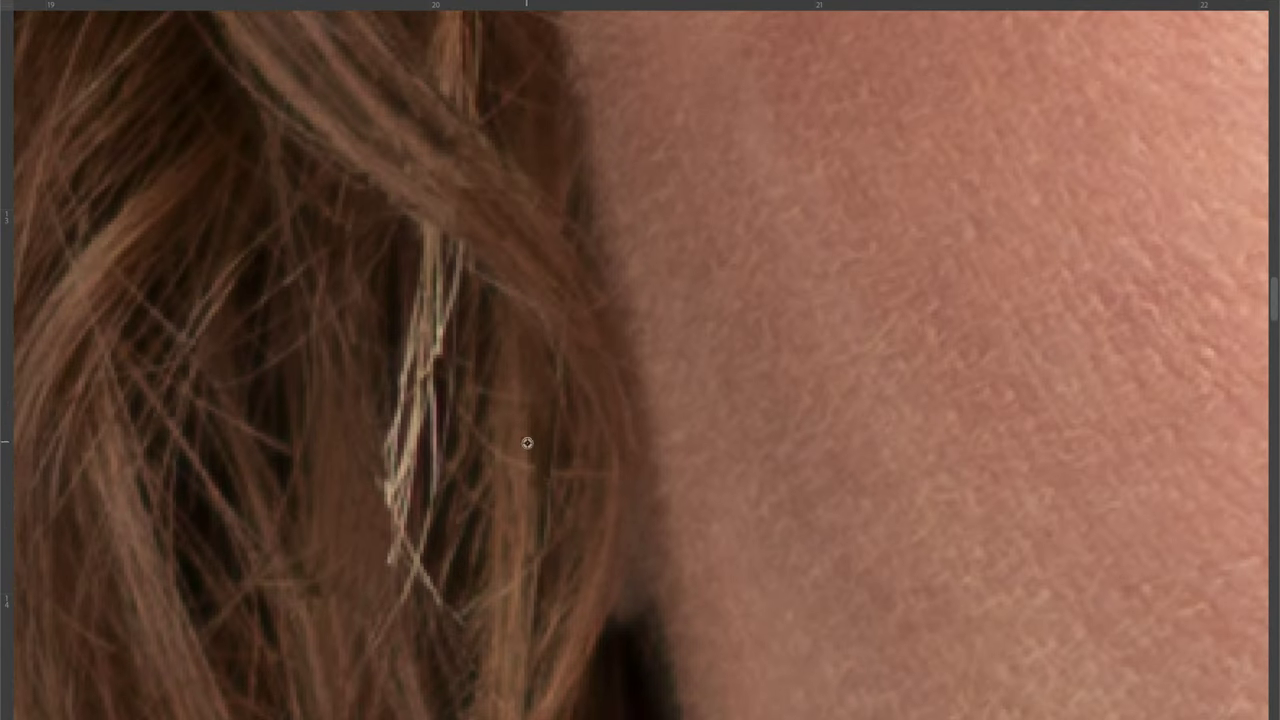
{"action": "scroll", "coordinate": [505, 440], "scroll_direction": "down", "scroll_amount": 1}
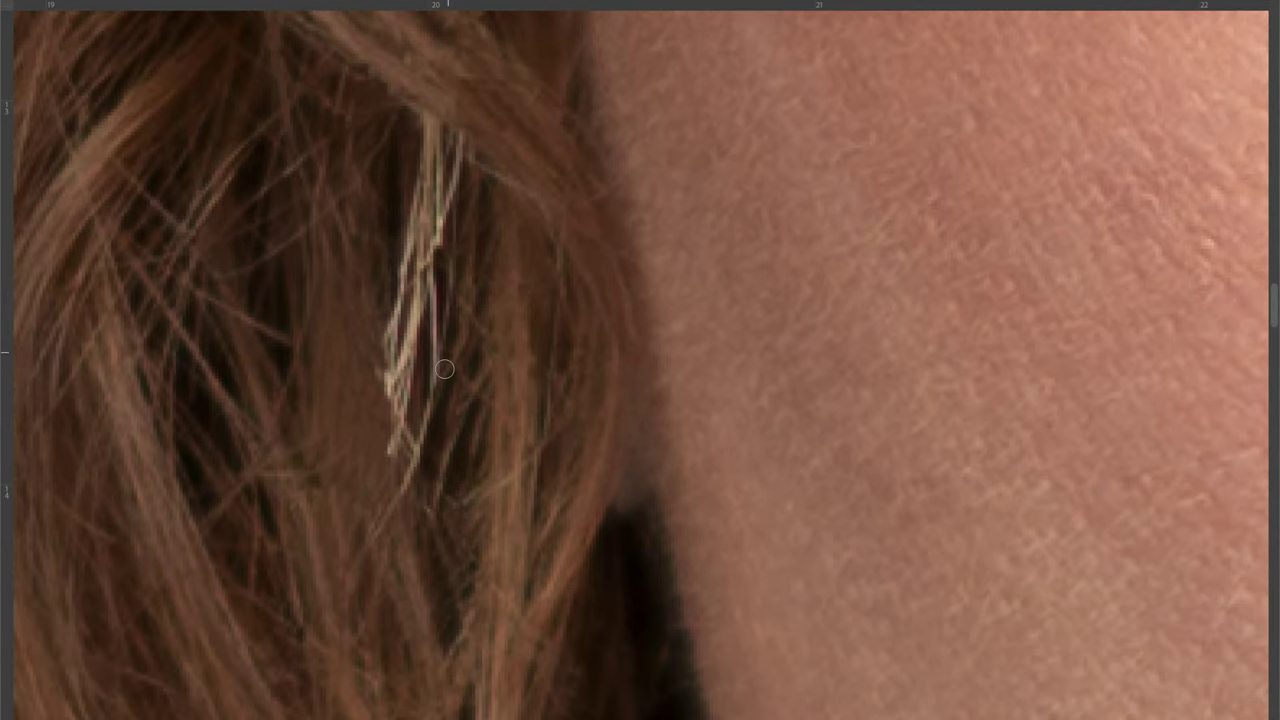
{"action": "scroll", "coordinate": [473, 382], "scroll_direction": "up", "scroll_amount": 1}
{"action": "left_click_drag", "start_coordinate": [447, 323], "coordinate": [395, 470]}
{"action": "key", "text": "Delete"}
- Paint out three light stray strands in the curls beside the eye
{"action": "scroll", "coordinate": [855, 475], "scroll_direction": "down", "scroll_amount": 5}
{"action": "scroll", "coordinate": [718, 255], "scroll_direction": "up", "scroll_amount": 3}
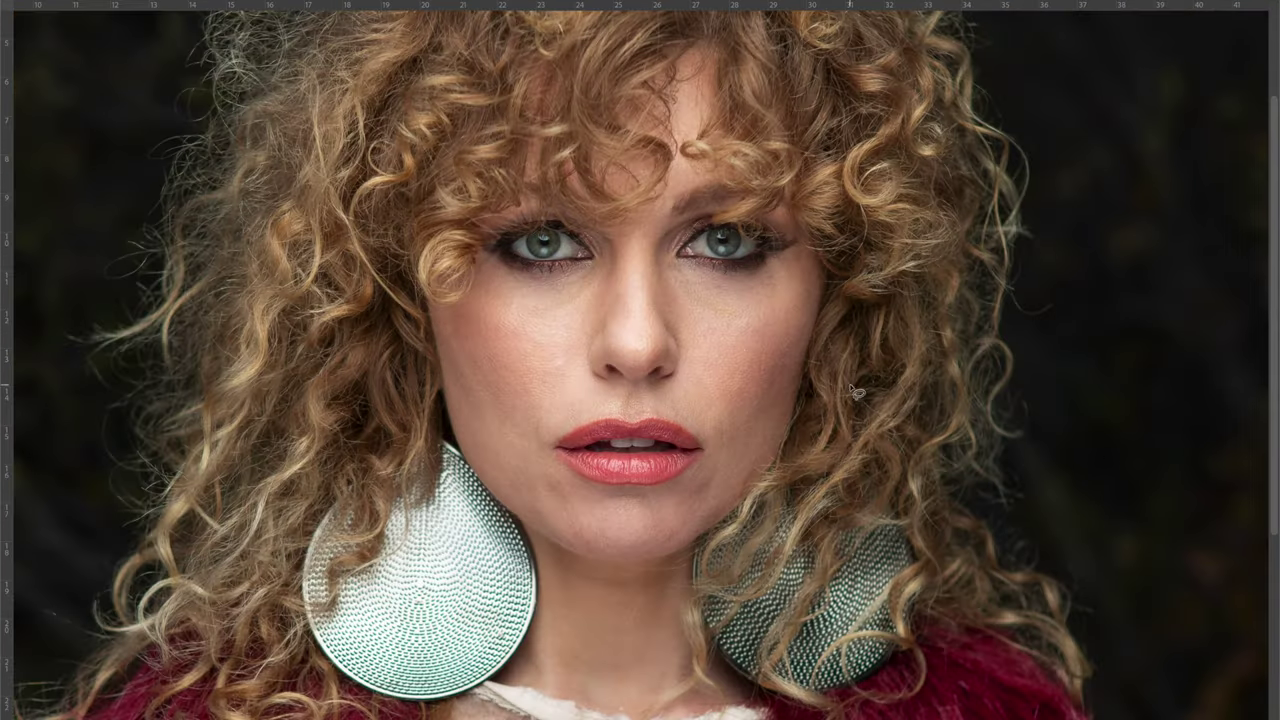
{"action": "scroll", "coordinate": [862, 447], "scroll_direction": "up", "scroll_amount": 5}
{"action": "scroll", "coordinate": [617, 370], "scroll_direction": "up", "scroll_amount": 2}
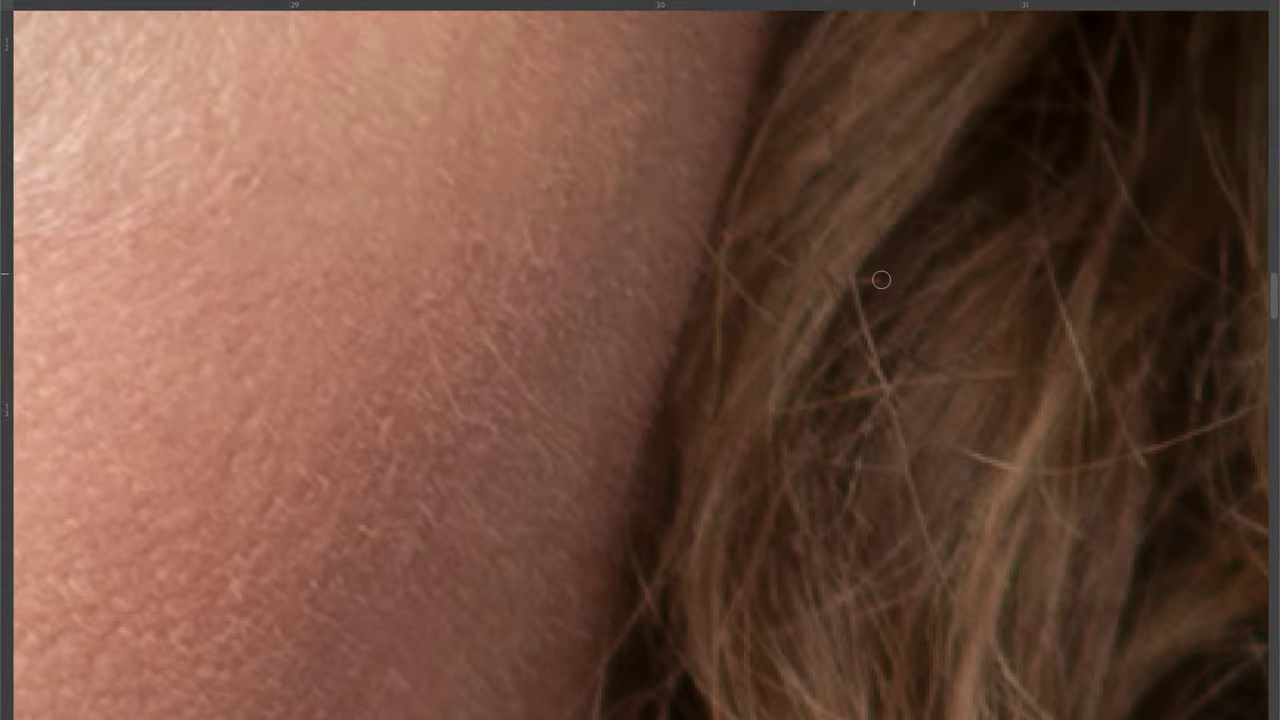
{"action": "scroll", "coordinate": [769, 325], "scroll_direction": "up", "scroll_amount": 2}
{"action": "scroll", "coordinate": [706, 320], "scroll_direction": "right", "scroll_amount": 2}
{"action": "scroll", "coordinate": [766, 323], "scroll_direction": "up", "scroll_amount": 2}
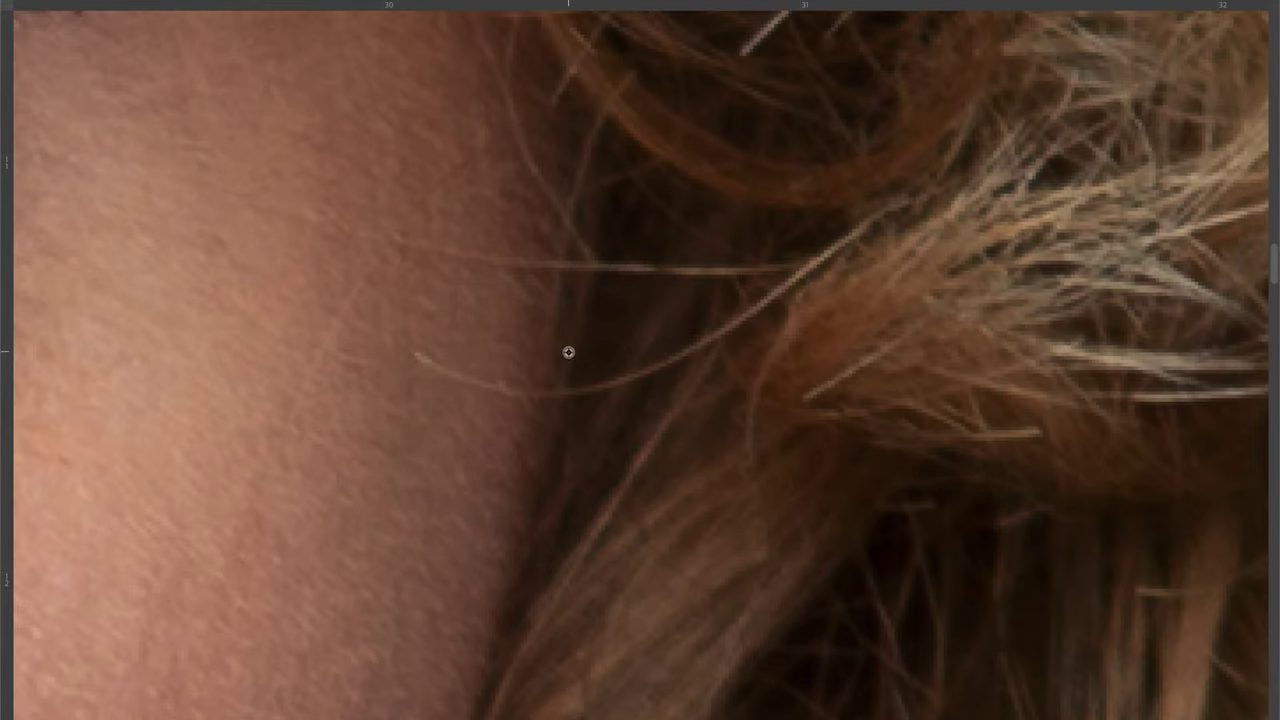
{"action": "scroll", "coordinate": [637, 354], "scroll_direction": "up", "scroll_amount": 1}
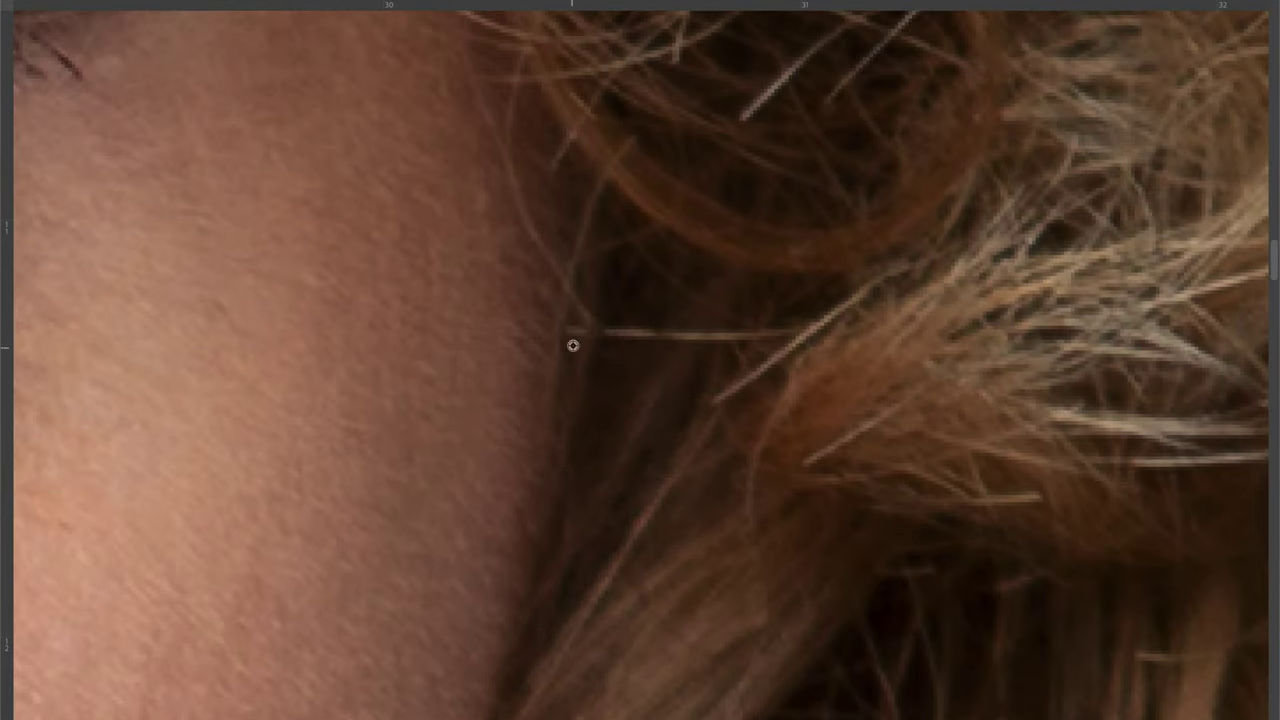
{"action": "scroll", "coordinate": [1037, 389], "scroll_direction": "down", "scroll_amount": 2}
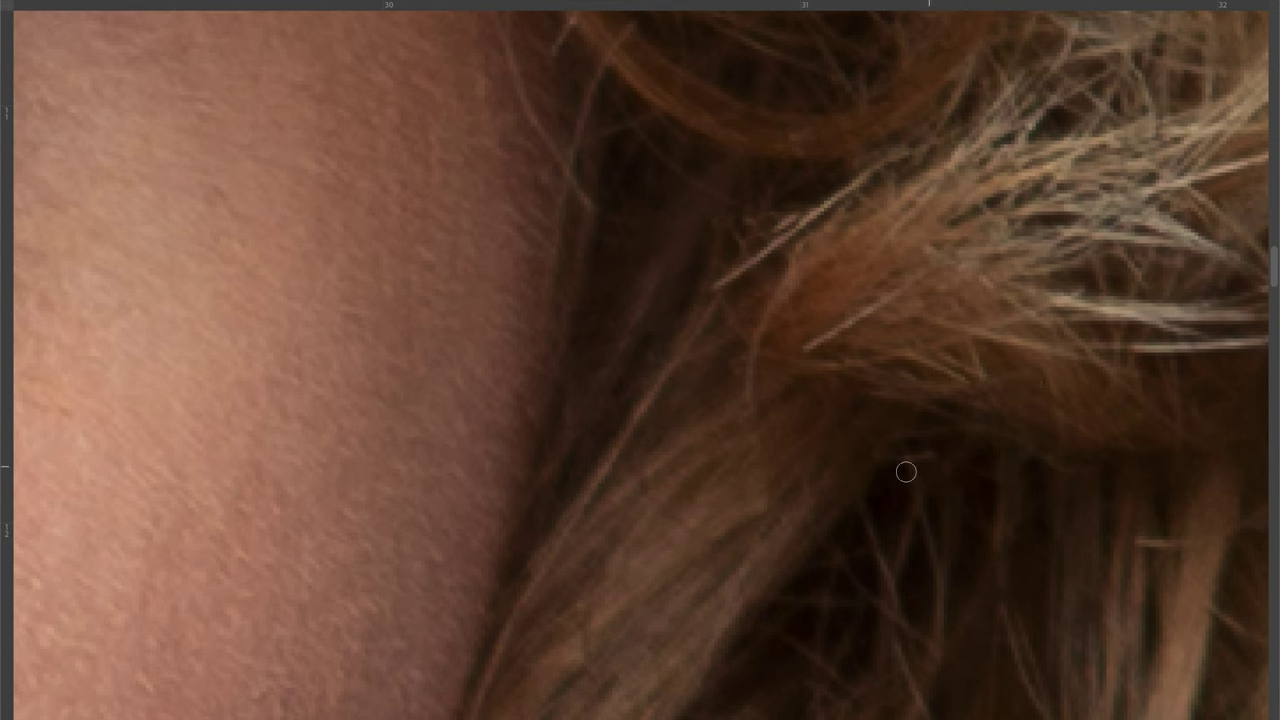
{"action": "scroll", "coordinate": [906, 472], "scroll_direction": "right", "scroll_amount": 2}
{"action": "scroll", "coordinate": [560, 429], "scroll_direction": "up", "scroll_amount": 1}
{"action": "scroll", "coordinate": [560, 429], "scroll_direction": "up", "scroll_amount": 1}
{"action": "scroll", "coordinate": [576, 473], "scroll_direction": "up", "scroll_amount": 2}
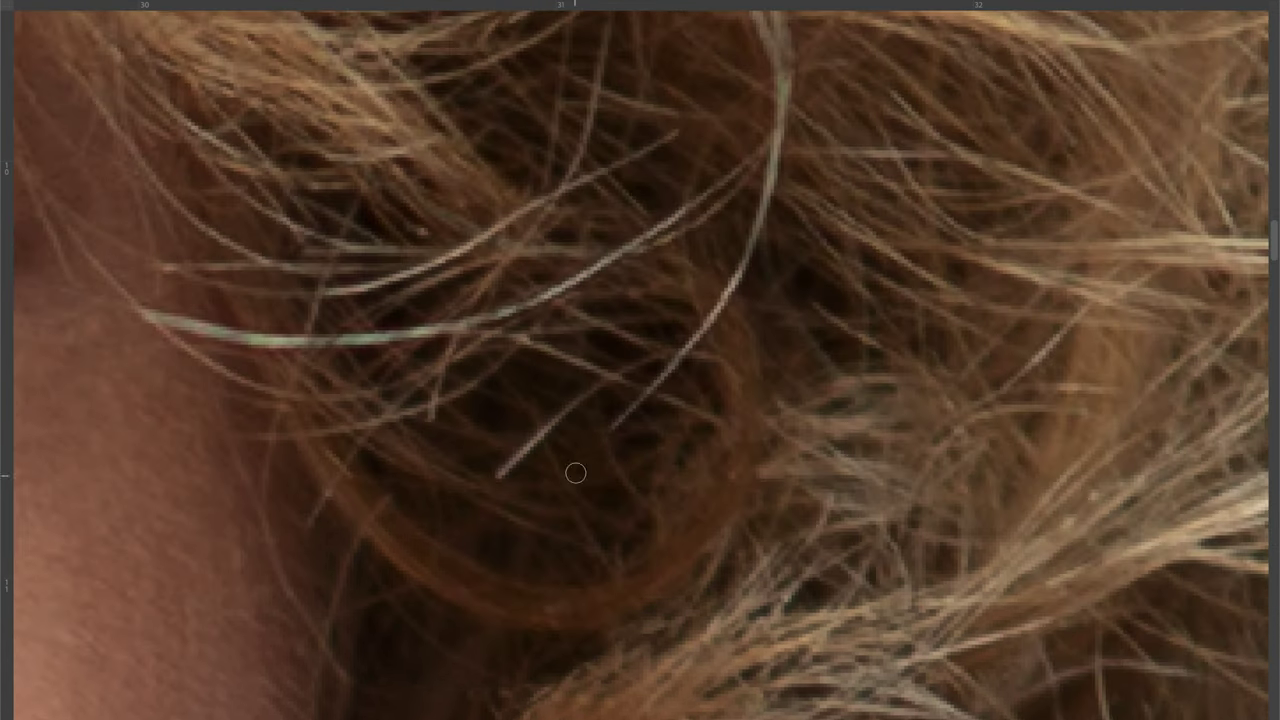
{"action": "left_click_drag", "start_coordinate": [684, 354], "coordinate": [728, 293]}
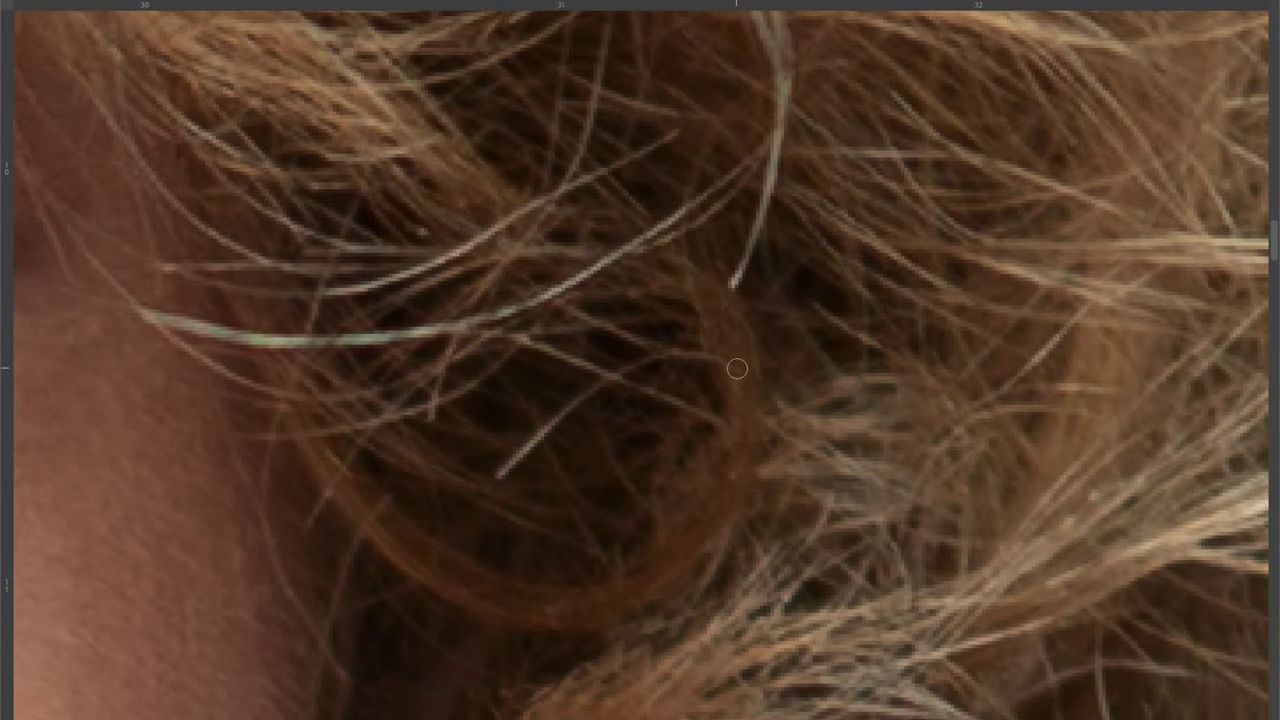
{"action": "left_click_drag", "start_coordinate": [804, 310], "coordinate": [878, 352]}
{"action": "left_click_drag", "start_coordinate": [535, 415], "coordinate": [614, 371]}
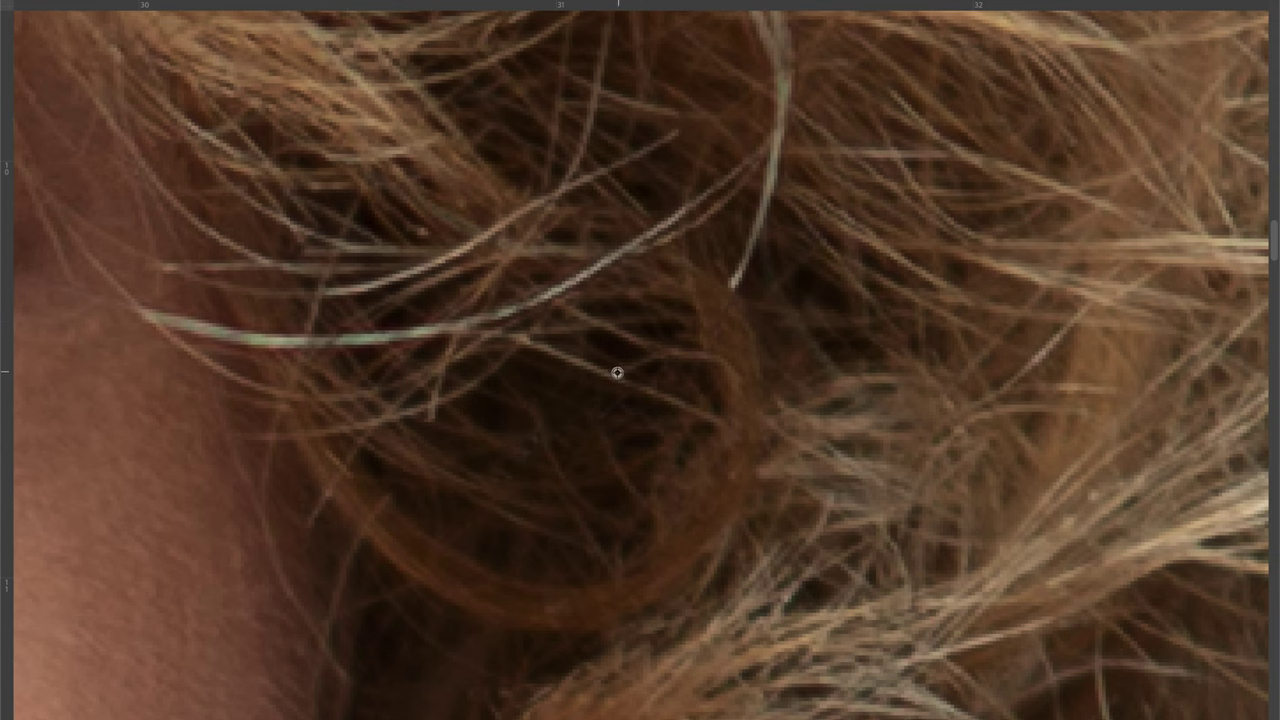
- Darken the lower part and remainder of another bright stray strand
{"action": "scroll", "coordinate": [640, 360], "scroll_direction": "down", "scroll_amount": 5}
{"action": "scroll", "coordinate": [634, 551], "scroll_direction": "up", "scroll_amount": 6}
{"action": "scroll", "coordinate": [668, 240], "scroll_direction": "right", "scroll_amount": 5}
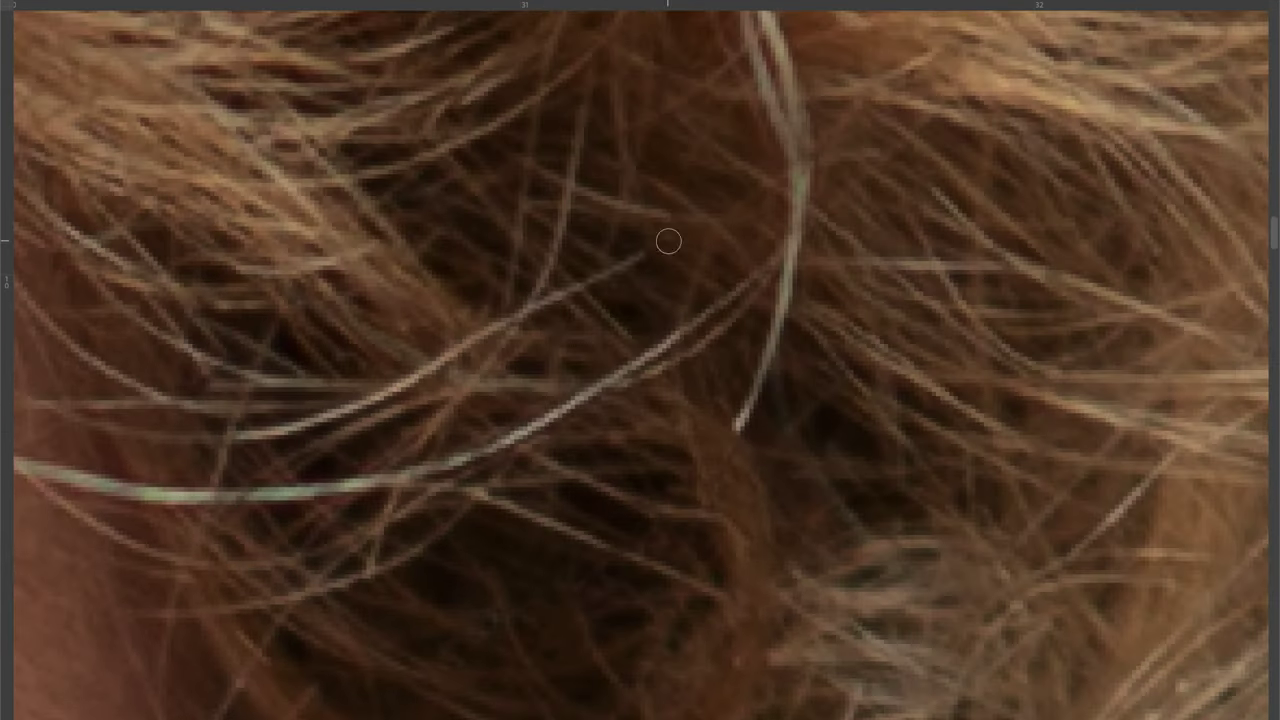
{"action": "scroll", "coordinate": [700, 350], "scroll_direction": "up", "scroll_amount": 3}
{"action": "scroll", "coordinate": [783, 451], "scroll_direction": "up", "scroll_amount": 3}
{"action": "scroll", "coordinate": [808, 414], "scroll_direction": "up", "scroll_amount": 2}
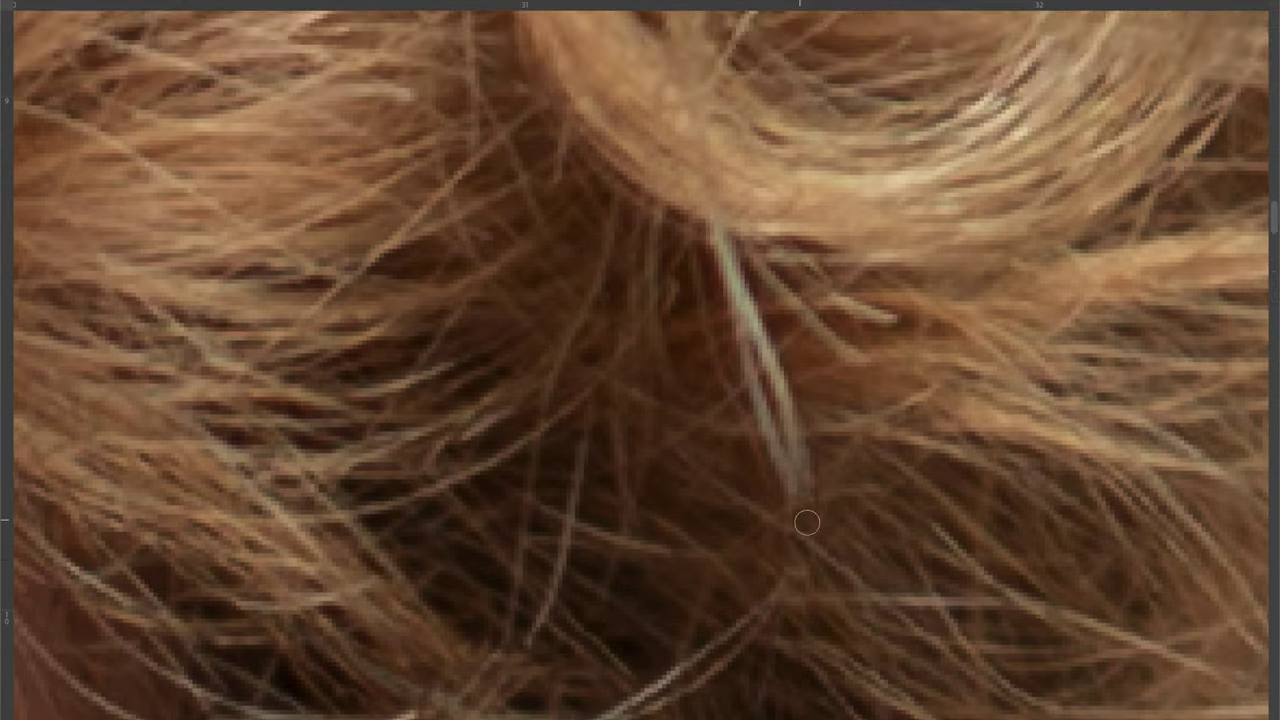
{"action": "scroll", "coordinate": [795, 470], "scroll_direction": "up", "scroll_amount": 1}
{"action": "scroll", "coordinate": [791, 493], "scroll_direction": "up", "scroll_amount": 1}
{"action": "left_click_drag", "start_coordinate": [791, 493], "coordinate": [768, 432]}
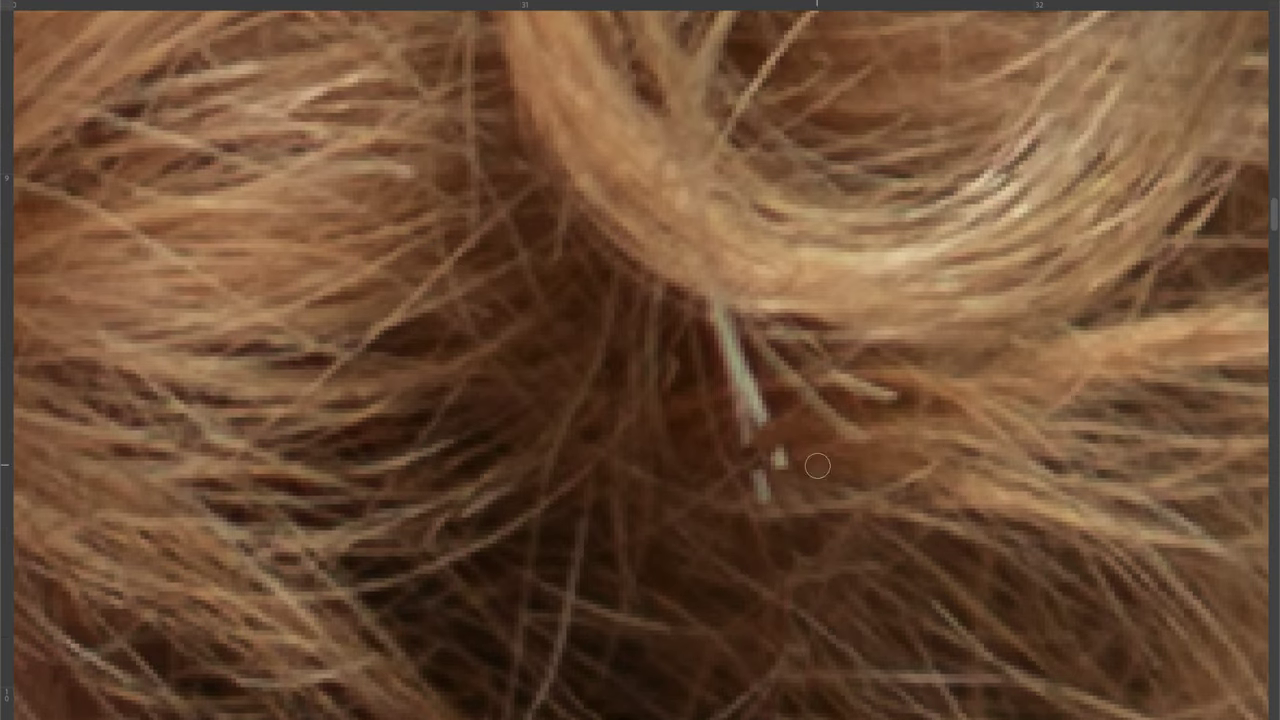
{"action": "scroll", "coordinate": [818, 479], "scroll_direction": "up", "scroll_amount": 1}
{"action": "left_click_drag", "start_coordinate": [745, 480], "coordinate": [766, 500]}
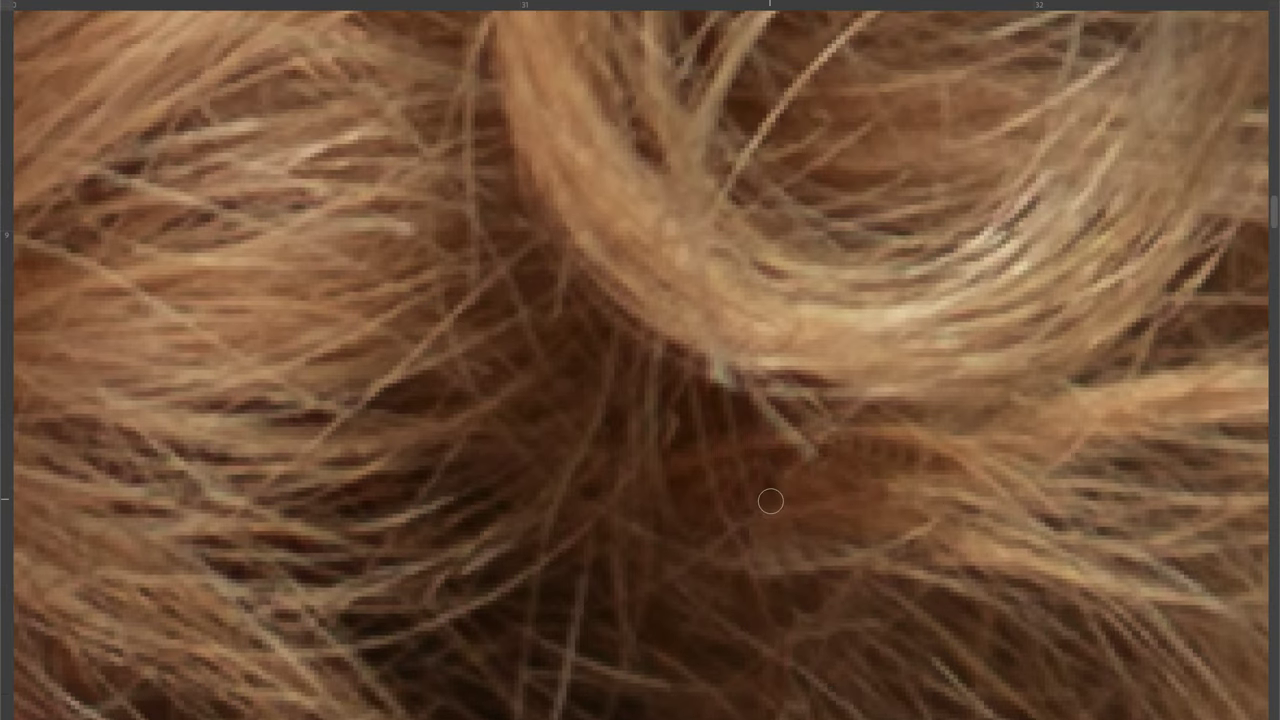
{"action": "scroll", "coordinate": [606, 403], "scroll_direction": "up", "scroll_amount": 2}
{"action": "scroll", "coordinate": [814, 457], "scroll_direction": "down", "scroll_amount": 3}
{"action": "scroll", "coordinate": [457, 449], "scroll_direction": "up", "scroll_amount": 3}
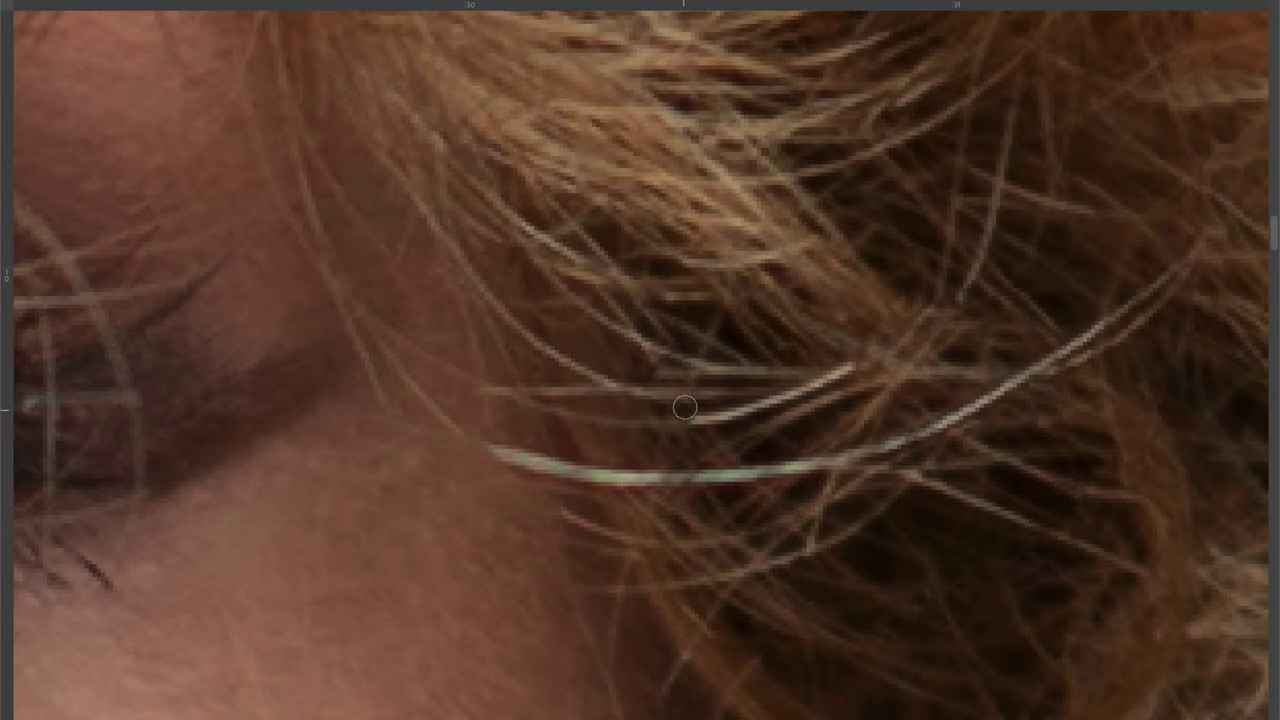
{"action": "scroll", "coordinate": [735, 464], "scroll_direction": "up", "scroll_amount": 2}
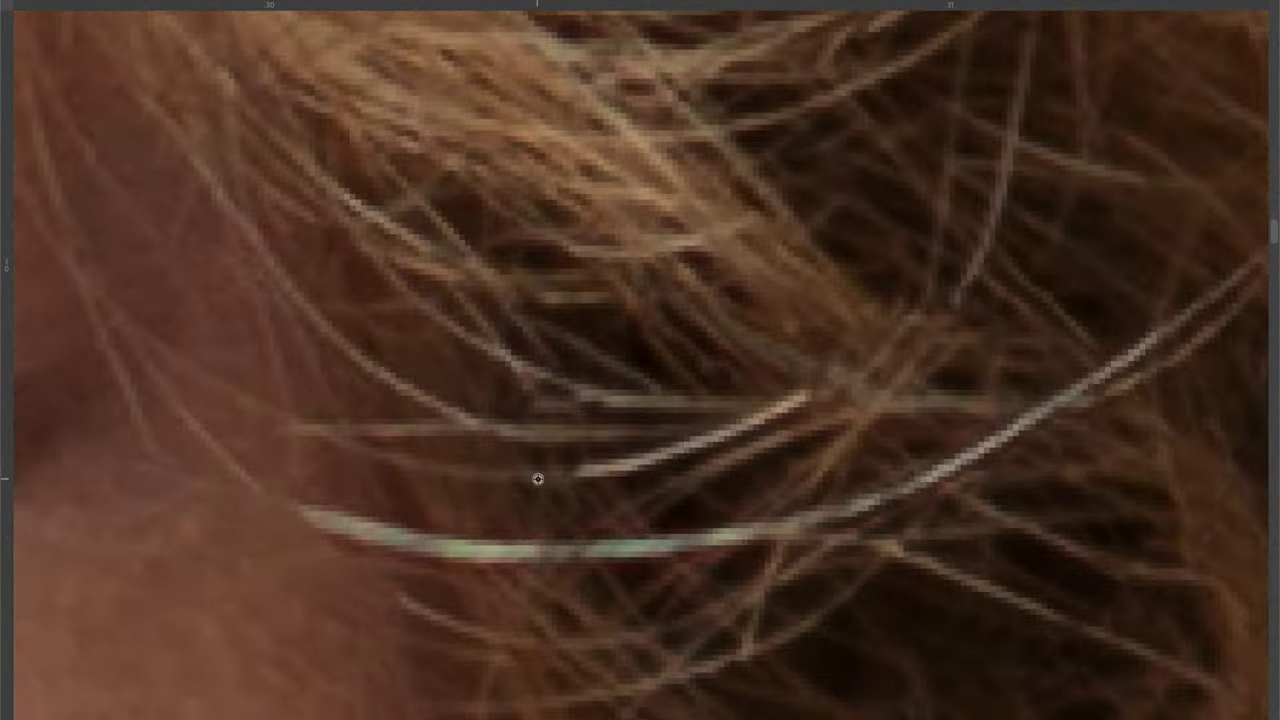
{"action": "scroll", "coordinate": [694, 457], "scroll_direction": "down", "scroll_amount": 1}
- Darken the long bright strand near the eye and the light strands in the curl below
{"action": "left_click_drag", "start_coordinate": [810, 410], "coordinate": [420, 440]}
{"action": "scroll", "coordinate": [600, 470], "scroll_direction": "down", "scroll_amount": 1}
{"action": "left_click_drag", "start_coordinate": [660, 455], "coordinate": [490, 455]}
{"action": "left_click_drag", "start_coordinate": [620, 460], "coordinate": [426, 437]}
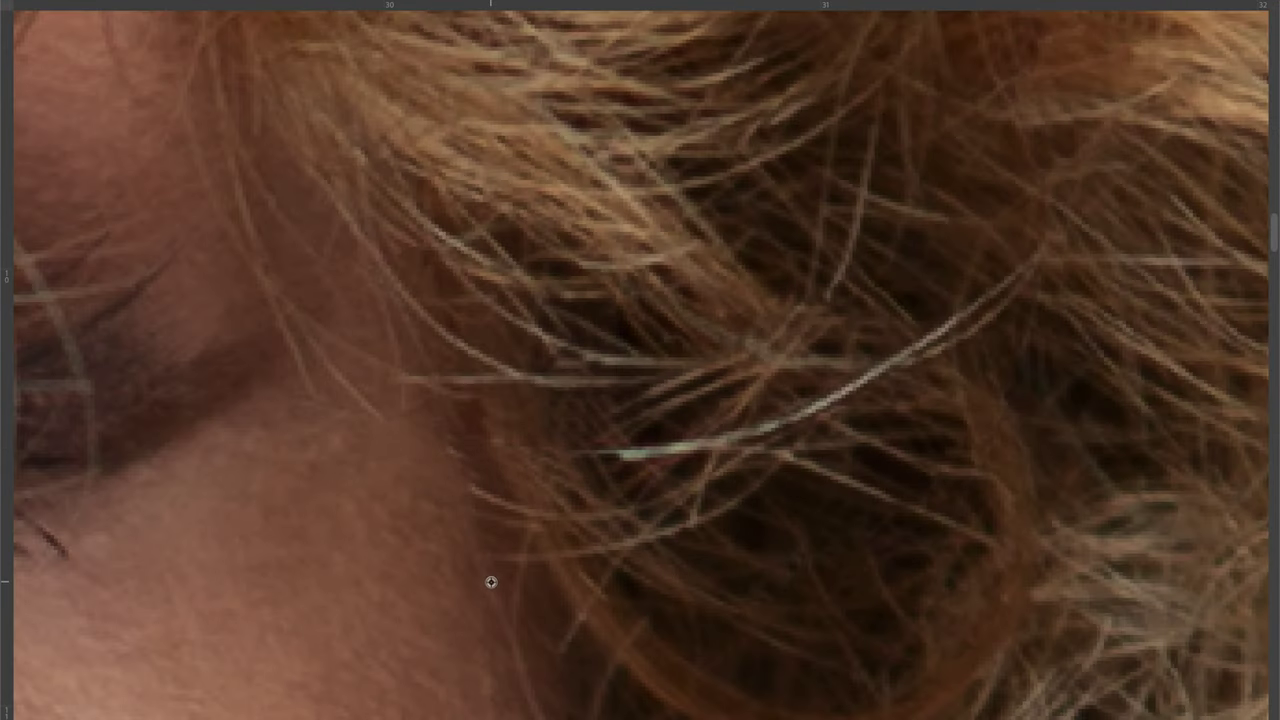
{"action": "left_click_drag", "start_coordinate": [705, 445], "coordinate": [620, 460]}
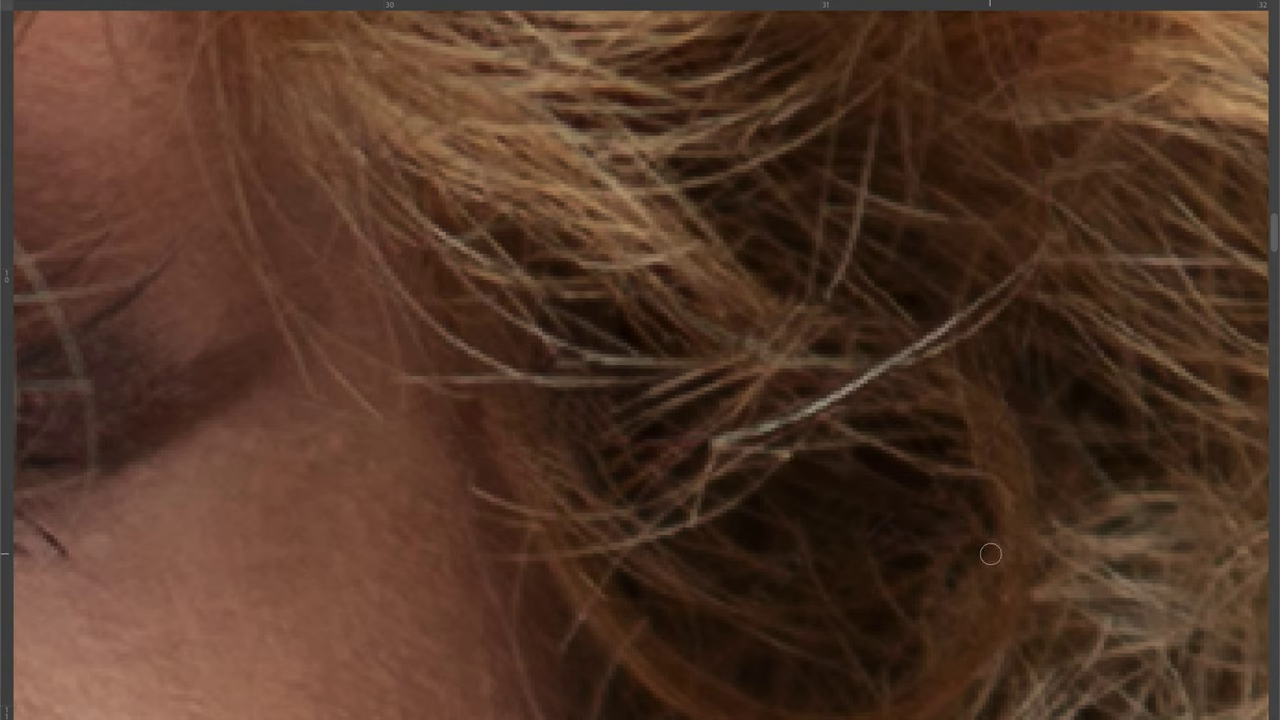
{"action": "left_click_drag", "start_coordinate": [827, 465], "coordinate": [694, 577]}
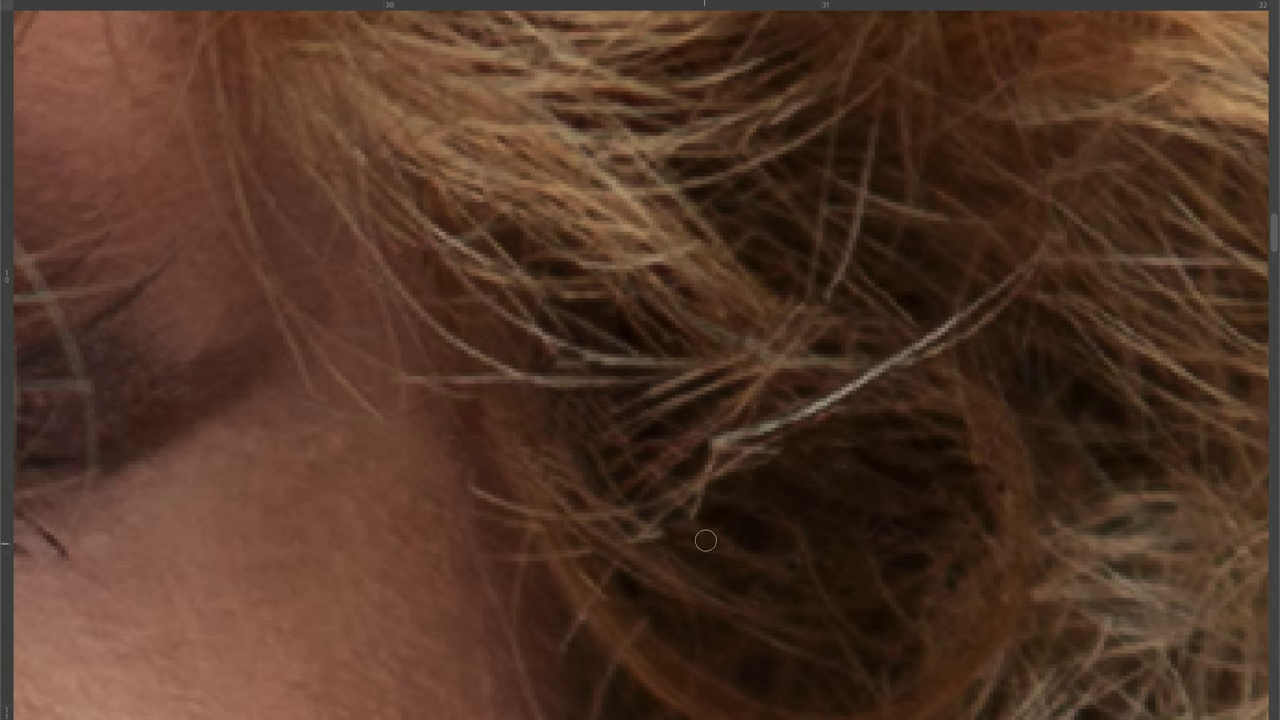
{"action": "mouse_move", "coordinate": [788, 426]}
{"action": "left_mouse_down"}
{"action": "mouse_move", "coordinate": [886, 414]}
{"action": "mouse_move", "coordinate": [871, 373]}
{"action": "left_mouse_up"}
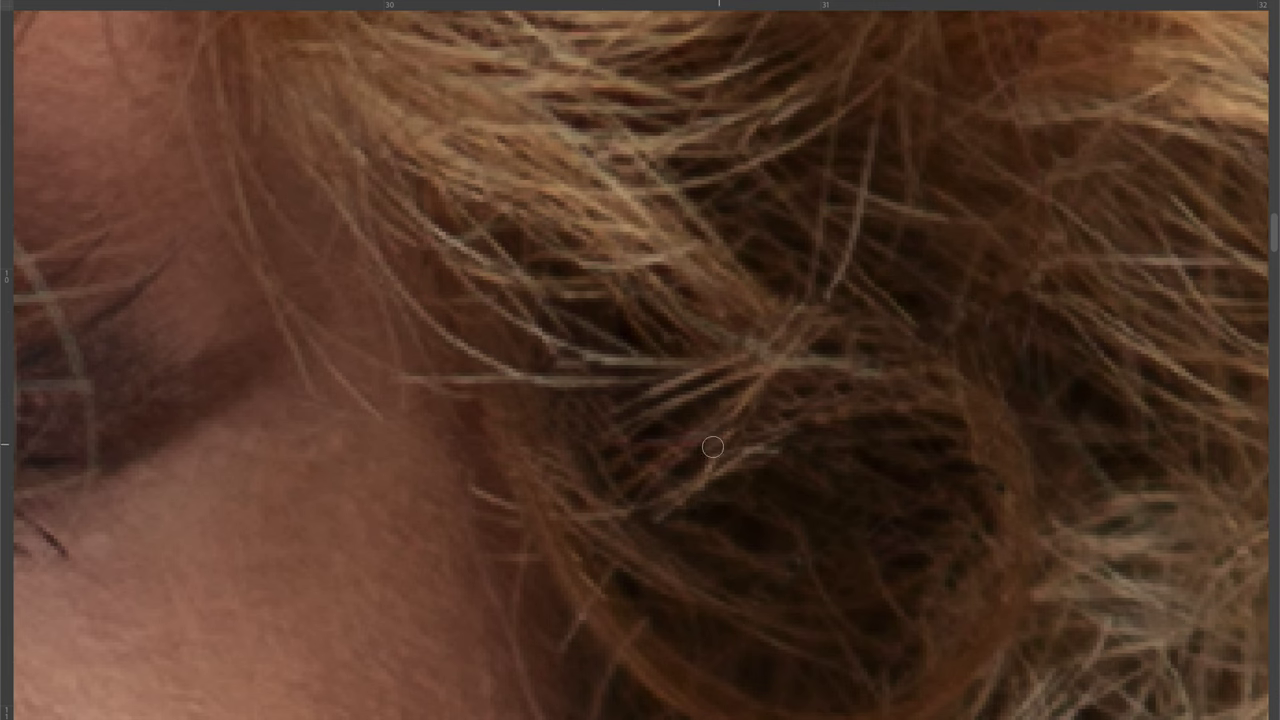
{"action": "left_click_drag", "start_coordinate": [712, 447], "coordinate": [690, 535]}
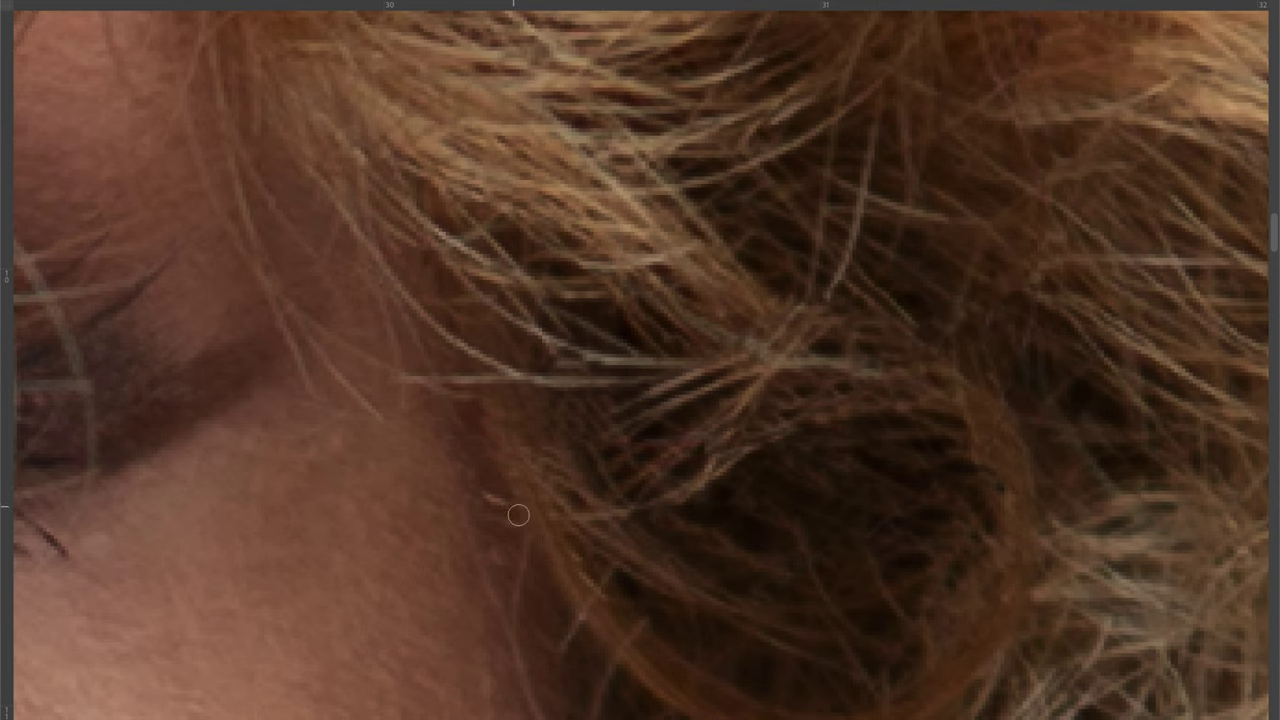
{"action": "scroll", "coordinate": [571, 529], "scroll_direction": "down", "scroll_amount": 3}
{"action": "scroll", "coordinate": [556, 627], "scroll_direction": "down", "scroll_amount": 2}
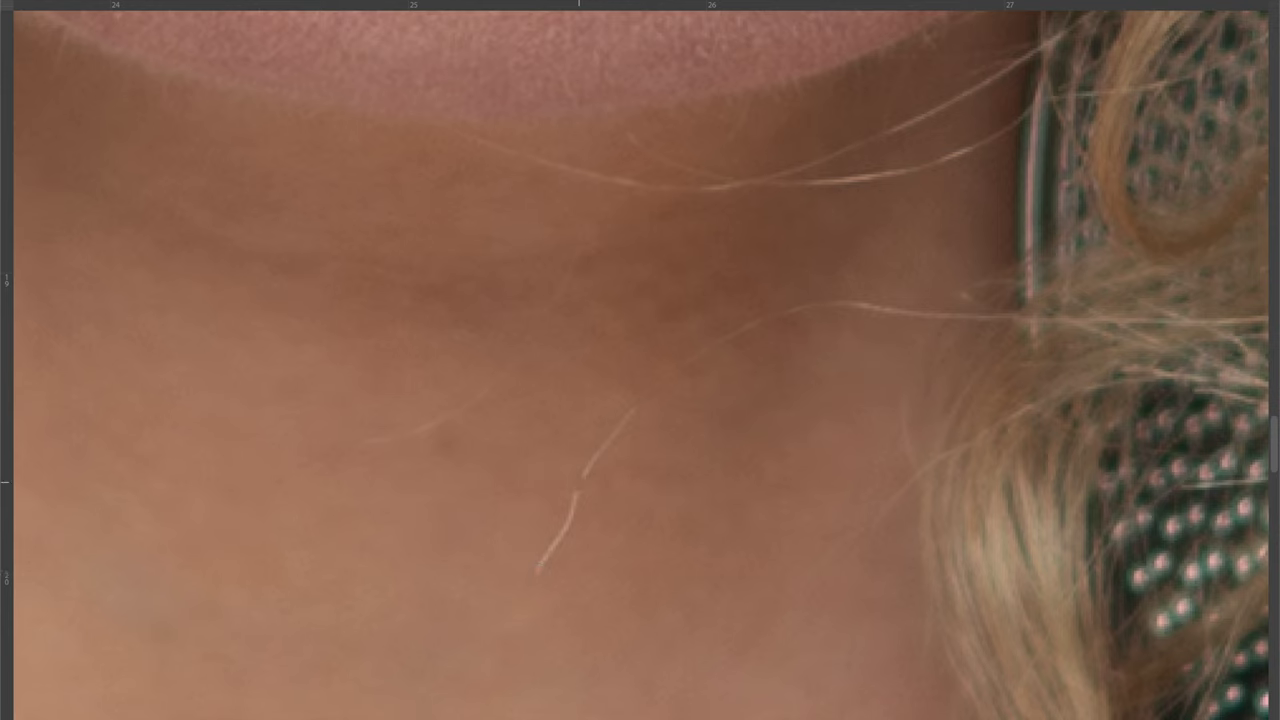
- Spot-heal the stray hairs crossing the neck below the jaw near the earring
{"action": "scroll", "coordinate": [354, 422], "scroll_direction": "up", "scroll_amount": 3}
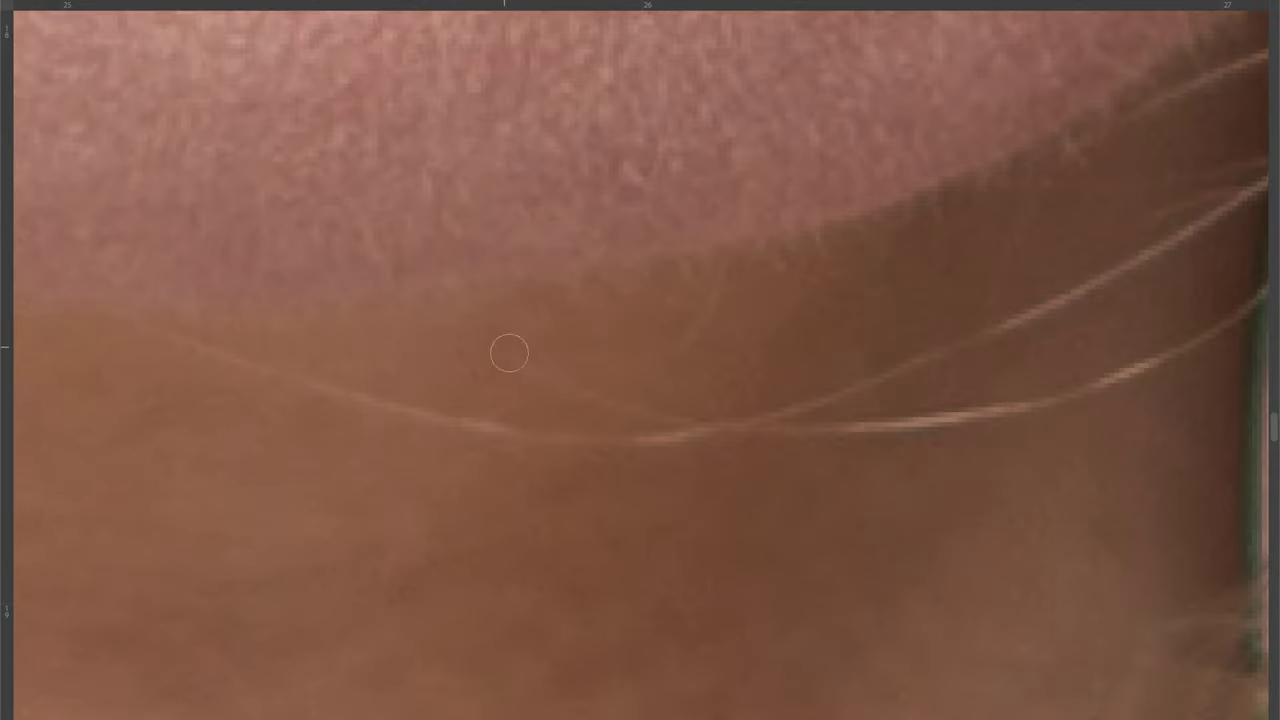
{"action": "scroll", "coordinate": [400, 391], "scroll_direction": "down", "scroll_amount": 3}
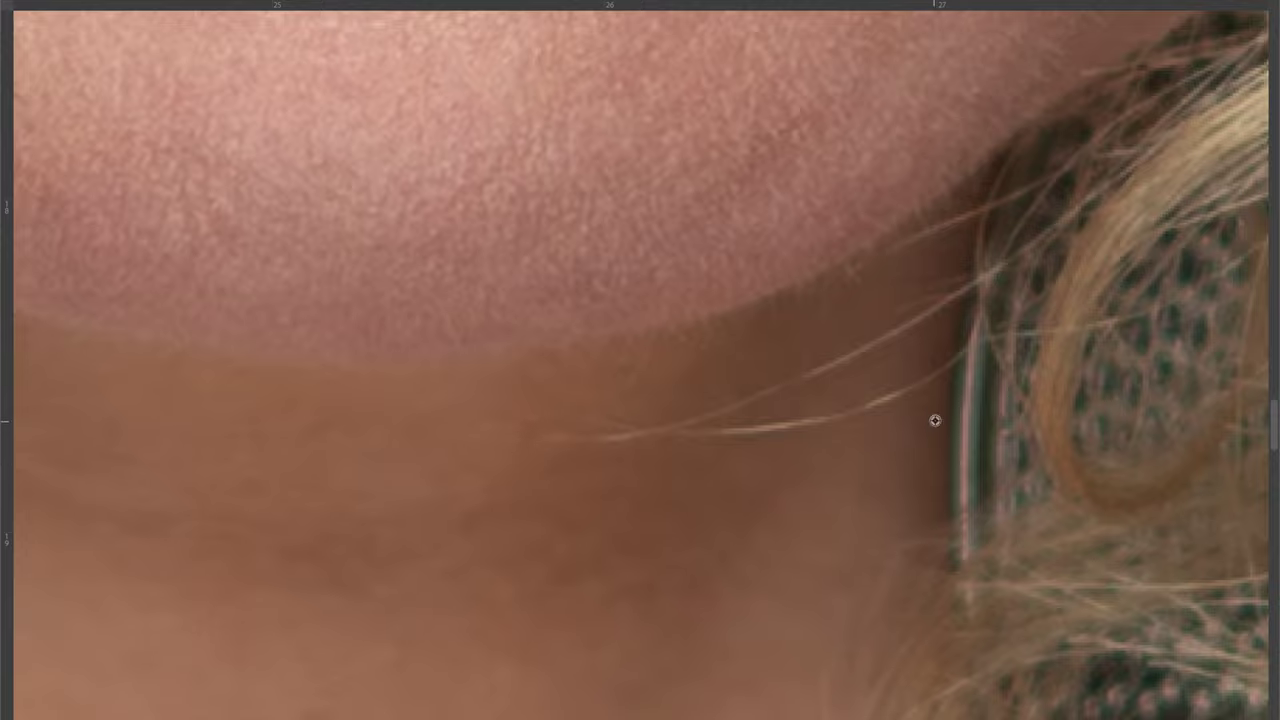
{"action": "scroll", "coordinate": [935, 420], "scroll_direction": "up", "scroll_amount": 2}
{"action": "left_click_drag", "start_coordinate": [763, 408], "coordinate": [700, 415]}
{"action": "left_click_drag", "start_coordinate": [894, 209], "coordinate": [657, 331]}
- Zoom out to view the full retouched portrait
{"action": "scroll", "coordinate": [485, 403], "scroll_direction": "up", "scroll_amount": 2}
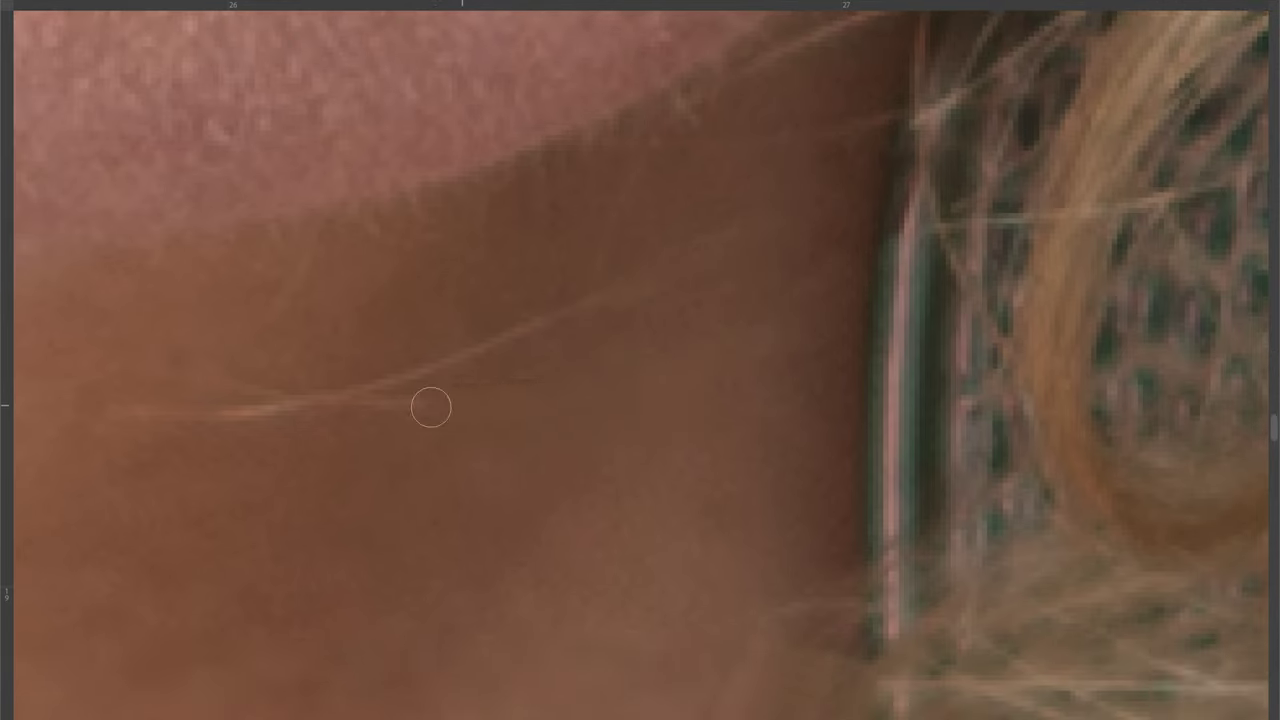
{"action": "scroll", "coordinate": [485, 403], "scroll_direction": "left", "scroll_amount": 1}
{"action": "scroll", "coordinate": [1011, 277], "scroll_direction": "up", "scroll_amount": 1}
{"action": "scroll", "coordinate": [1003, 380], "scroll_direction": "up", "scroll_amount": 1}
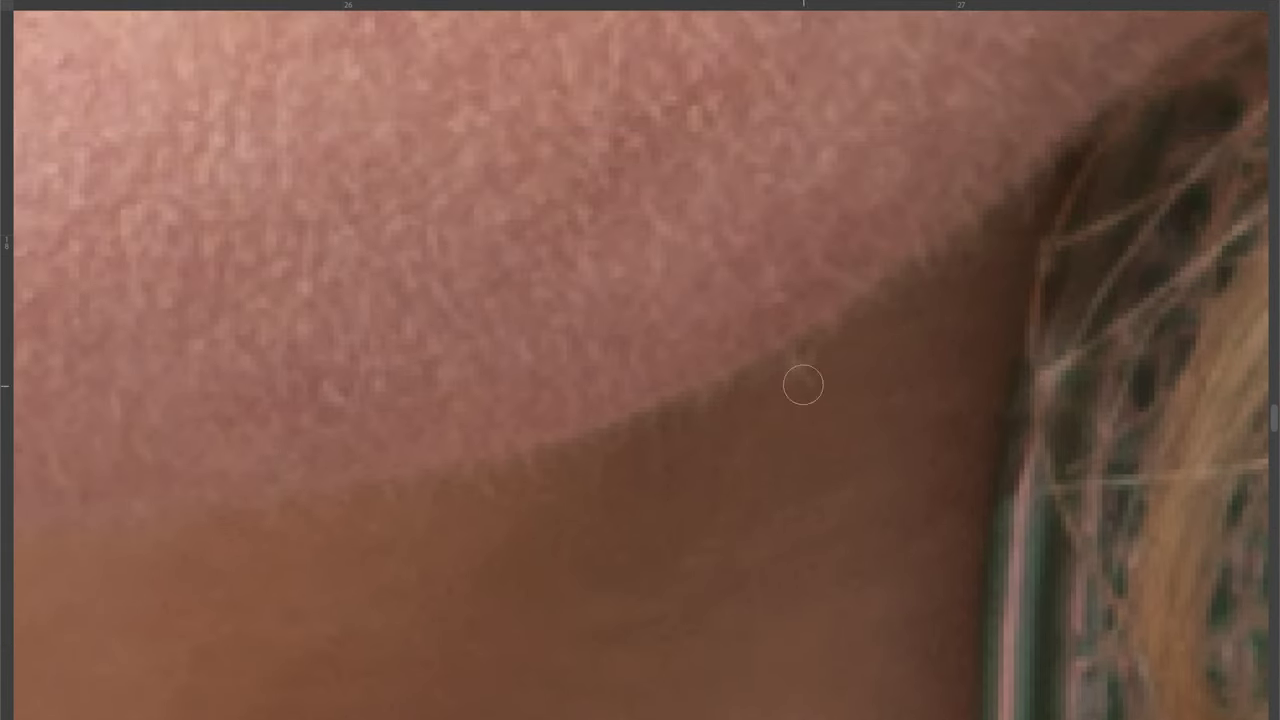
{"action": "scroll", "coordinate": [869, 334], "scroll_direction": "down", "scroll_amount": 3}
{"action": "scroll", "coordinate": [975, 487], "scroll_direction": "up", "scroll_amount": 2}
{"action": "scroll", "coordinate": [975, 487], "scroll_direction": "up", "scroll_amount": 1}
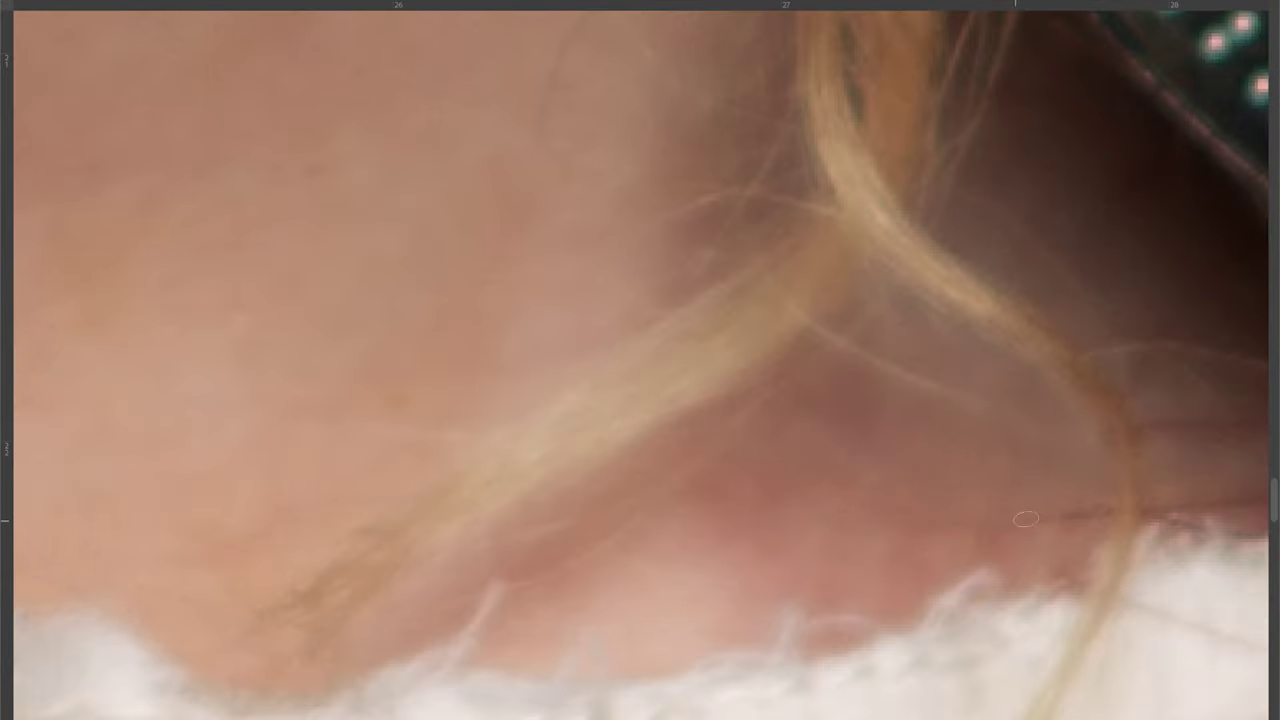
{"action": "scroll", "coordinate": [1040, 521], "scroll_direction": "up", "scroll_amount": 3}
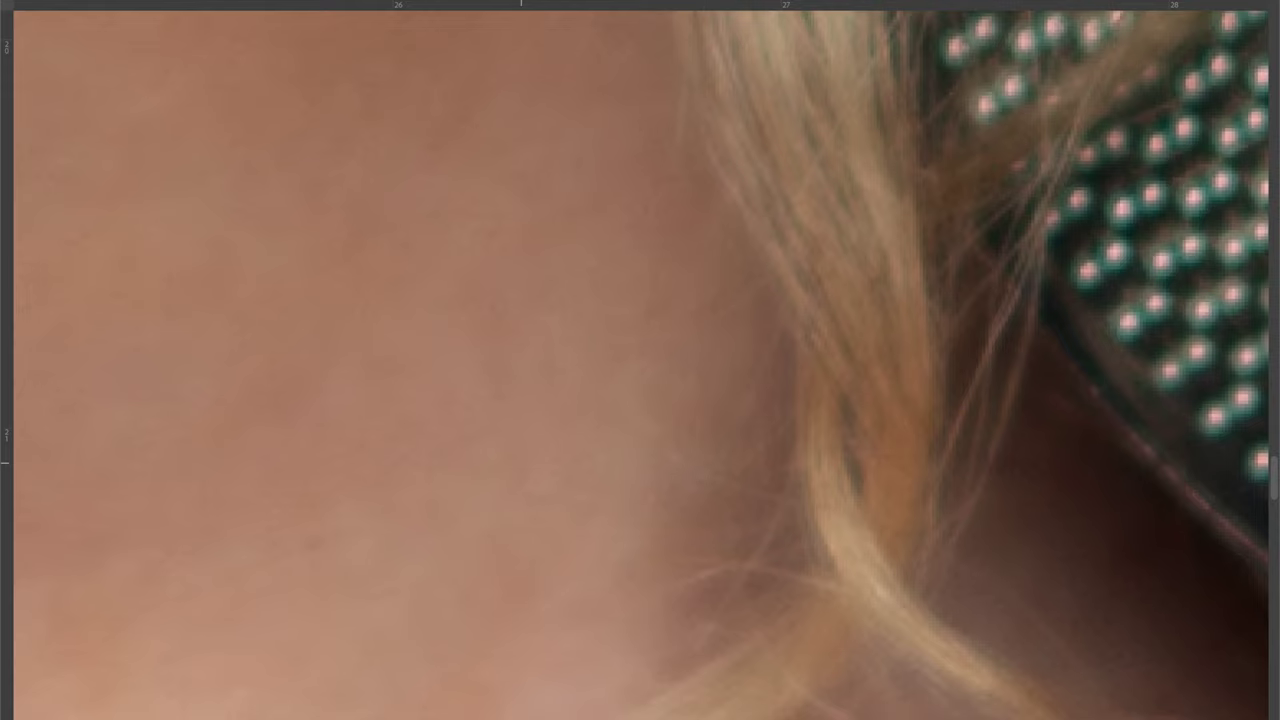
{"action": "scroll", "coordinate": [500, 378], "scroll_direction": "up", "scroll_amount": 1}
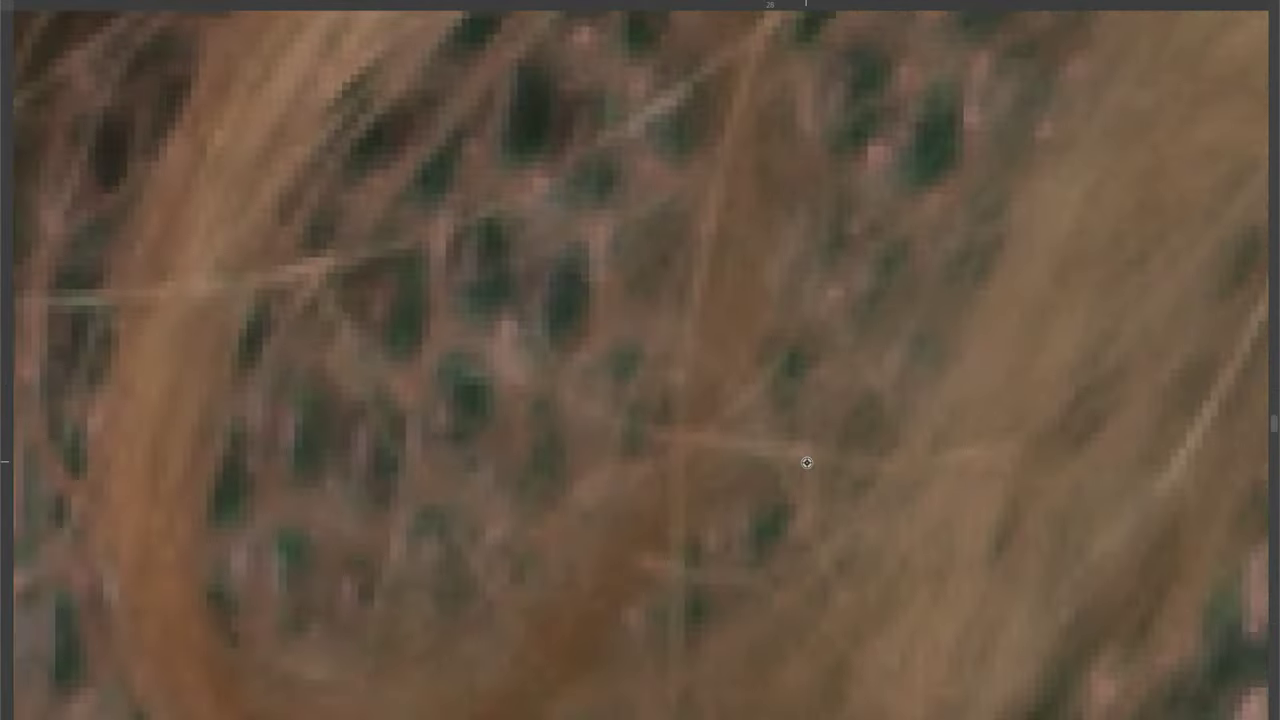
{"action": "scroll", "coordinate": [748, 520], "scroll_direction": "down", "scroll_amount": 3}
{"action": "scroll", "coordinate": [748, 520], "scroll_direction": "up", "scroll_amount": 3}
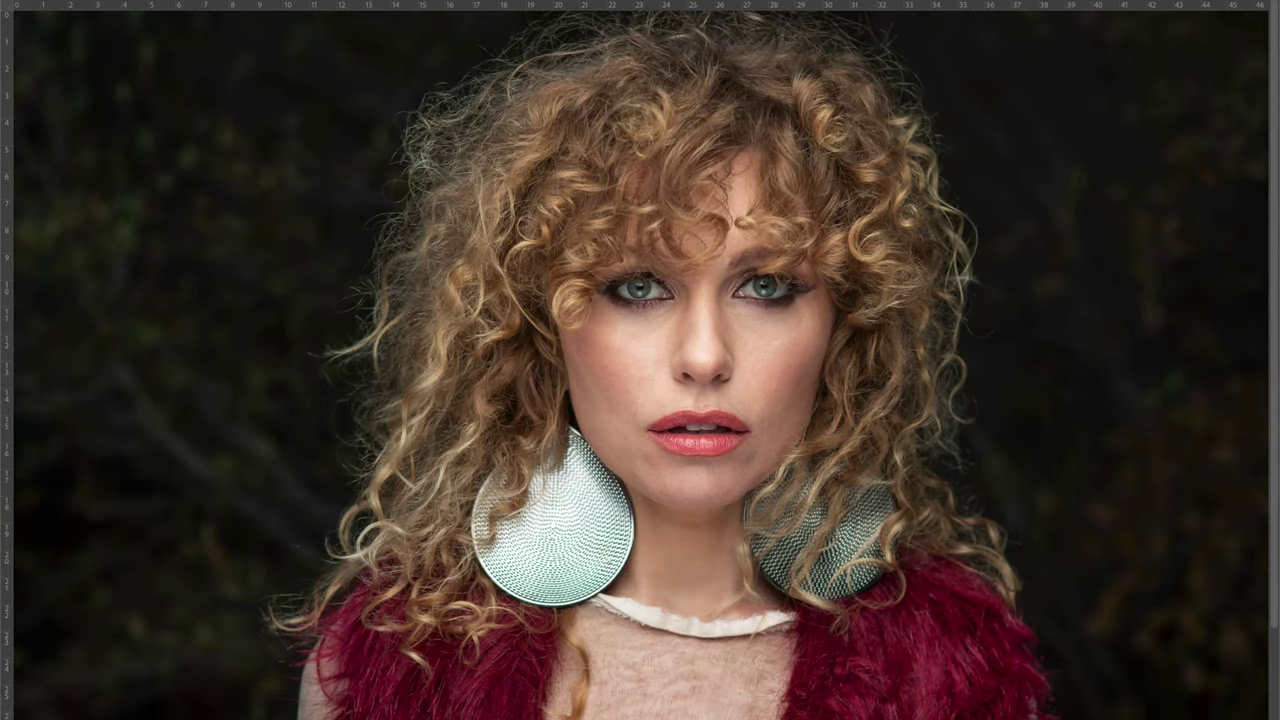
- Pan across the face to inspect grayscale skin texture on the cheeks, lips and chin
{"action": "scroll", "coordinate": [731, 417], "scroll_direction": "up", "scroll_amount": 3}
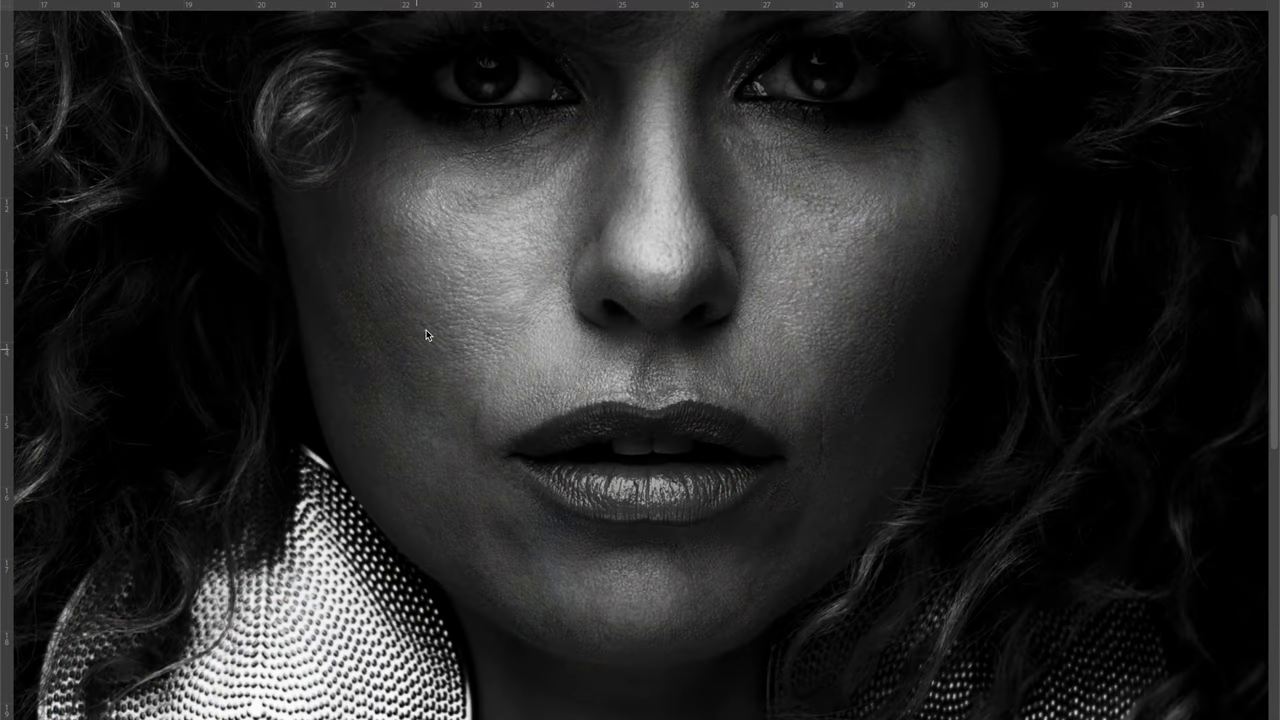
{"action": "scroll", "coordinate": [535, 272], "scroll_direction": "up", "scroll_amount": 1}
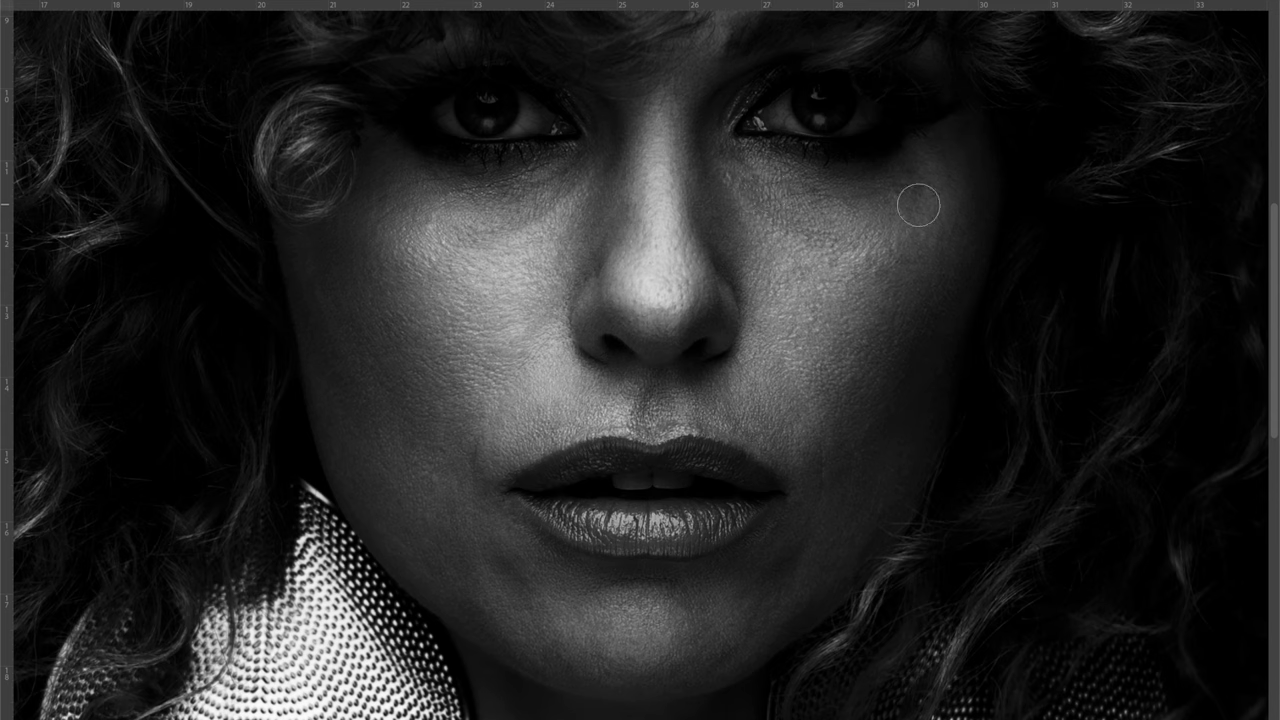
{"action": "scroll", "coordinate": [206, 307], "scroll_direction": "up", "scroll_amount": 2}
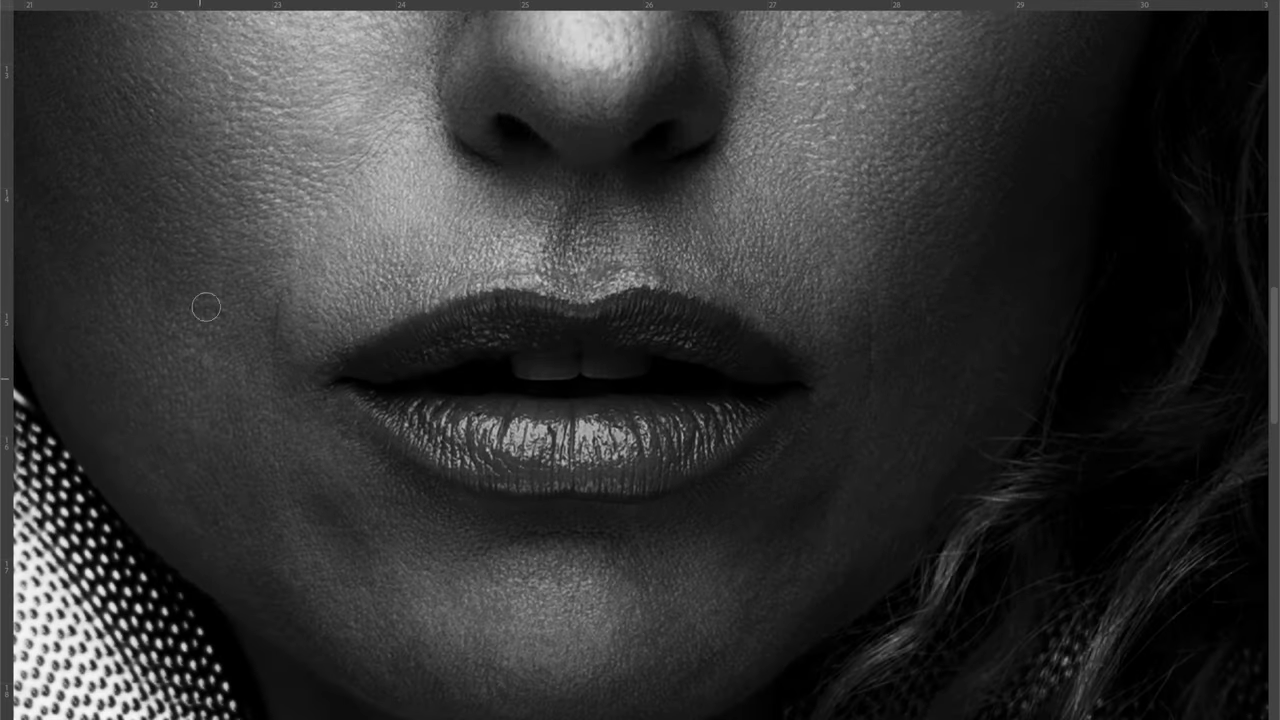
{"action": "scroll", "coordinate": [273, 458], "scroll_direction": "down", "scroll_amount": 3}
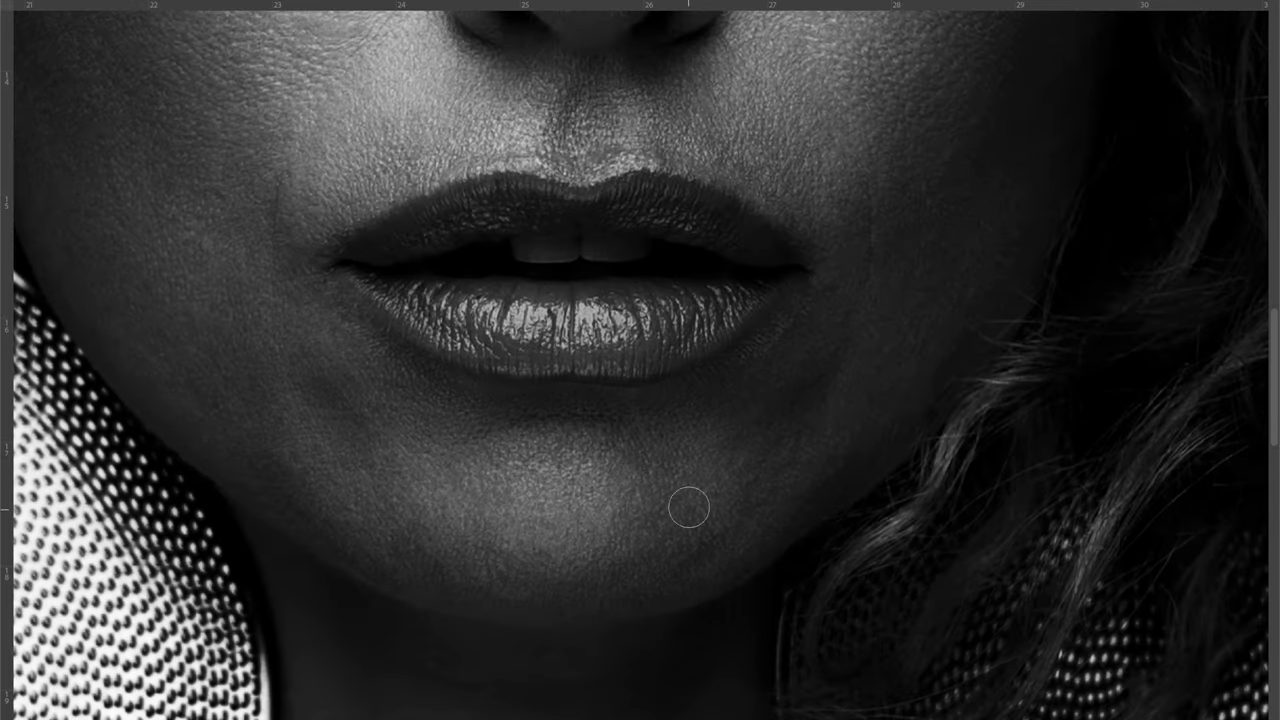
{"action": "scroll", "coordinate": [1003, 255], "scroll_direction": "up", "scroll_amount": 4}
{"action": "scroll", "coordinate": [980, 323], "scroll_direction": "up", "scroll_amount": 4}
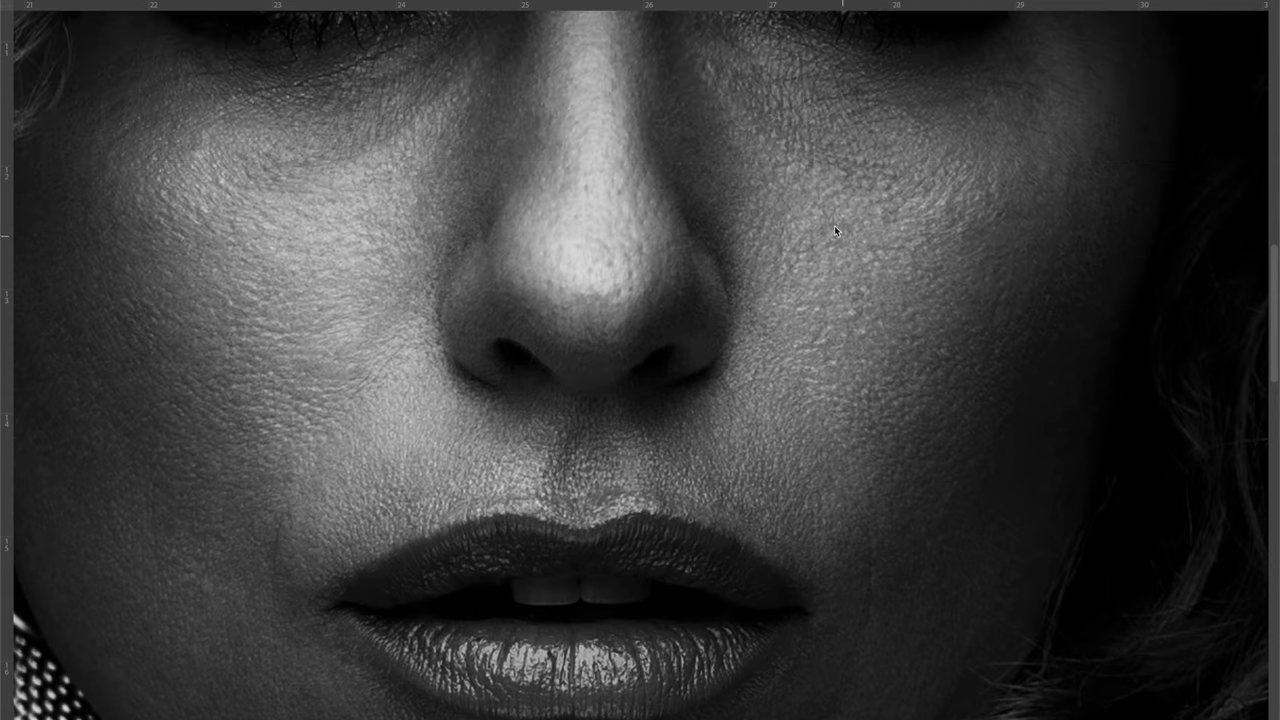
{"action": "scroll", "coordinate": [834, 230], "scroll_direction": "up", "scroll_amount": 2}
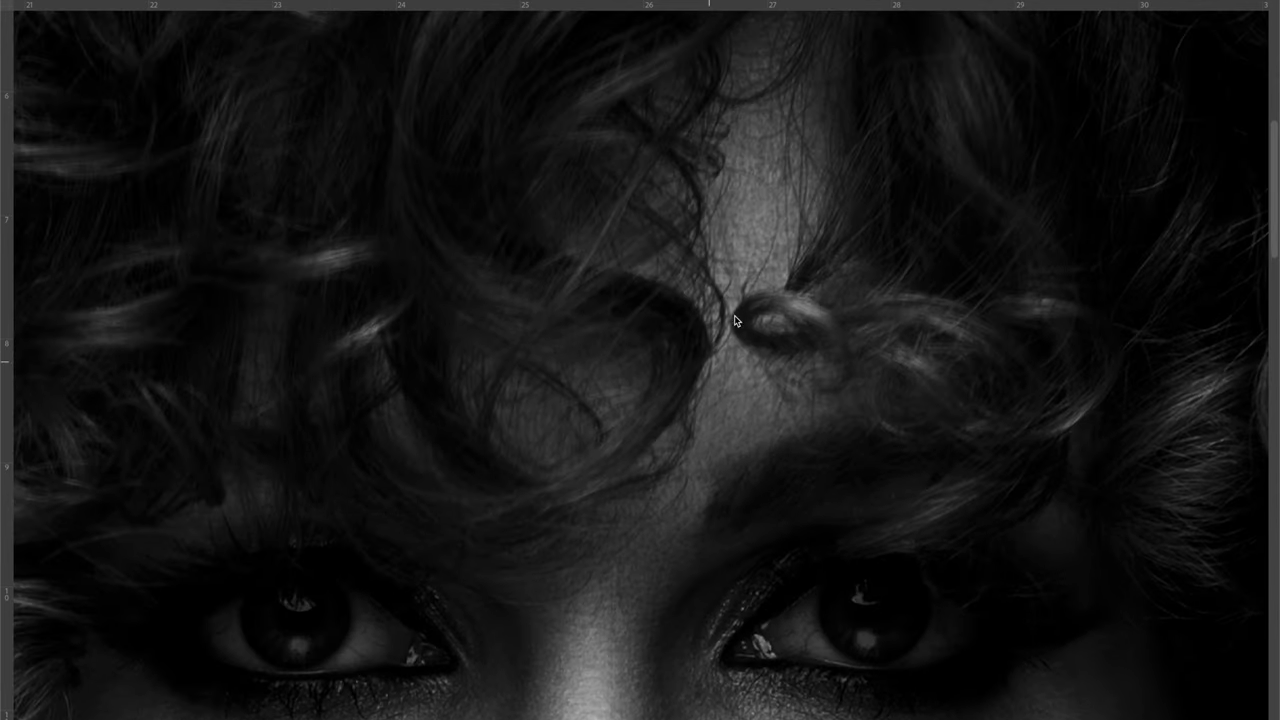
{"action": "scroll", "coordinate": [811, 275], "scroll_direction": "down", "scroll_amount": 5}
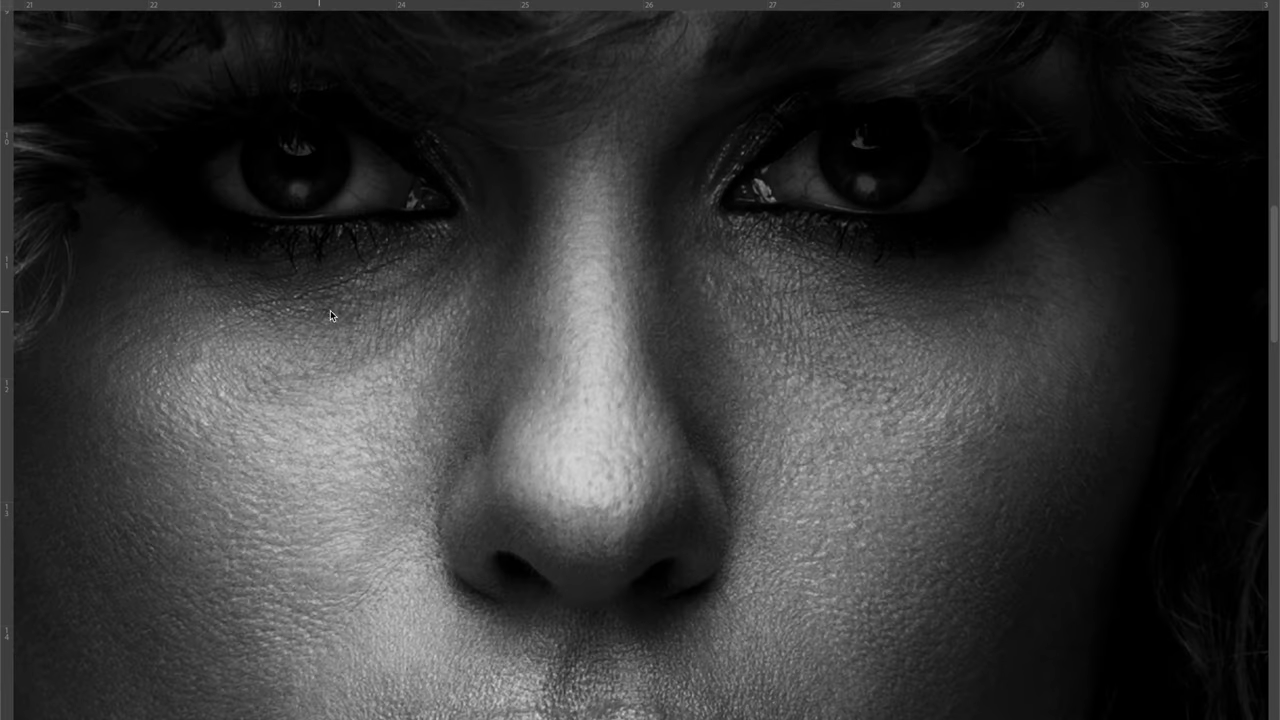
{"action": "scroll", "coordinate": [306, 402], "scroll_direction": "down", "scroll_amount": 3}
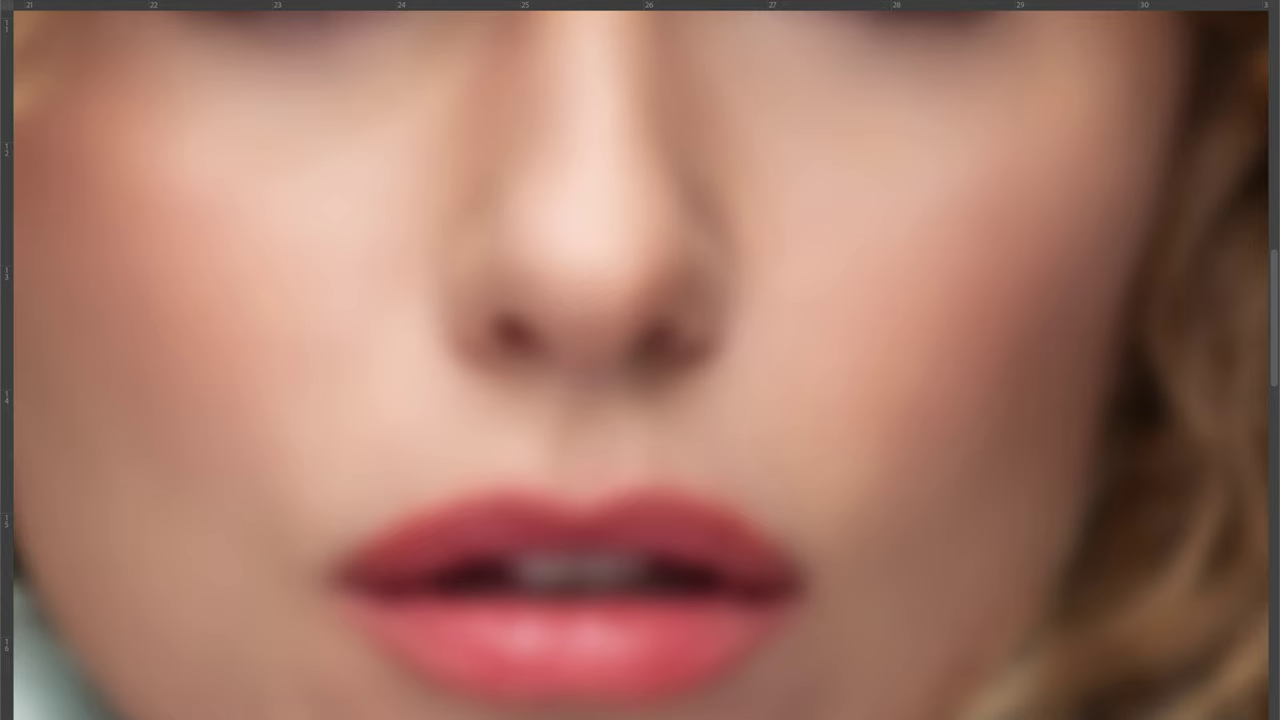
- Smooth the cheek and chin tones with soft strokes on the low-frequency layer
{"action": "key", "text": "ctrl+0"}
{"action": "scroll", "coordinate": [523, 411], "scroll_direction": "up", "scroll_amount": 3}
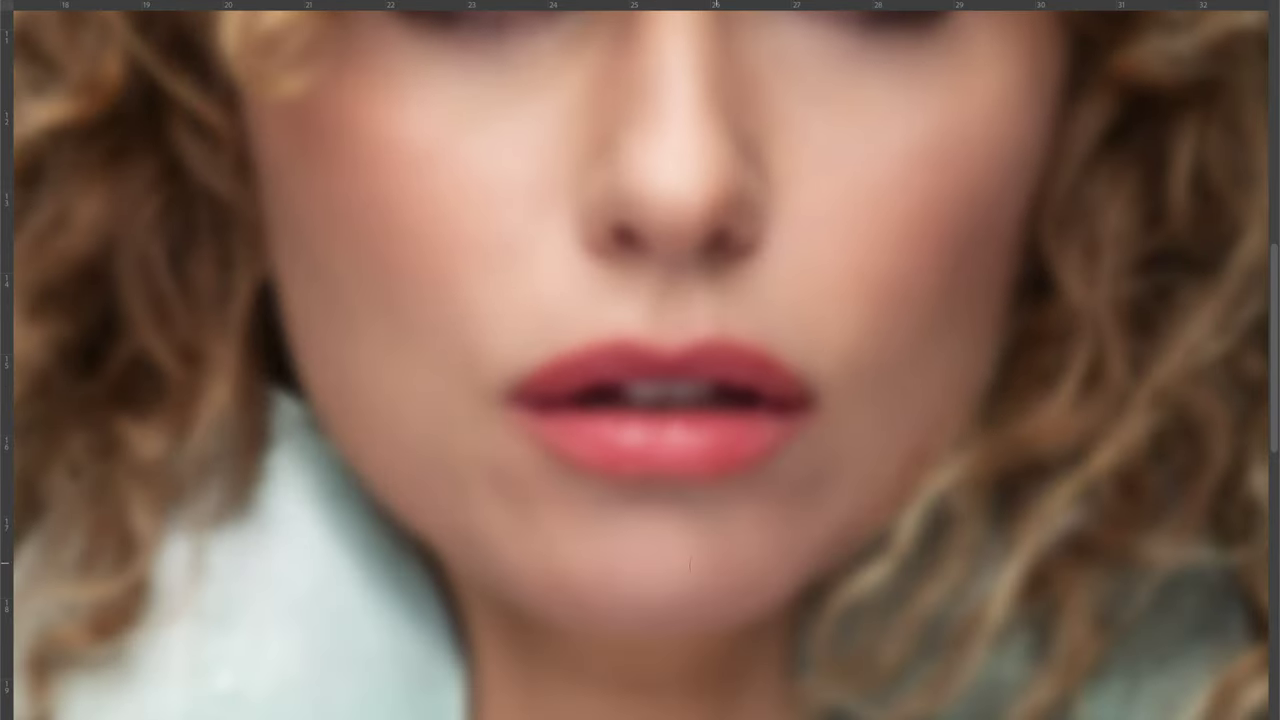
{"action": "scroll", "coordinate": [640, 400], "scroll_direction": "up", "scroll_amount": 1}
{"action": "scroll", "coordinate": [695, 305], "scroll_direction": "up", "scroll_amount": 1}
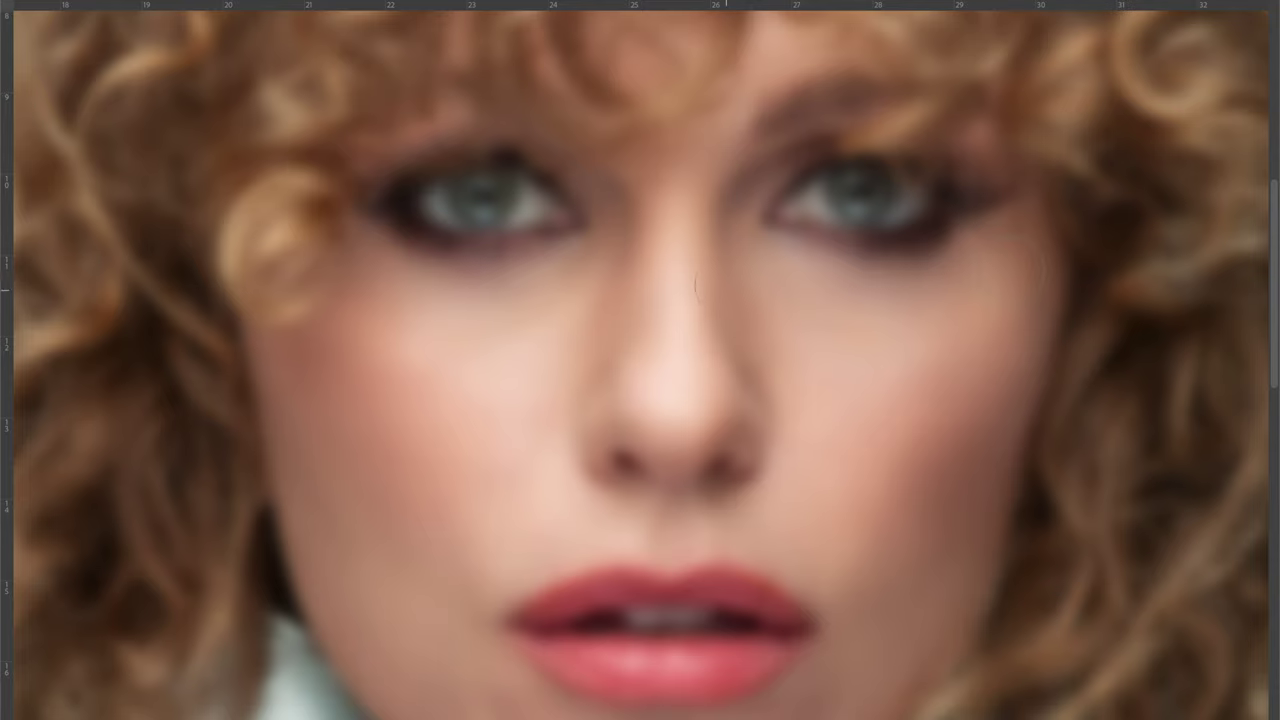
{"action": "scroll", "coordinate": [527, 327], "scroll_direction": "down", "scroll_amount": 2}
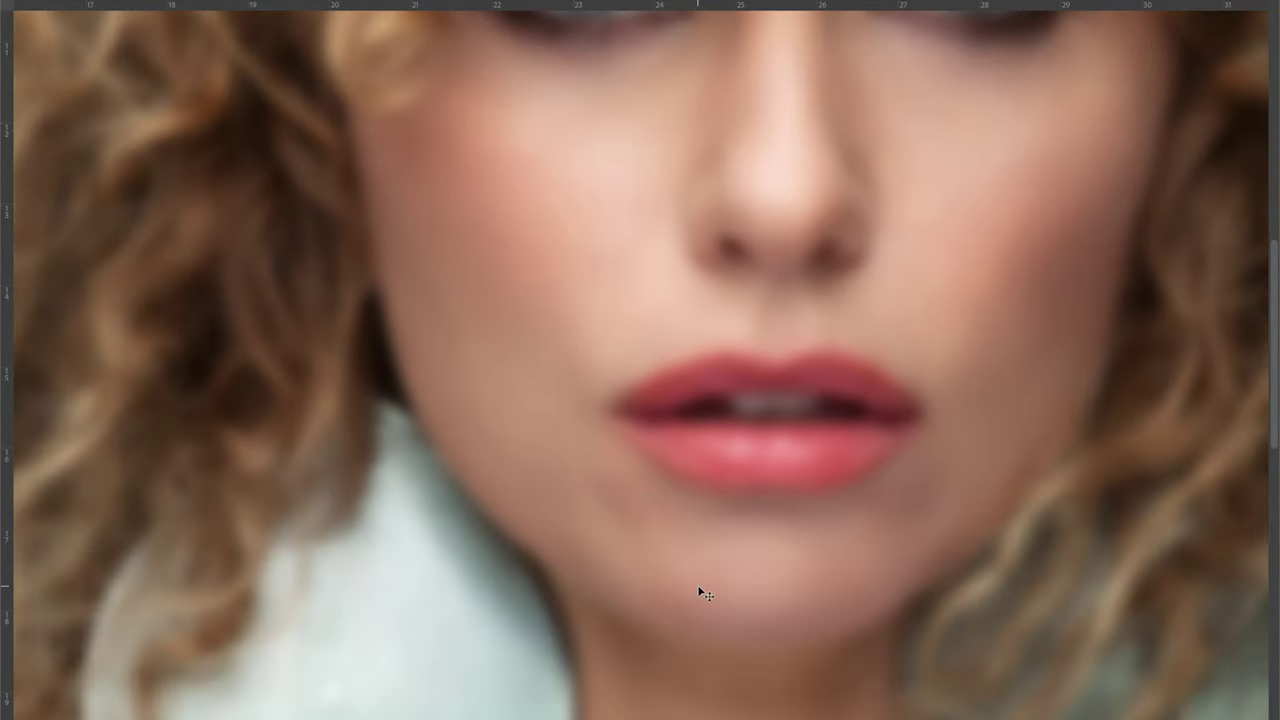
{"action": "scroll", "coordinate": [640, 365], "scroll_direction": "up", "scroll_amount": 1}
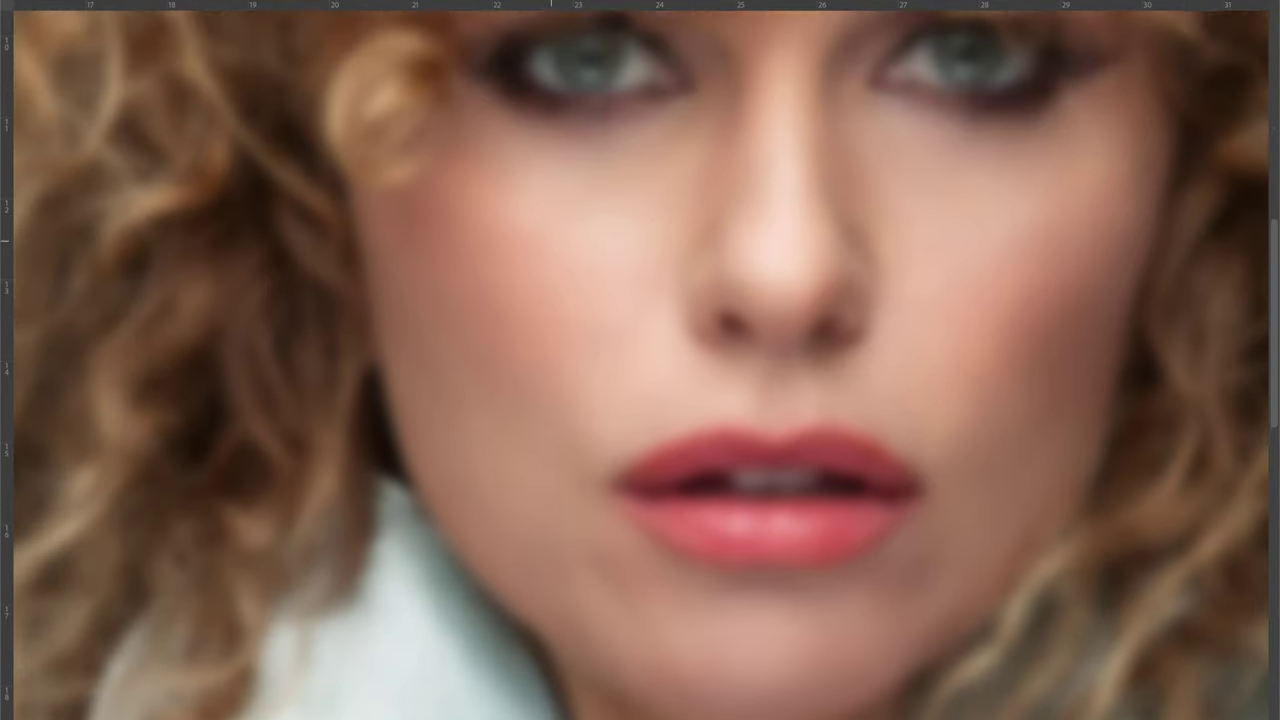
{"action": "scroll", "coordinate": [757, 231], "scroll_direction": "up", "scroll_amount": 3}
{"action": "scroll", "coordinate": [765, 260], "scroll_direction": "down", "scroll_amount": 1}
{"action": "scroll", "coordinate": [776, 298], "scroll_direction": "down", "scroll_amount": 1}
{"action": "scroll", "coordinate": [1143, 265], "scroll_direction": "down", "scroll_amount": 1}
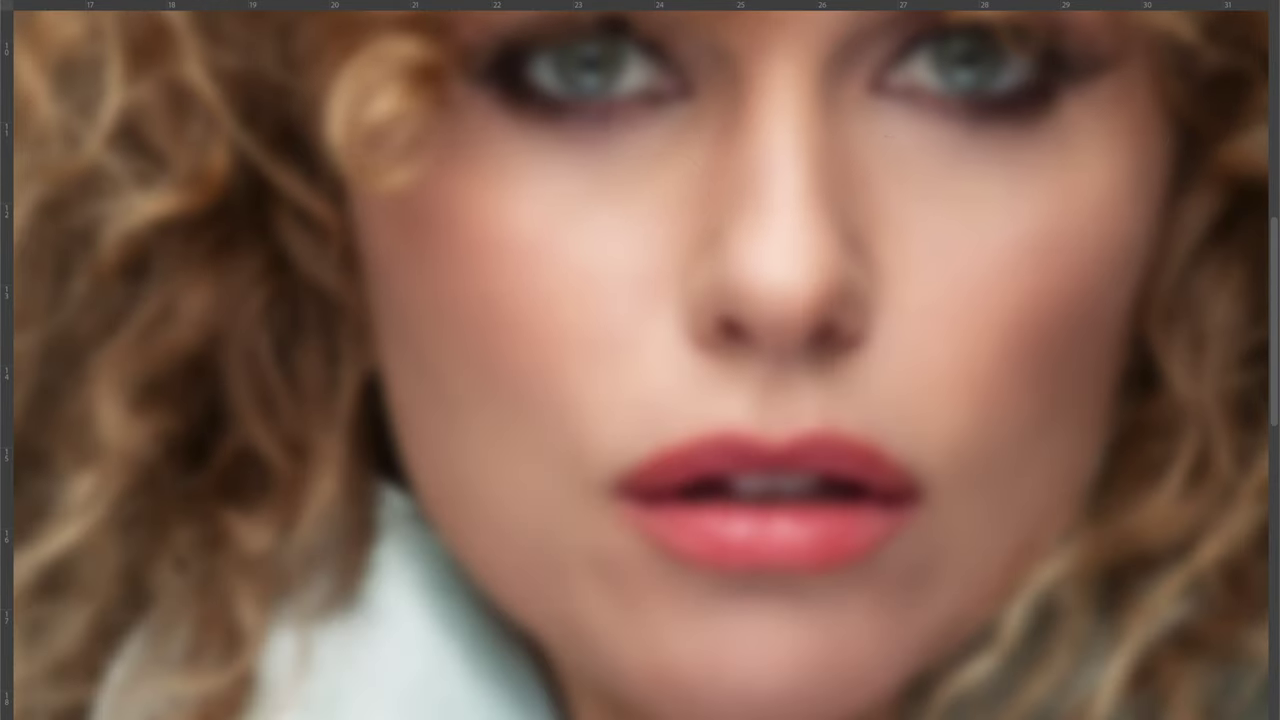
{"action": "scroll", "coordinate": [1143, 265], "scroll_direction": "down", "scroll_amount": 1}
{"action": "scroll", "coordinate": [634, 160], "scroll_direction": "down", "scroll_amount": 1}
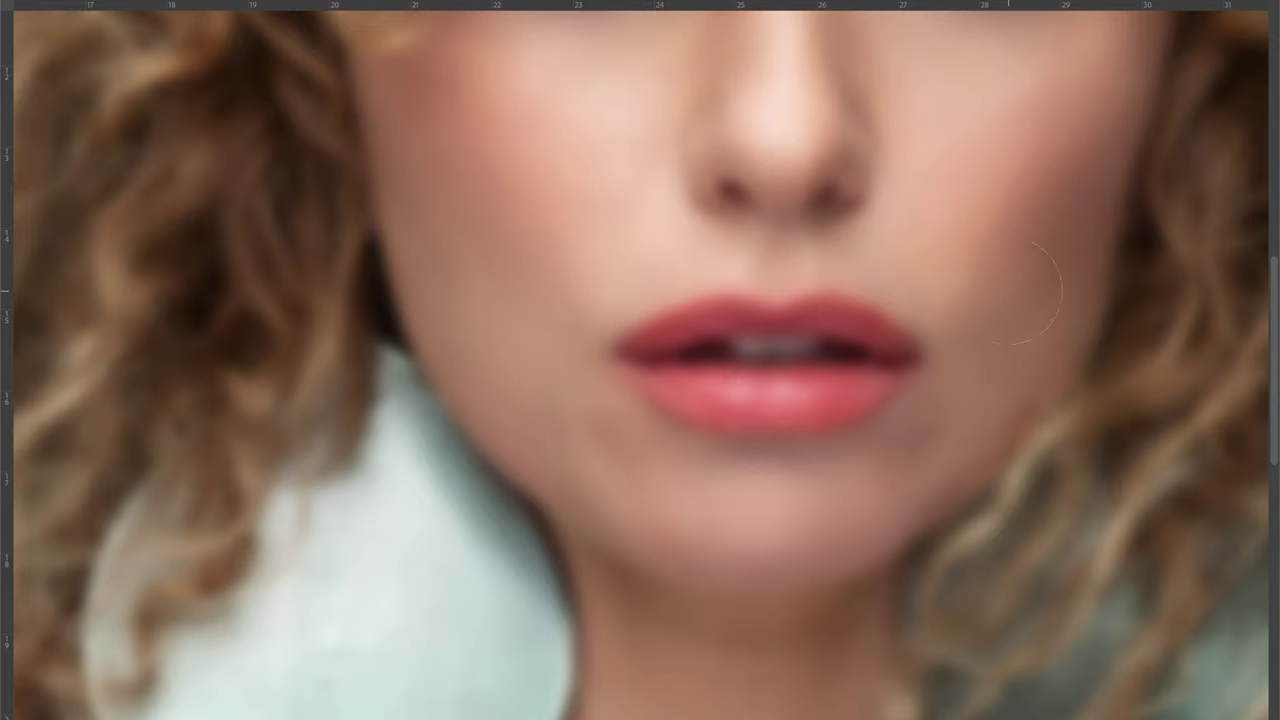
{"action": "scroll", "coordinate": [1025, 292], "scroll_direction": "up", "scroll_amount": 1}
{"action": "scroll", "coordinate": [578, 271], "scroll_direction": "down", "scroll_amount": 1}
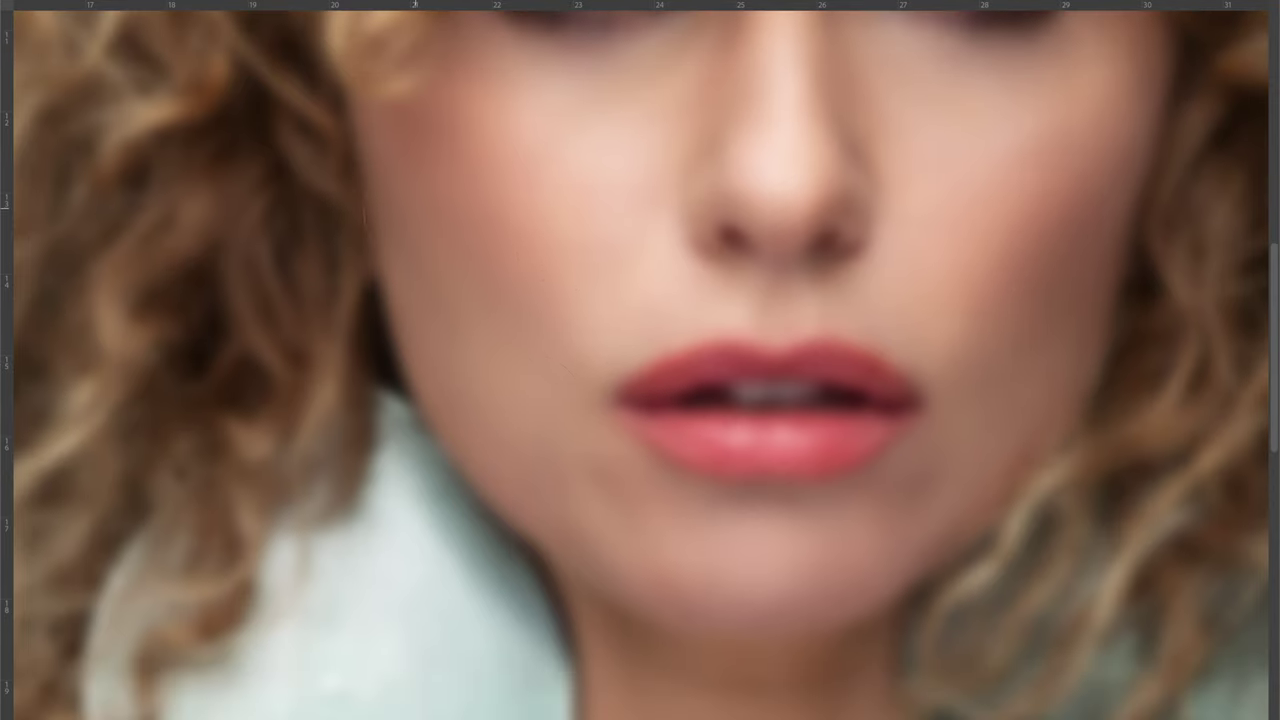
{"action": "scroll", "coordinate": [414, 200], "scroll_direction": "down", "scroll_amount": 1}
{"action": "scroll", "coordinate": [550, 265], "scroll_direction": "down", "scroll_amount": 1}
{"action": "scroll", "coordinate": [688, 330], "scroll_direction": "down", "scroll_amount": 1}
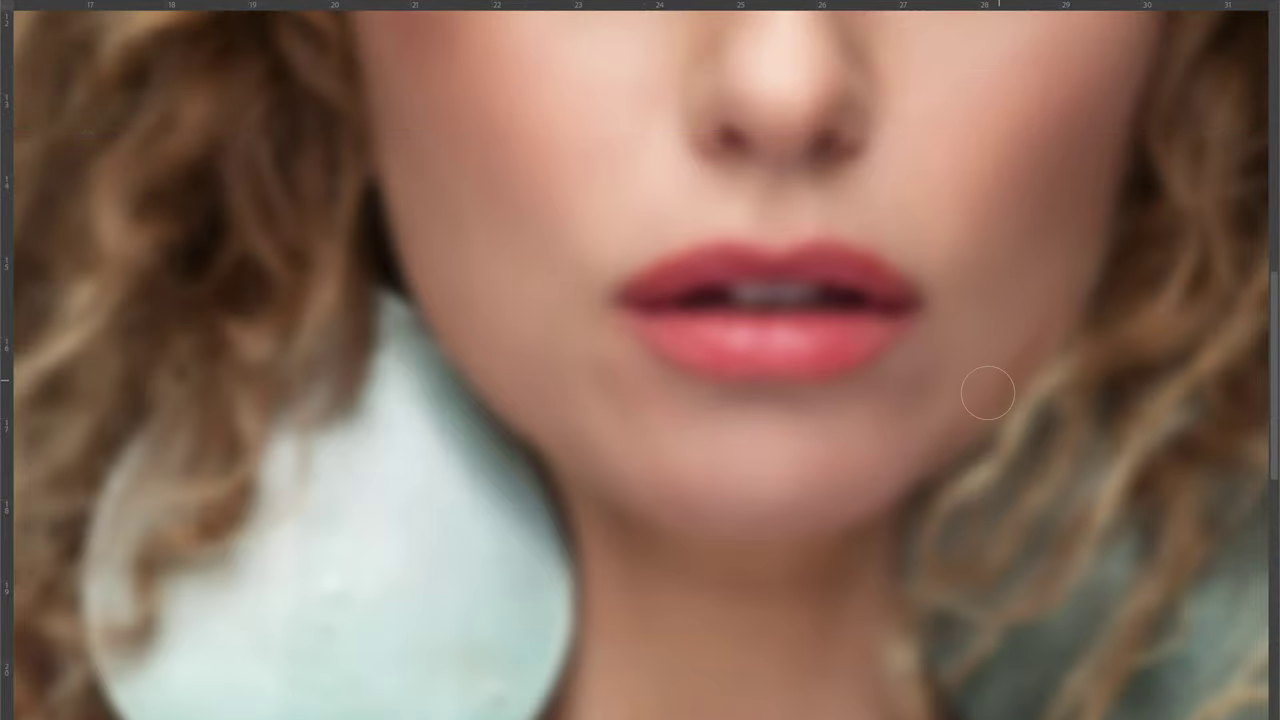
{"action": "scroll", "coordinate": [988, 393], "scroll_direction": "down", "scroll_amount": 4}
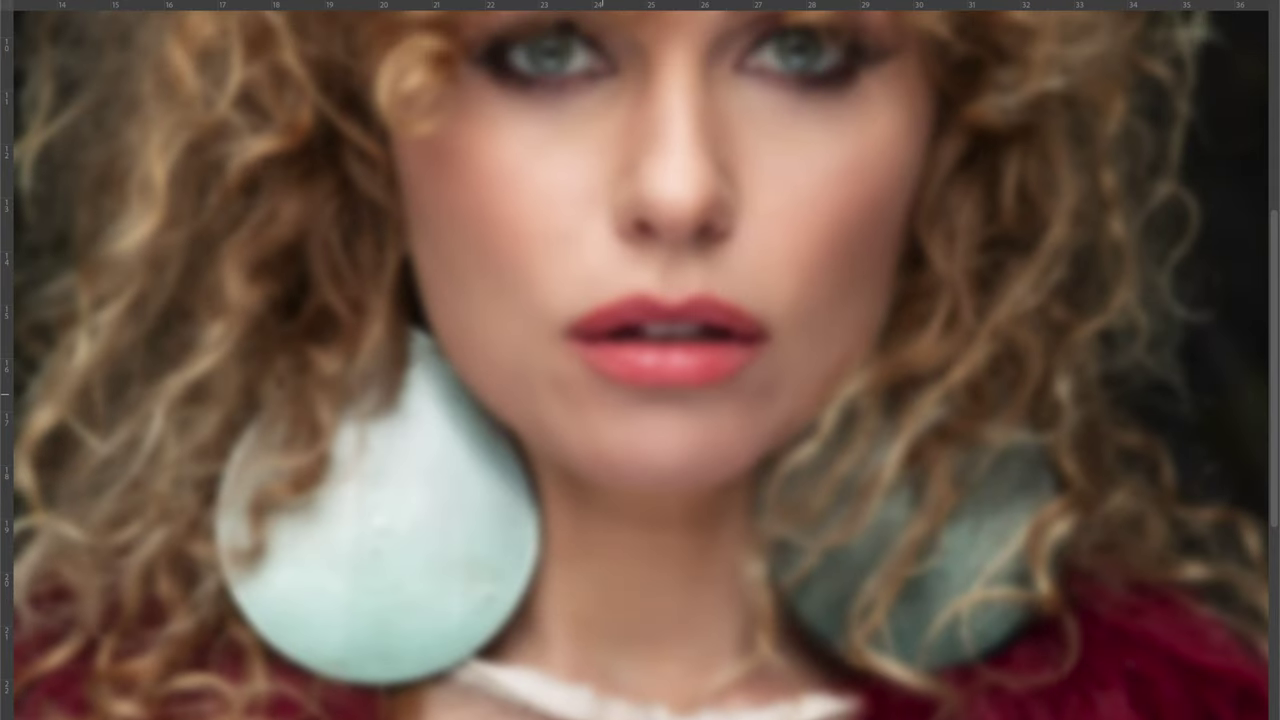
- Sample the skin colour just below the lips
{"action": "scroll", "coordinate": [705, 365], "scroll_direction": "up", "scroll_amount": 3}
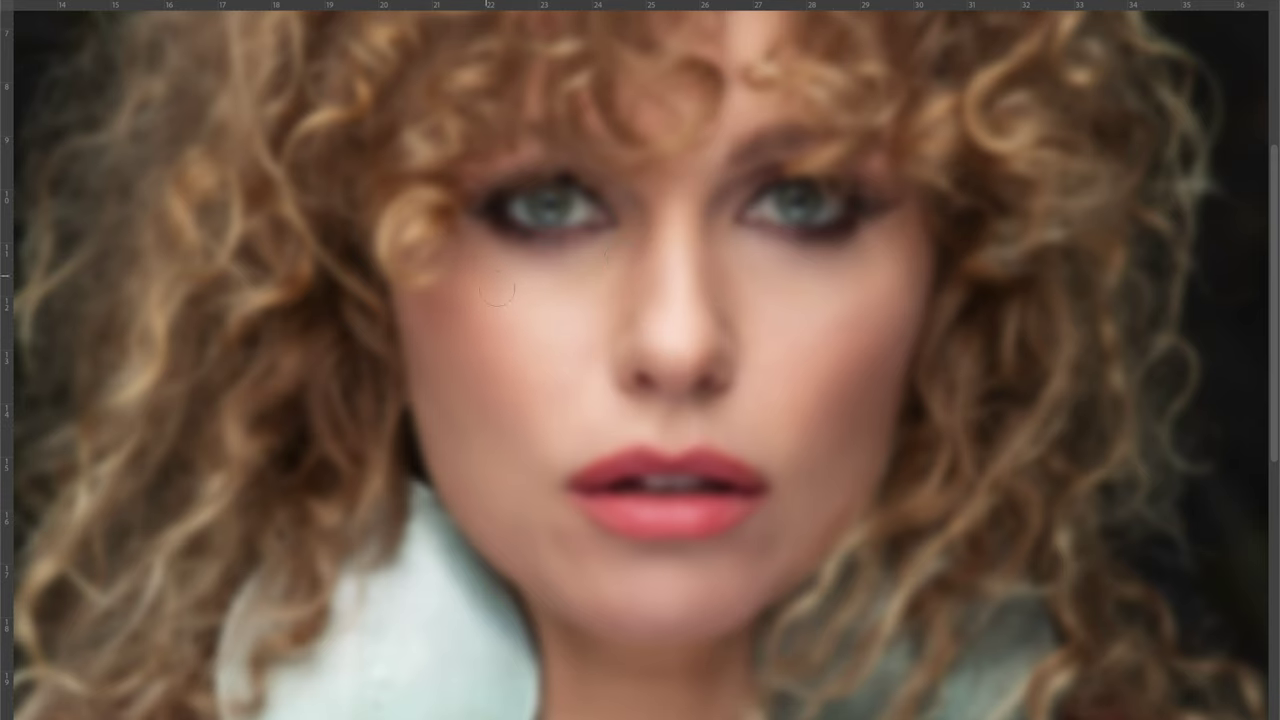
{"action": "scroll", "coordinate": [658, 335], "scroll_direction": "down", "scroll_amount": 5}
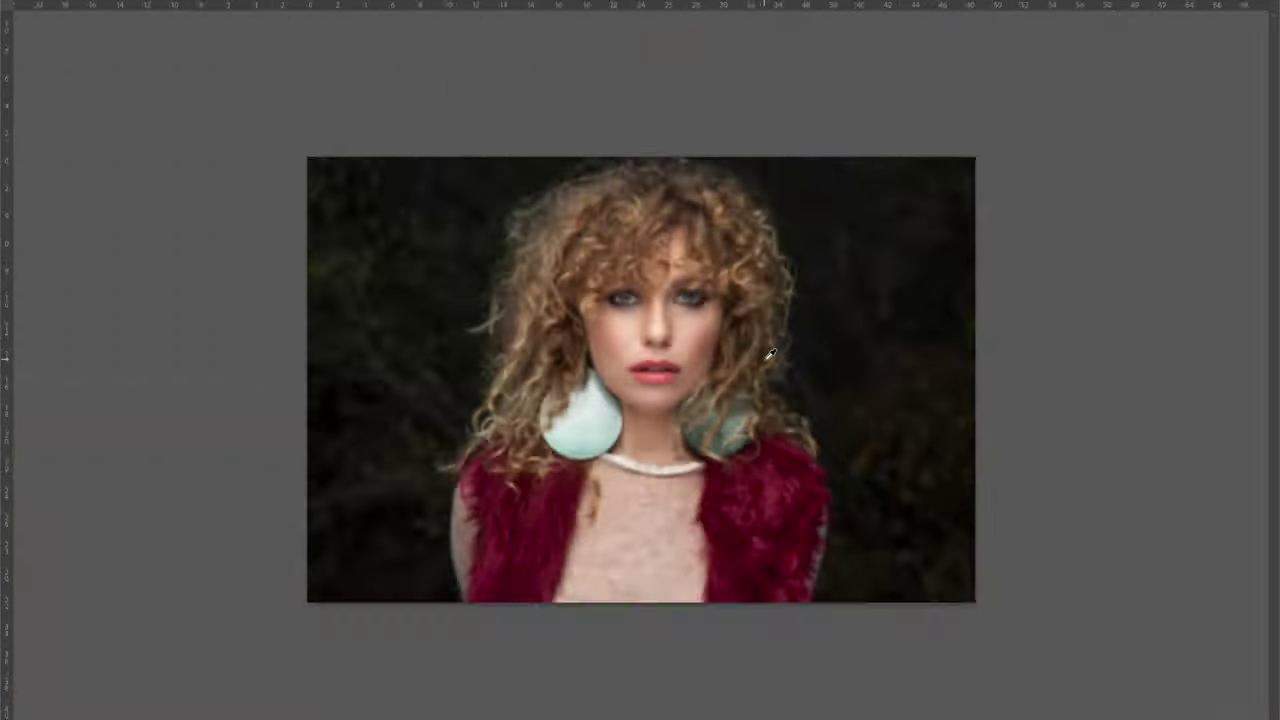
{"action": "scroll", "coordinate": [658, 335], "scroll_direction": "up", "scroll_amount": 4}
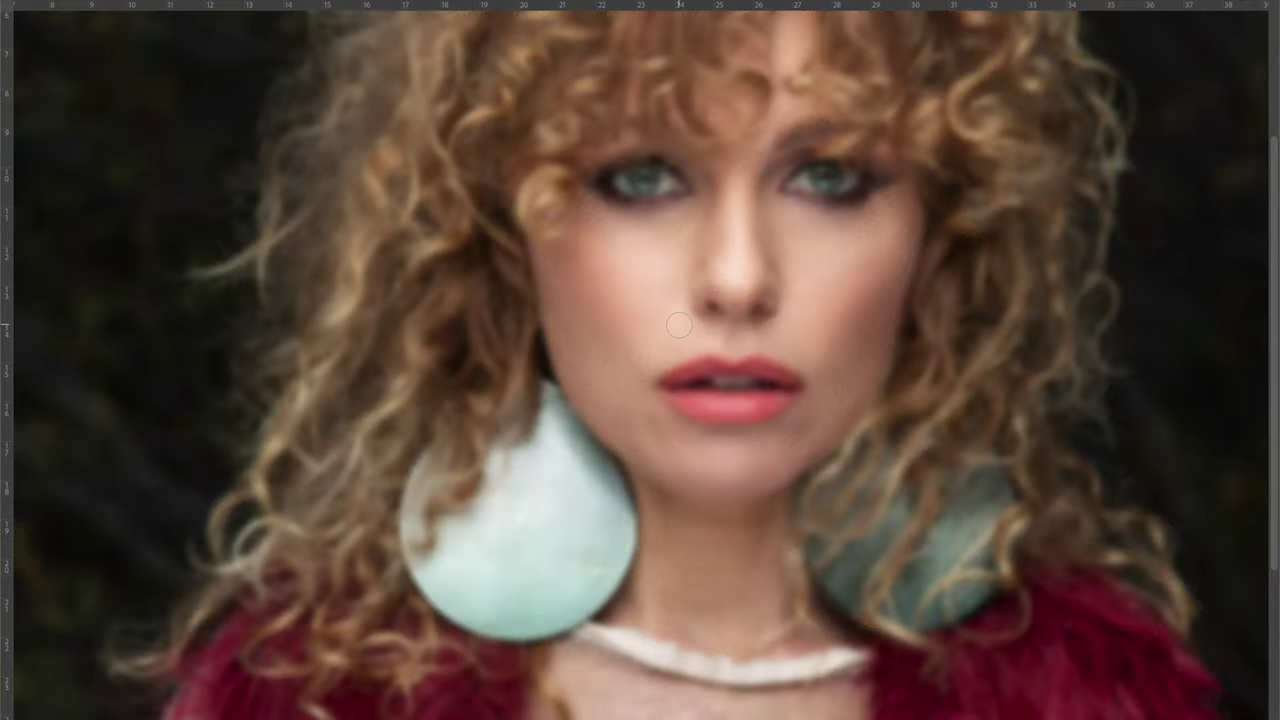
{"action": "scroll", "coordinate": [645, 372], "scroll_direction": "down", "scroll_amount": 1}
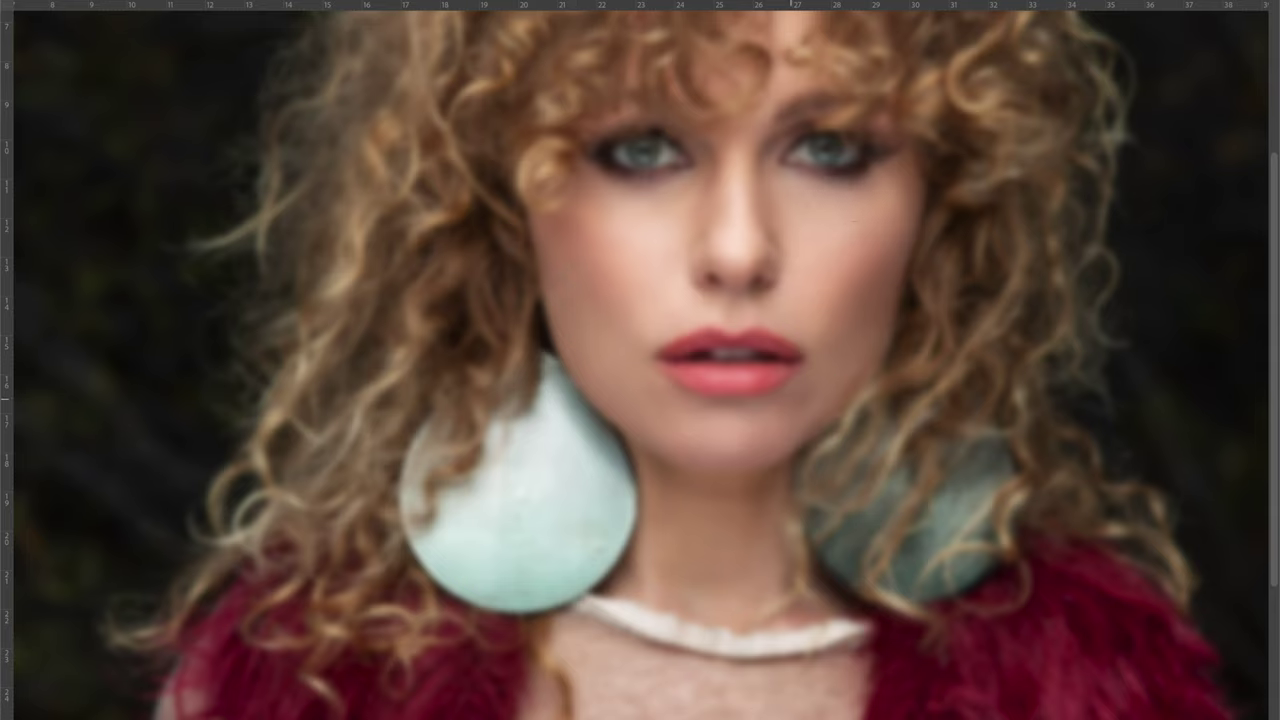
{"action": "left_click", "coordinate": [737, 423]}
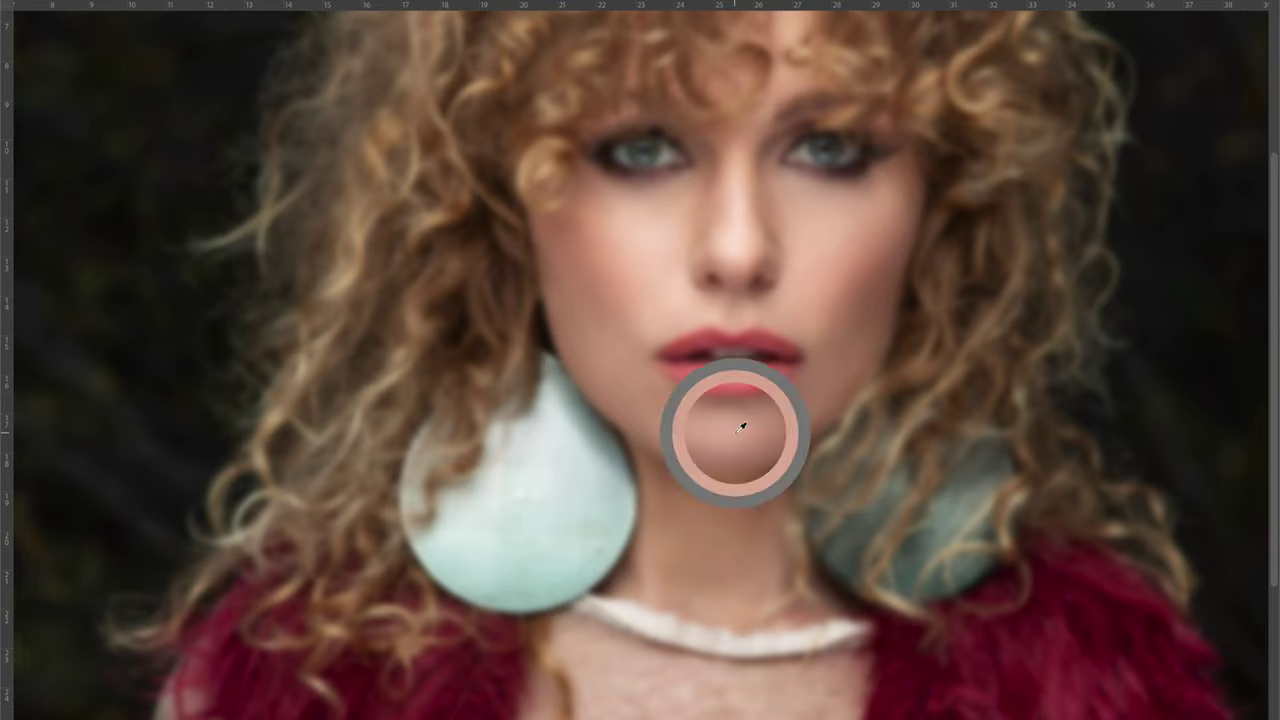
- Sample skin tones from the chin and left cheek
{"action": "left_click", "coordinate": [686, 417]}
{"action": "scroll", "coordinate": [686, 417], "scroll_direction": "up", "scroll_amount": 2}
{"action": "left_click", "coordinate": [710, 297]}
{"action": "left_click_drag", "start_coordinate": [710, 297], "coordinate": [683, 292]}
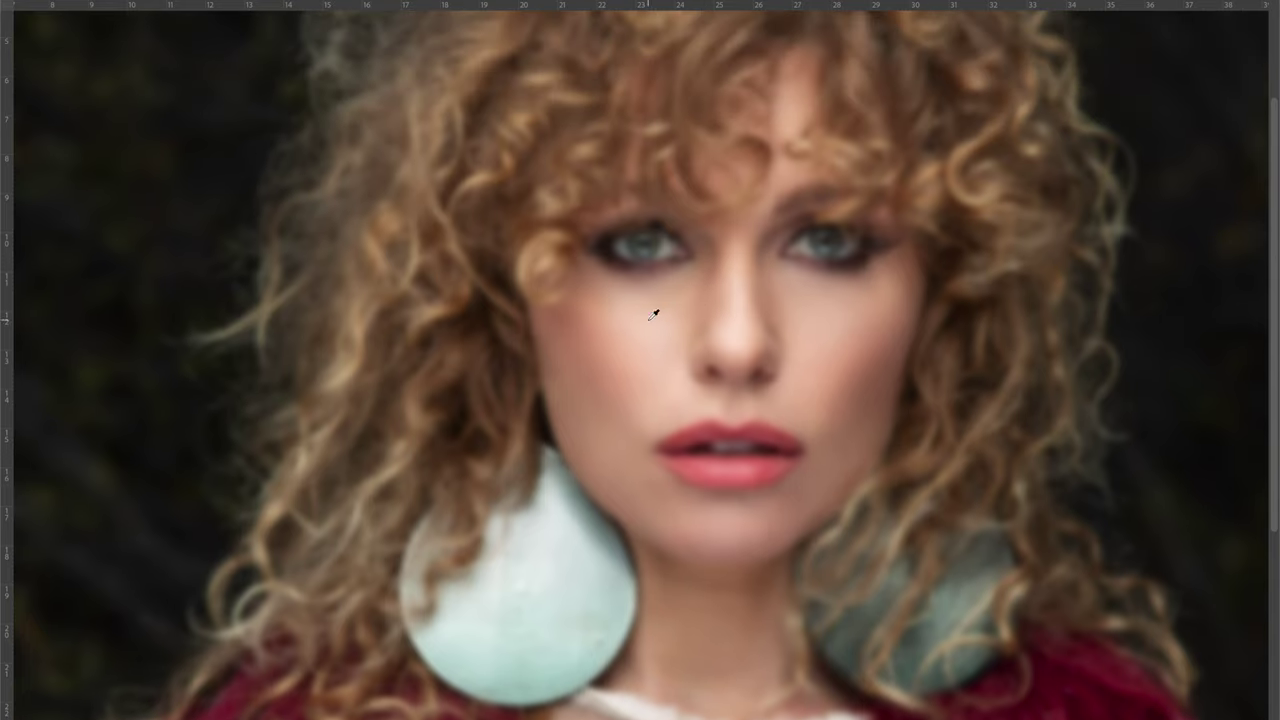
{"action": "left_click", "coordinate": [662, 302]}
- Paint the sampled tones onto the colour layer, then zoom into the grayscale cheek texture
{"action": "scroll", "coordinate": [608, 272], "scroll_direction": "up", "scroll_amount": 1}
{"action": "scroll", "coordinate": [608, 272], "scroll_direction": "up", "scroll_amount": 3}
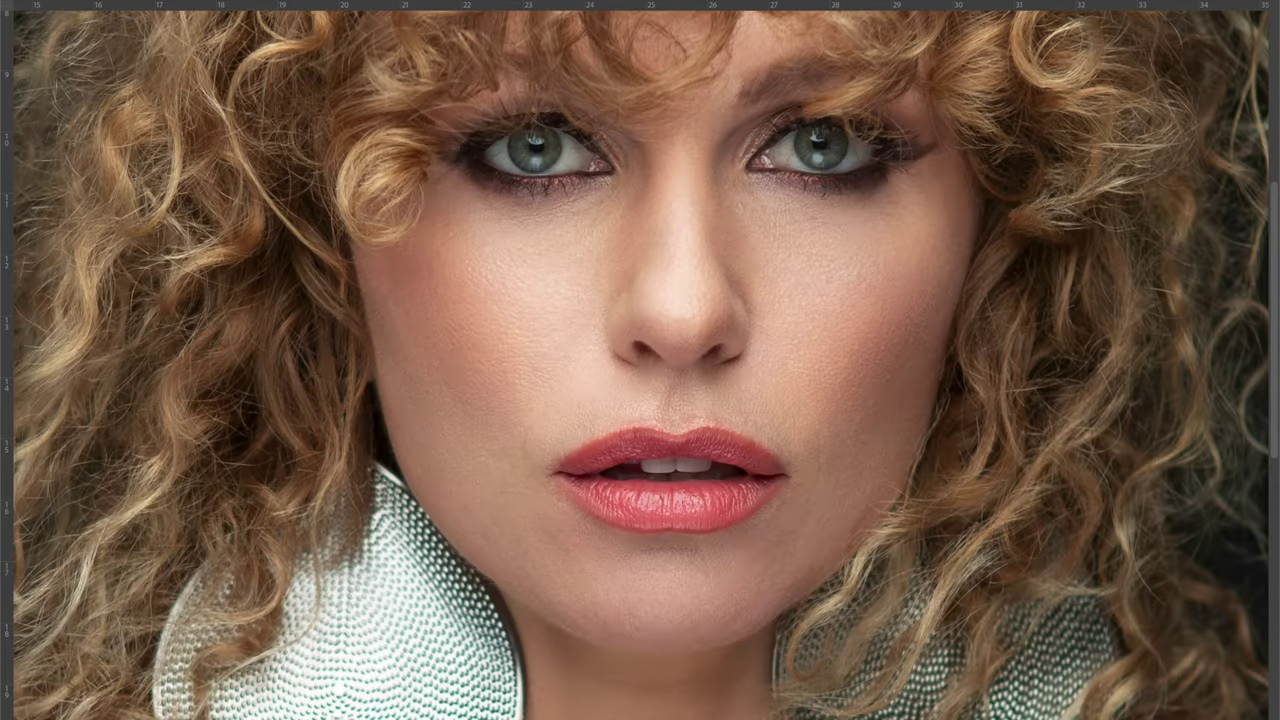
{"action": "scroll", "coordinate": [397, 306], "scroll_direction": "up", "scroll_amount": 1}
{"action": "scroll", "coordinate": [383, 302], "scroll_direction": "up", "scroll_amount": 5}
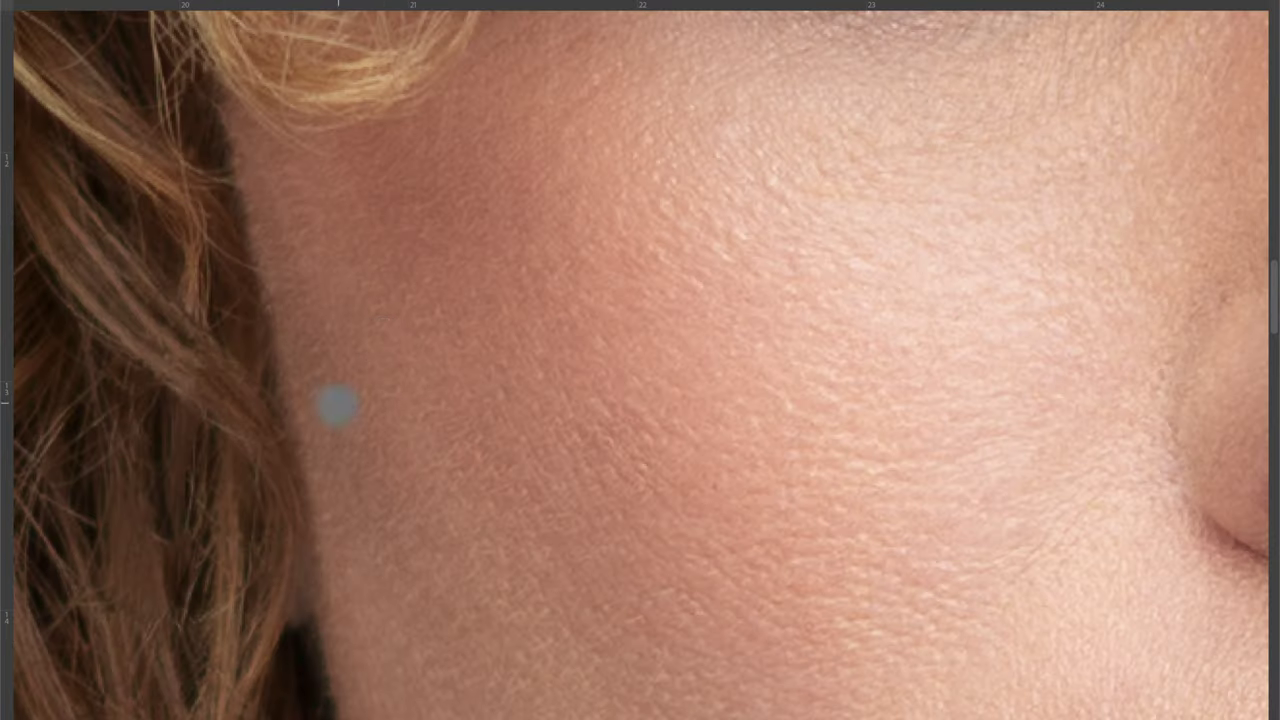
{"action": "scroll", "coordinate": [350, 360], "scroll_direction": "up", "scroll_amount": 3}
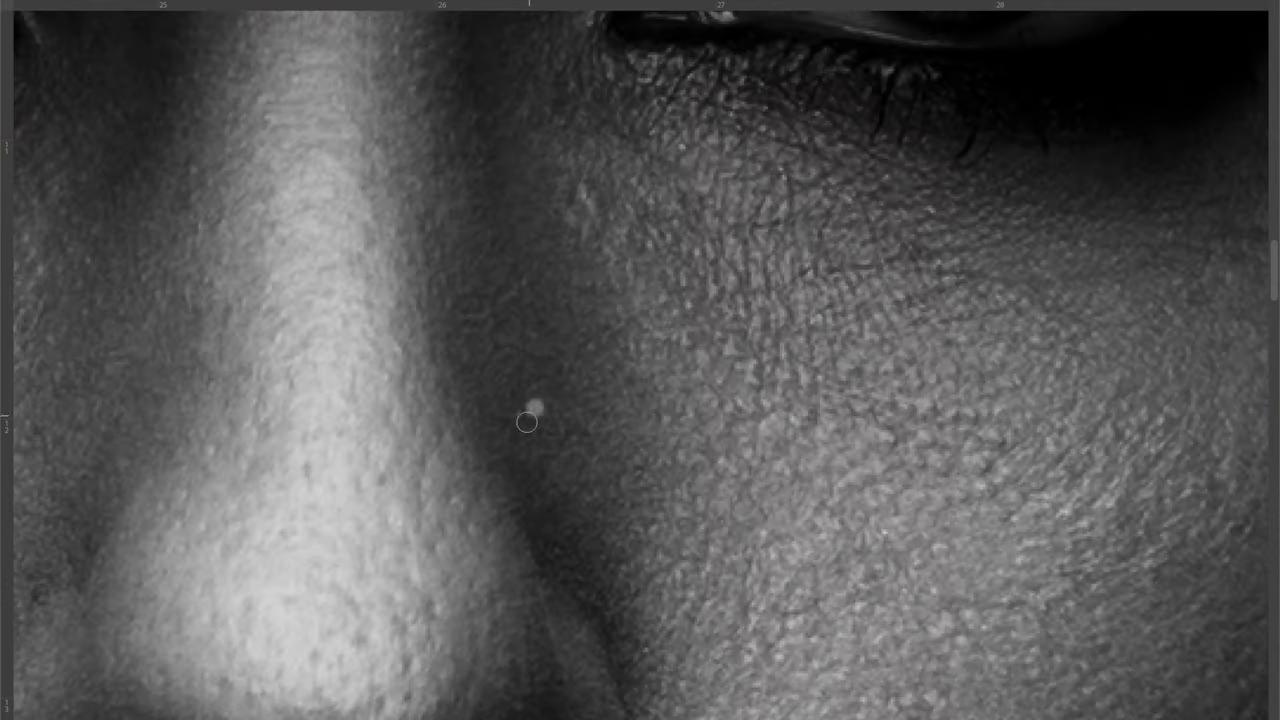
{"action": "scroll", "coordinate": [550, 400], "scroll_direction": "up", "scroll_amount": 2}
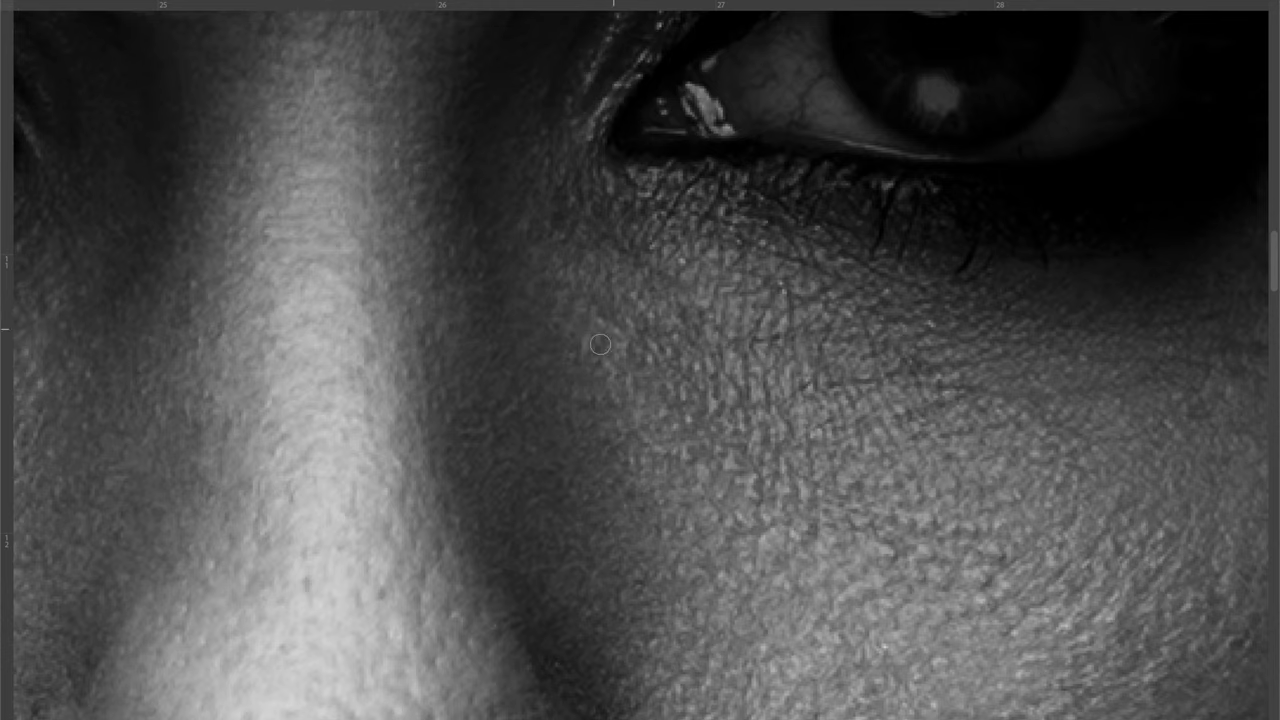
- Spot-heal the small blemishes on the upper lip
{"action": "scroll", "coordinate": [640, 400], "scroll_direction": "up", "scroll_amount": 1}
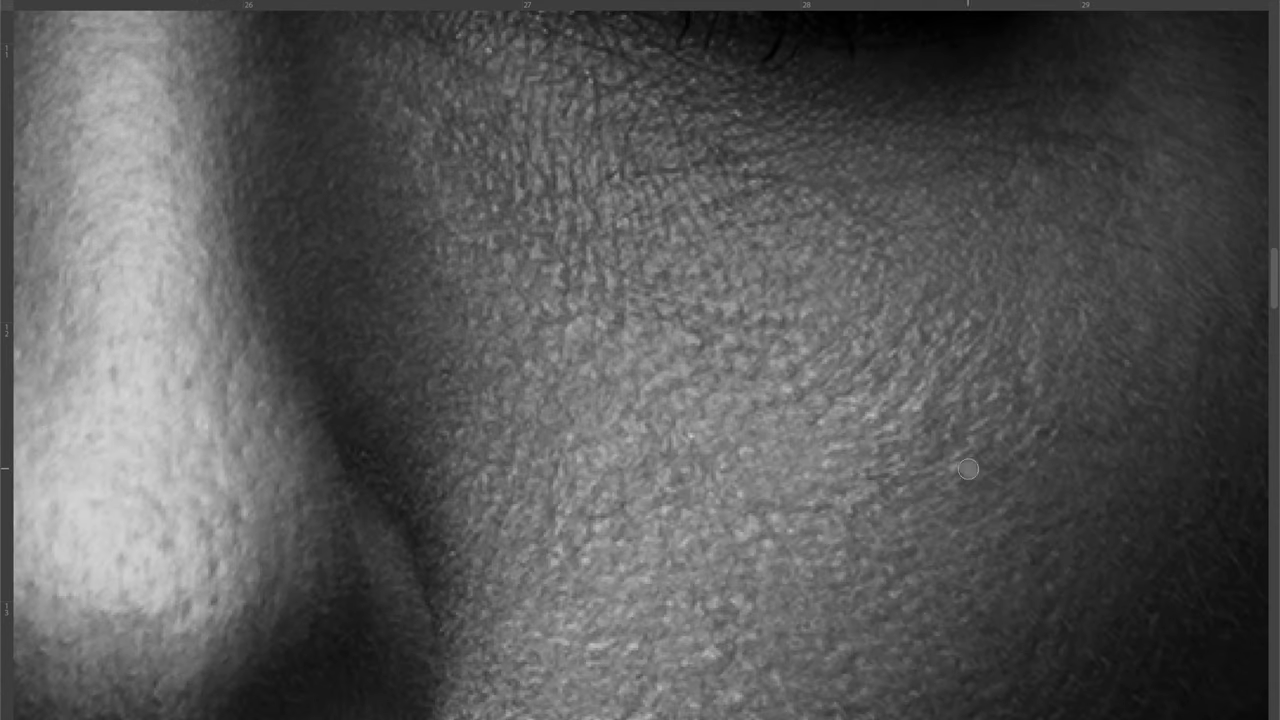
{"action": "scroll", "coordinate": [669, 367], "scroll_direction": "down", "scroll_amount": 3}
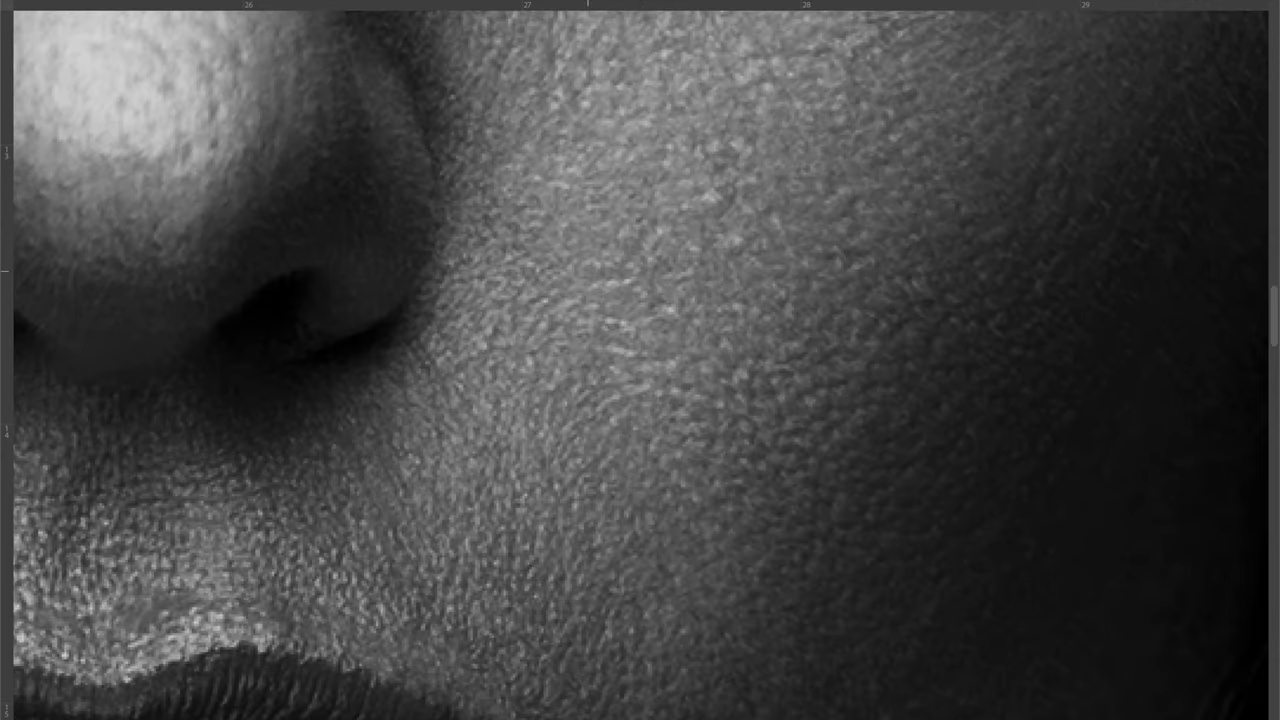
{"action": "scroll", "coordinate": [669, 367], "scroll_direction": "up", "scroll_amount": 1}
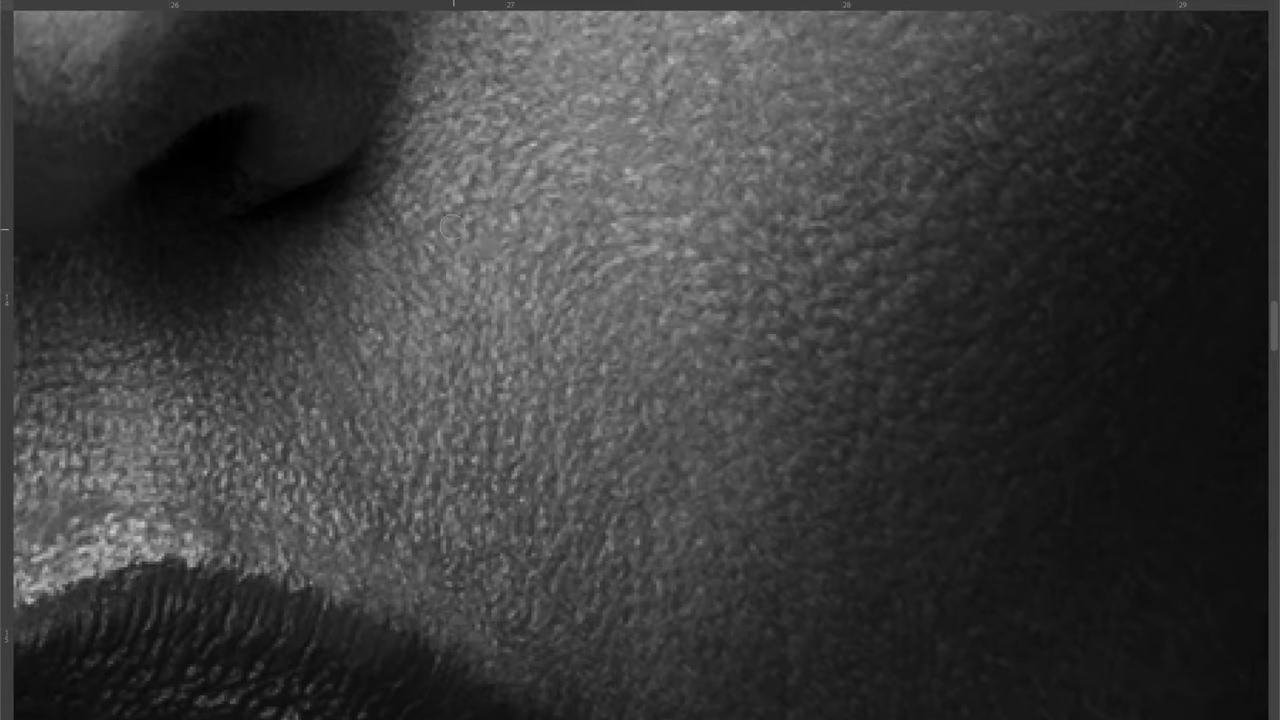
{"action": "scroll", "coordinate": [669, 367], "scroll_direction": "down", "scroll_amount": 1}
{"action": "scroll", "coordinate": [625, 317], "scroll_direction": "left", "scroll_amount": 3}
{"action": "scroll", "coordinate": [625, 317], "scroll_direction": "down", "scroll_amount": 2}
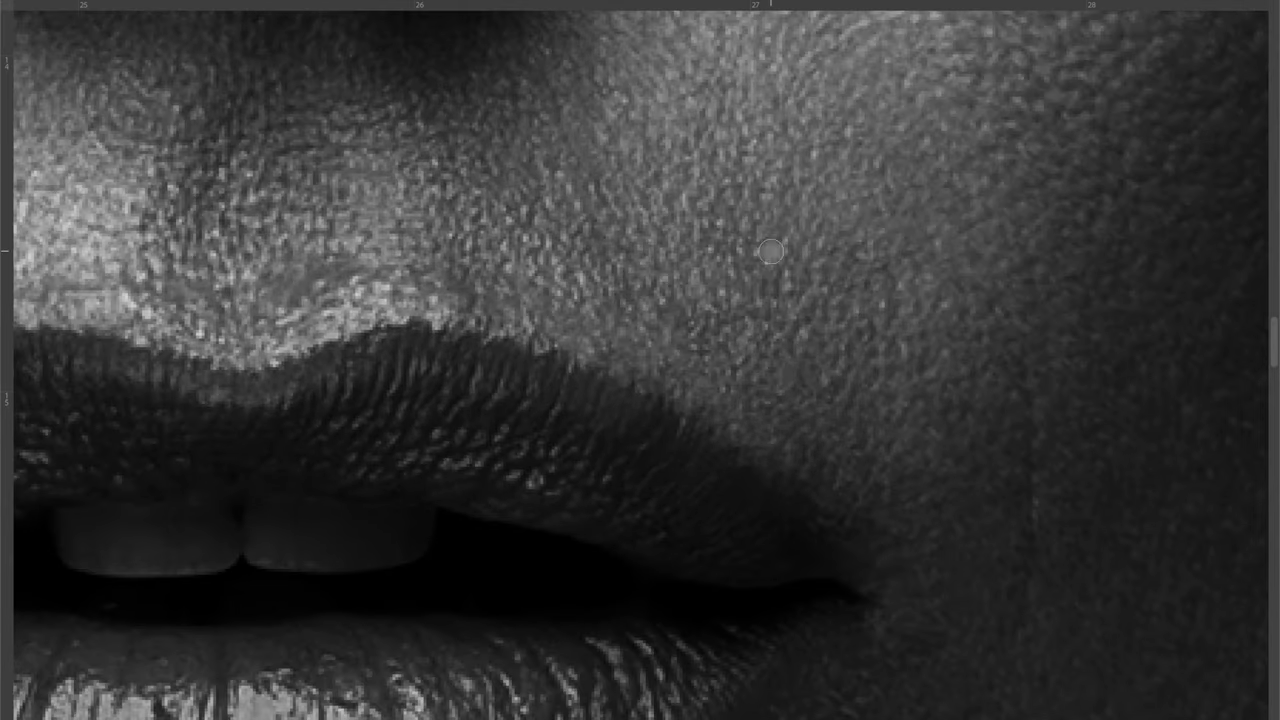
{"action": "scroll", "coordinate": [793, 247], "scroll_direction": "down", "scroll_amount": 2}
{"action": "scroll", "coordinate": [793, 247], "scroll_direction": "right", "scroll_amount": 4}
{"action": "scroll", "coordinate": [700, 330], "scroll_direction": "down", "scroll_amount": 2}
{"action": "scroll", "coordinate": [700, 320], "scroll_direction": "down", "scroll_amount": 3}
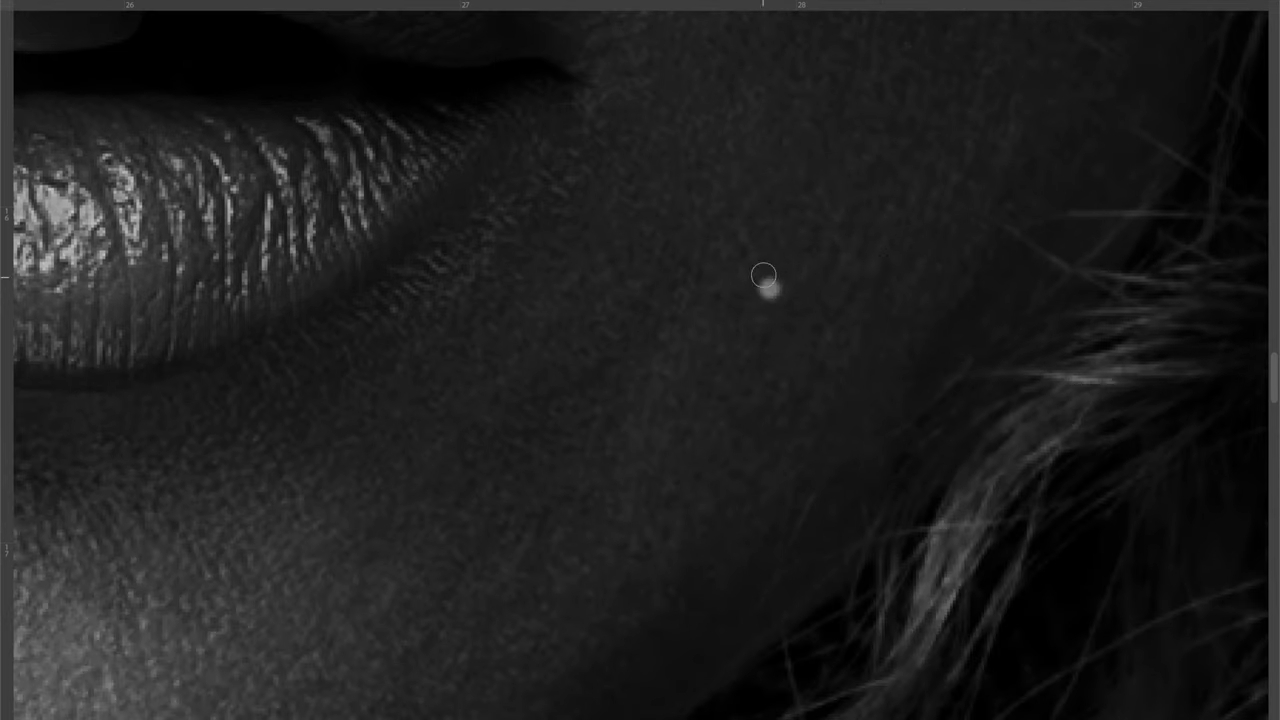
{"action": "scroll", "coordinate": [650, 315], "scroll_direction": "down", "scroll_amount": 2}
{"action": "scroll", "coordinate": [650, 315], "scroll_direction": "right", "scroll_amount": 2}
{"action": "scroll", "coordinate": [570, 360], "scroll_direction": "down", "scroll_amount": 2}
{"action": "scroll", "coordinate": [586, 534], "scroll_direction": "down", "scroll_amount": 4}
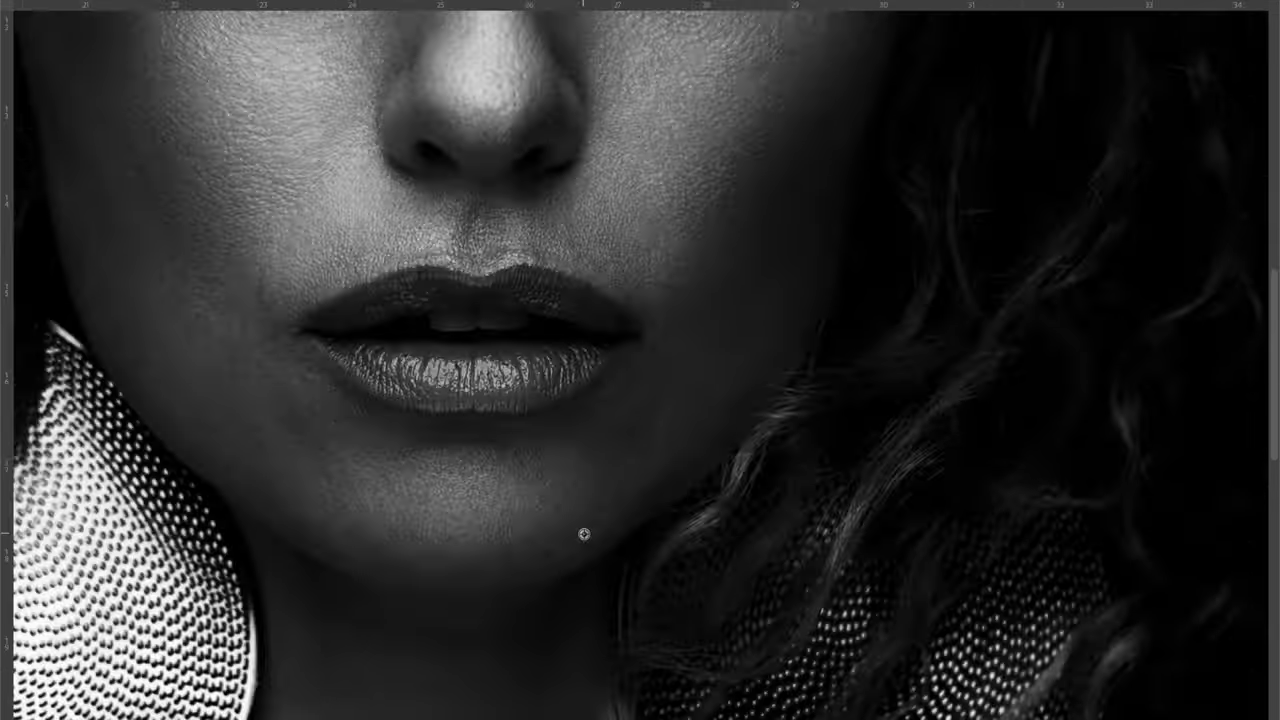
{"action": "scroll", "coordinate": [663, 349], "scroll_direction": "up", "scroll_amount": 5}
{"action": "scroll", "coordinate": [884, 229], "scroll_direction": "up", "scroll_amount": 1}
{"action": "scroll", "coordinate": [884, 229], "scroll_direction": "down", "scroll_amount": 2}
{"action": "scroll", "coordinate": [851, 371], "scroll_direction": "down", "scroll_amount": 2}
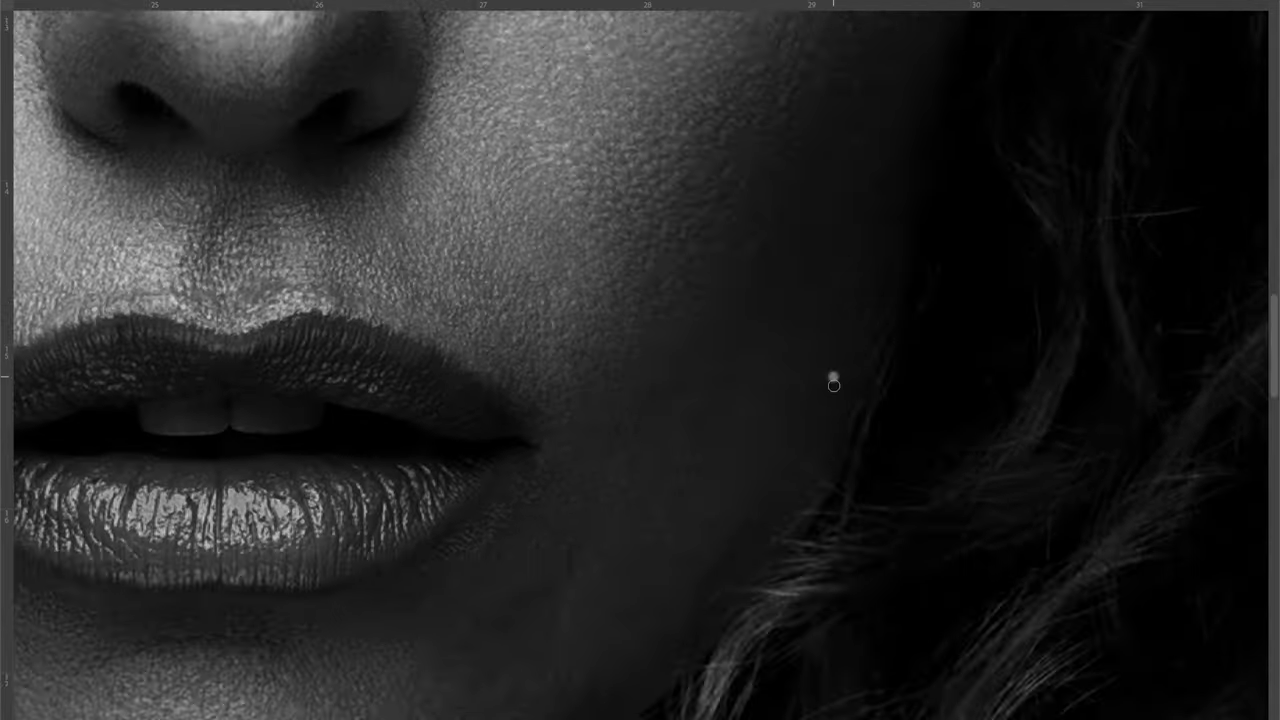
{"action": "scroll", "coordinate": [831, 374], "scroll_direction": "up", "scroll_amount": 3}
- Clear the uneven spots around the mouth corner and chin
{"action": "scroll", "coordinate": [728, 400], "scroll_direction": "right", "scroll_amount": 2}
{"action": "scroll", "coordinate": [706, 340], "scroll_direction": "up", "scroll_amount": 2}
{"action": "scroll", "coordinate": [706, 323], "scroll_direction": "up", "scroll_amount": 1}
{"action": "scroll", "coordinate": [880, 320], "scroll_direction": "down", "scroll_amount": 3}
{"action": "scroll", "coordinate": [900, 314], "scroll_direction": "left", "scroll_amount": 5}
{"action": "scroll", "coordinate": [700, 430], "scroll_direction": "up", "scroll_amount": 3}
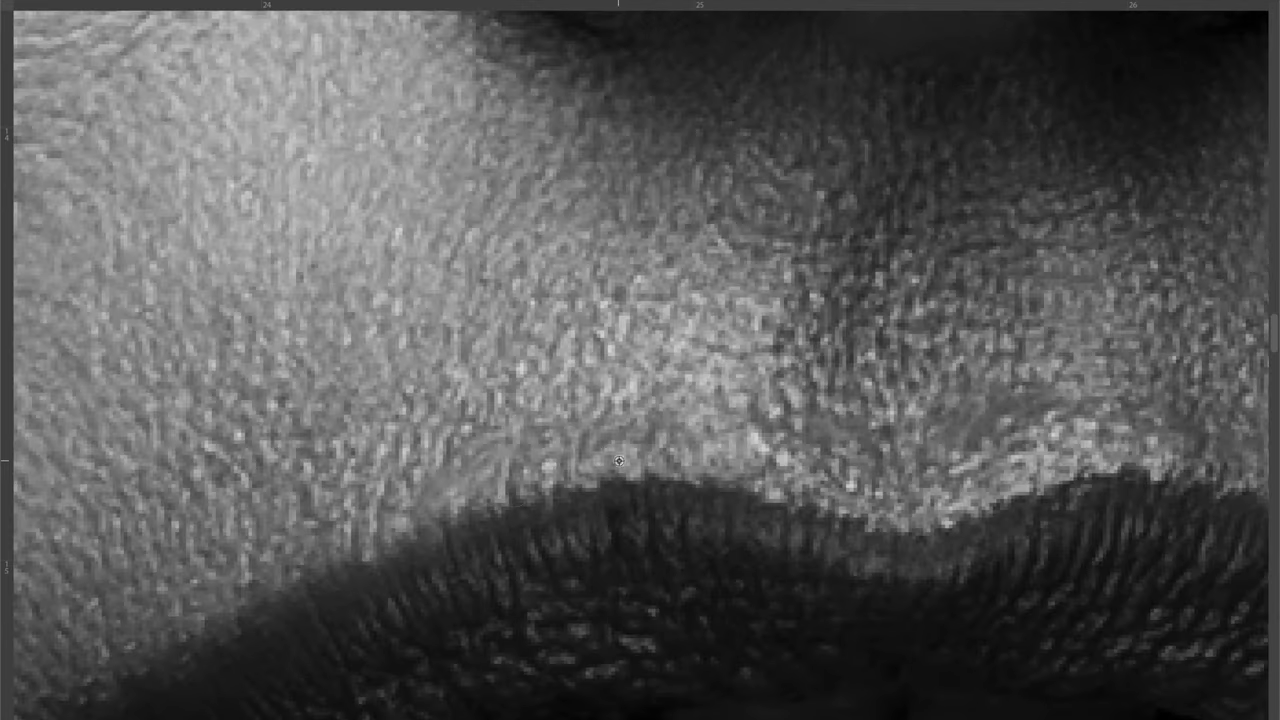
{"action": "scroll", "coordinate": [473, 550], "scroll_direction": "down", "scroll_amount": 1}
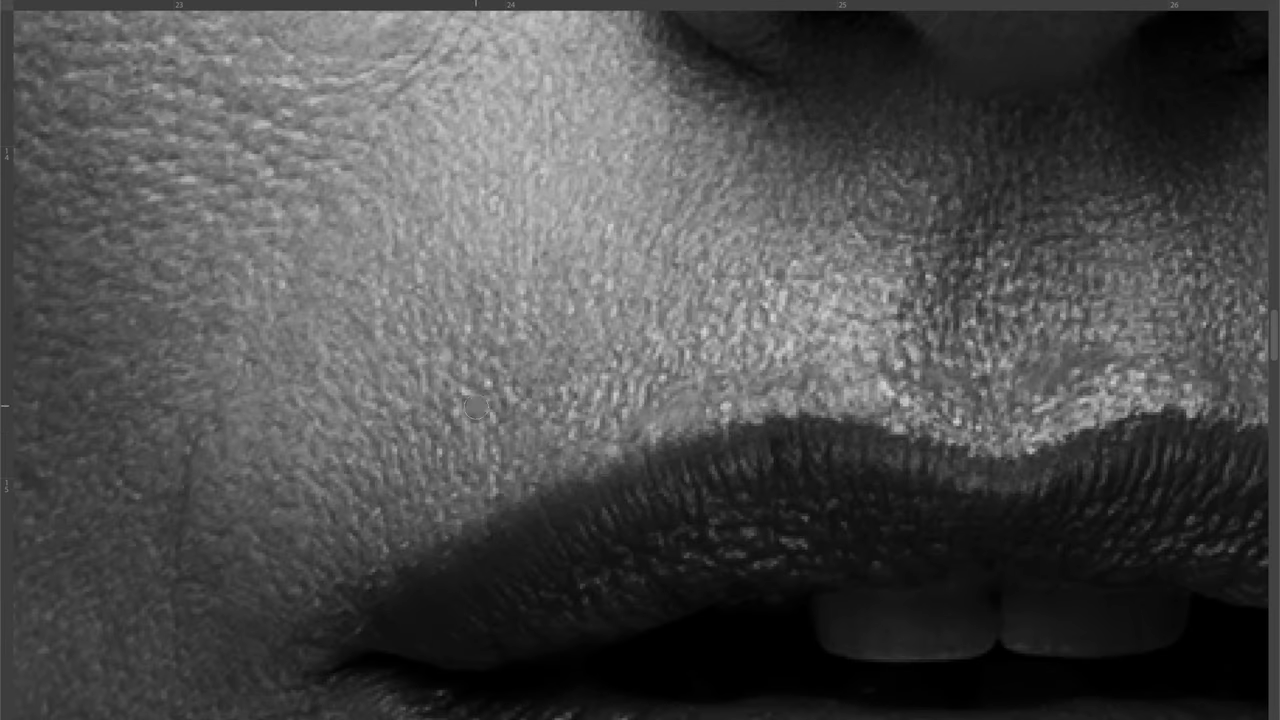
{"action": "scroll", "coordinate": [900, 300], "scroll_direction": "right", "scroll_amount": 3}
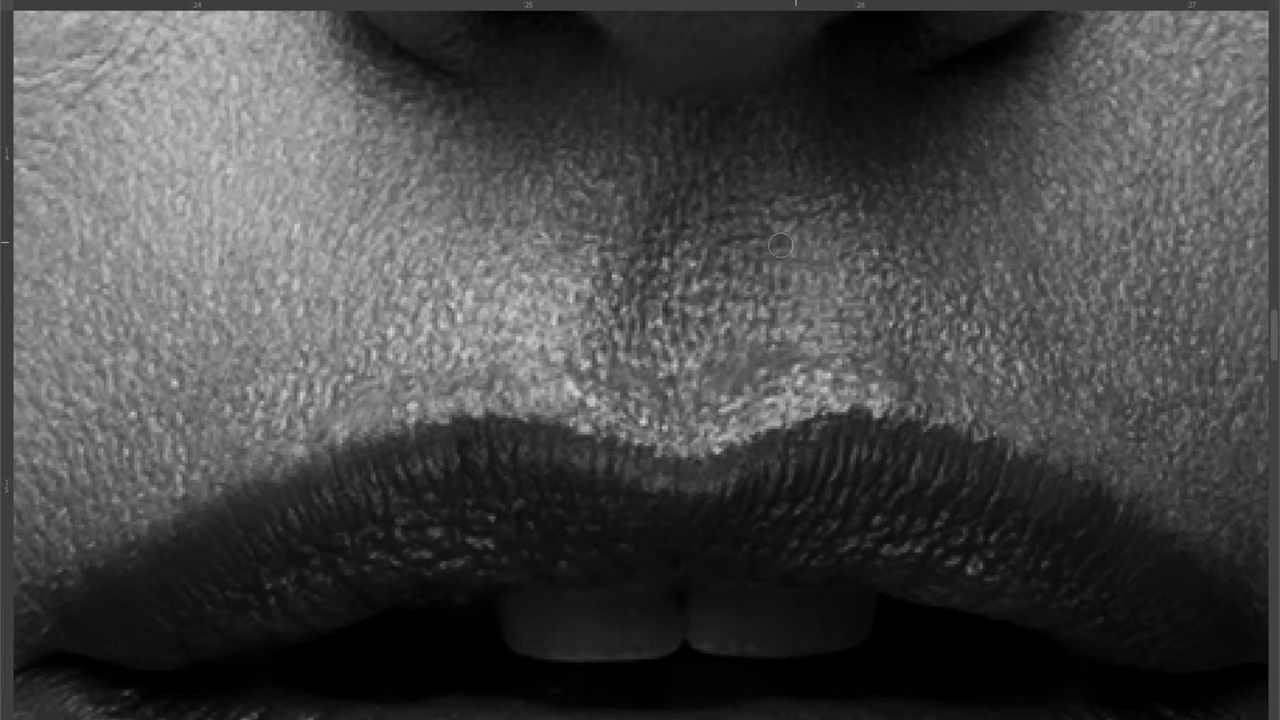
{"action": "scroll", "coordinate": [885, 255], "scroll_direction": "right", "scroll_amount": 2}
{"action": "scroll", "coordinate": [885, 255], "scroll_direction": "up", "scroll_amount": 2}
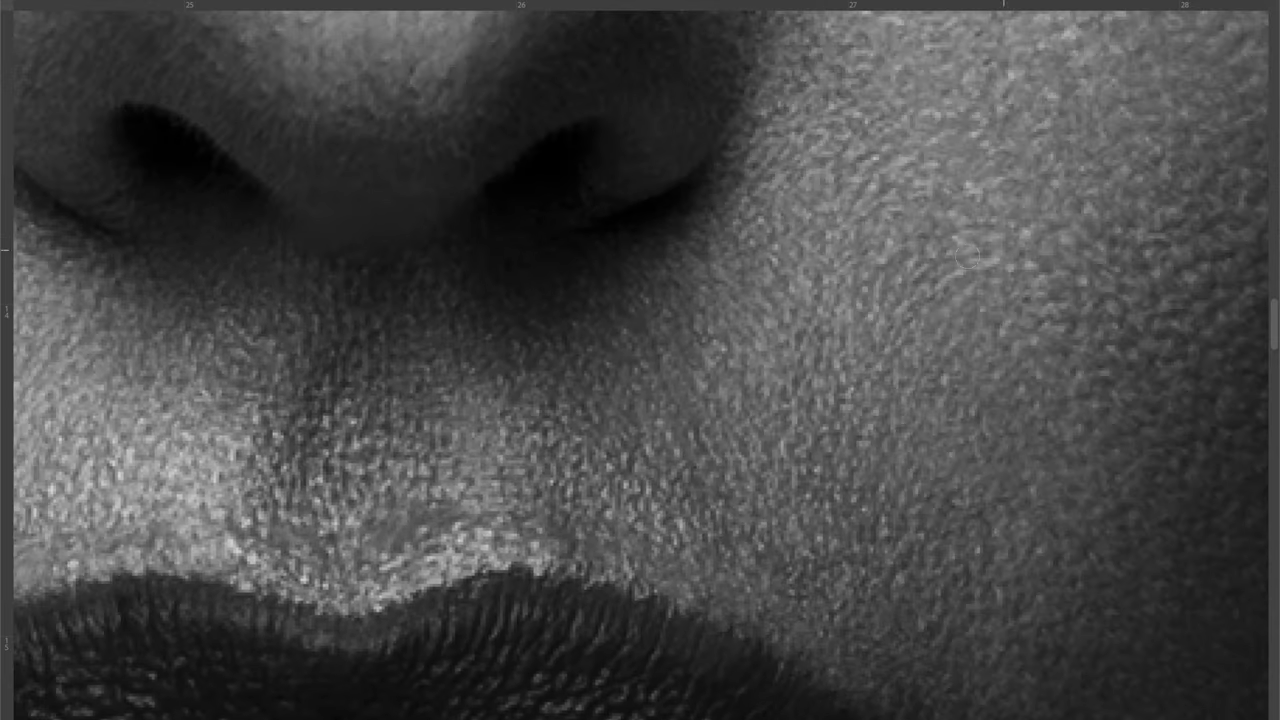
{"action": "scroll", "coordinate": [700, 380], "scroll_direction": "left", "scroll_amount": 2}
{"action": "scroll", "coordinate": [669, 401], "scroll_direction": "left", "scroll_amount": 2}
{"action": "scroll", "coordinate": [826, 323], "scroll_direction": "down", "scroll_amount": 2}
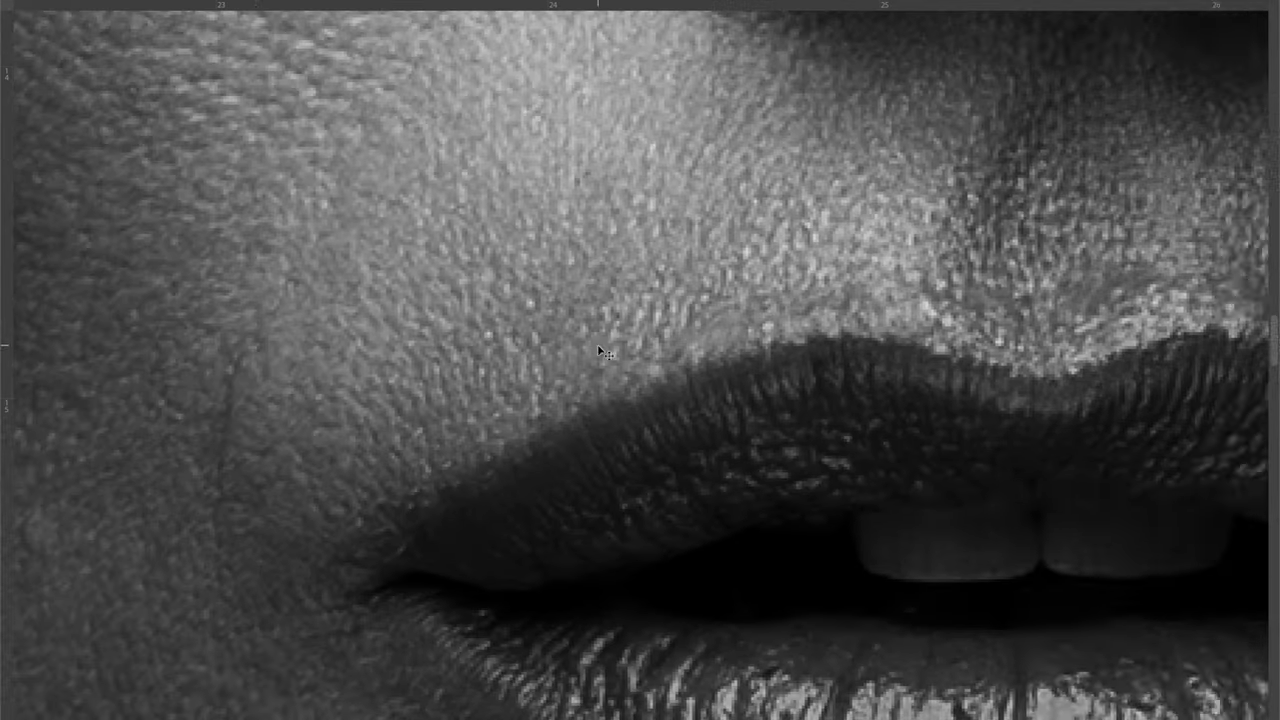
{"action": "scroll", "coordinate": [500, 300], "scroll_direction": "left", "scroll_amount": 3}
{"action": "scroll", "coordinate": [318, 278], "scroll_direction": "down", "scroll_amount": 1}
{"action": "scroll", "coordinate": [318, 278], "scroll_direction": "down", "scroll_amount": 1}
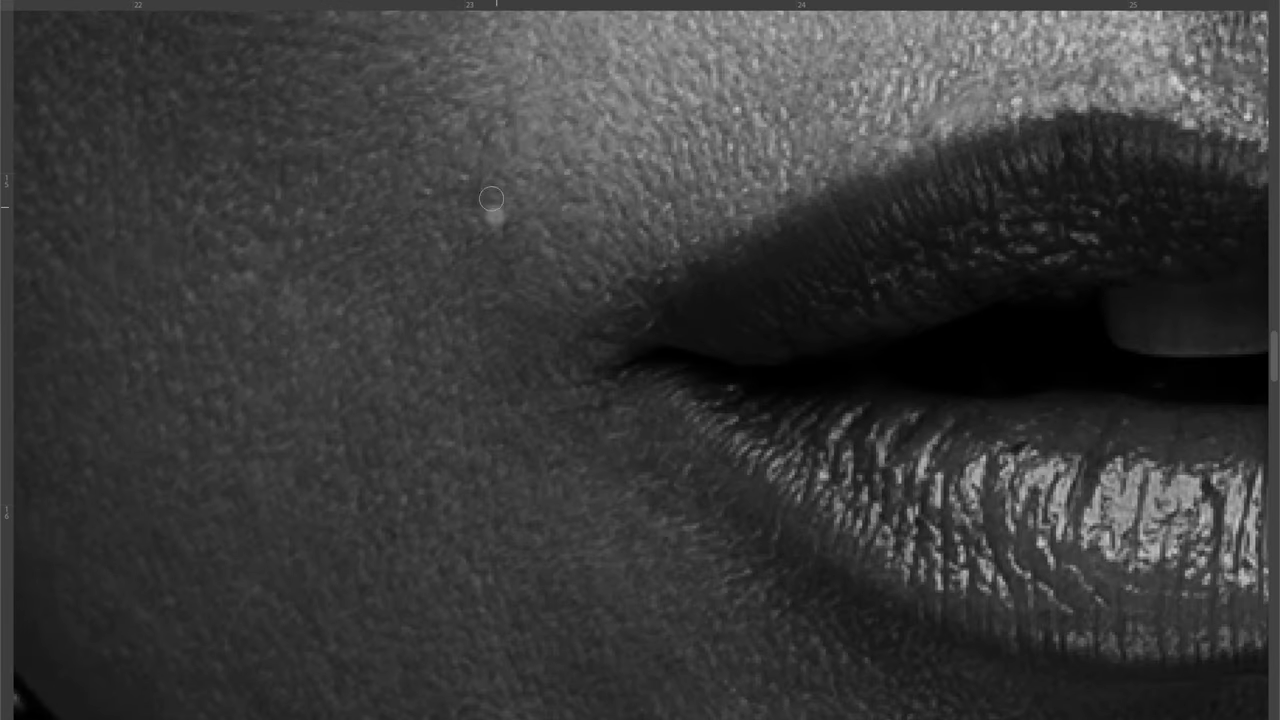
{"action": "scroll", "coordinate": [520, 323], "scroll_direction": "down", "scroll_amount": 1}
{"action": "scroll", "coordinate": [232, 280], "scroll_direction": "down", "scroll_amount": 1}
{"action": "scroll", "coordinate": [409, 490], "scroll_direction": "down", "scroll_amount": 2}
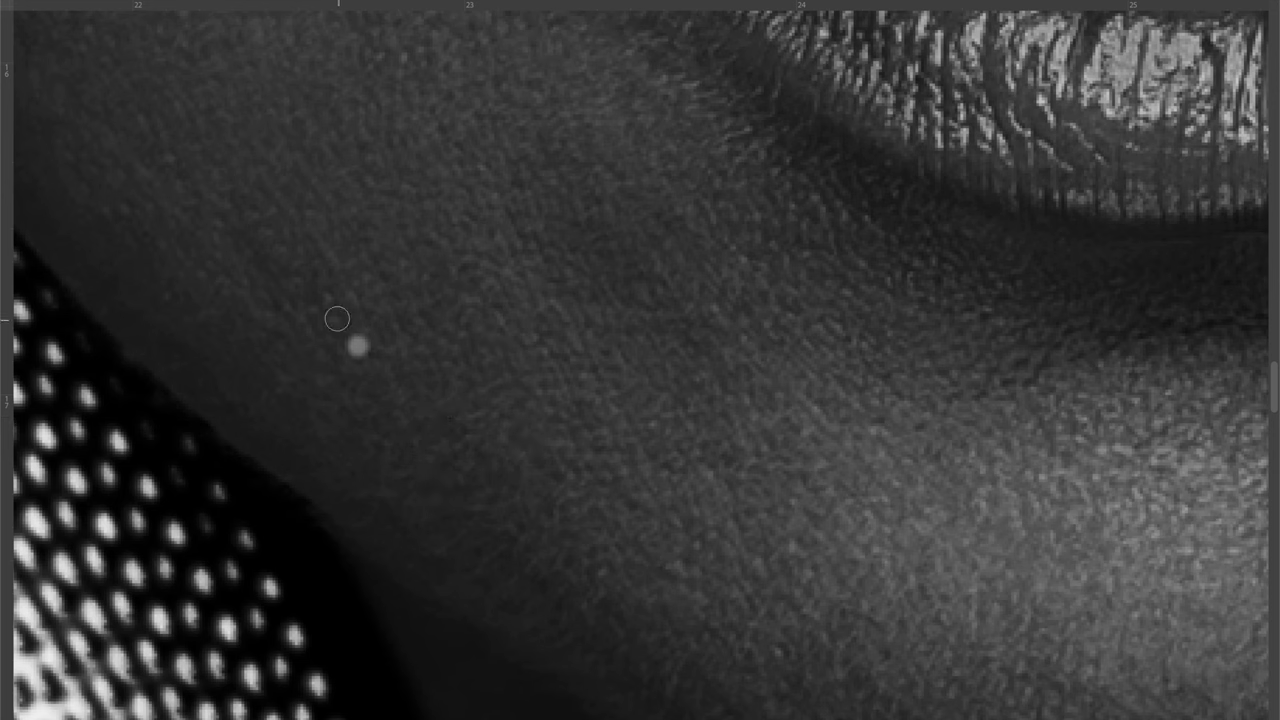
{"action": "scroll", "coordinate": [1043, 543], "scroll_direction": "down", "scroll_amount": 2}
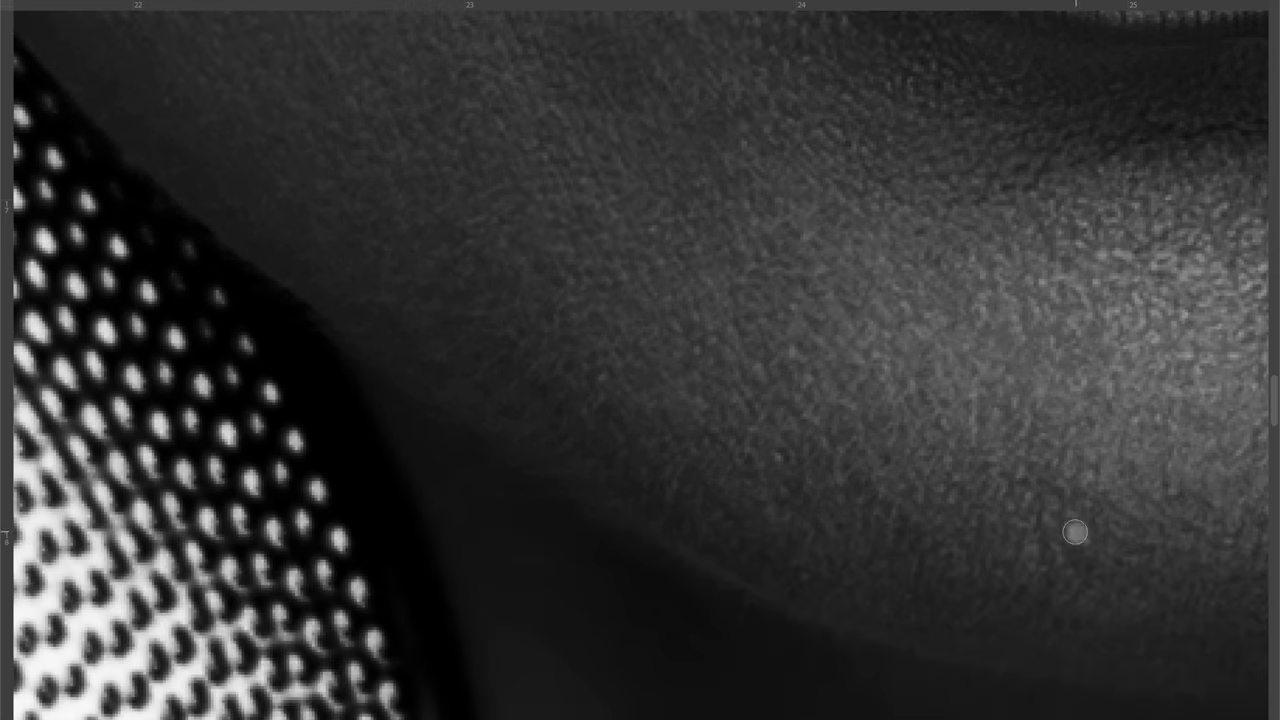
- Heal the remaining spots on the lower cheek
{"action": "scroll", "coordinate": [495, 402], "scroll_direction": "up", "scroll_amount": 6}
{"action": "scroll", "coordinate": [495, 402], "scroll_direction": "up", "scroll_amount": 2}
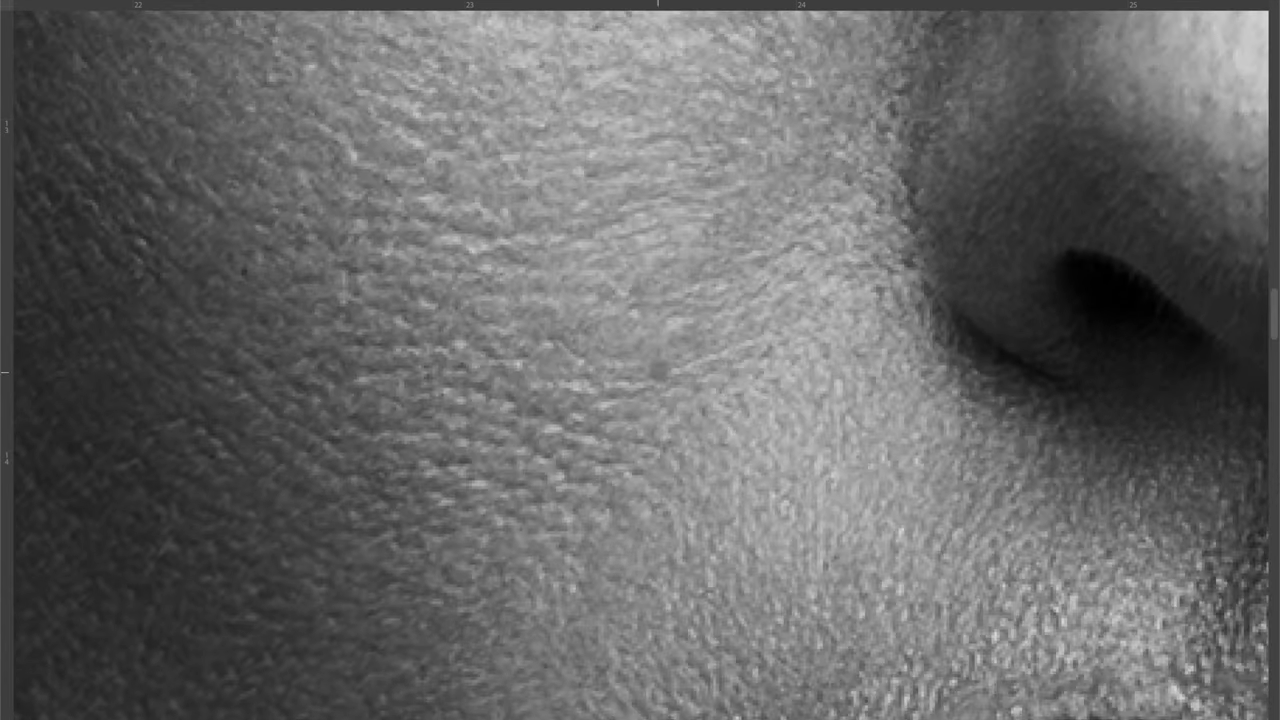
{"action": "scroll", "coordinate": [495, 402], "scroll_direction": "up", "scroll_amount": 1}
{"action": "scroll", "coordinate": [495, 402], "scroll_direction": "down", "scroll_amount": 1}
{"action": "scroll", "coordinate": [640, 365], "scroll_direction": "up", "scroll_amount": 3}
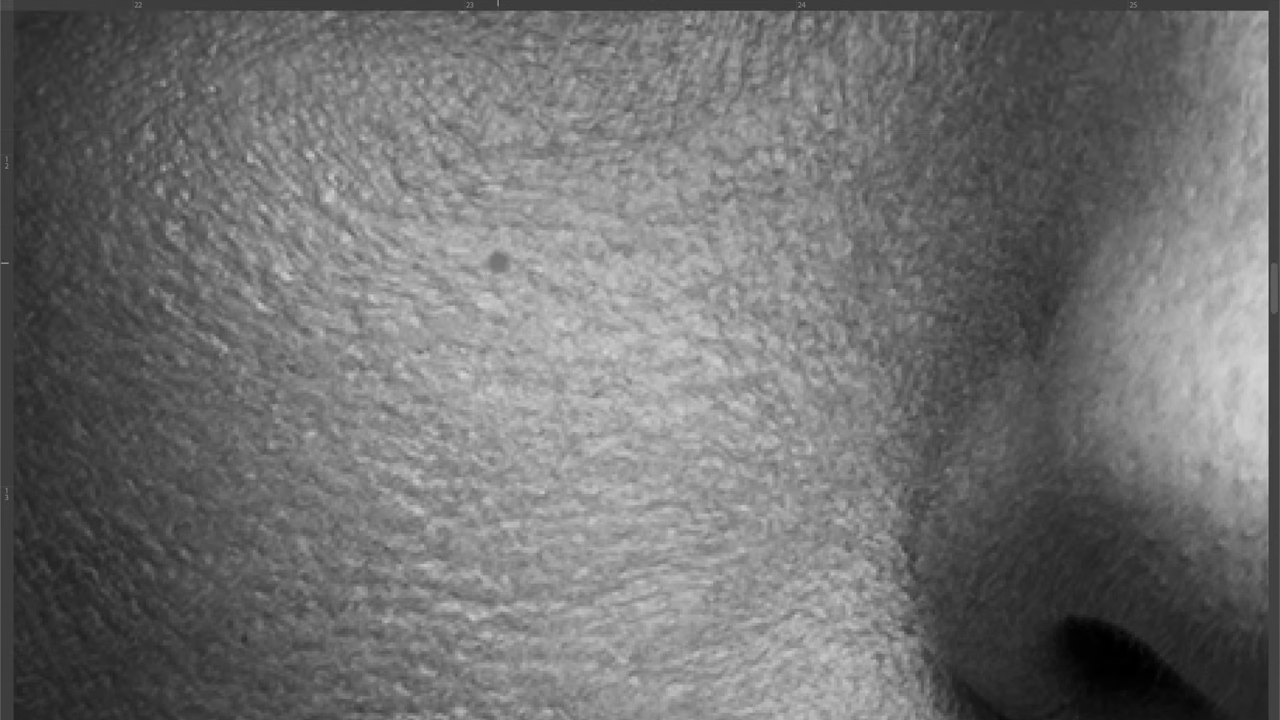
{"action": "scroll", "coordinate": [640, 365], "scroll_direction": "up", "scroll_amount": 1}
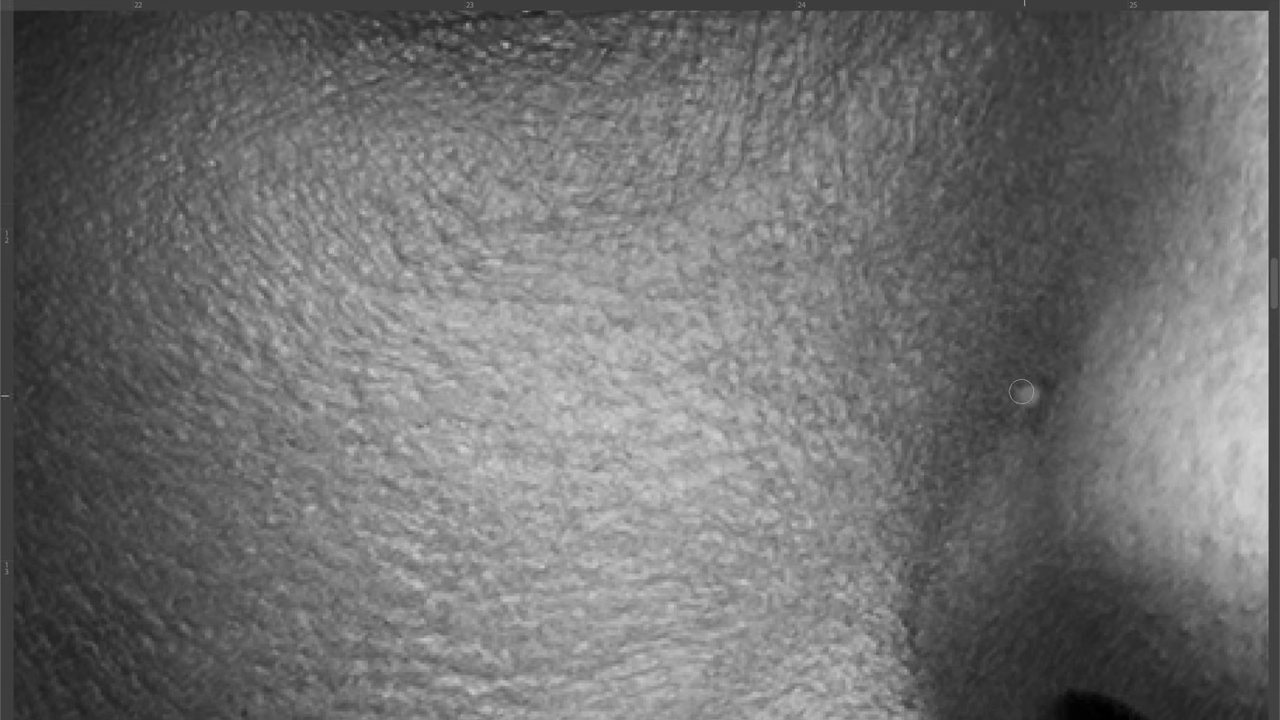
{"action": "scroll", "coordinate": [610, 352], "scroll_direction": "up", "scroll_amount": 1}
{"action": "scroll", "coordinate": [640, 360], "scroll_direction": "down", "scroll_amount": 2}
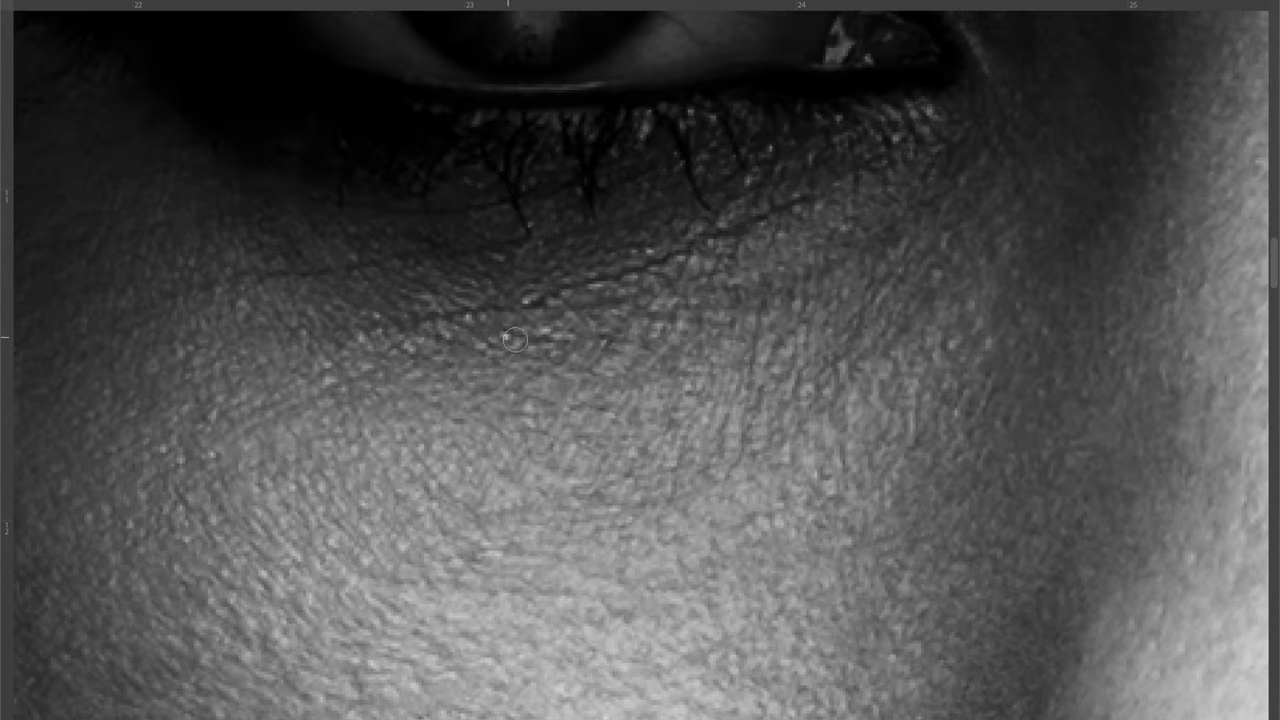
{"action": "scroll", "coordinate": [640, 360], "scroll_direction": "right", "scroll_amount": 2}
{"action": "scroll", "coordinate": [945, 313], "scroll_direction": "up", "scroll_amount": 2}
{"action": "scroll", "coordinate": [945, 313], "scroll_direction": "down", "scroll_amount": 2}
{"action": "scroll", "coordinate": [640, 360], "scroll_direction": "left", "scroll_amount": 2}
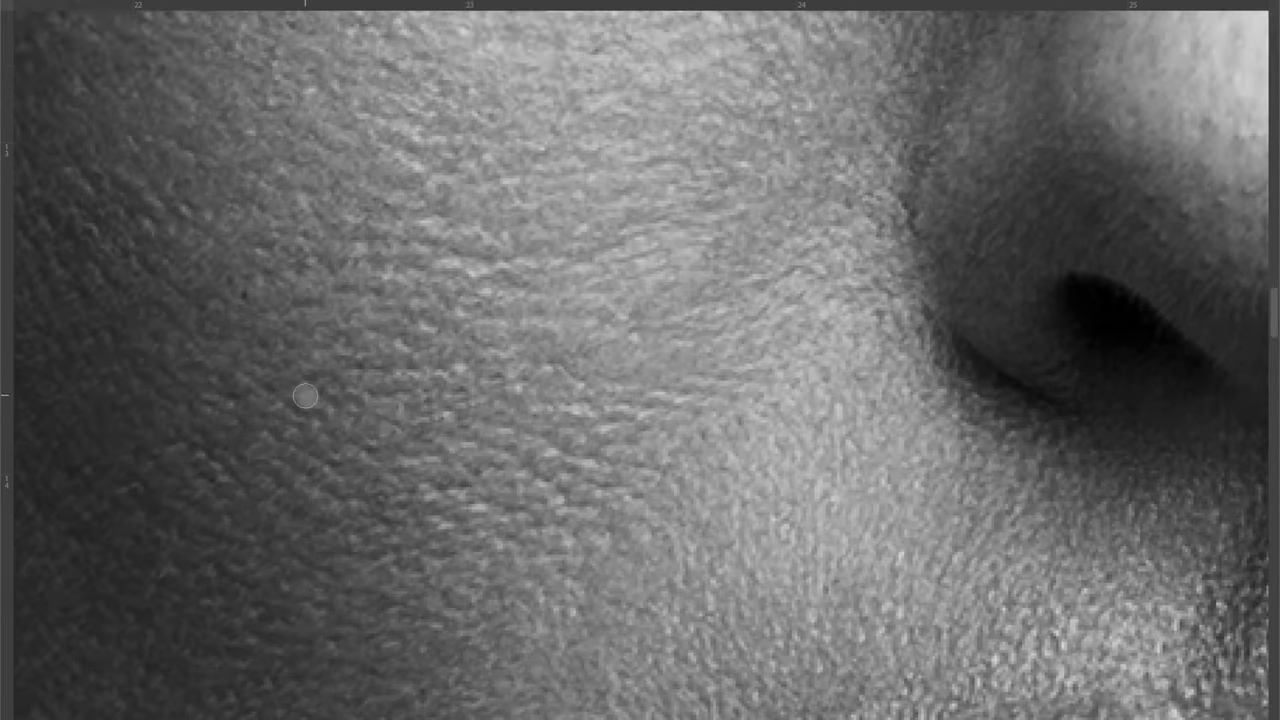
{"action": "scroll", "coordinate": [640, 360], "scroll_direction": "down", "scroll_amount": 1}
{"action": "scroll", "coordinate": [337, 317], "scroll_direction": "up", "scroll_amount": 2}
{"action": "scroll", "coordinate": [337, 317], "scroll_direction": "down", "scroll_amount": 1}
{"action": "scroll", "coordinate": [200, 316], "scroll_direction": "down", "scroll_amount": 2}
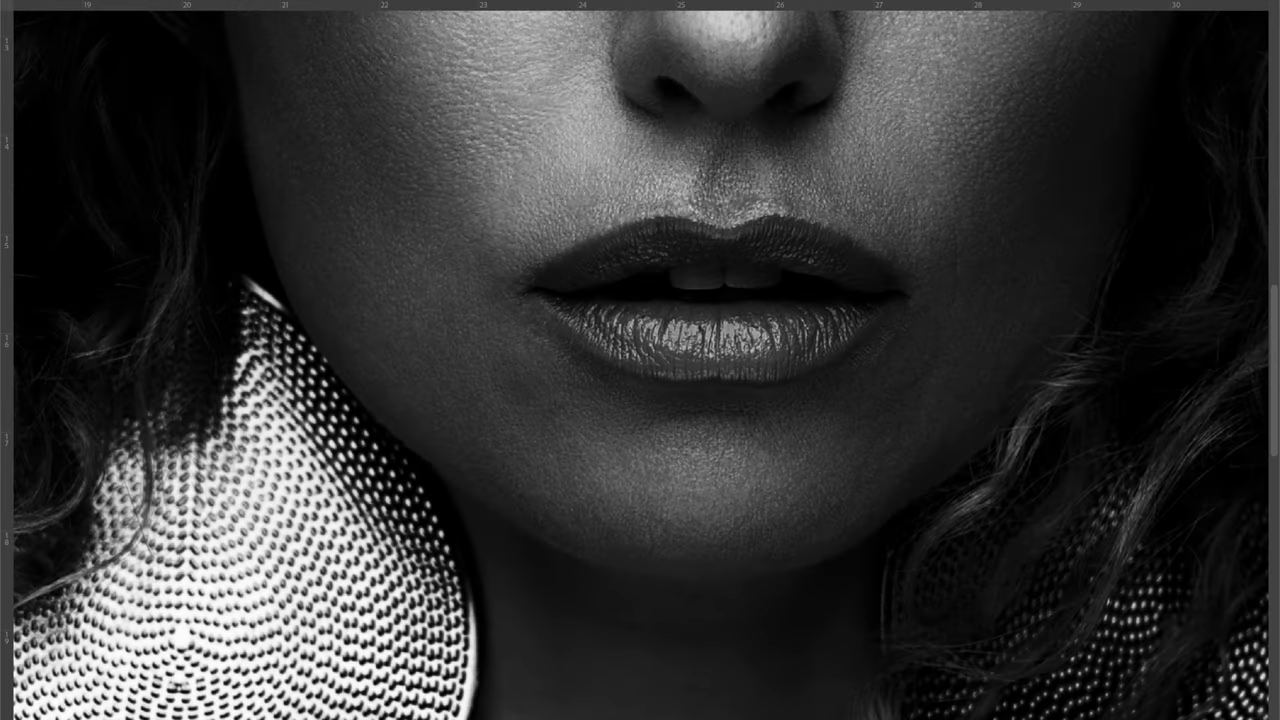
{"action": "scroll", "coordinate": [90, 316], "scroll_direction": "down", "scroll_amount": 1}
{"action": "scroll", "coordinate": [90, 316], "scroll_direction": "down", "scroll_amount": 1}
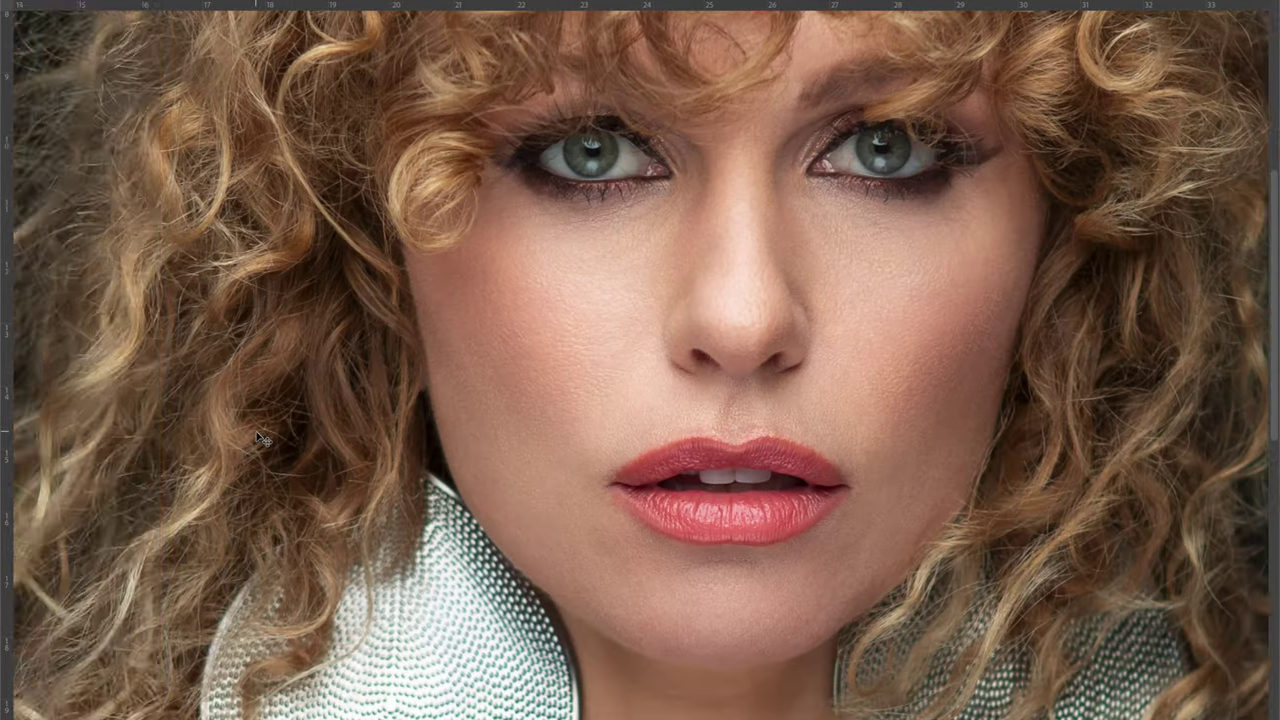
- Spot-heal blemishes and fine lines beneath the eye
{"action": "scroll", "coordinate": [728, 329], "scroll_direction": "up", "scroll_amount": 5}
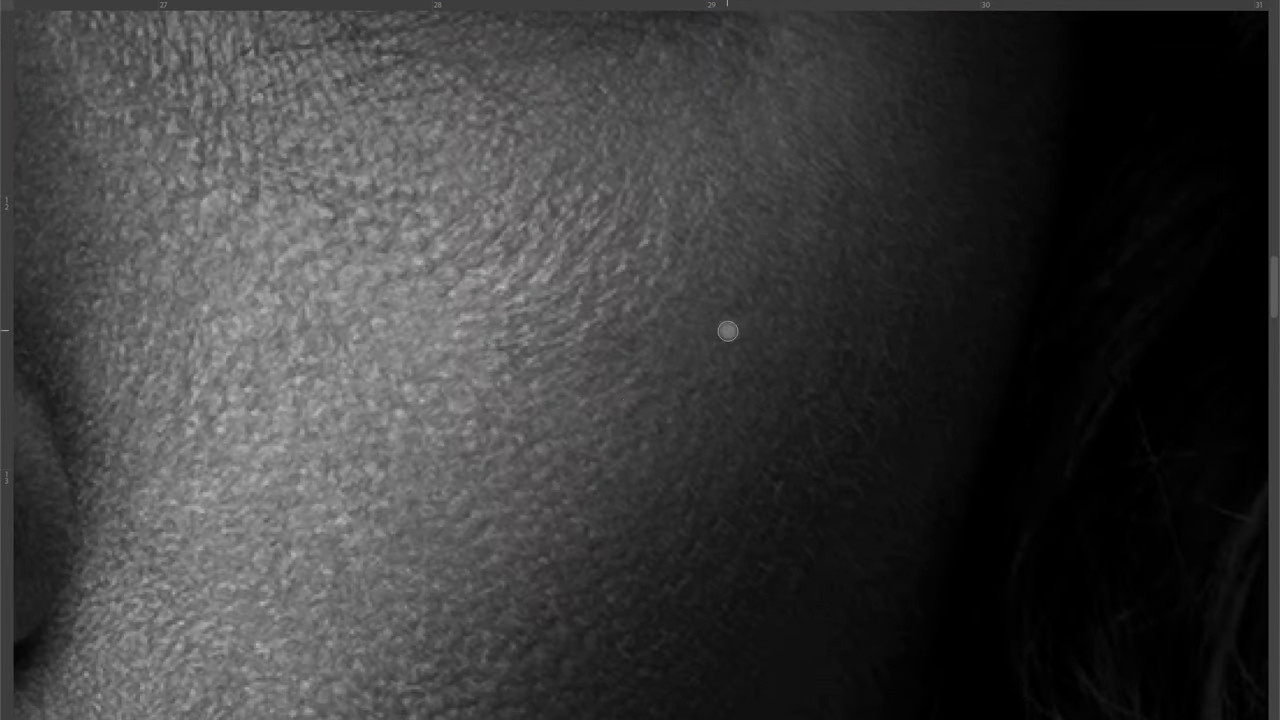
{"action": "scroll", "coordinate": [693, 247], "scroll_direction": "down", "scroll_amount": 1}
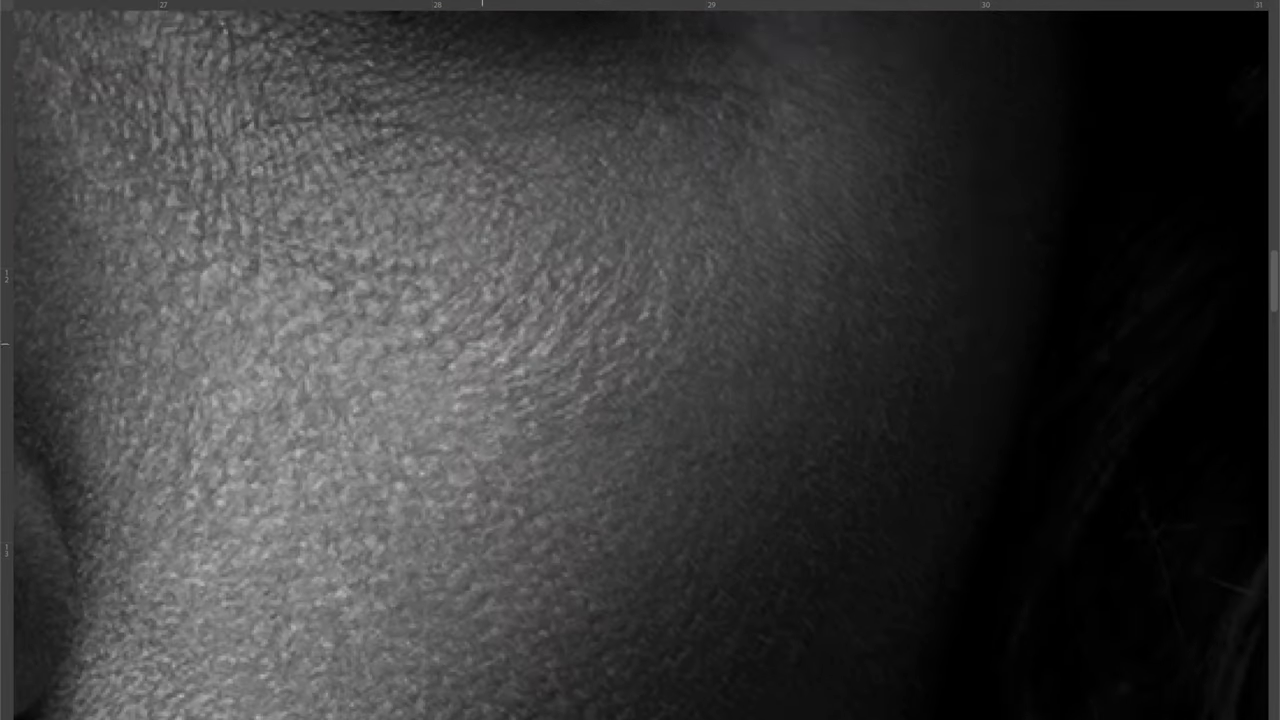
{"action": "scroll", "coordinate": [668, 484], "scroll_direction": "up", "scroll_amount": 1}
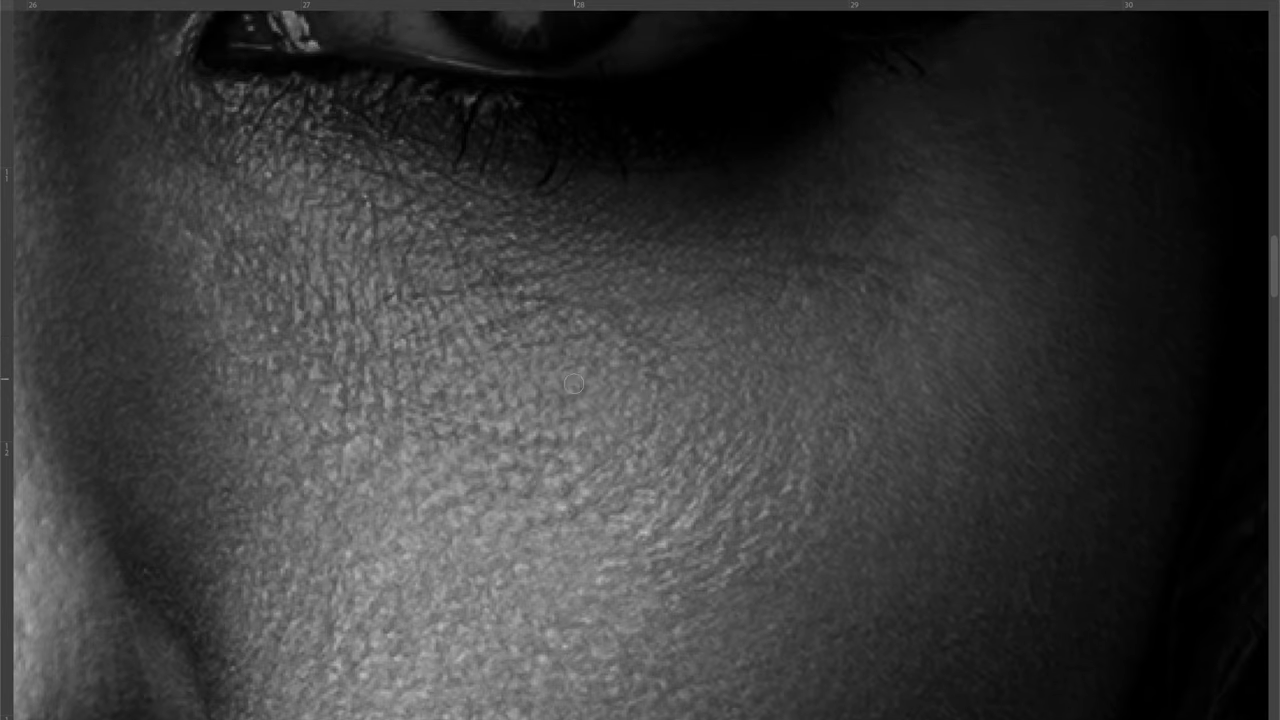
{"action": "scroll", "coordinate": [590, 360], "scroll_direction": "left", "scroll_amount": 1}
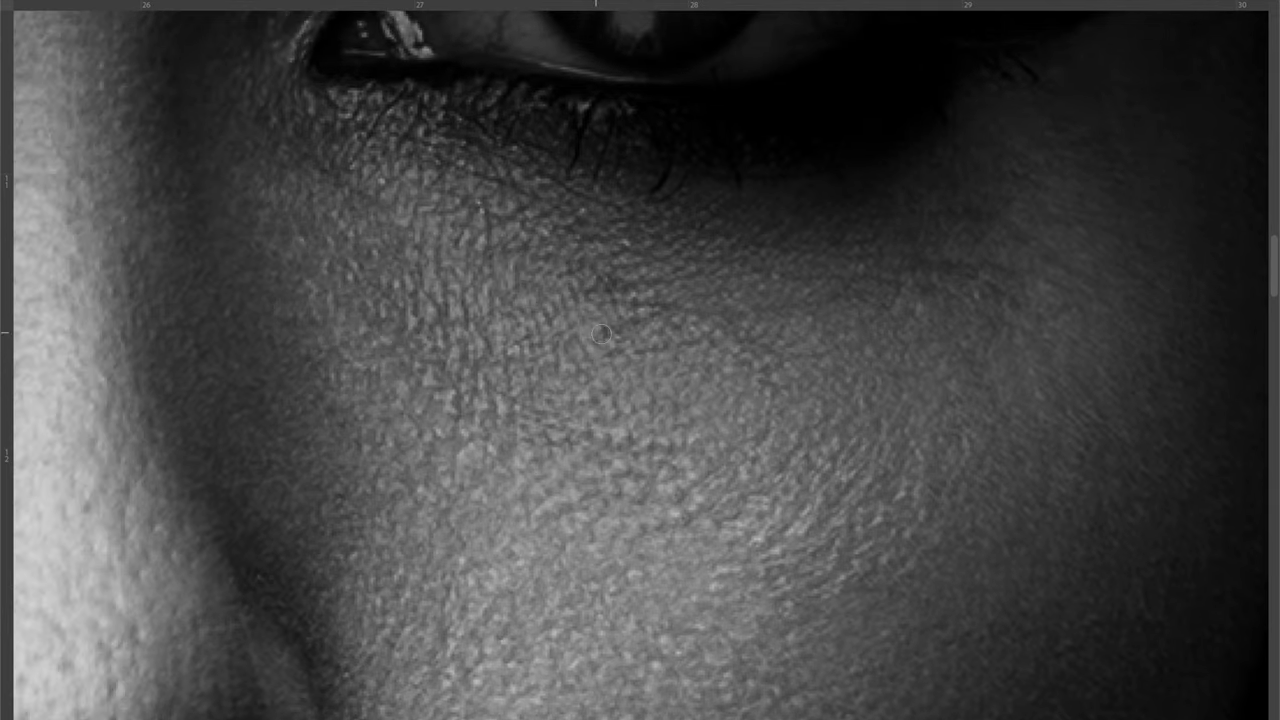
{"action": "scroll", "coordinate": [601, 334], "scroll_direction": "right", "scroll_amount": 2}
{"action": "scroll", "coordinate": [857, 277], "scroll_direction": "up", "scroll_amount": 1}
{"action": "scroll", "coordinate": [786, 423], "scroll_direction": "up", "scroll_amount": 1}
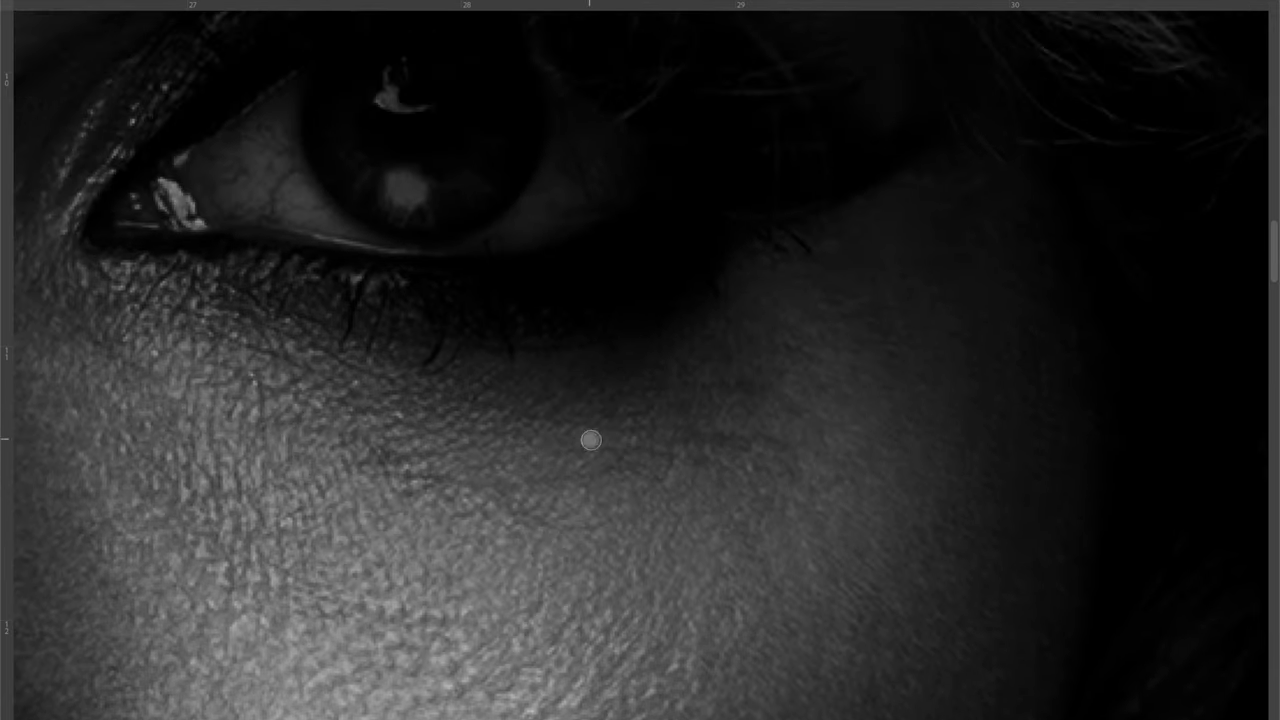
{"action": "scroll", "coordinate": [830, 390], "scroll_direction": "up", "scroll_amount": 1}
{"action": "scroll", "coordinate": [623, 297], "scroll_direction": "up", "scroll_amount": 1}
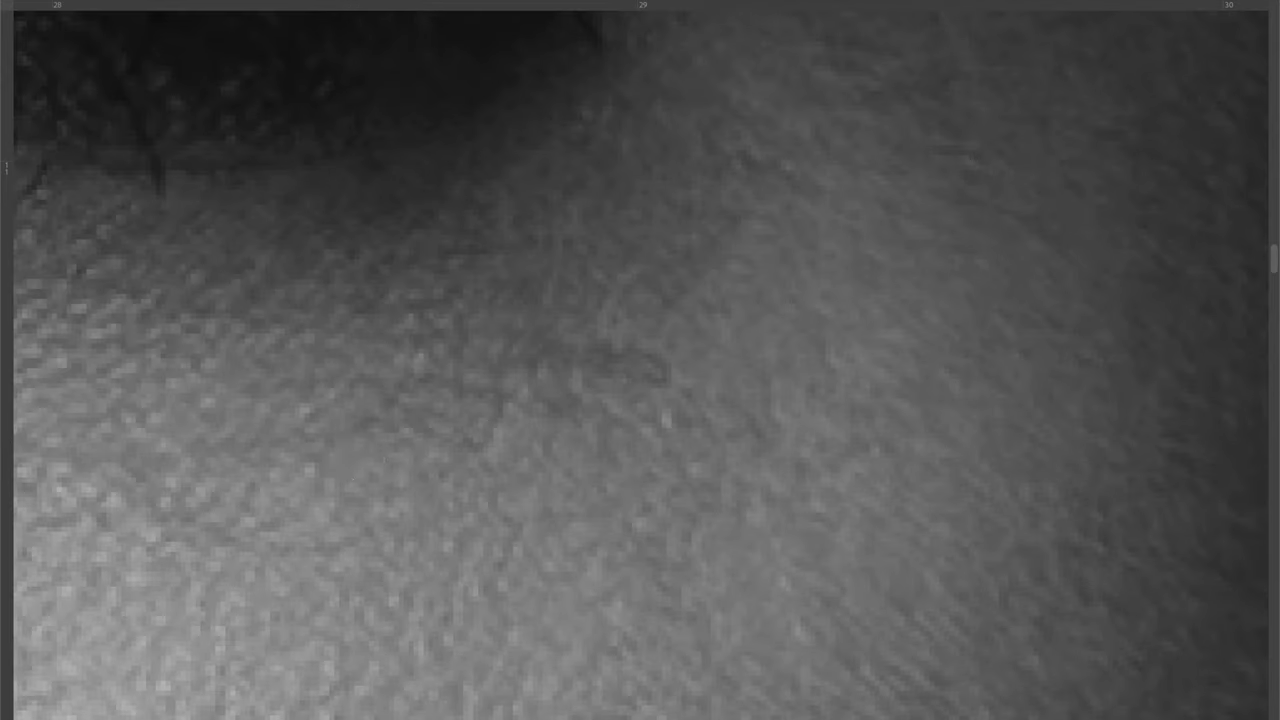
{"action": "scroll", "coordinate": [505, 415], "scroll_direction": "down", "scroll_amount": 1}
{"action": "scroll", "coordinate": [650, 360], "scroll_direction": "down", "scroll_amount": 1}
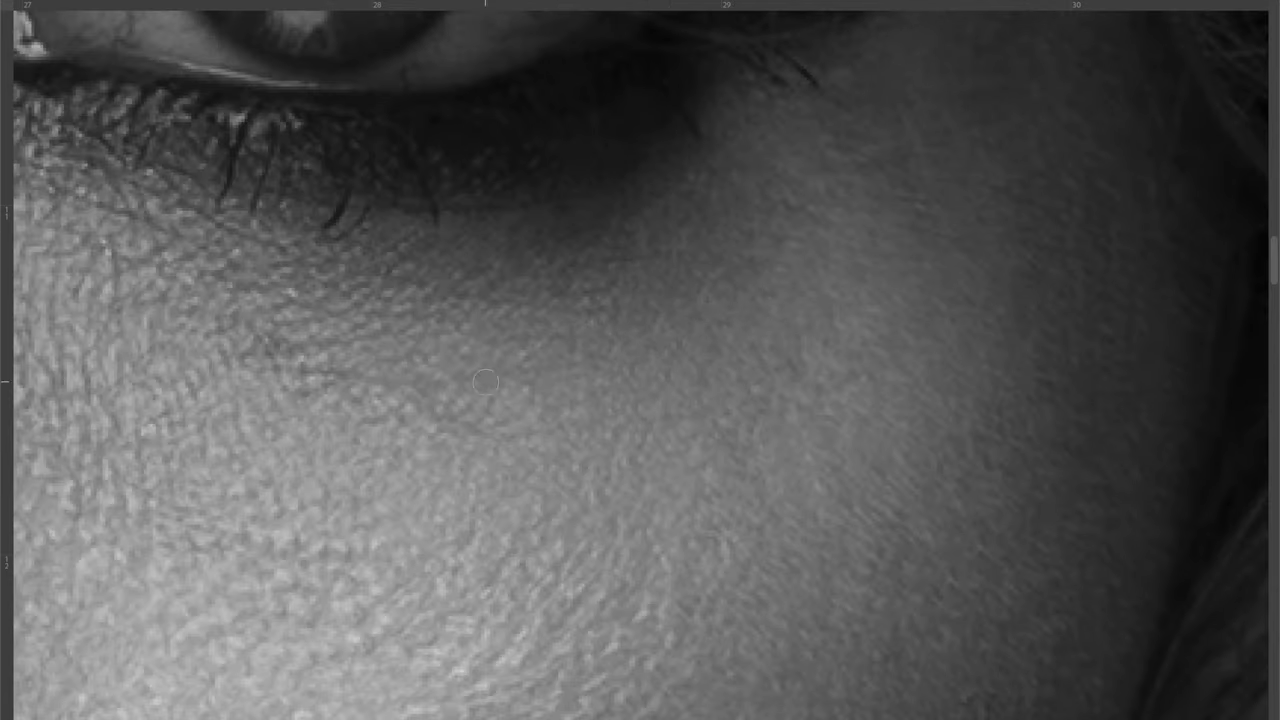
{"action": "scroll", "coordinate": [500, 378], "scroll_direction": "down", "scroll_amount": 2}
{"action": "scroll", "coordinate": [430, 350], "scroll_direction": "up", "scroll_amount": 1}
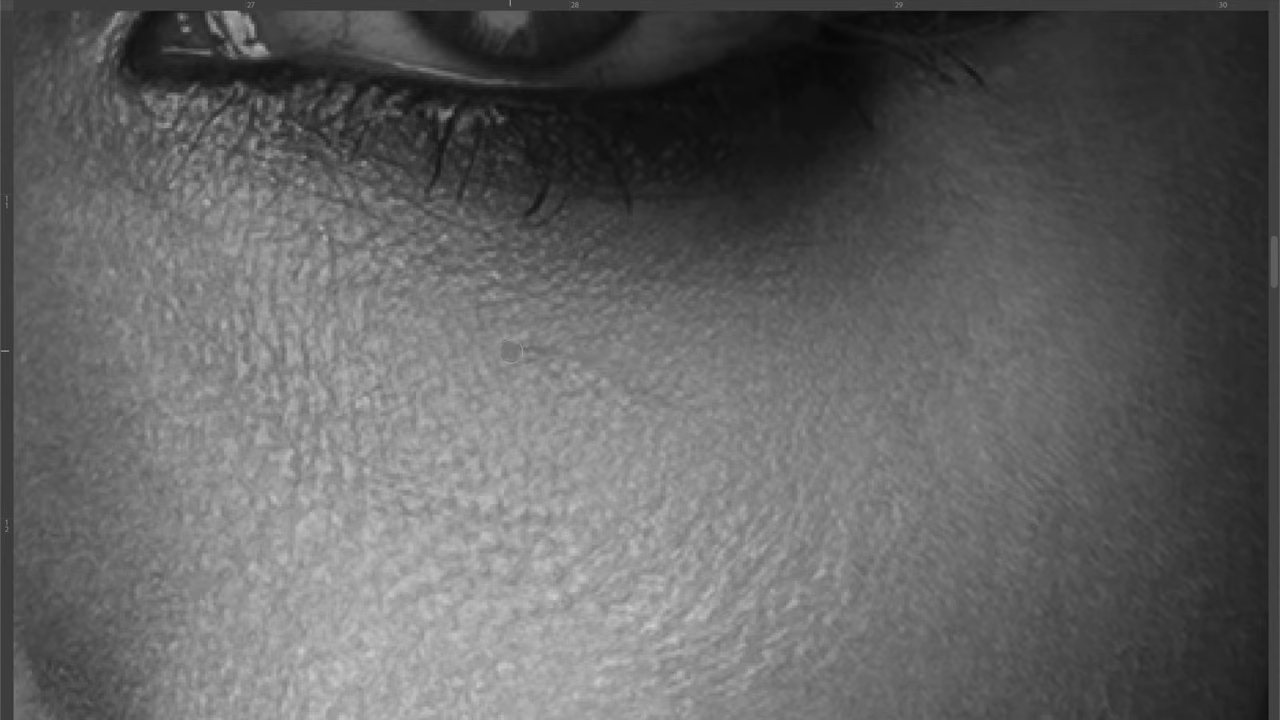
{"action": "scroll", "coordinate": [650, 351], "scroll_direction": "down", "scroll_amount": 2}
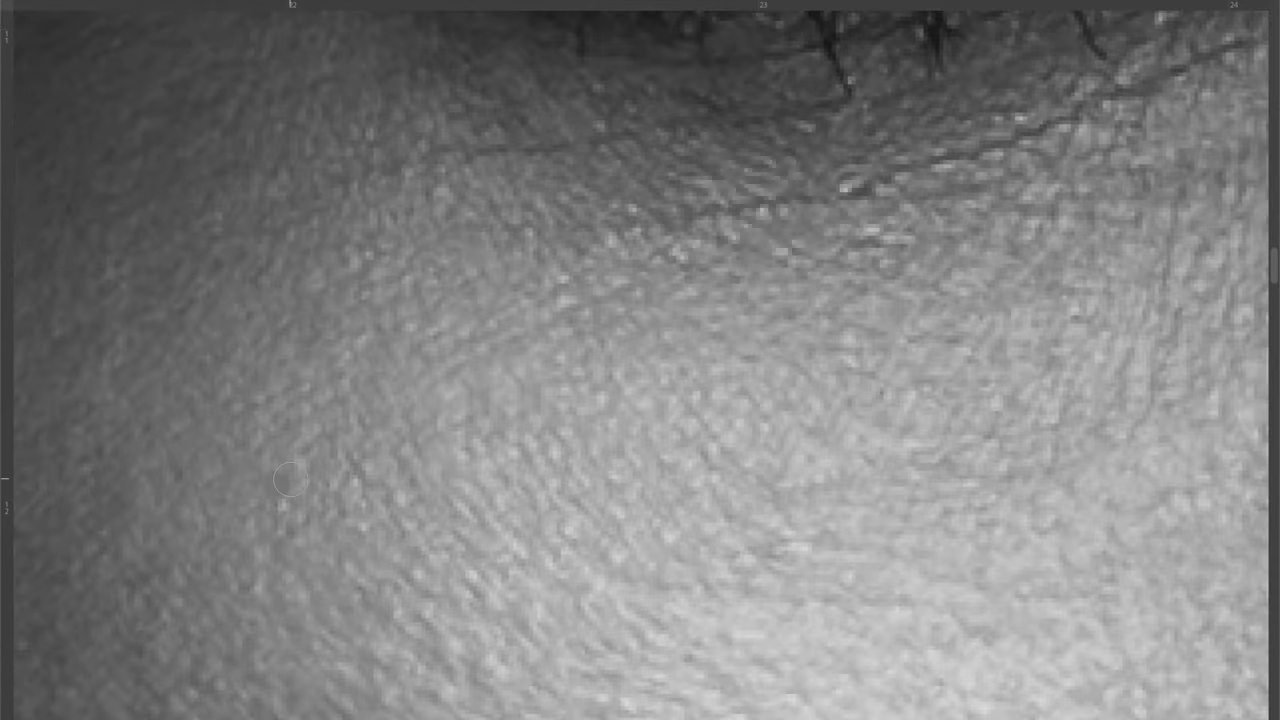
- Heal the small creases on the cheek and zoom out to the whole face
{"action": "scroll", "coordinate": [768, 505], "scroll_direction": "up", "scroll_amount": 3}
{"action": "scroll", "coordinate": [1022, 379], "scroll_direction": "up", "scroll_amount": 2}
{"action": "scroll", "coordinate": [660, 520], "scroll_direction": "up", "scroll_amount": 1}
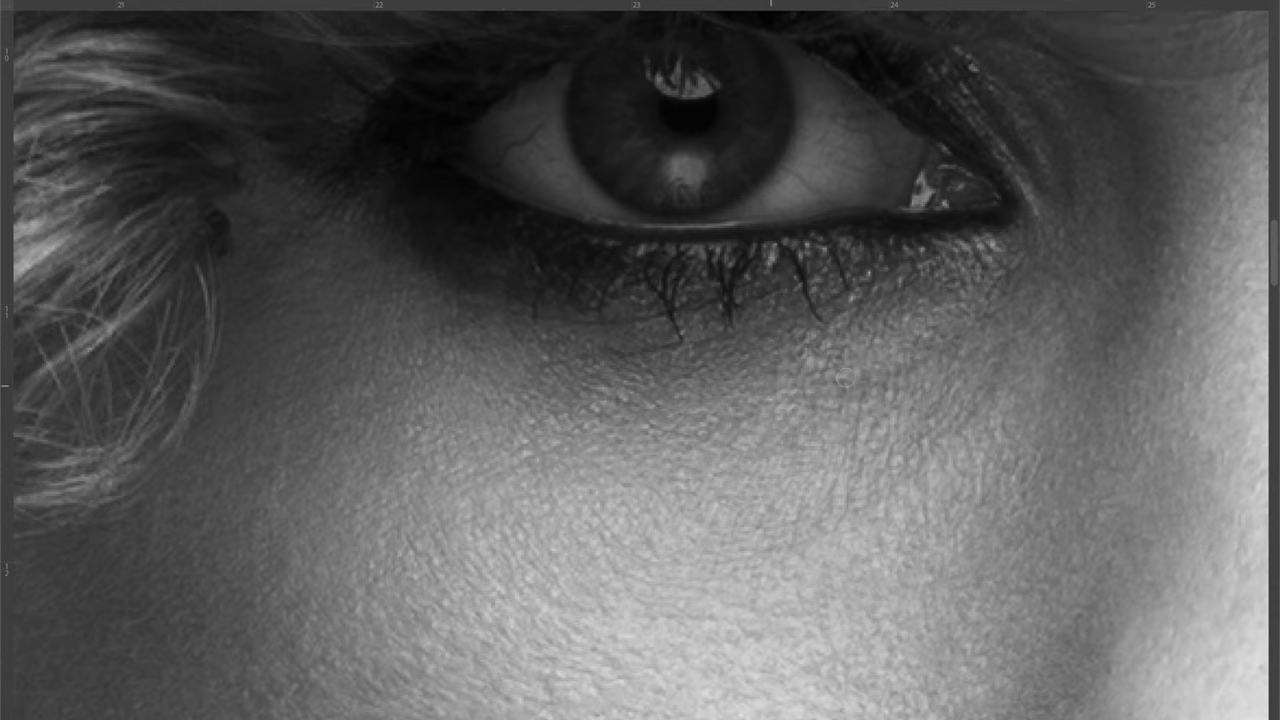
{"action": "scroll", "coordinate": [922, 440], "scroll_direction": "up", "scroll_amount": 2}
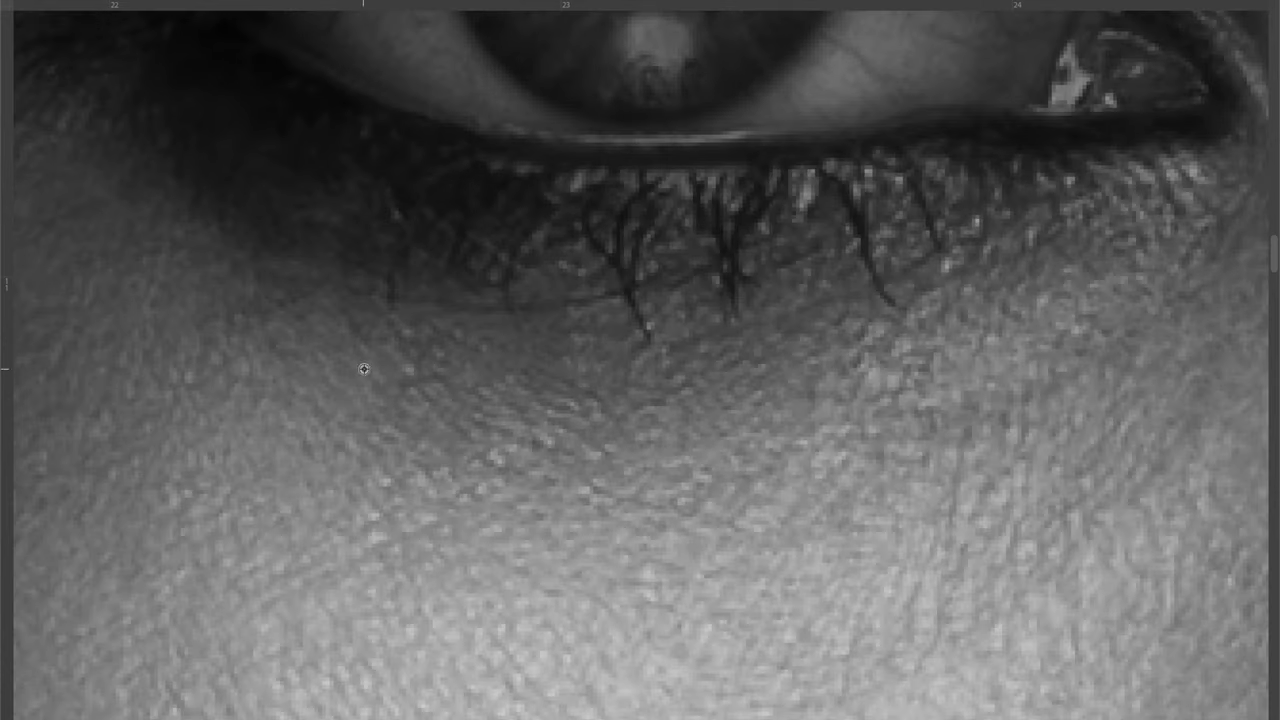
{"action": "scroll", "coordinate": [628, 446], "scroll_direction": "down", "scroll_amount": 2}
{"action": "scroll", "coordinate": [628, 446], "scroll_direction": "up", "scroll_amount": 2}
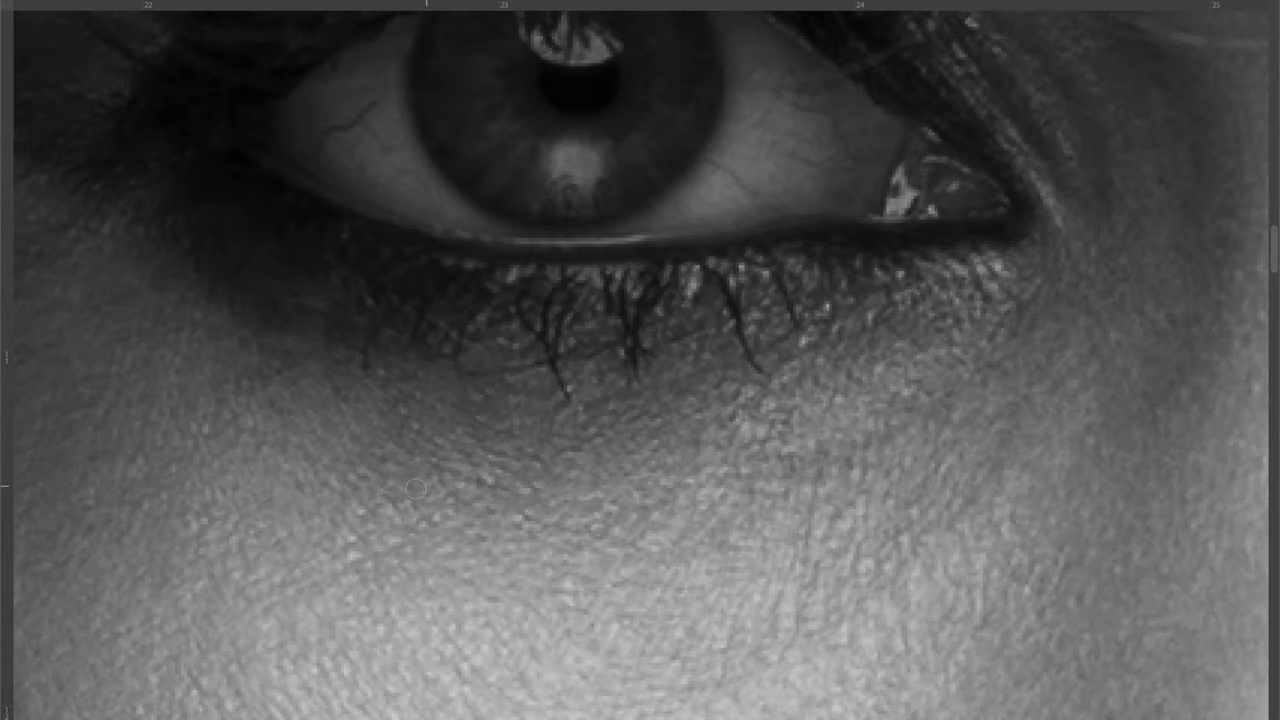
{"action": "scroll", "coordinate": [604, 386], "scroll_direction": "down", "scroll_amount": 3}
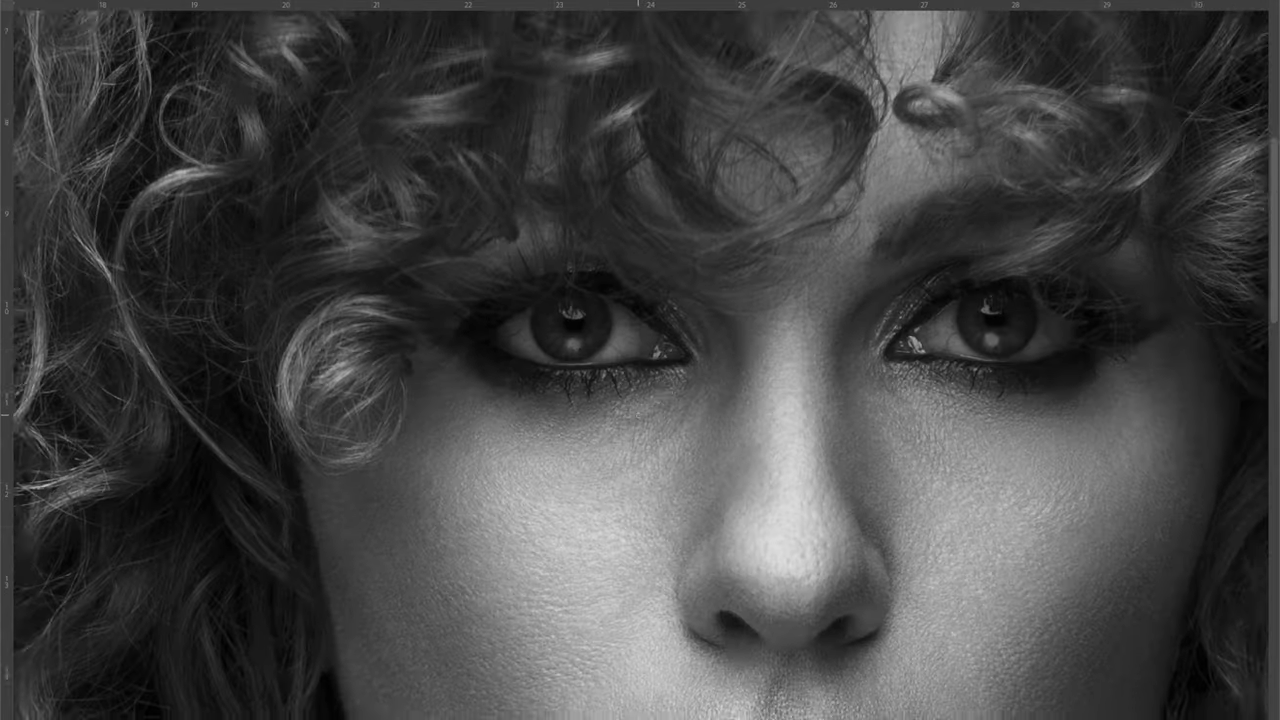
- Zoom and pan around the under-eye, nose and upper-lip skin to inspect it in black and white
{"action": "scroll", "coordinate": [587, 362], "scroll_direction": "up", "scroll_amount": 3}
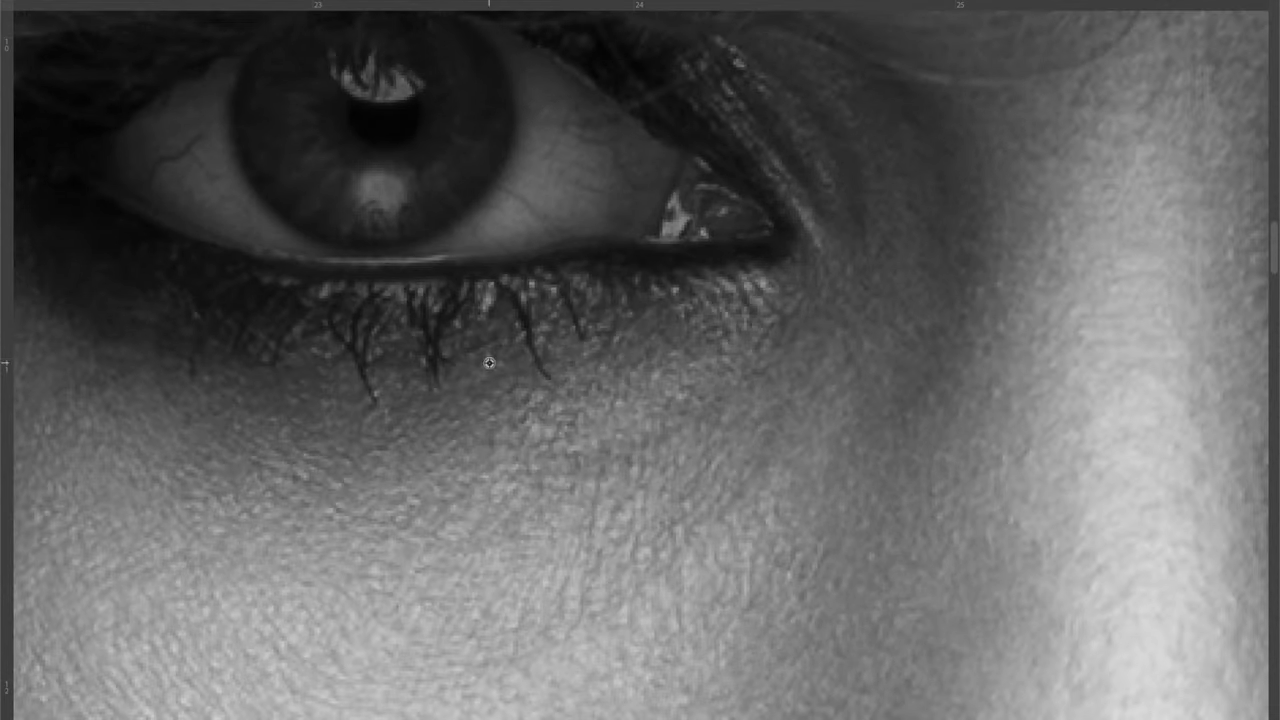
{"action": "scroll", "coordinate": [640, 440], "scroll_direction": "down", "scroll_amount": 3}
{"action": "scroll", "coordinate": [520, 400], "scroll_direction": "up", "scroll_amount": 4}
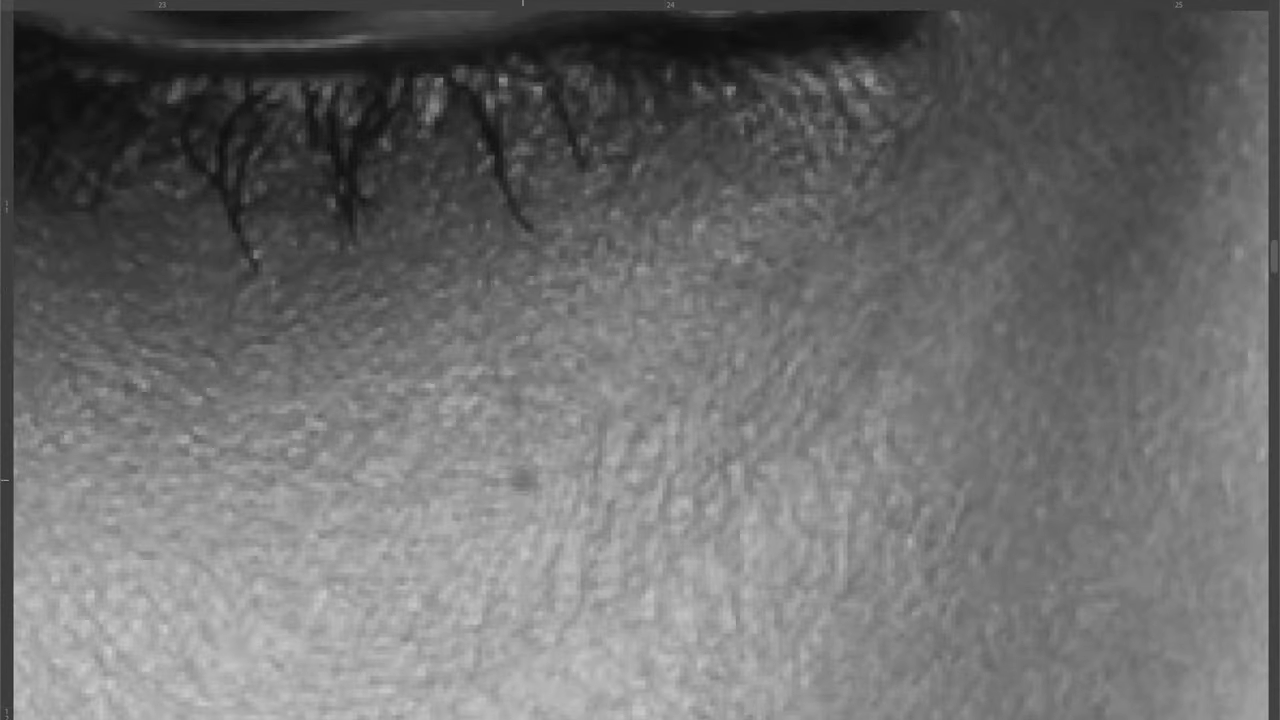
{"action": "scroll", "coordinate": [737, 284], "scroll_direction": "down", "scroll_amount": 3}
{"action": "scroll", "coordinate": [760, 300], "scroll_direction": "up", "scroll_amount": 2}
{"action": "scroll", "coordinate": [800, 320], "scroll_direction": "up", "scroll_amount": 1}
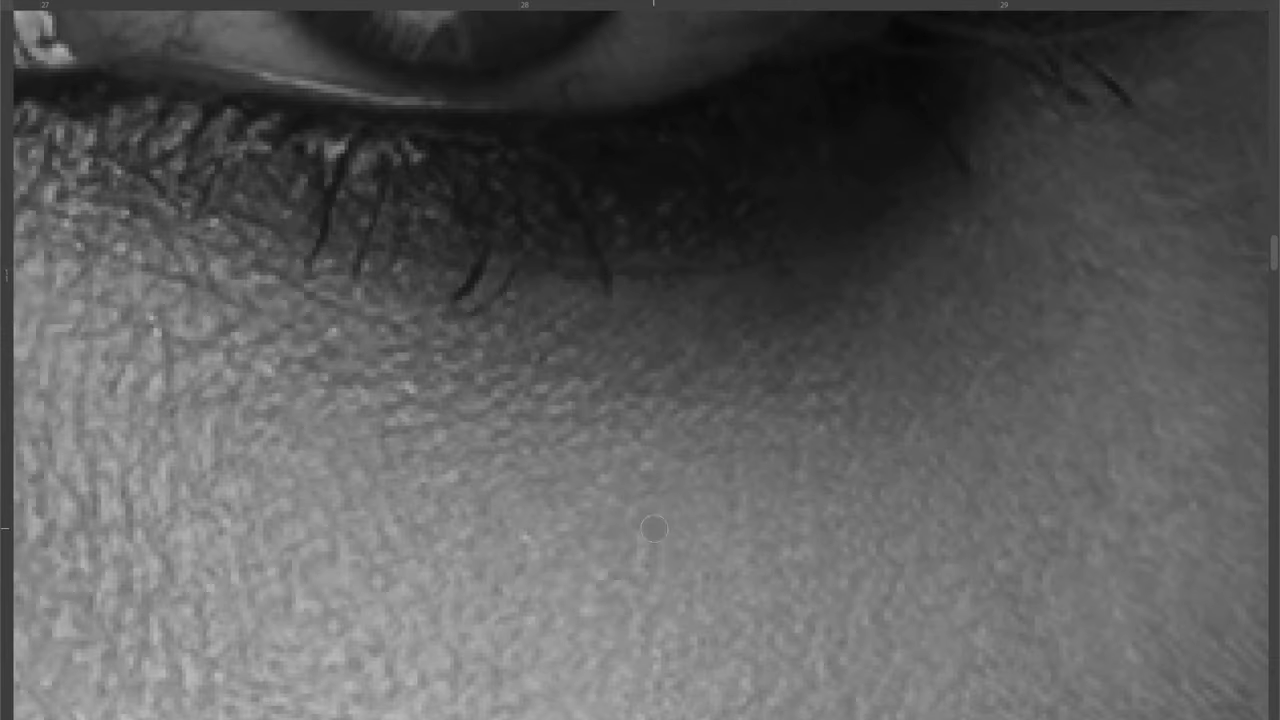
{"action": "scroll", "coordinate": [851, 343], "scroll_direction": "up", "scroll_amount": 1}
{"action": "scroll", "coordinate": [917, 269], "scroll_direction": "down", "scroll_amount": 3}
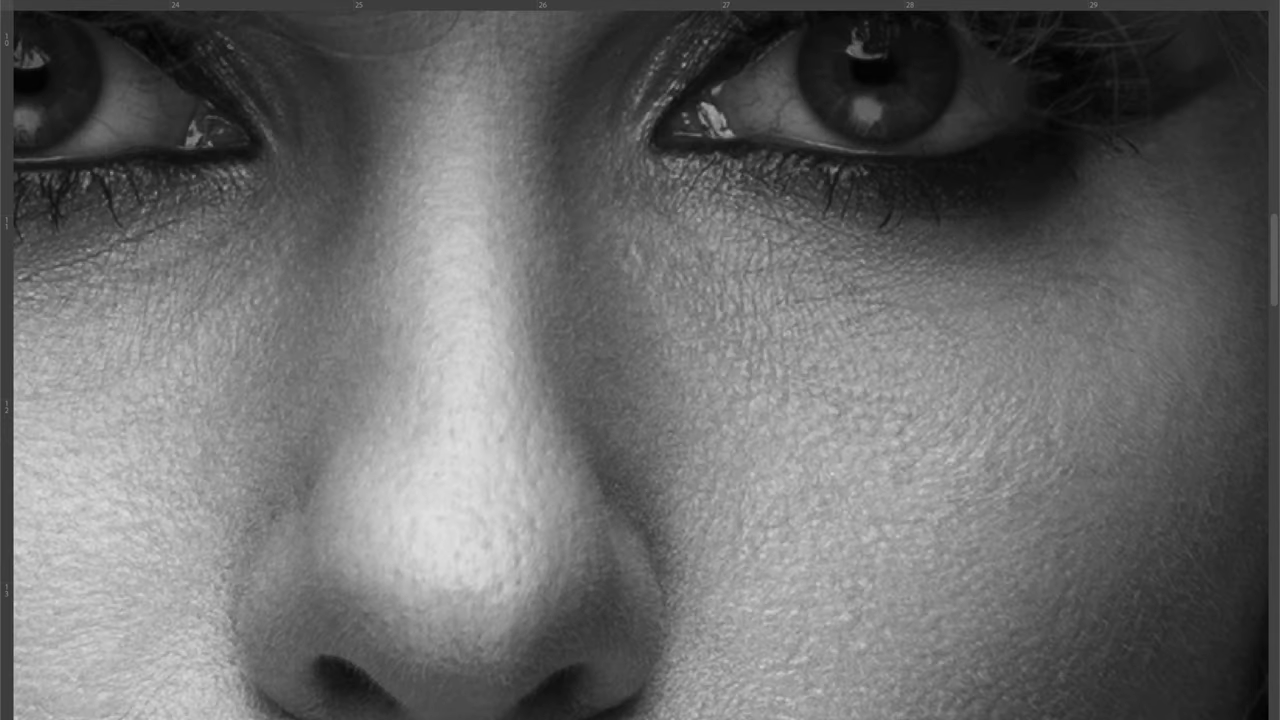
{"action": "scroll", "coordinate": [680, 230], "scroll_direction": "up", "scroll_amount": 2}
{"action": "scroll", "coordinate": [1041, 385], "scroll_direction": "up", "scroll_amount": 2}
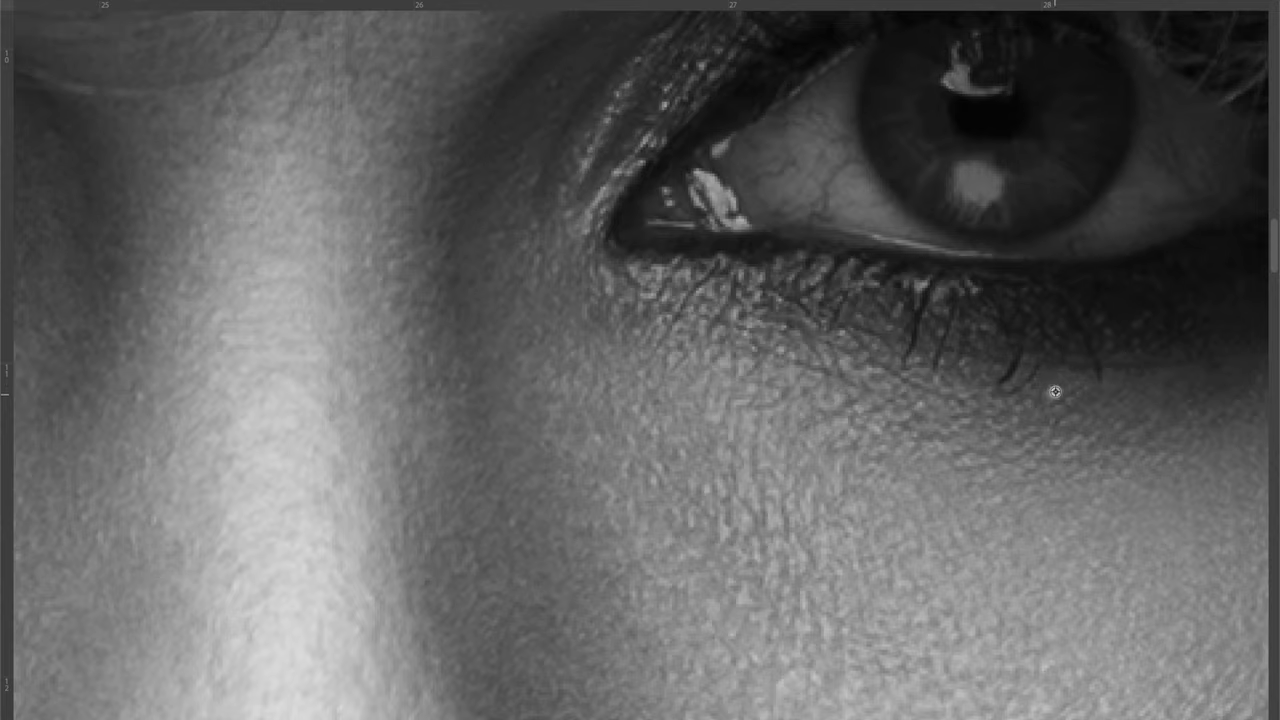
{"action": "scroll", "coordinate": [1080, 373], "scroll_direction": "up", "scroll_amount": 2}
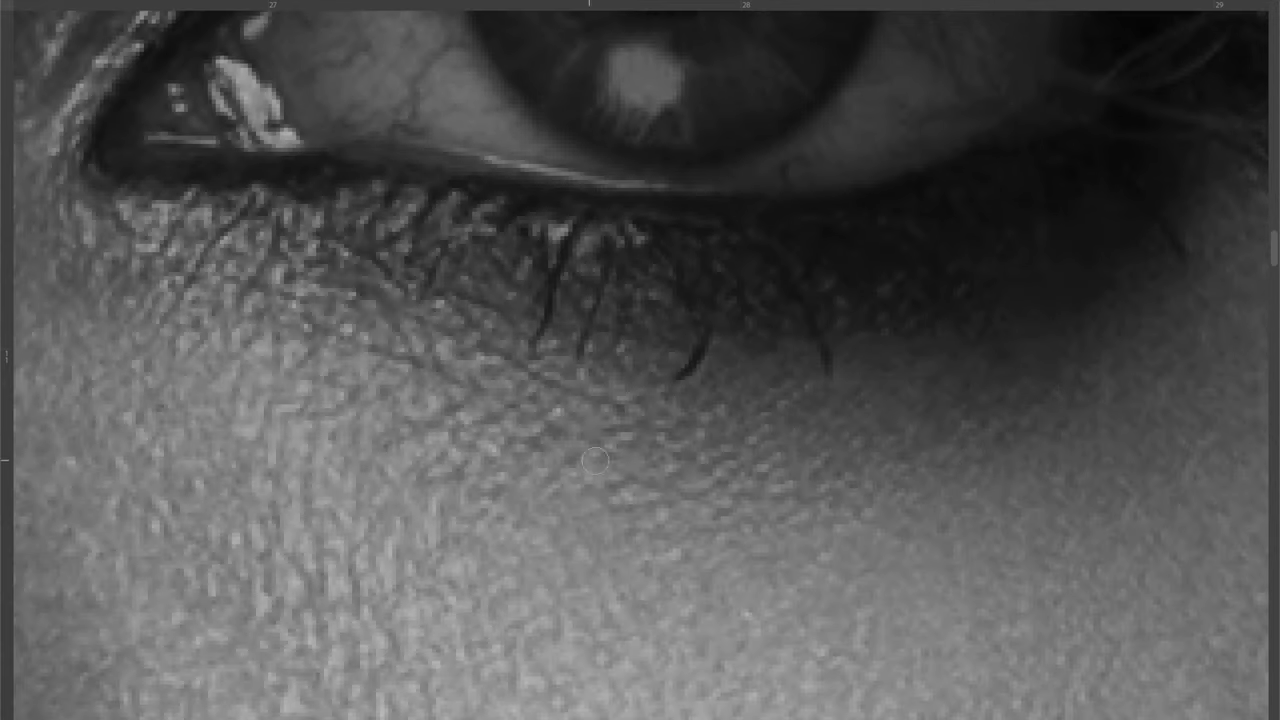
{"action": "scroll", "coordinate": [441, 473], "scroll_direction": "up", "scroll_amount": 1}
{"action": "scroll", "coordinate": [441, 473], "scroll_direction": "up", "scroll_amount": 2}
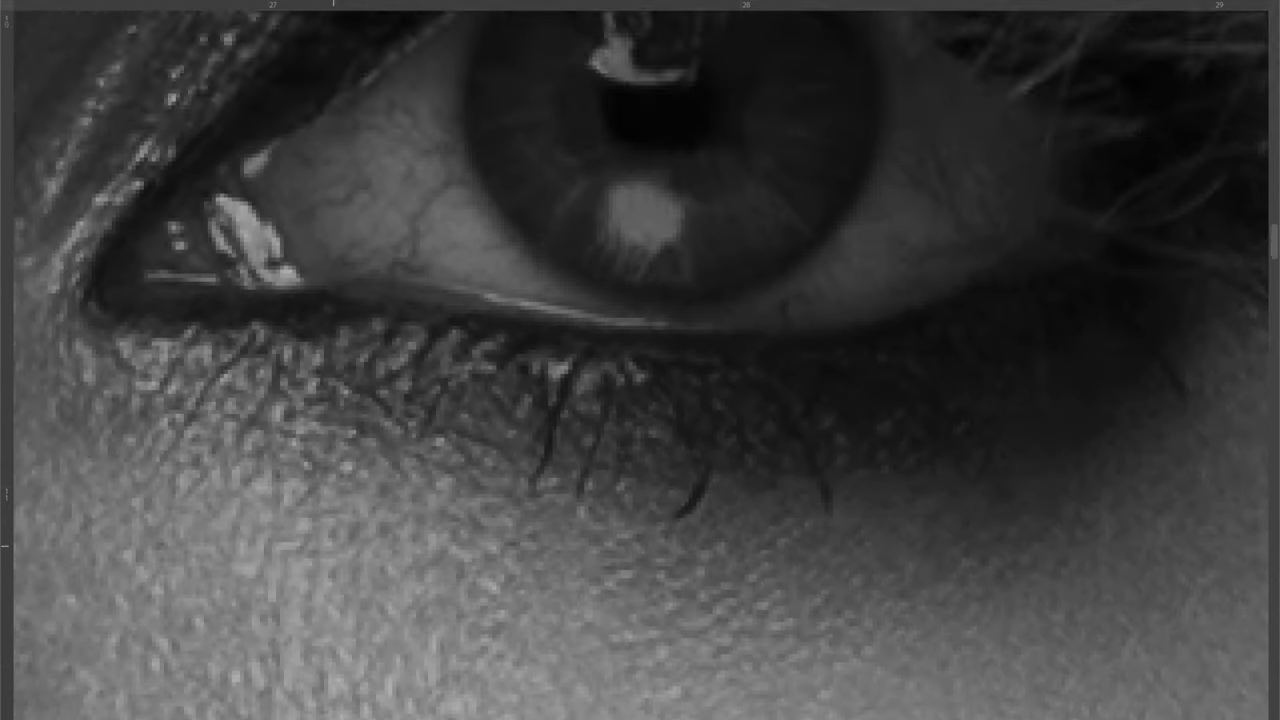
{"action": "scroll", "coordinate": [441, 473], "scroll_direction": "up", "scroll_amount": 1}
{"action": "scroll", "coordinate": [441, 473], "scroll_direction": "left", "scroll_amount": 2}
{"action": "scroll", "coordinate": [486, 508], "scroll_direction": "up", "scroll_amount": 1}
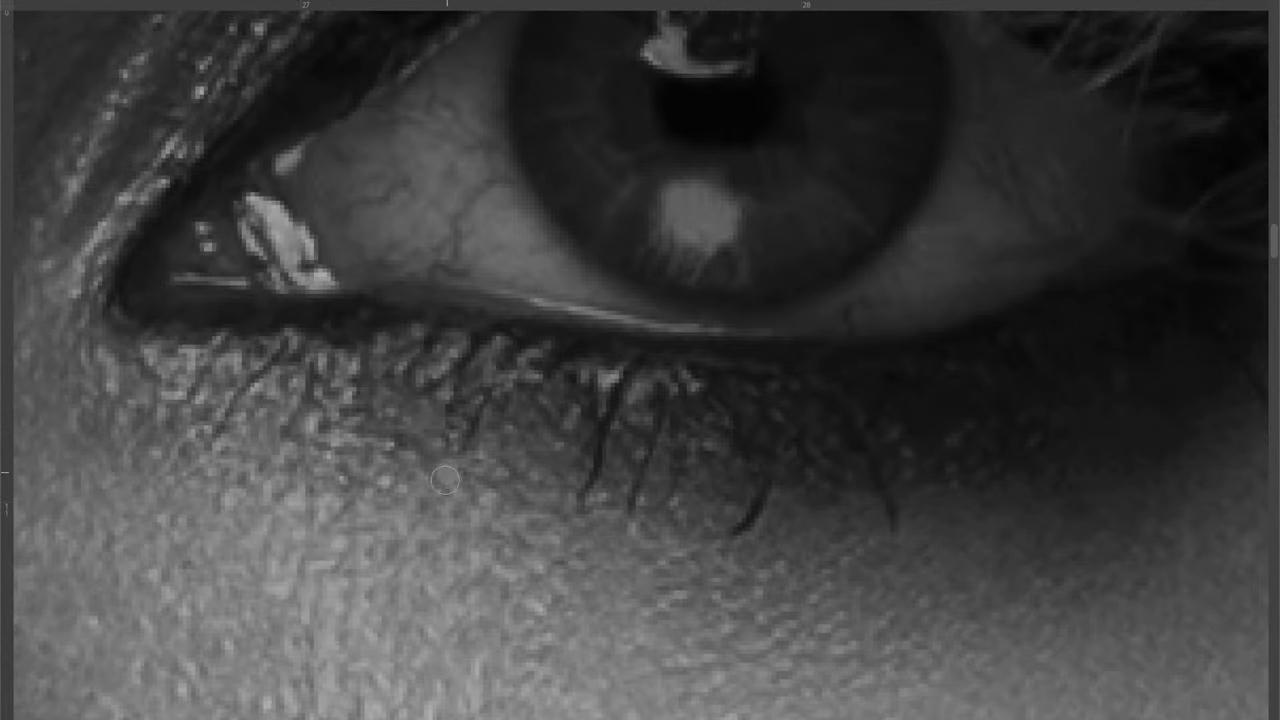
{"action": "scroll", "coordinate": [521, 467], "scroll_direction": "up", "scroll_amount": 1}
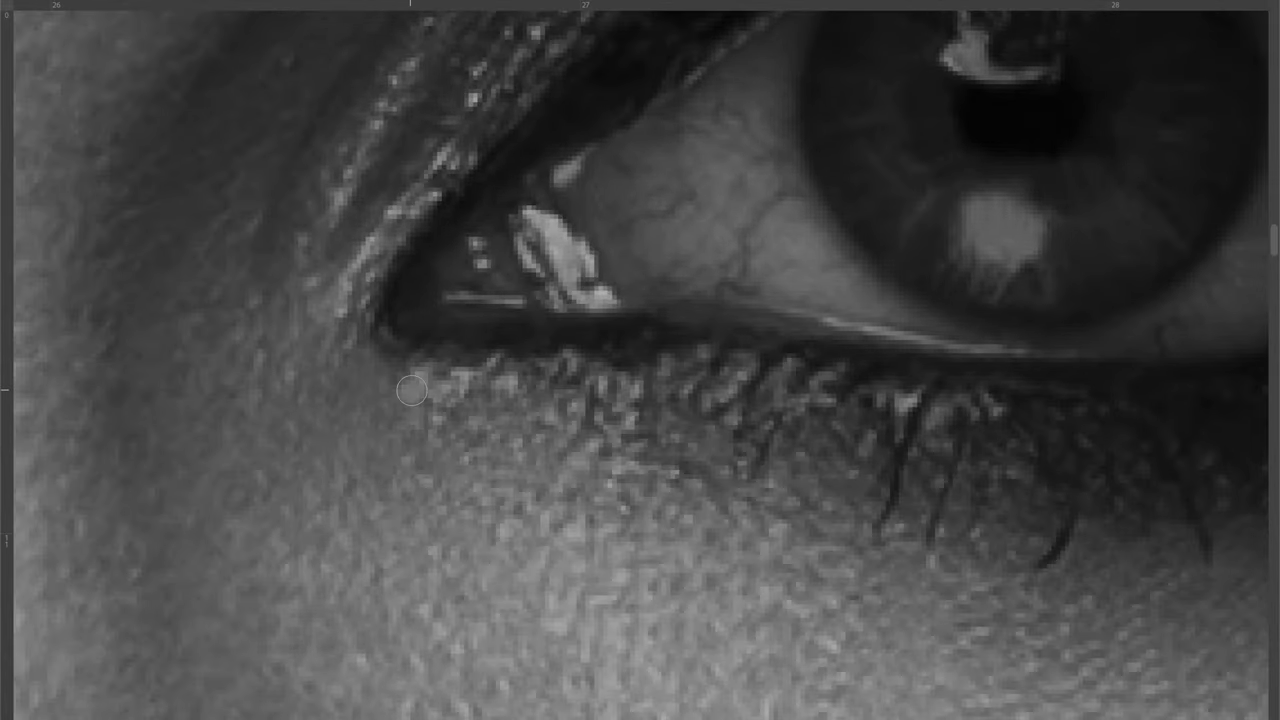
{"action": "scroll", "coordinate": [620, 469], "scroll_direction": "right", "scroll_amount": 5}
{"action": "scroll", "coordinate": [620, 469], "scroll_direction": "down", "scroll_amount": 1}
{"action": "scroll", "coordinate": [620, 469], "scroll_direction": "down", "scroll_amount": 2}
{"action": "scroll", "coordinate": [597, 557], "scroll_direction": "down", "scroll_amount": 2}
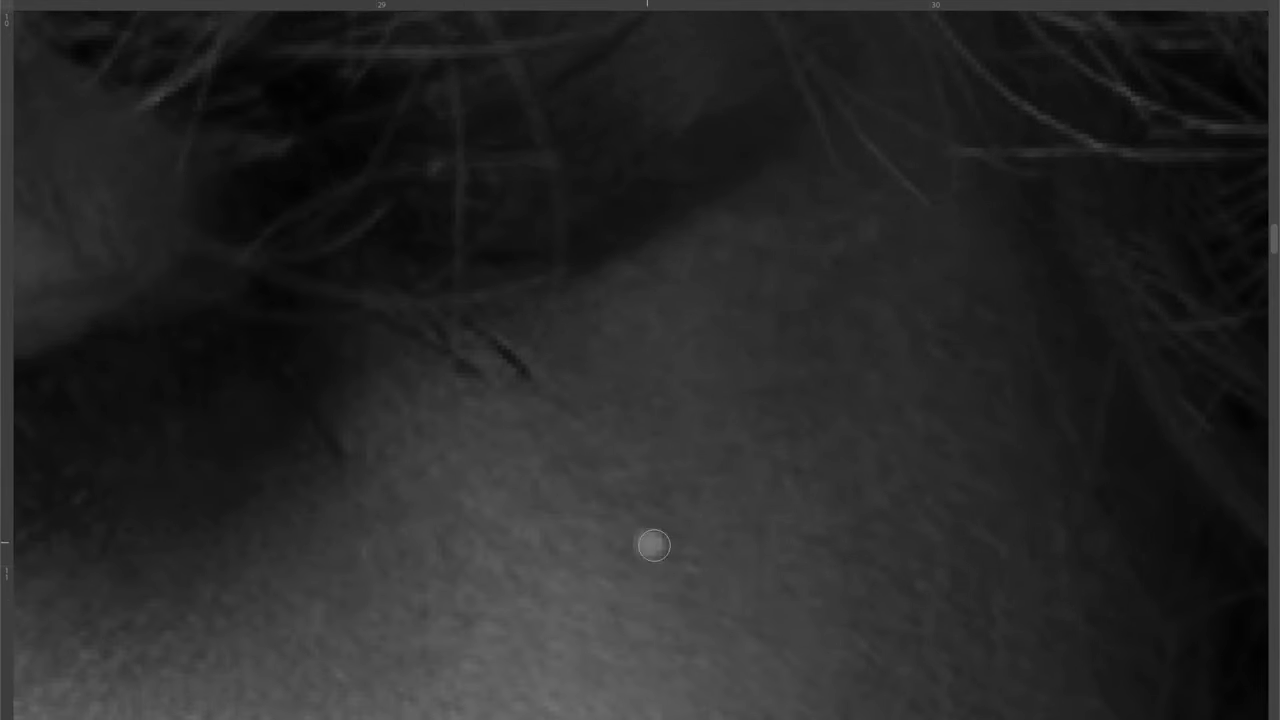
{"action": "scroll", "coordinate": [614, 331], "scroll_direction": "left", "scroll_amount": 5}
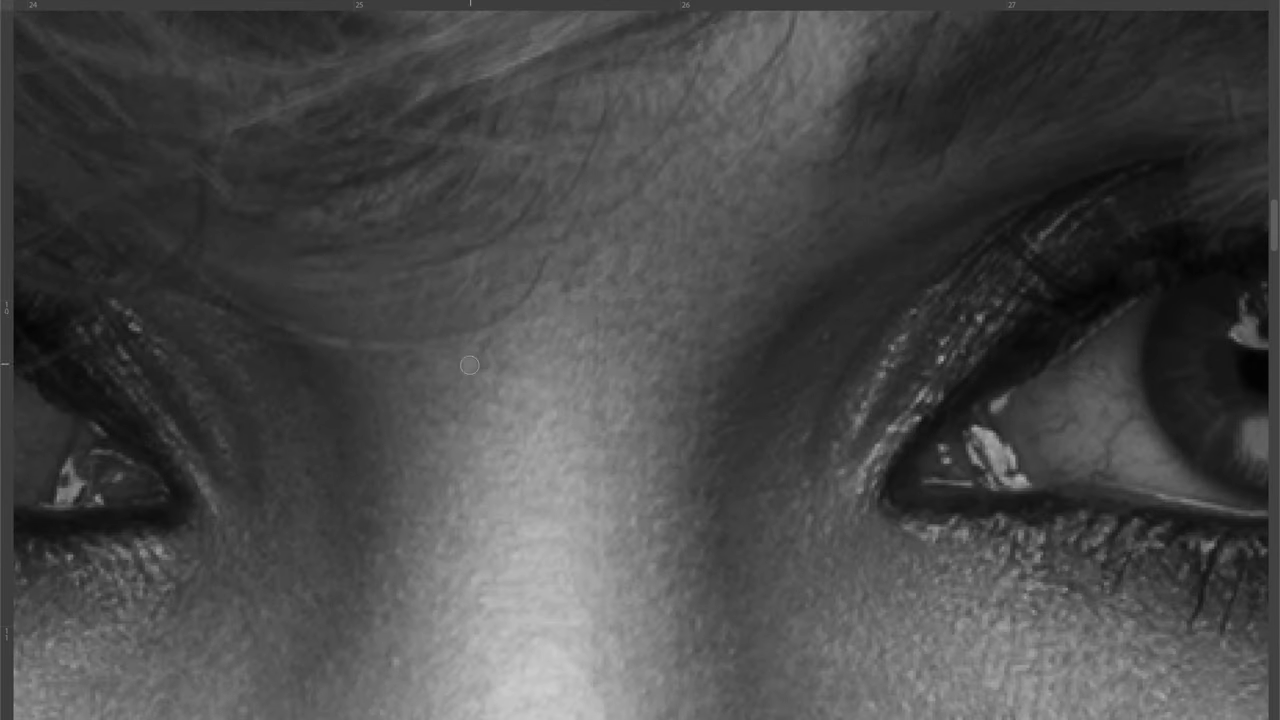
{"action": "scroll", "coordinate": [515, 341], "scroll_direction": "down", "scroll_amount": 5}
{"action": "scroll", "coordinate": [426, 243], "scroll_direction": "down", "scroll_amount": 1}
{"action": "scroll", "coordinate": [540, 319], "scroll_direction": "down", "scroll_amount": 2}
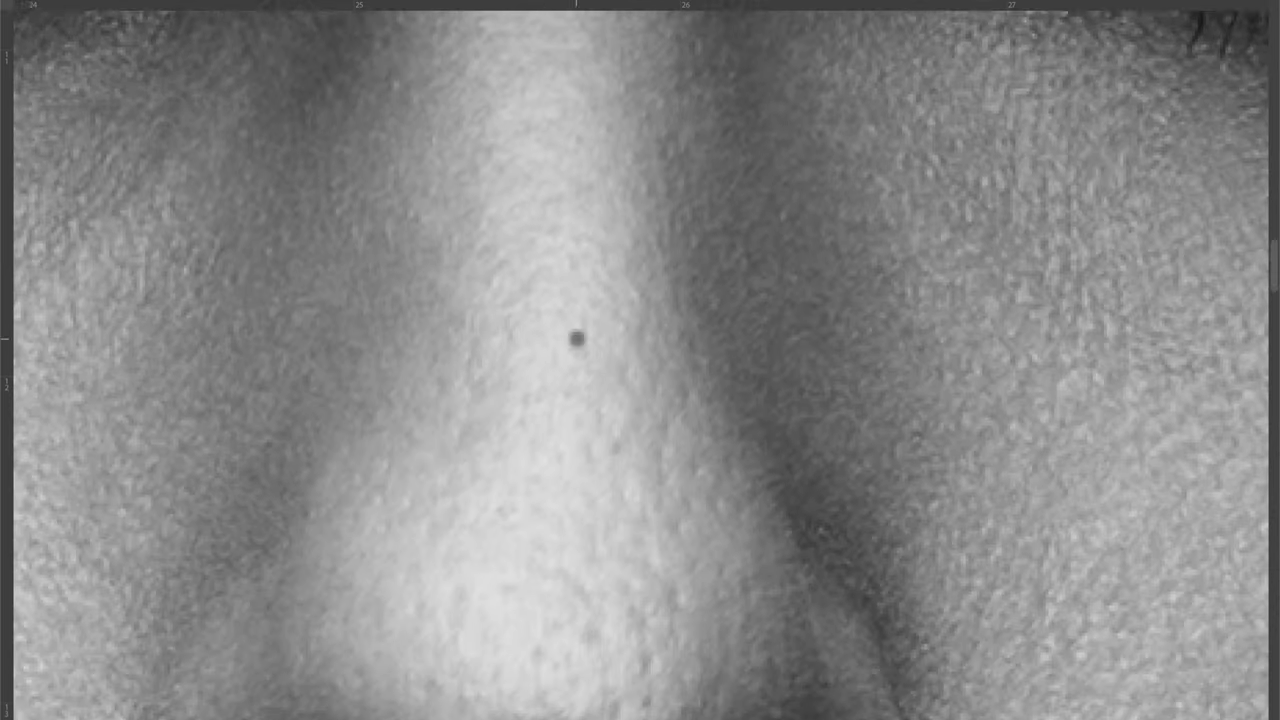
{"action": "scroll", "coordinate": [540, 319], "scroll_direction": "down", "scroll_amount": 2}
{"action": "scroll", "coordinate": [669, 258], "scroll_direction": "down", "scroll_amount": 2}
{"action": "scroll", "coordinate": [749, 217], "scroll_direction": "down", "scroll_amount": 2}
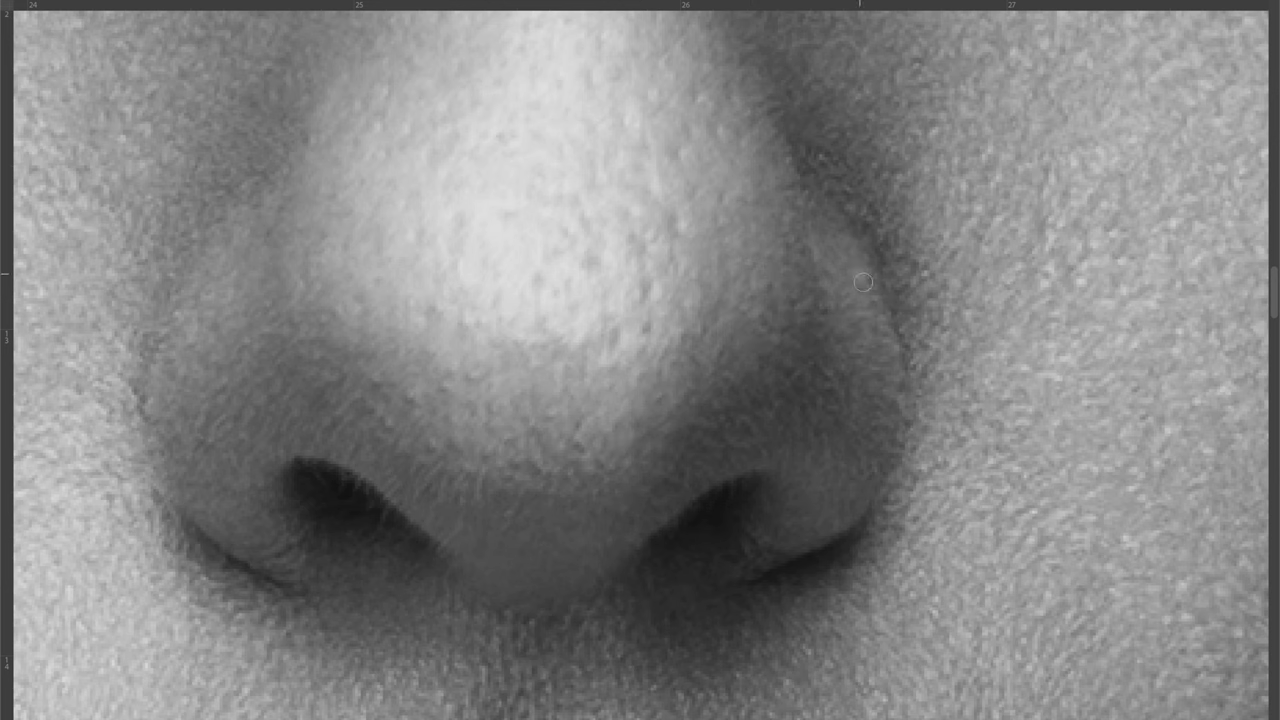
{"action": "scroll", "coordinate": [640, 360], "scroll_direction": "down", "scroll_amount": 2}
{"action": "scroll", "coordinate": [474, 328], "scroll_direction": "down", "scroll_amount": 1, "text": "ctrl"}
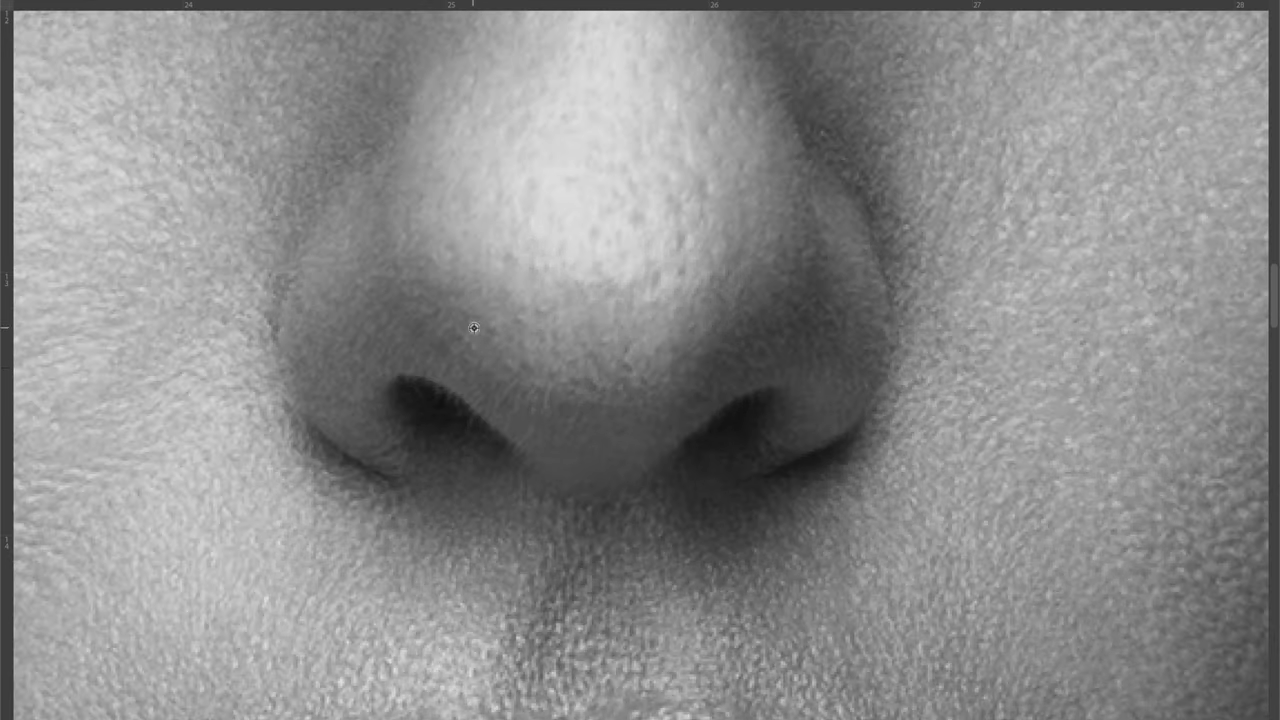
{"action": "scroll", "coordinate": [516, 329], "scroll_direction": "up", "scroll_amount": 1}
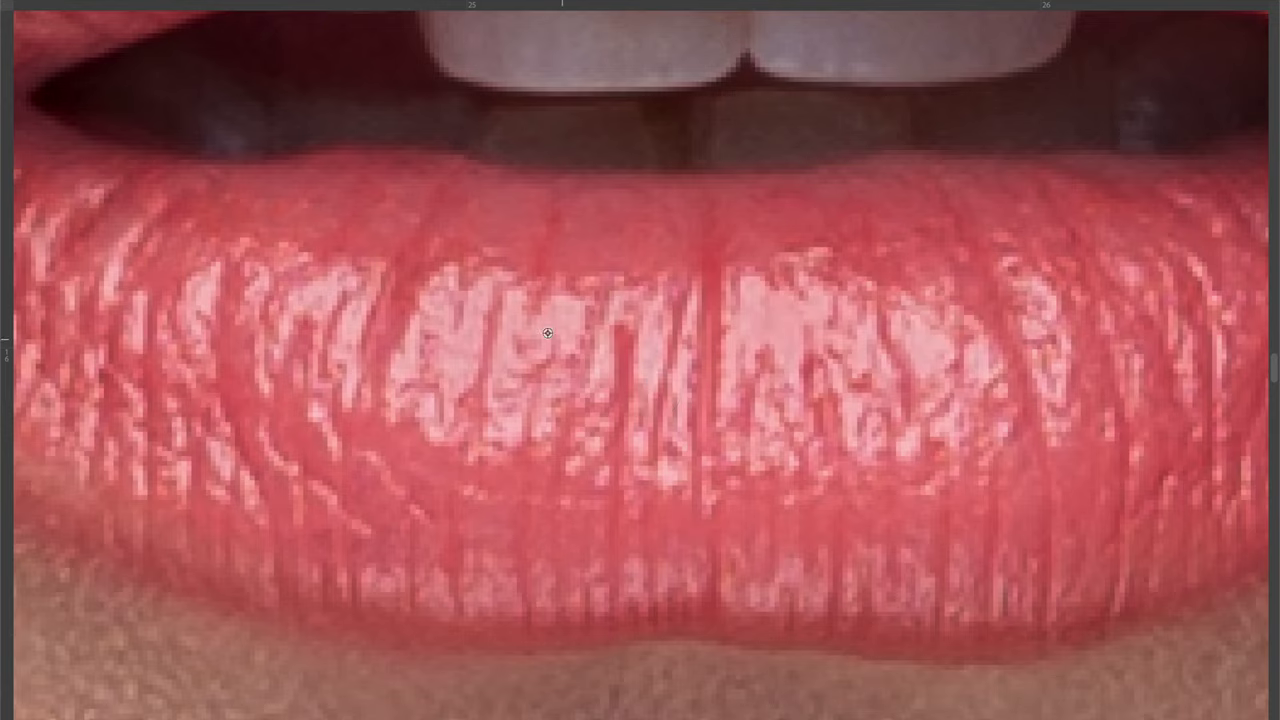
- Zoom in on the chin and brush out the thin dark crease below the lower lip
{"action": "scroll", "coordinate": [766, 371], "scroll_direction": "down", "scroll_amount": 2}
{"action": "scroll", "coordinate": [868, 418], "scroll_direction": "down", "scroll_amount": 3}
{"action": "scroll", "coordinate": [868, 418], "scroll_direction": "up", "scroll_amount": 3}
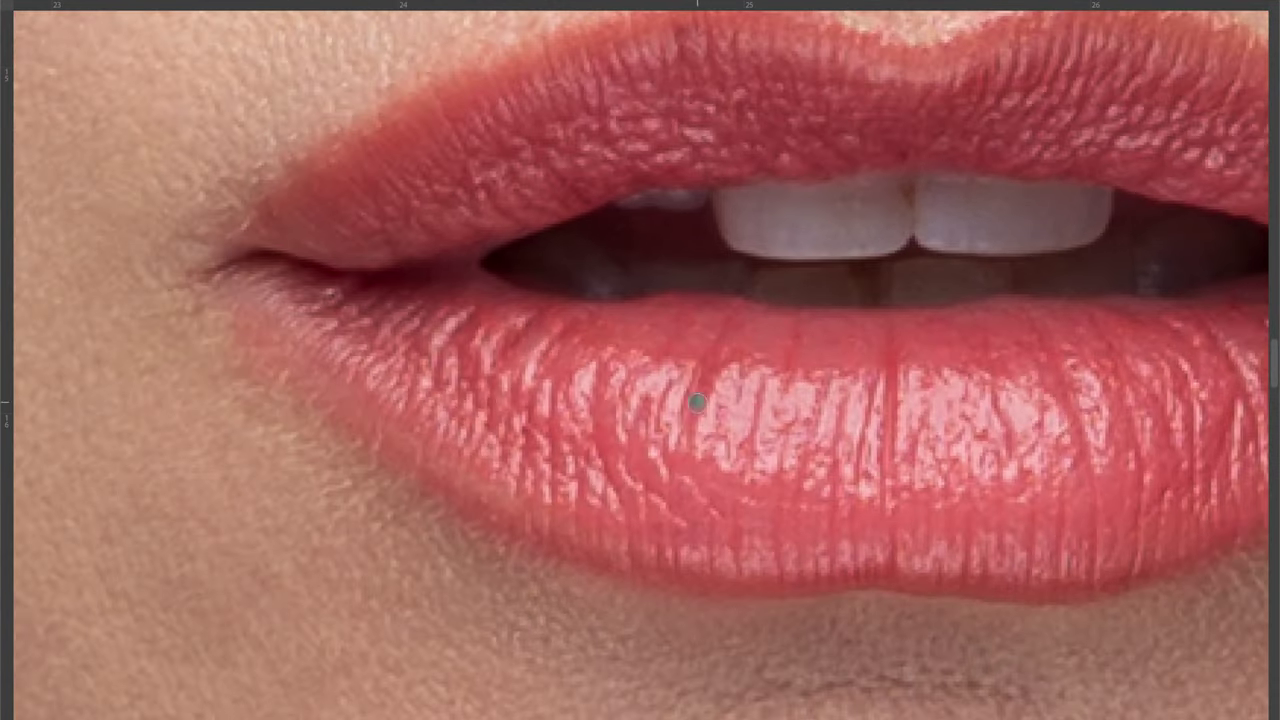
{"action": "scroll", "coordinate": [700, 371], "scroll_direction": "down", "scroll_amount": 4}
{"action": "scroll", "coordinate": [923, 423], "scroll_direction": "right", "scroll_amount": 2}
{"action": "scroll", "coordinate": [560, 352], "scroll_direction": "up", "scroll_amount": 5}
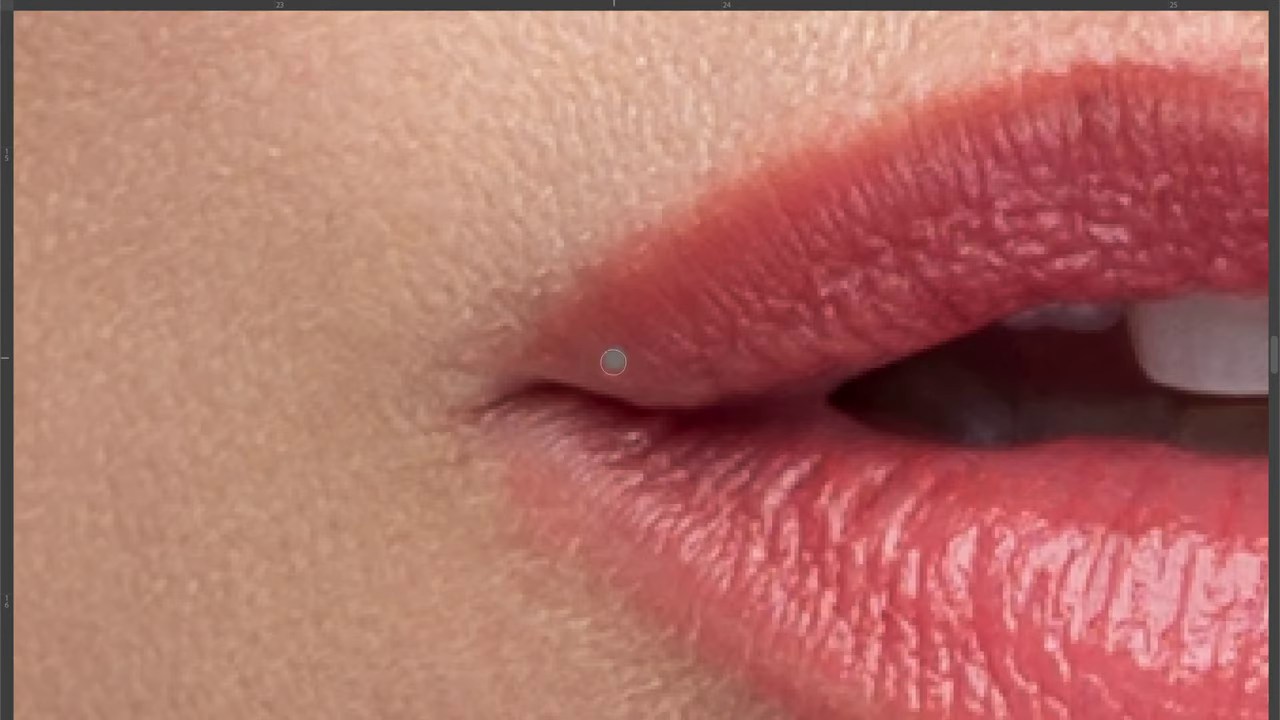
{"action": "scroll", "coordinate": [623, 414], "scroll_direction": "right", "scroll_amount": 5}
{"action": "scroll", "coordinate": [807, 416], "scroll_direction": "up", "scroll_amount": 1}
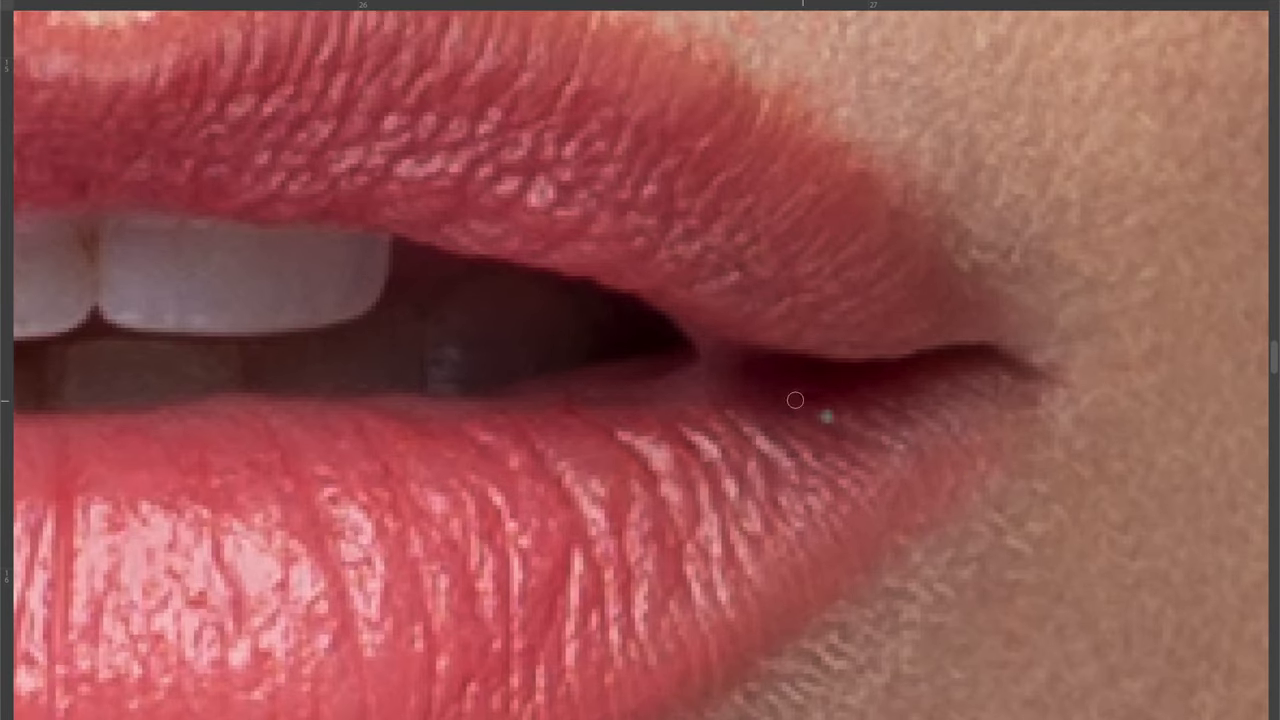
{"action": "scroll", "coordinate": [490, 470], "scroll_direction": "down", "scroll_amount": 2}
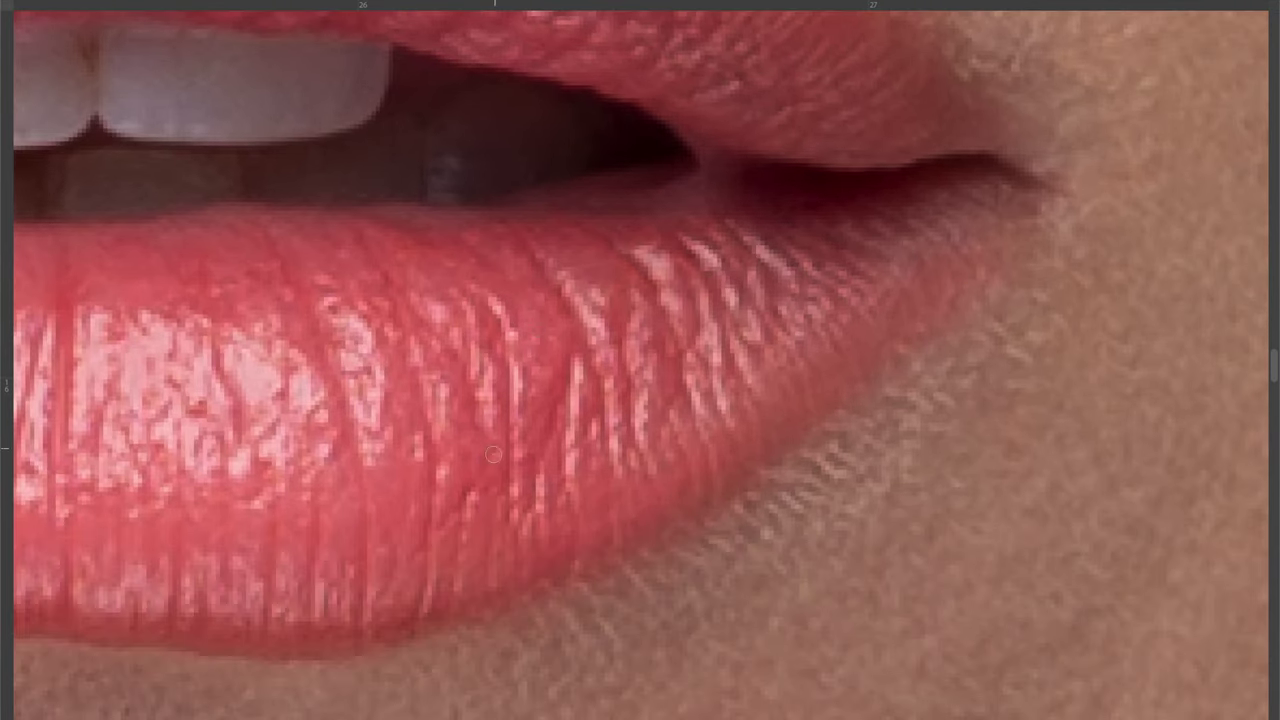
{"action": "scroll", "coordinate": [490, 468], "scroll_direction": "left", "scroll_amount": 4}
{"action": "scroll", "coordinate": [508, 486], "scroll_direction": "left", "scroll_amount": 1}
{"action": "scroll", "coordinate": [630, 515], "scroll_direction": "down", "scroll_amount": 2}
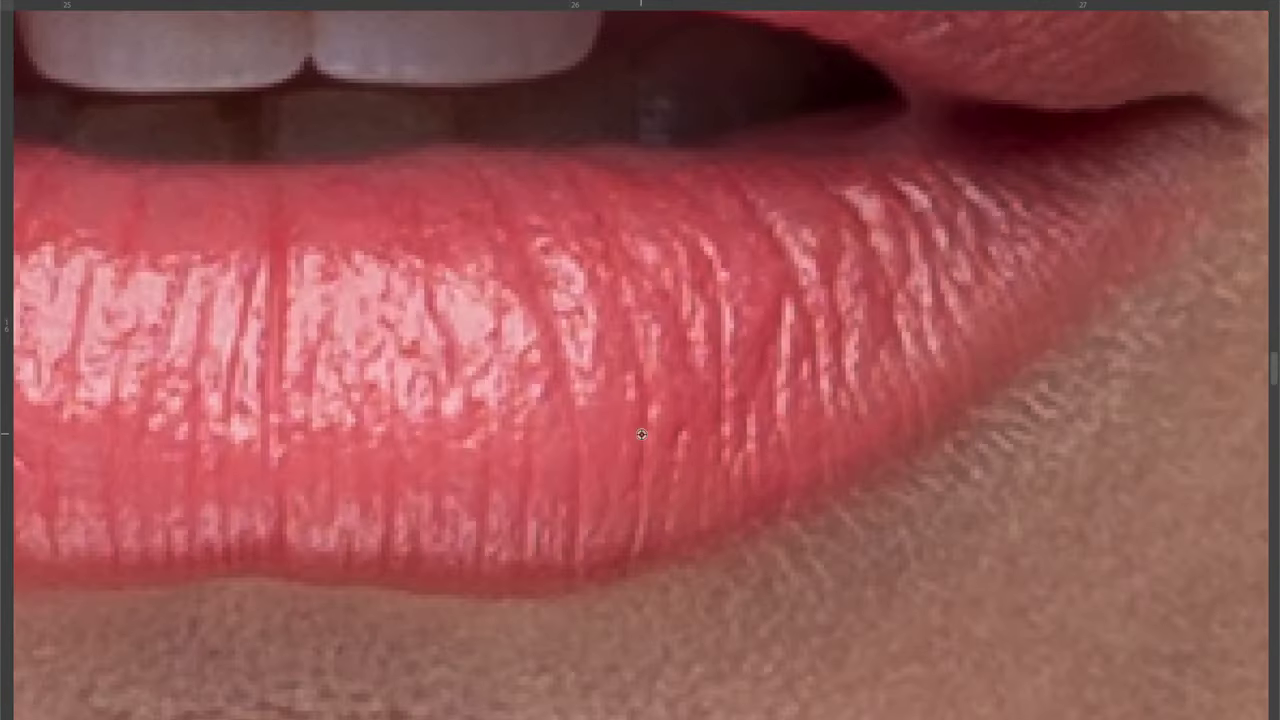
{"action": "scroll", "coordinate": [486, 343], "scroll_direction": "down", "scroll_amount": 3}
{"action": "scroll", "coordinate": [469, 346], "scroll_direction": "up", "scroll_amount": 5}
{"action": "scroll", "coordinate": [469, 346], "scroll_direction": "down", "scroll_amount": 4}
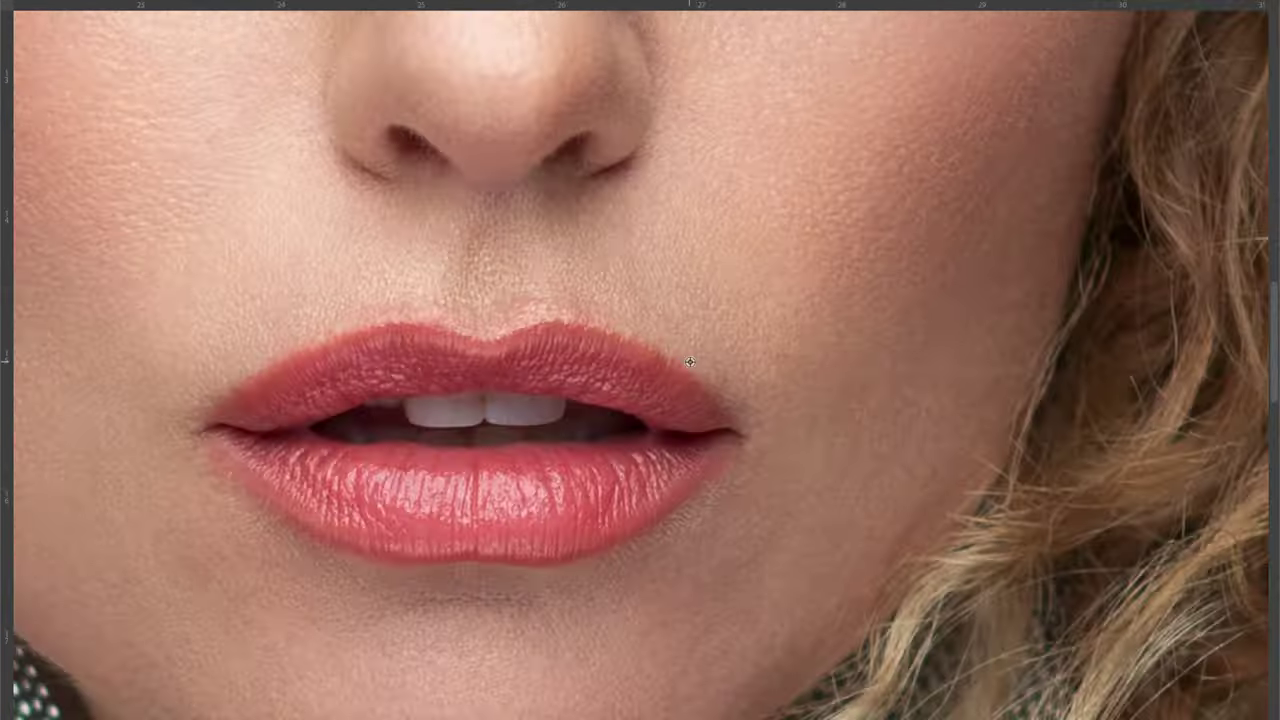
{"action": "scroll", "coordinate": [469, 346], "scroll_direction": "up", "scroll_amount": 3}
{"action": "scroll", "coordinate": [469, 346], "scroll_direction": "down", "scroll_amount": 1}
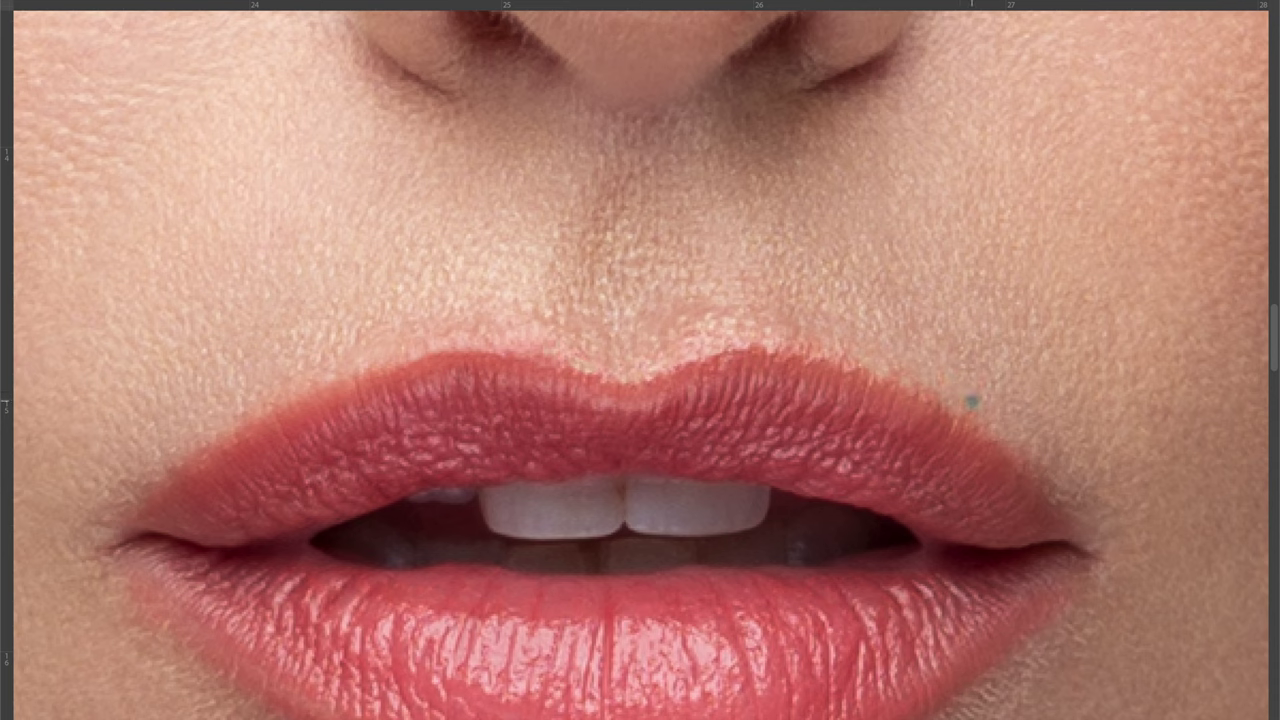
{"action": "scroll", "coordinate": [672, 369], "scroll_direction": "up", "scroll_amount": 1}
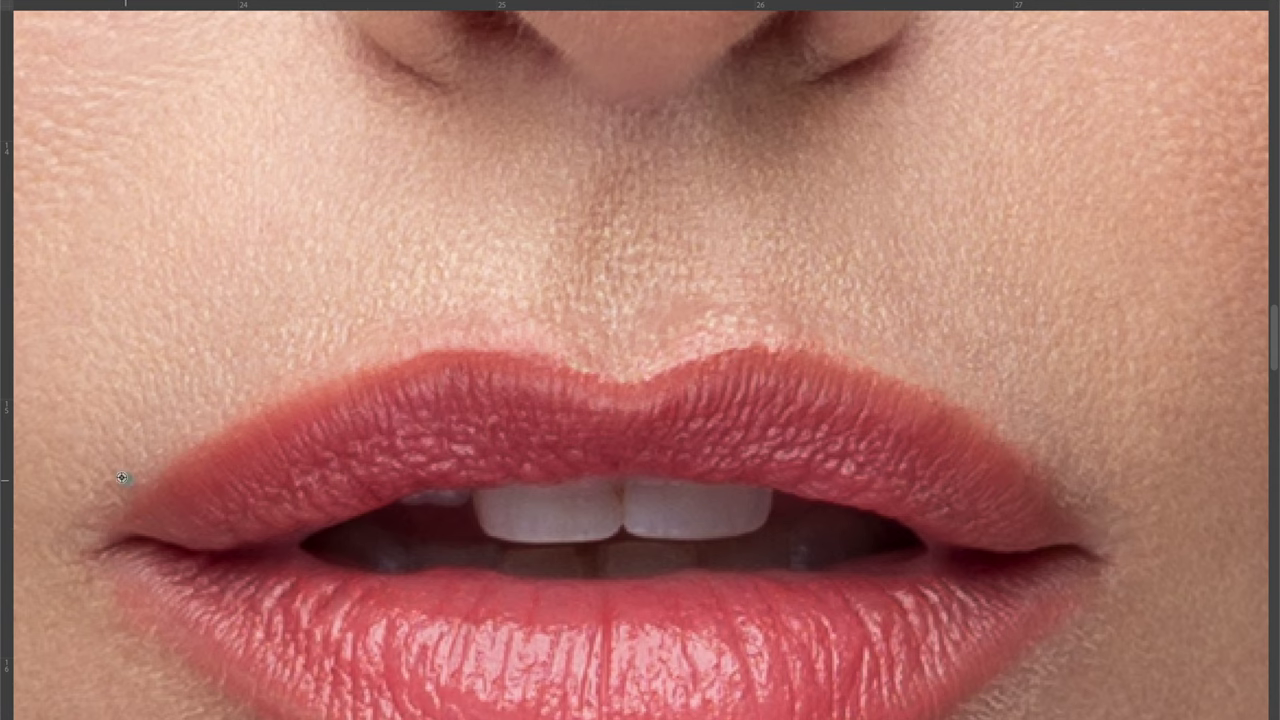
{"action": "scroll", "coordinate": [78, 515], "scroll_direction": "down", "scroll_amount": 3}
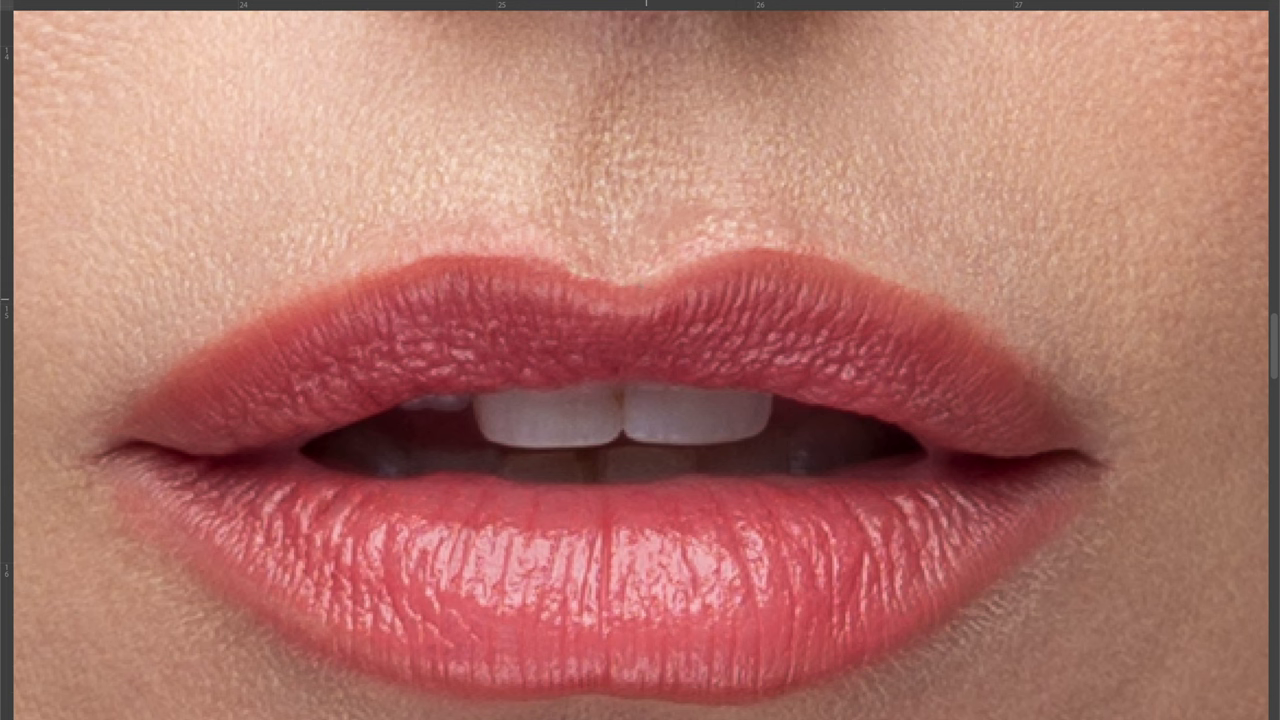
{"action": "scroll", "coordinate": [474, 264], "scroll_direction": "down", "scroll_amount": 5}
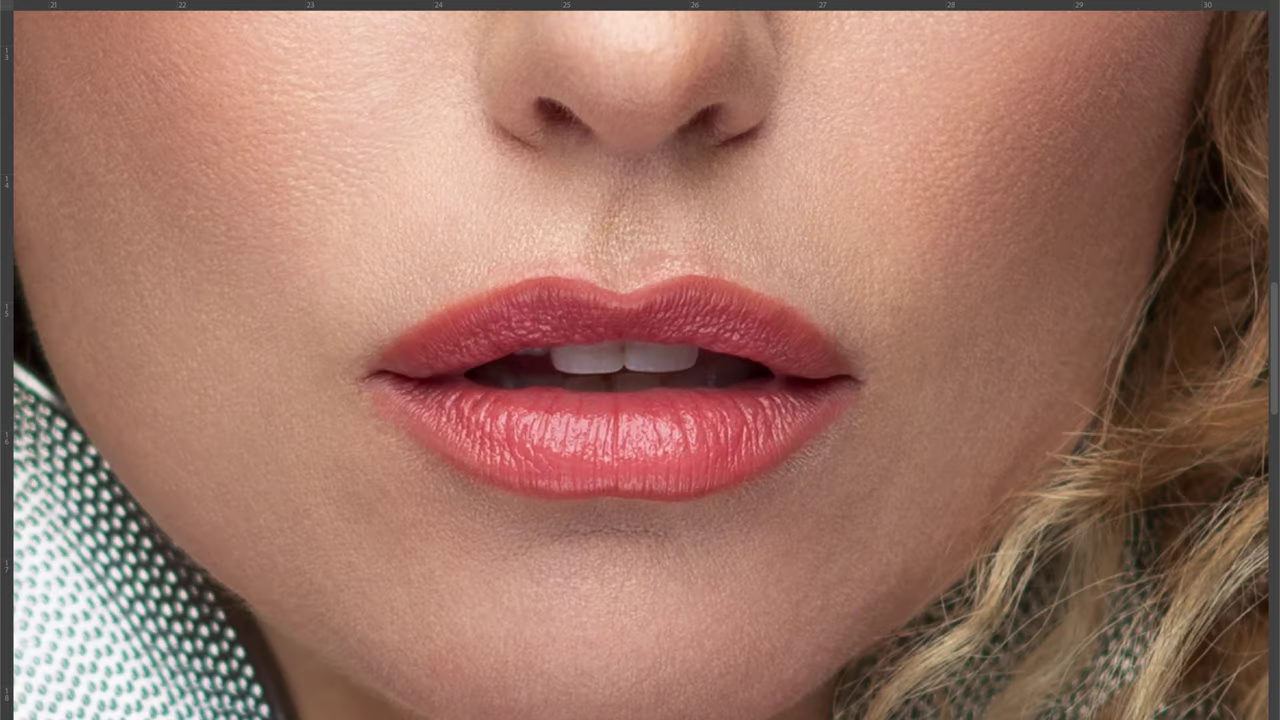
{"action": "scroll", "coordinate": [498, 497], "scroll_direction": "down", "scroll_amount": 3}
{"action": "scroll", "coordinate": [669, 424], "scroll_direction": "up", "scroll_amount": 4}
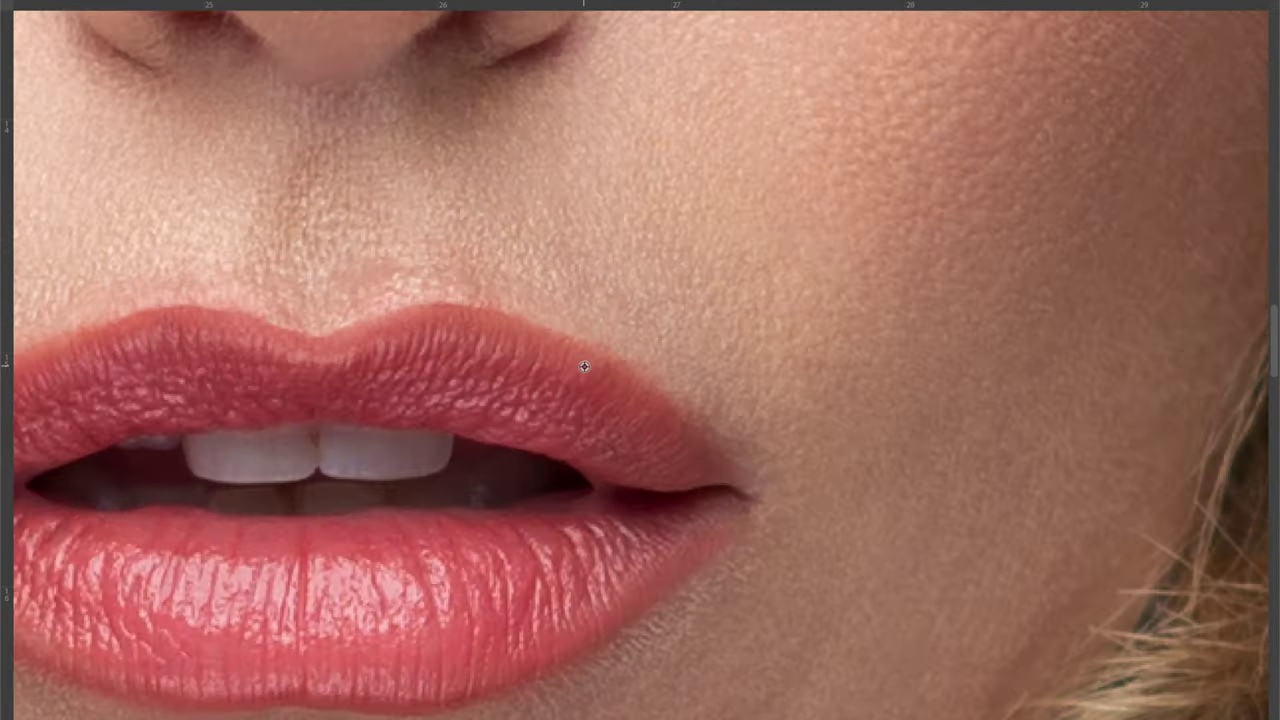
{"action": "scroll", "coordinate": [698, 470], "scroll_direction": "down", "scroll_amount": 2}
{"action": "scroll", "coordinate": [386, 457], "scroll_direction": "up", "scroll_amount": 4}
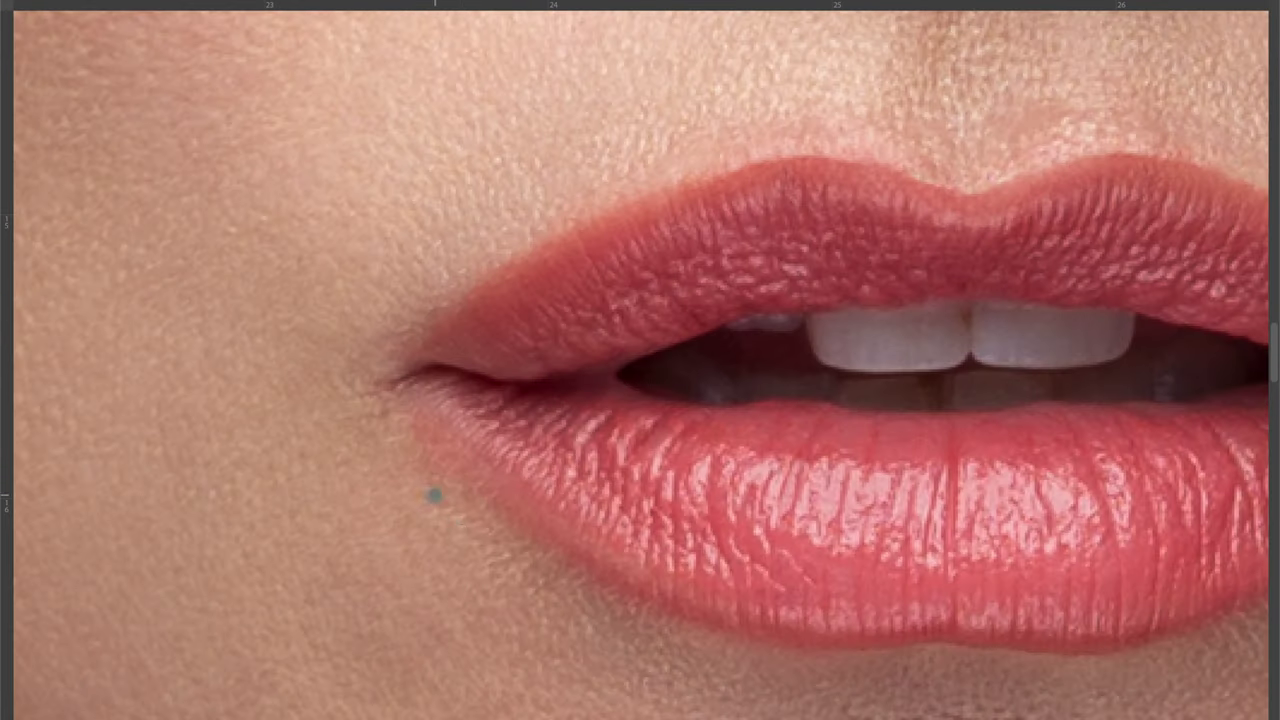
{"action": "scroll", "coordinate": [386, 443], "scroll_direction": "down", "scroll_amount": 3}
{"action": "scroll", "coordinate": [313, 381], "scroll_direction": "up", "scroll_amount": 3}
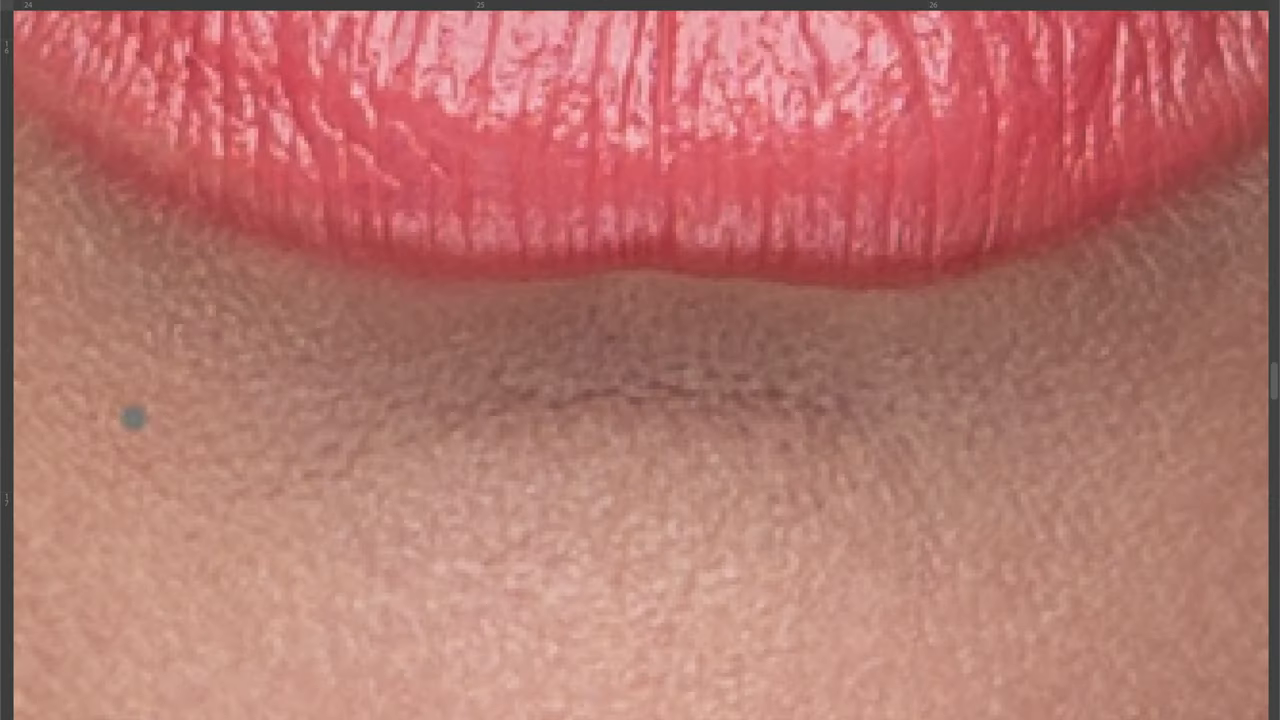
{"action": "left_click_drag", "start_coordinate": [516, 395], "coordinate": [700, 400]}
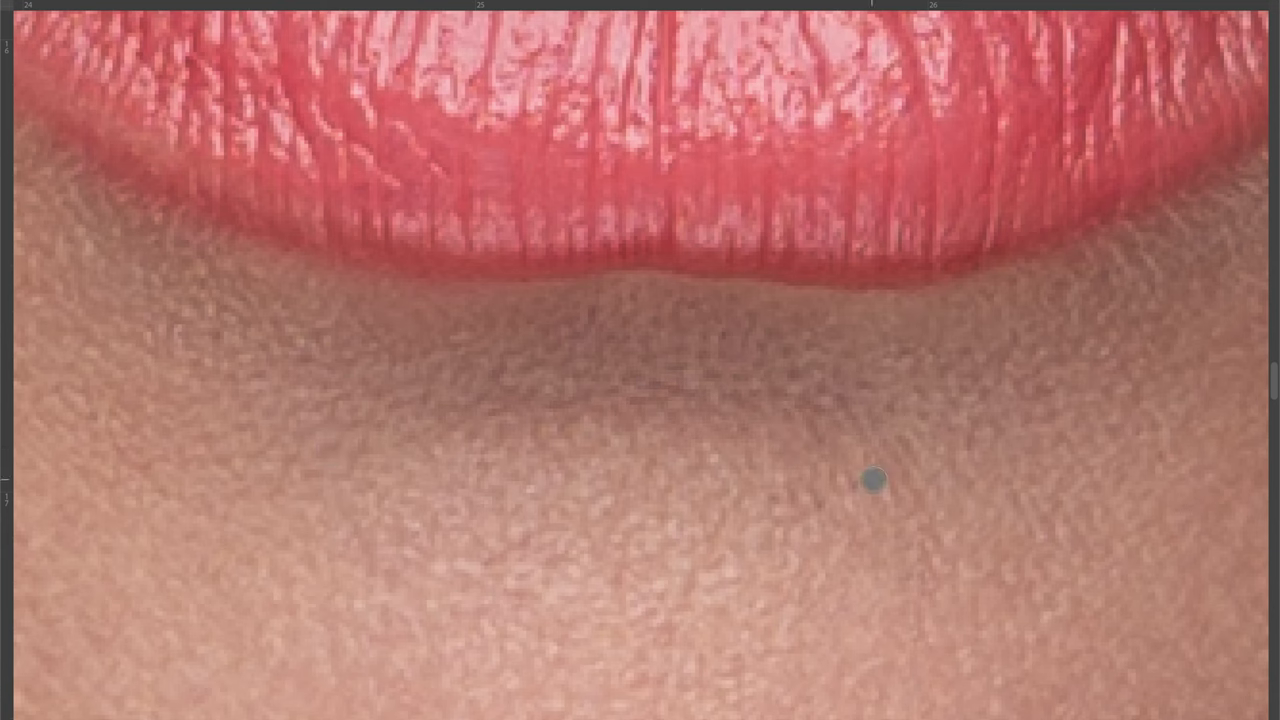
{"action": "scroll", "coordinate": [688, 366], "scroll_direction": "down", "scroll_amount": 2}
{"action": "scroll", "coordinate": [633, 573], "scroll_direction": "down", "scroll_amount": 2}
{"action": "scroll", "coordinate": [633, 573], "scroll_direction": "right", "scroll_amount": 1}
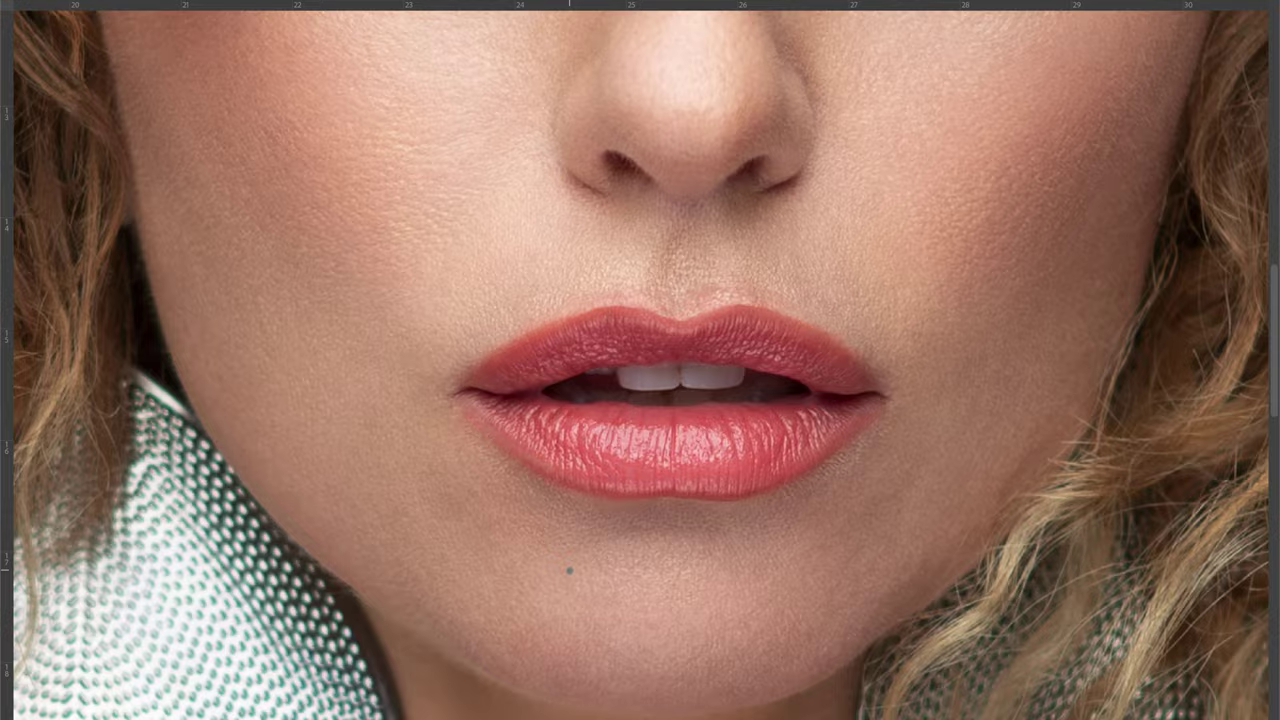
{"action": "scroll", "coordinate": [840, 357], "scroll_direction": "up", "scroll_amount": 5}
{"action": "scroll", "coordinate": [600, 180], "scroll_direction": "up", "scroll_amount": 2}
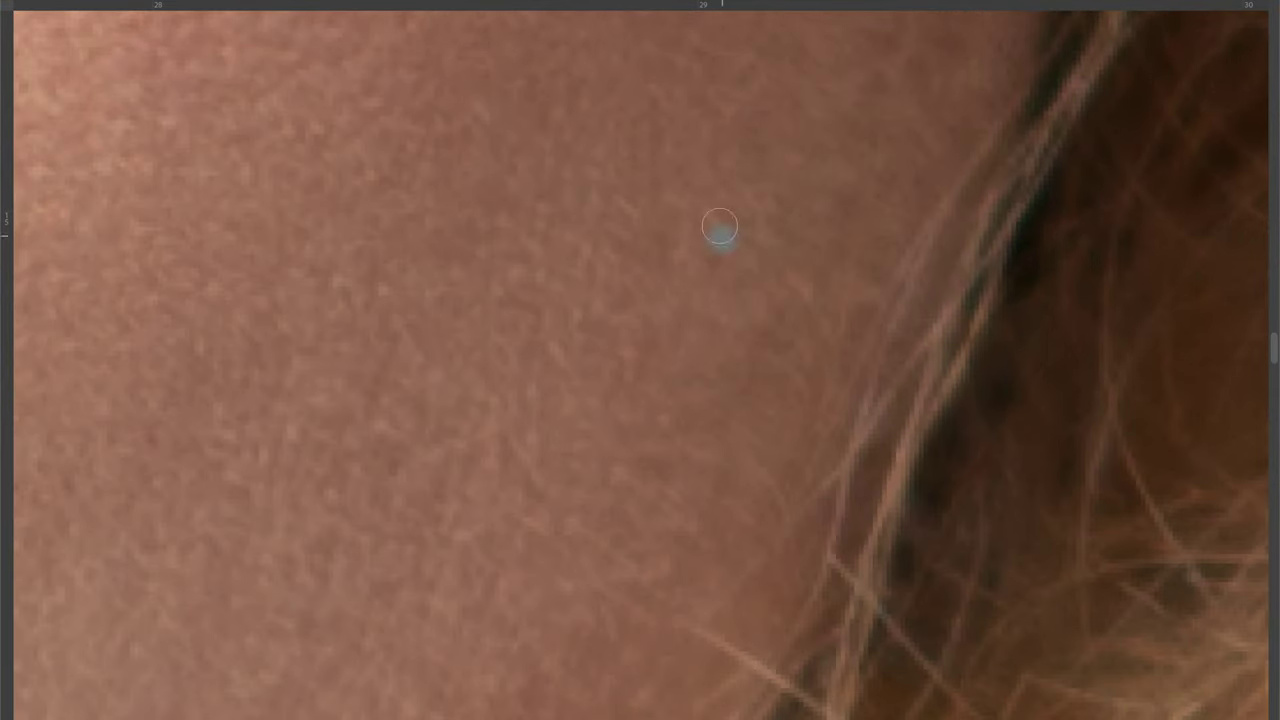
{"action": "scroll", "coordinate": [720, 228], "scroll_direction": "down", "scroll_amount": 1}
{"action": "scroll", "coordinate": [689, 286], "scroll_direction": "down", "scroll_amount": 1}
{"action": "scroll", "coordinate": [440, 611], "scroll_direction": "up", "scroll_amount": 1}
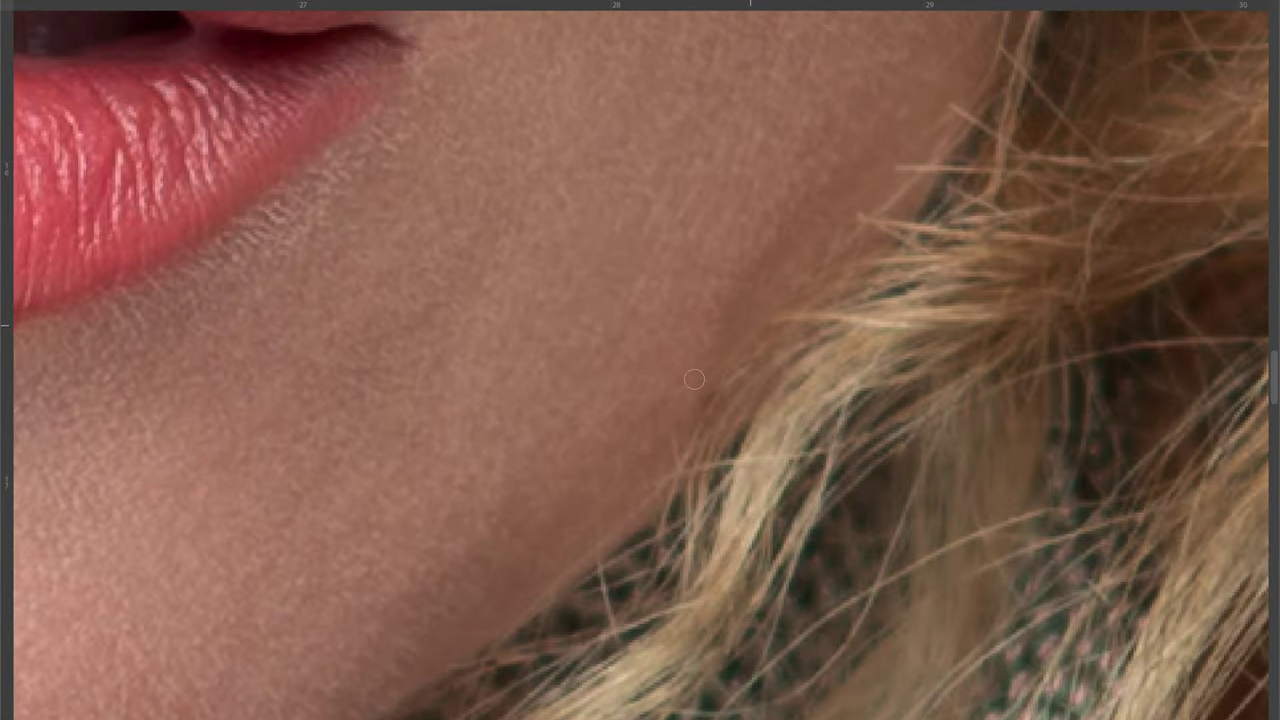
{"action": "scroll", "coordinate": [694, 379], "scroll_direction": "down", "scroll_amount": 4}
{"action": "scroll", "coordinate": [614, 449], "scroll_direction": "up", "scroll_amount": 5}
{"action": "scroll", "coordinate": [703, 334], "scroll_direction": "right", "scroll_amount": 1}
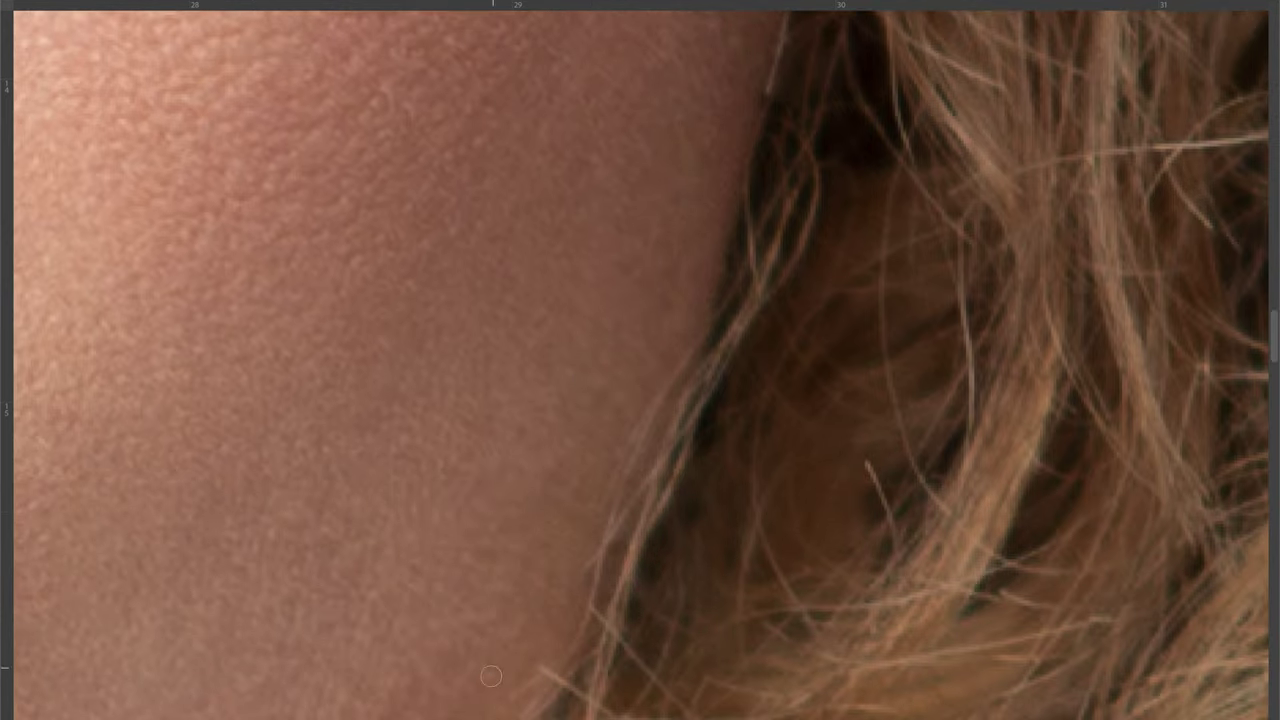
{"action": "scroll", "coordinate": [600, 600], "scroll_direction": "down", "scroll_amount": 4}
{"action": "scroll", "coordinate": [709, 529], "scroll_direction": "up", "scroll_amount": 3}
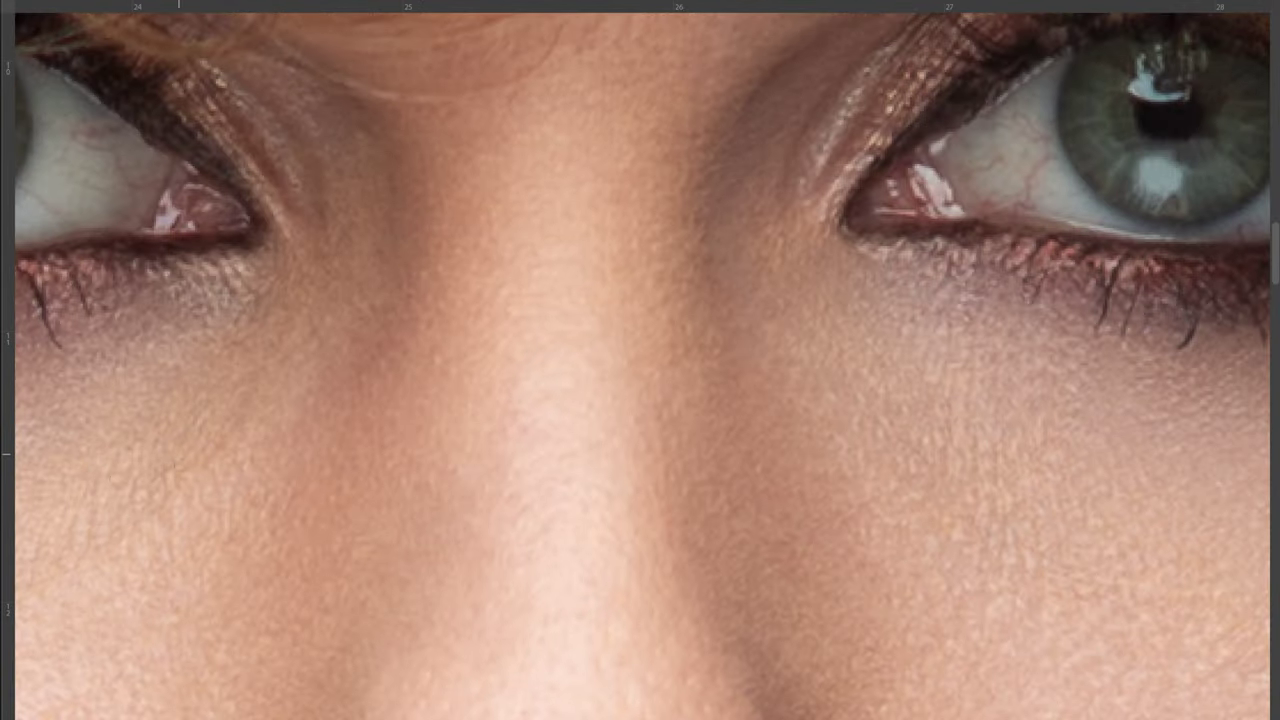
{"action": "scroll", "coordinate": [300, 450], "scroll_direction": "down", "scroll_amount": 1}
{"action": "scroll", "coordinate": [300, 450], "scroll_direction": "right", "scroll_amount": 5}
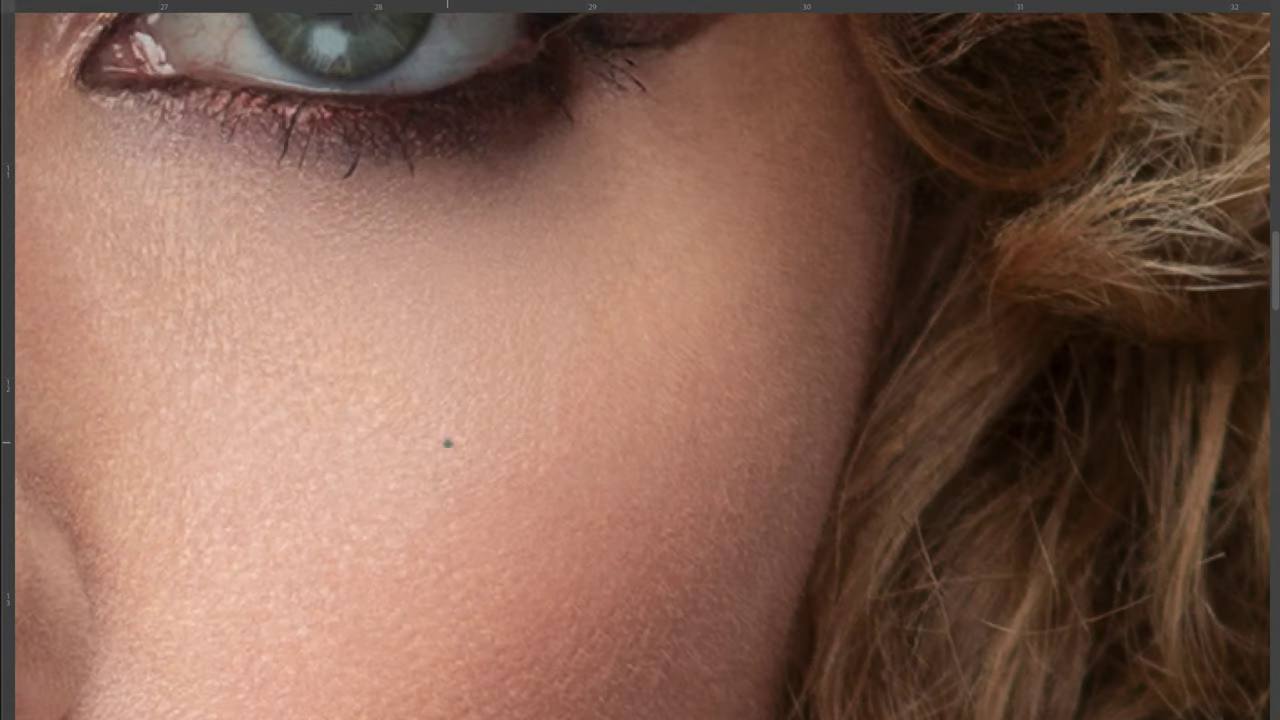
{"action": "scroll", "coordinate": [451, 434], "scroll_direction": "left", "scroll_amount": 2}
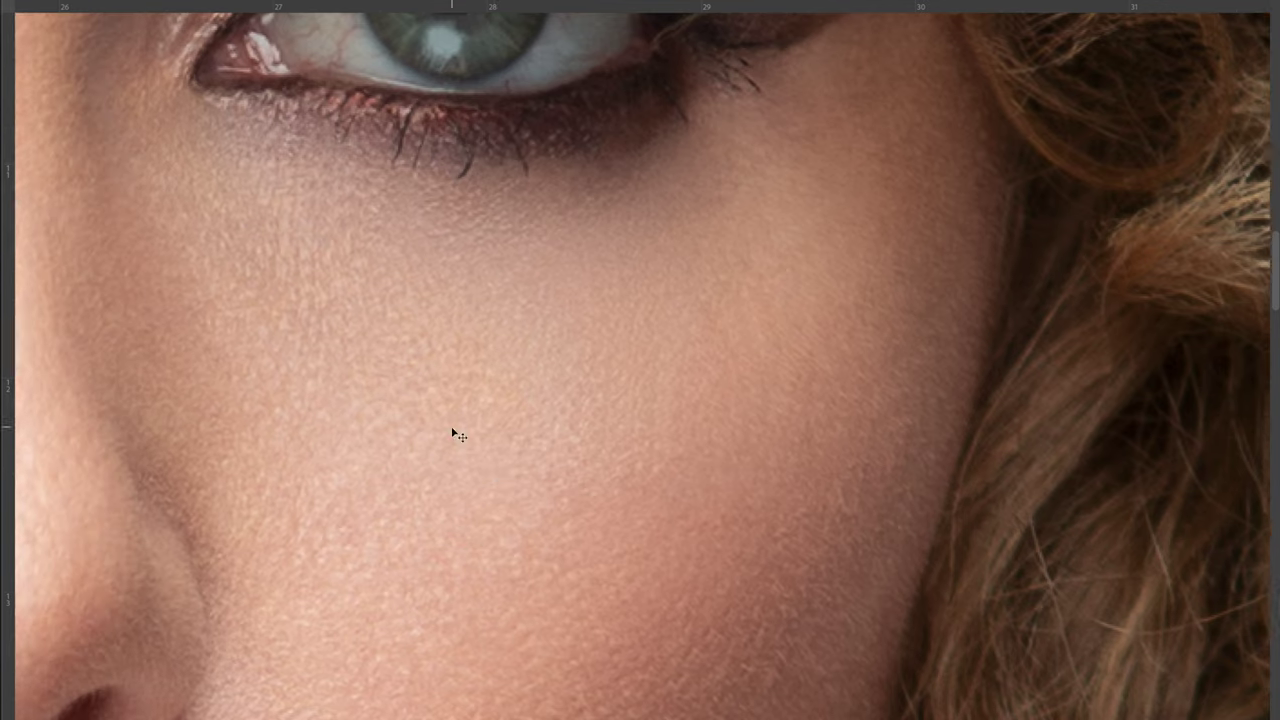
{"action": "scroll", "coordinate": [506, 260], "scroll_direction": "left", "scroll_amount": 3}
{"action": "scroll", "coordinate": [506, 260], "scroll_direction": "down", "scroll_amount": 1}
{"action": "scroll", "coordinate": [460, 218], "scroll_direction": "down", "scroll_amount": 2}
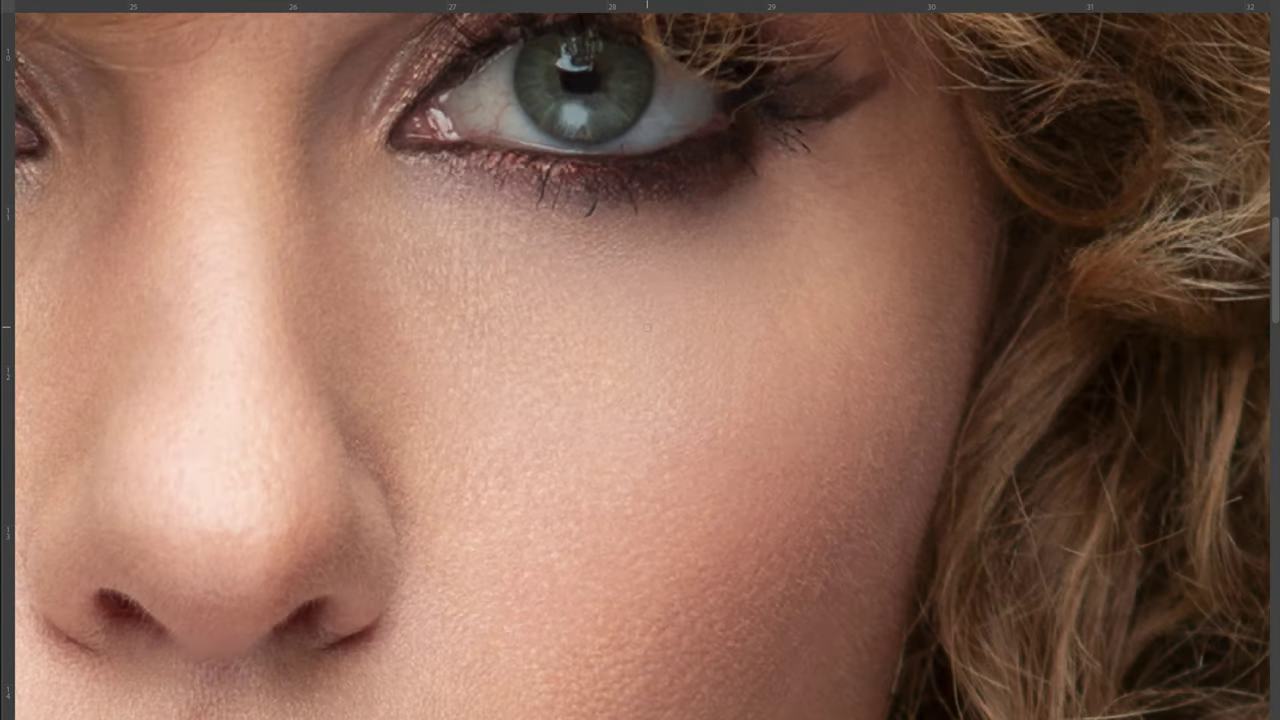
{"action": "scroll", "coordinate": [765, 368], "scroll_direction": "down", "scroll_amount": 3}
{"action": "scroll", "coordinate": [700, 450], "scroll_direction": "up", "scroll_amount": 5}
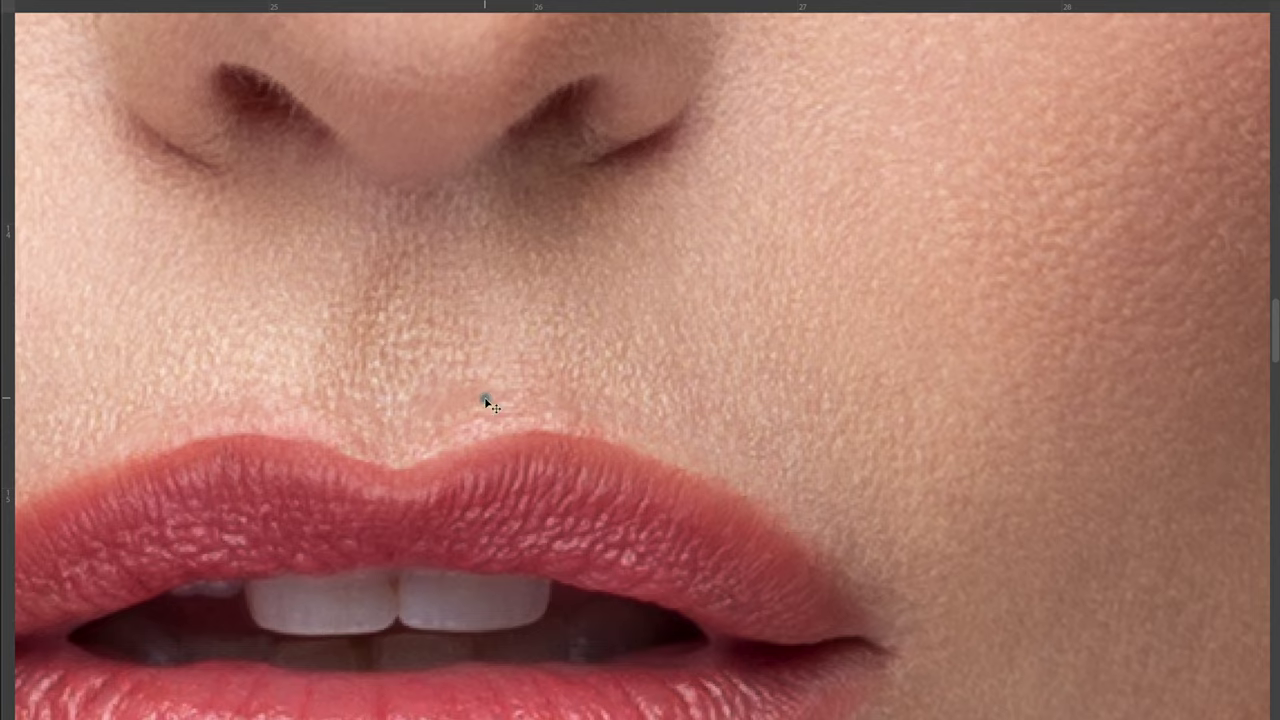
{"action": "scroll", "coordinate": [640, 360], "scroll_direction": "down", "scroll_amount": 2}
{"action": "scroll", "coordinate": [640, 360], "scroll_direction": "down", "scroll_amount": 3}
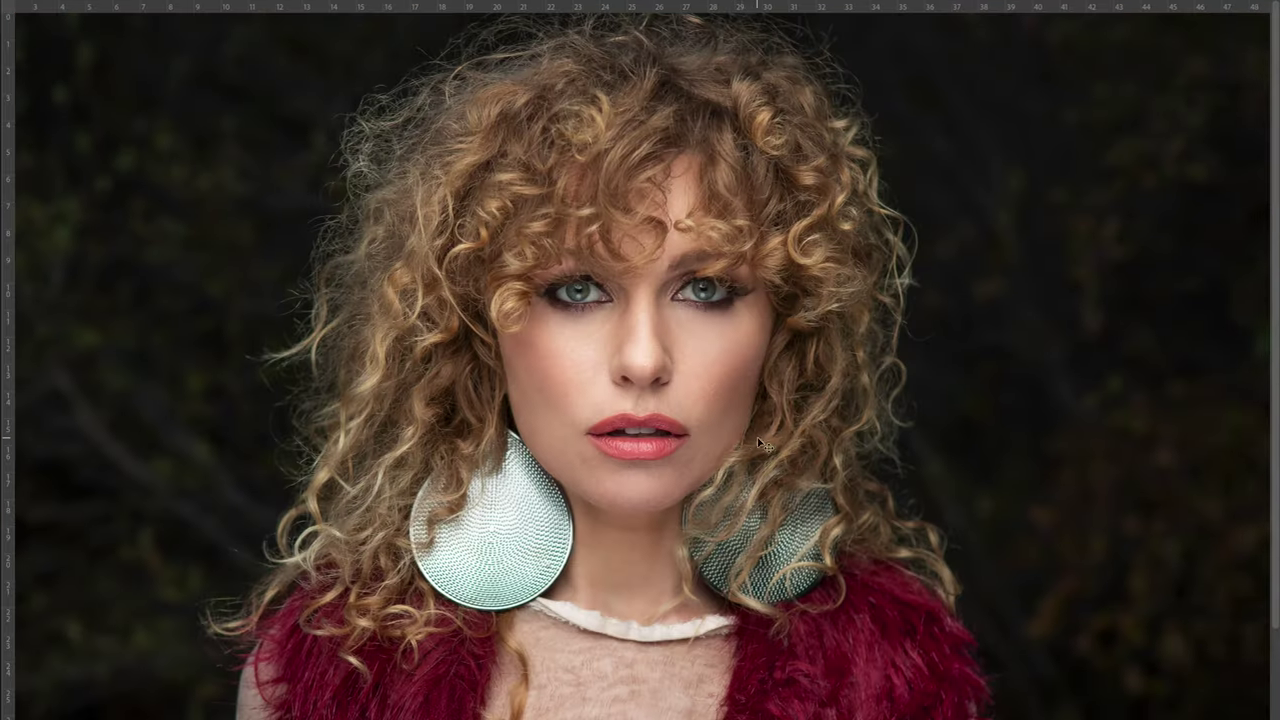
- Fit the photo on screen with Ctrl+0, then zoom into the face for black-and-white checking
{"action": "scroll", "coordinate": [640, 360], "scroll_direction": "up", "scroll_amount": 2}
{"action": "scroll", "coordinate": [640, 360], "scroll_direction": "down", "scroll_amount": 3}
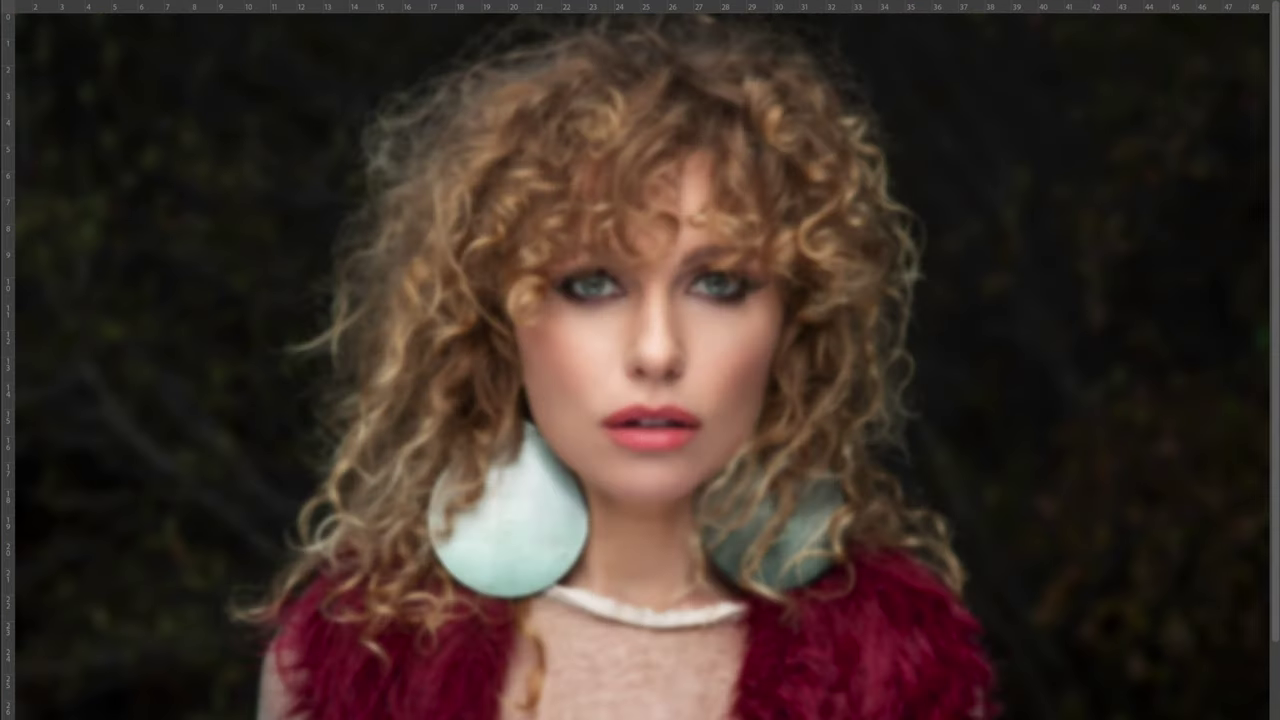
{"action": "scroll", "coordinate": [650, 340], "scroll_direction": "up", "scroll_amount": 2}
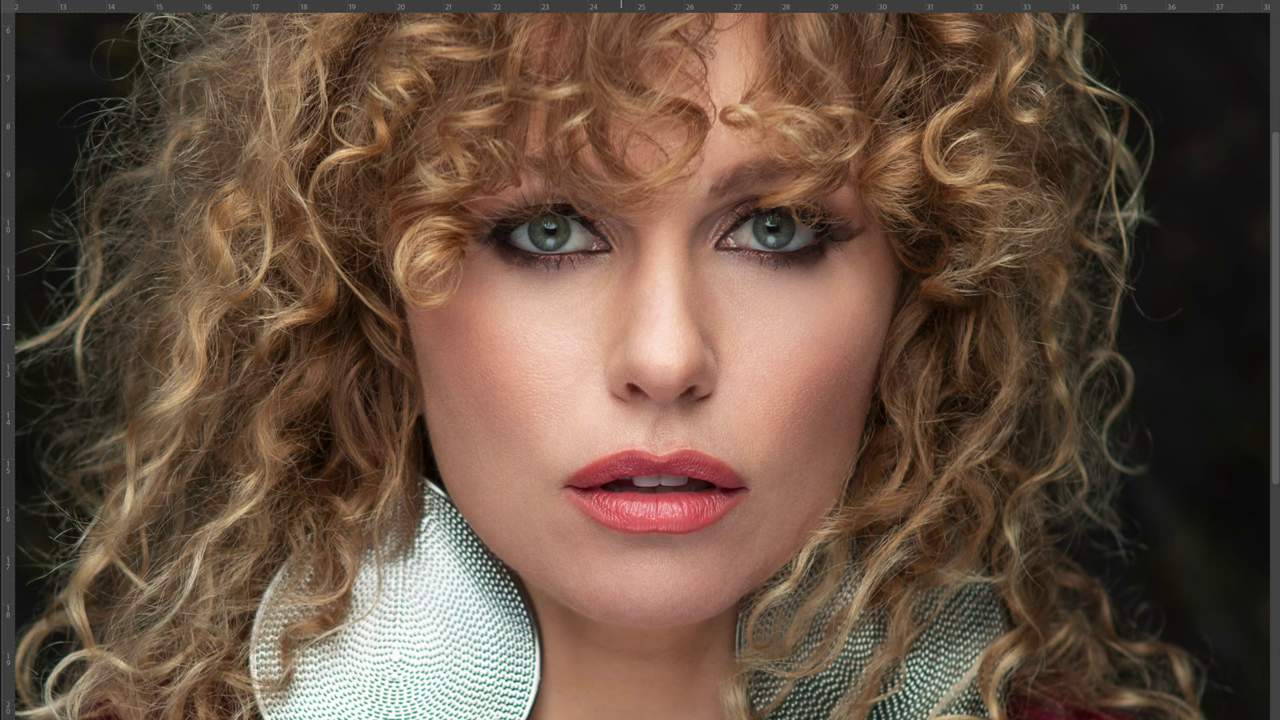
{"action": "scroll", "coordinate": [640, 298], "scroll_direction": "down", "scroll_amount": 1}
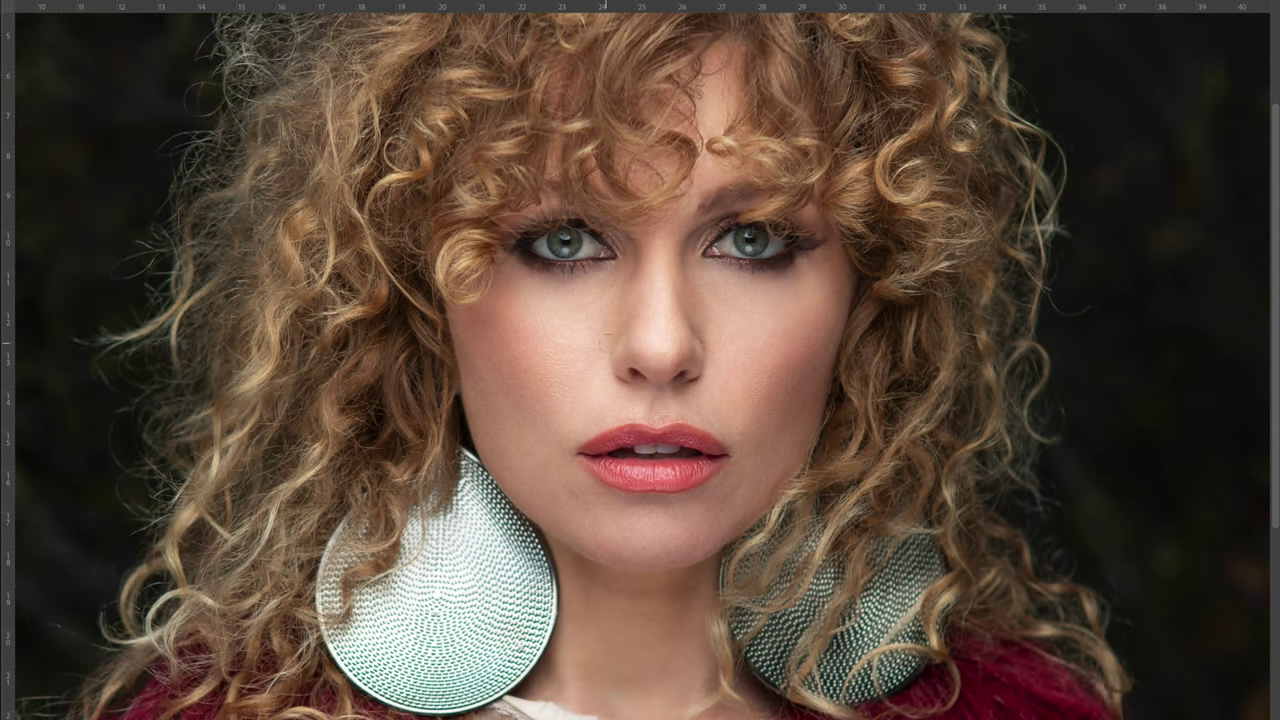
{"action": "scroll", "coordinate": [649, 298], "scroll_direction": "up", "scroll_amount": 1}
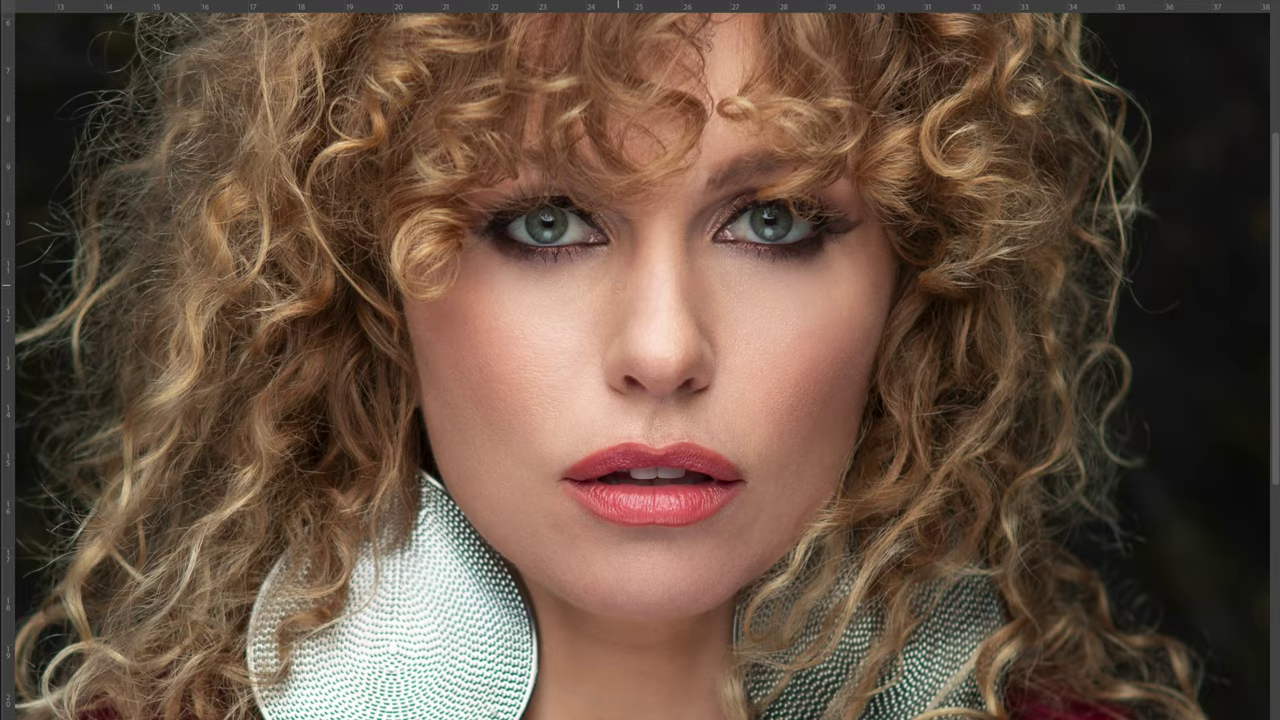
{"action": "key", "text": "ctrl+0"}
{"action": "scroll", "coordinate": [665, 312], "scroll_direction": "up", "scroll_amount": 4}
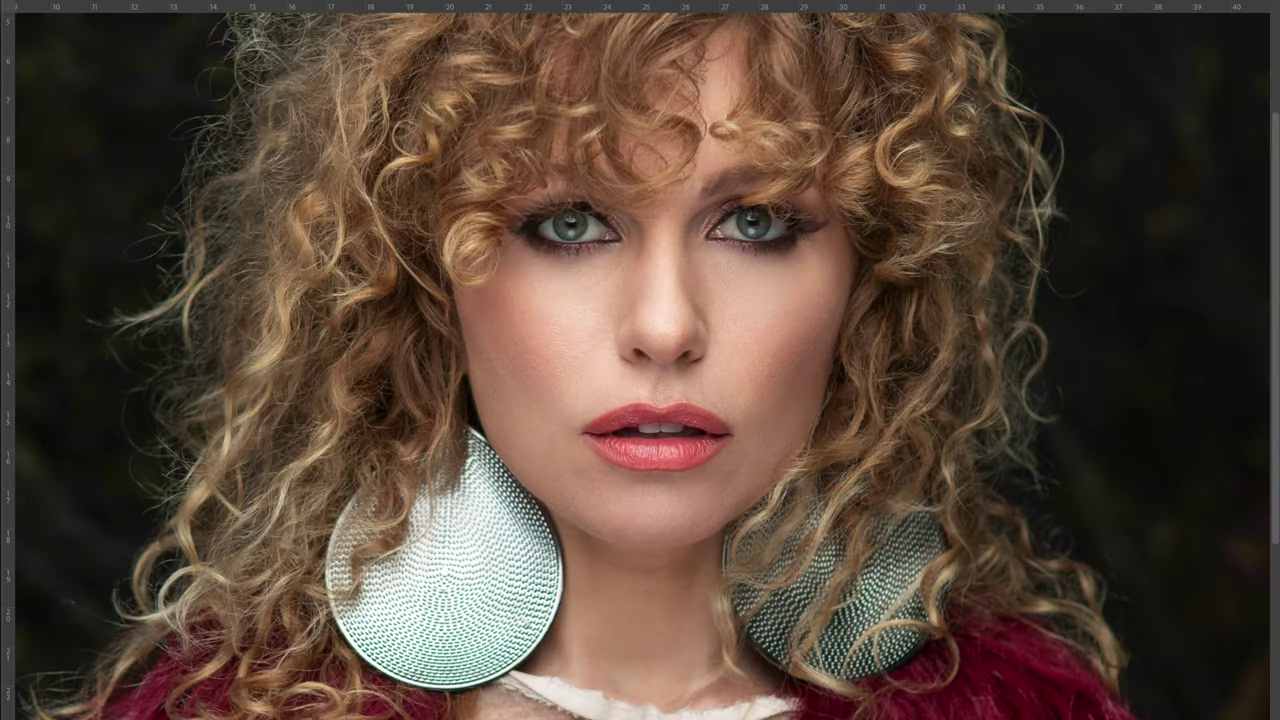
{"action": "scroll", "coordinate": [628, 298], "scroll_direction": "up", "scroll_amount": 3}
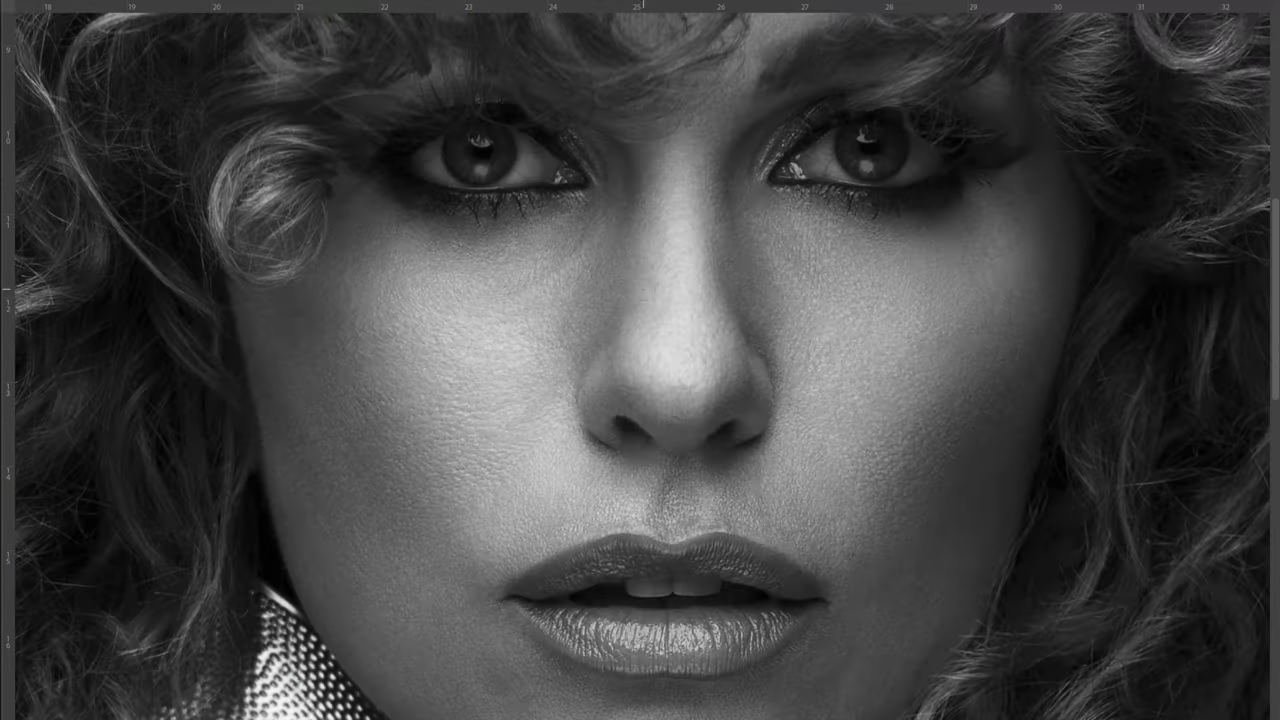
- With a smaller brush, even out the blotchy skin under the eyes and beside the nose
{"action": "scroll", "coordinate": [633, 165], "scroll_direction": "up", "scroll_amount": 3}
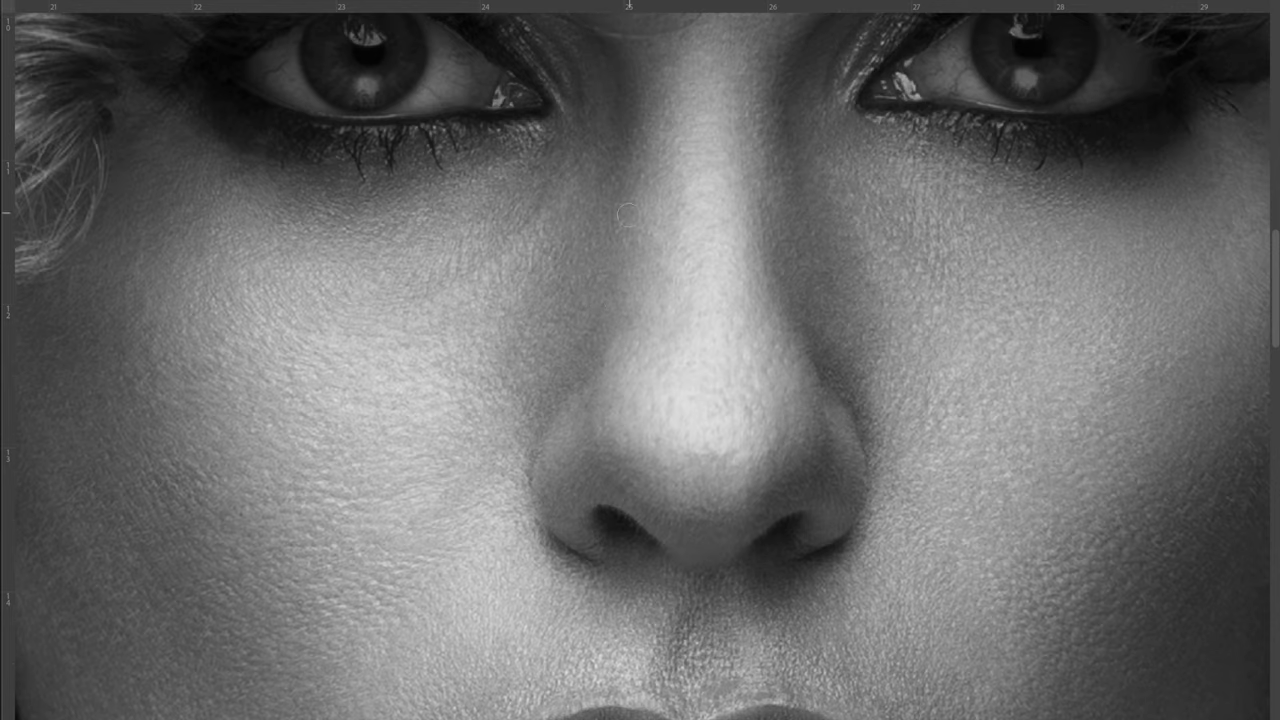
{"action": "scroll", "coordinate": [627, 214], "scroll_direction": "down", "scroll_amount": 5}
{"action": "scroll", "coordinate": [654, 272], "scroll_direction": "up", "scroll_amount": 4}
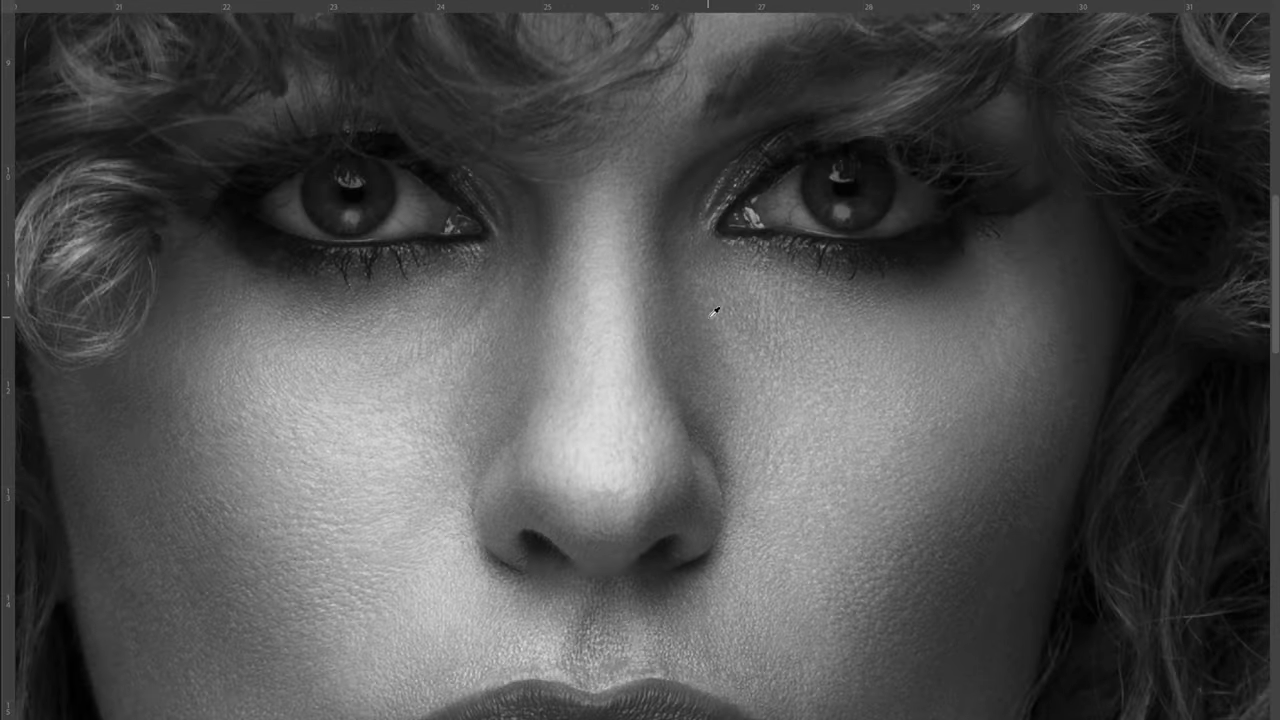
{"action": "scroll", "coordinate": [593, 299], "scroll_direction": "up", "scroll_amount": 3}
{"action": "scroll", "coordinate": [544, 255], "scroll_direction": "up", "scroll_amount": 4}
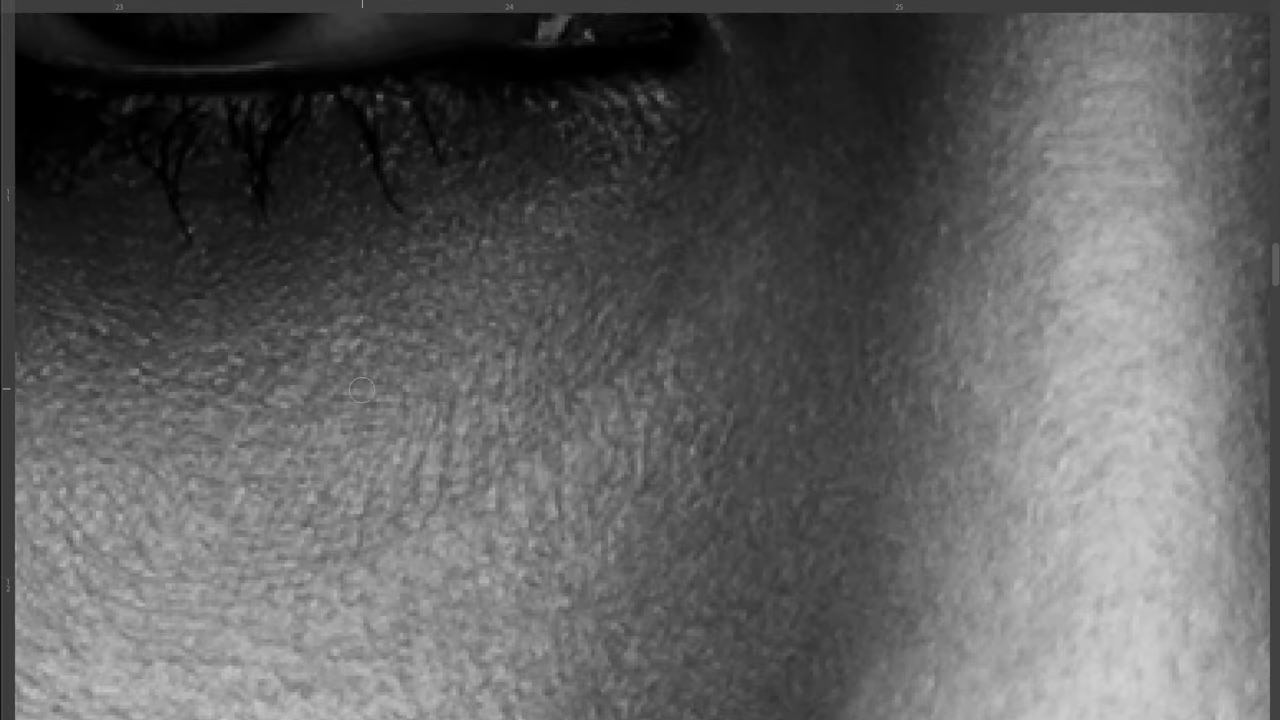
{"action": "scroll", "coordinate": [674, 280], "scroll_direction": "up", "scroll_amount": 1}
{"action": "scroll", "coordinate": [653, 259], "scroll_direction": "up", "scroll_amount": 1}
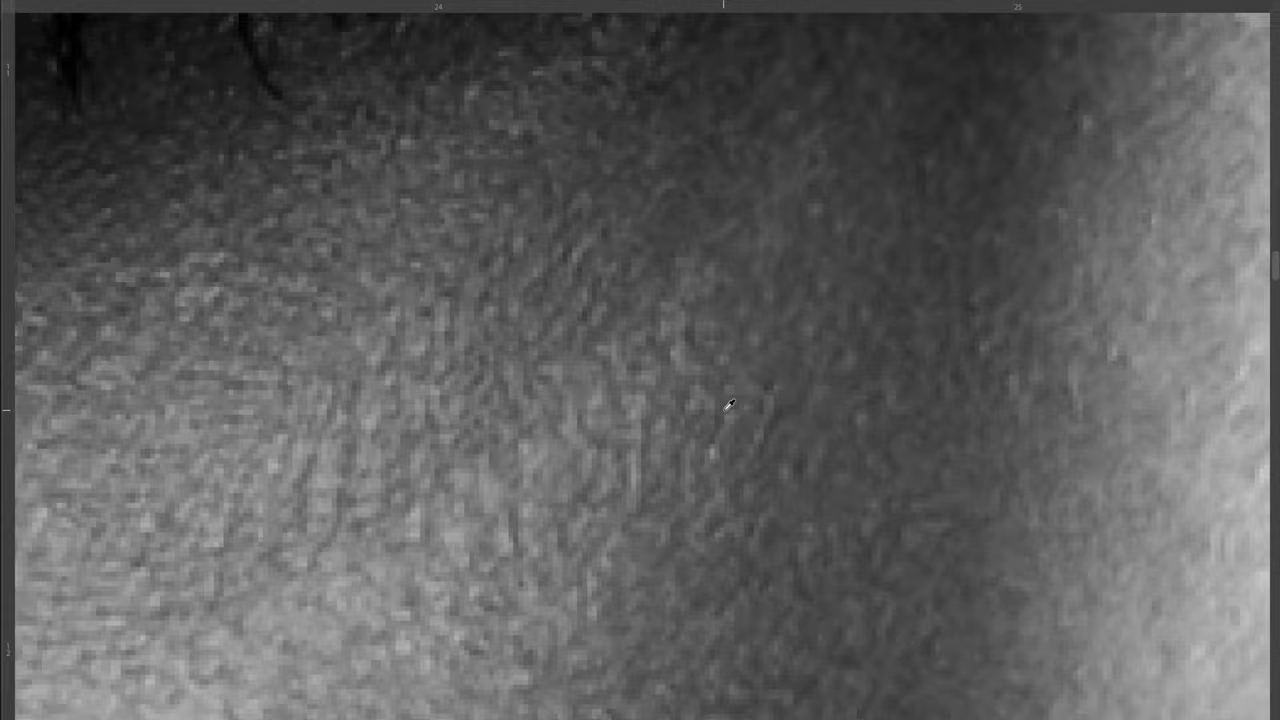
{"action": "scroll", "coordinate": [730, 395], "scroll_direction": "down", "scroll_amount": 2}
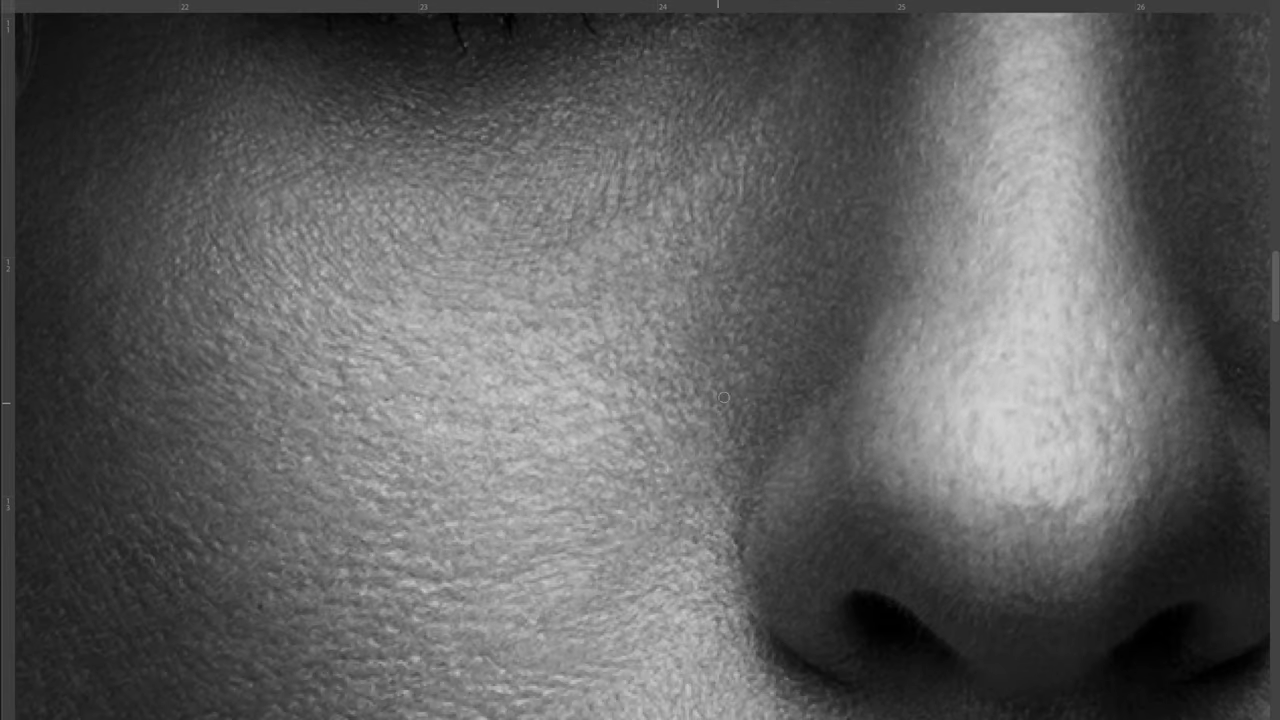
{"action": "scroll", "coordinate": [742, 539], "scroll_direction": "down", "scroll_amount": 2}
{"action": "scroll", "coordinate": [760, 345], "scroll_direction": "up", "scroll_amount": 1}
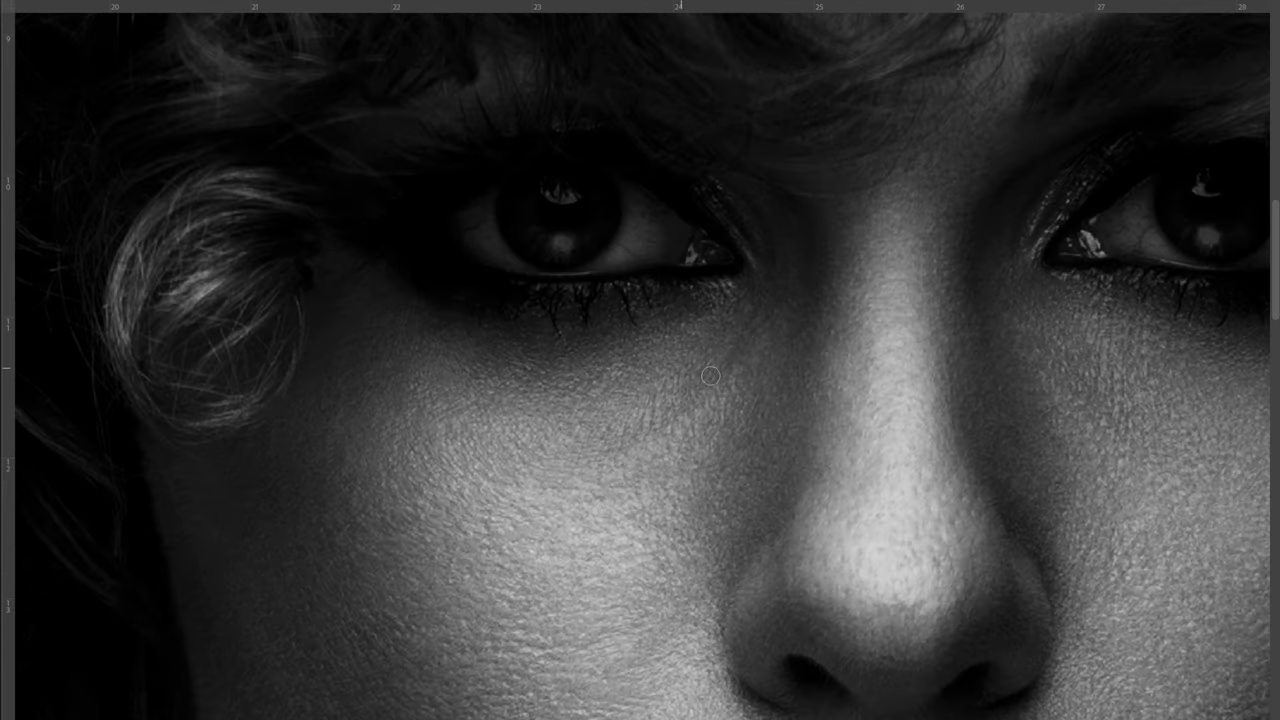
{"action": "scroll", "coordinate": [758, 413], "scroll_direction": "right", "scroll_amount": 3}
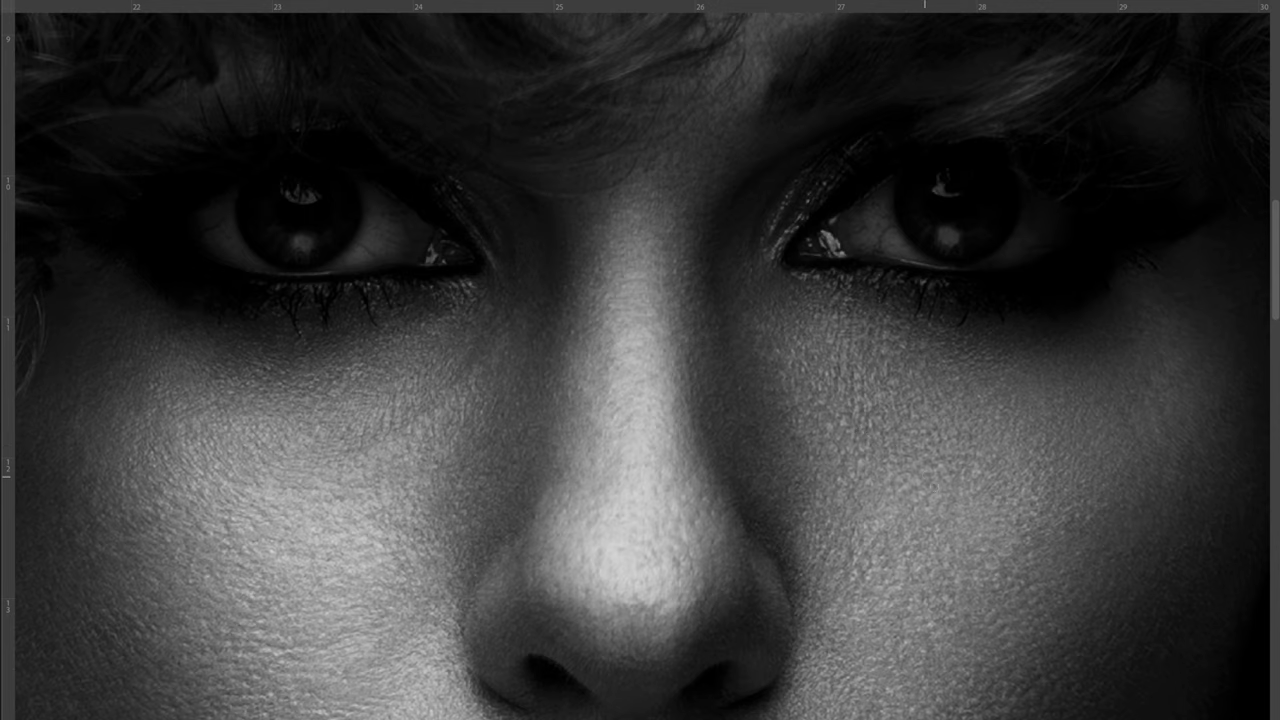
{"action": "scroll", "coordinate": [926, 478], "scroll_direction": "down", "scroll_amount": 1}
{"action": "scroll", "coordinate": [800, 560], "scroll_direction": "down", "scroll_amount": 1}
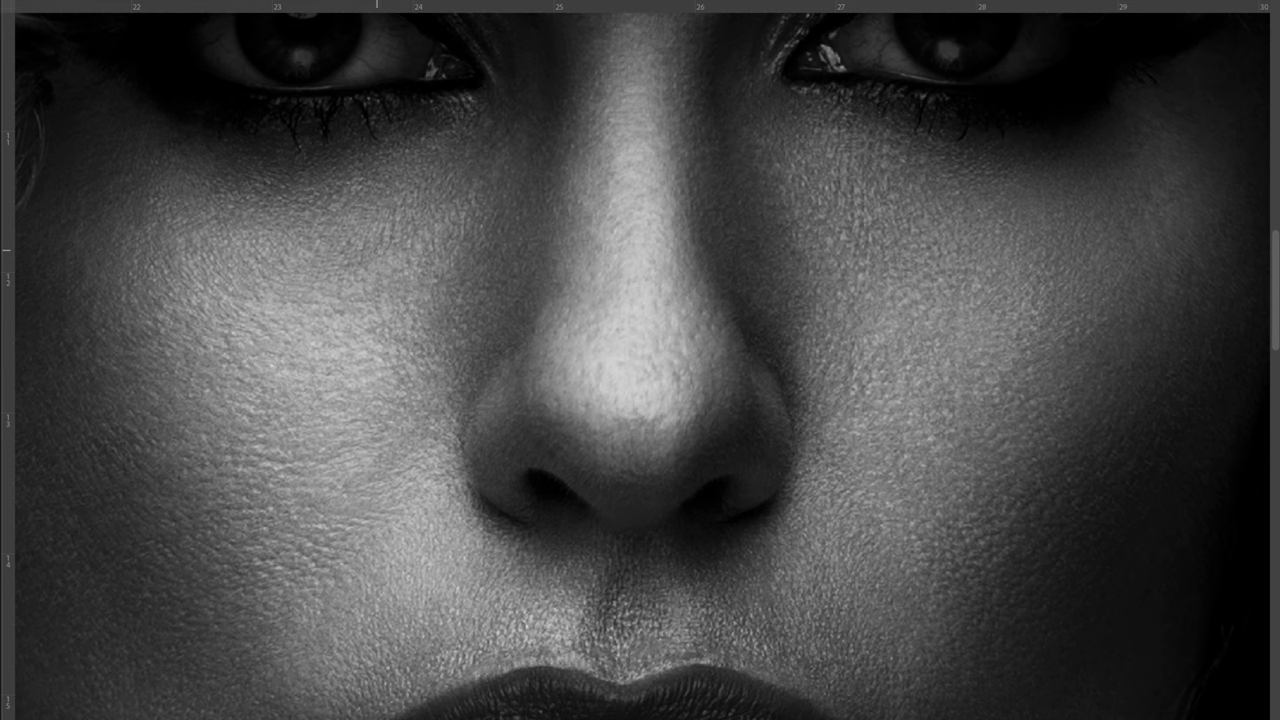
{"action": "scroll", "coordinate": [410, 242], "scroll_direction": "down", "scroll_amount": 1}
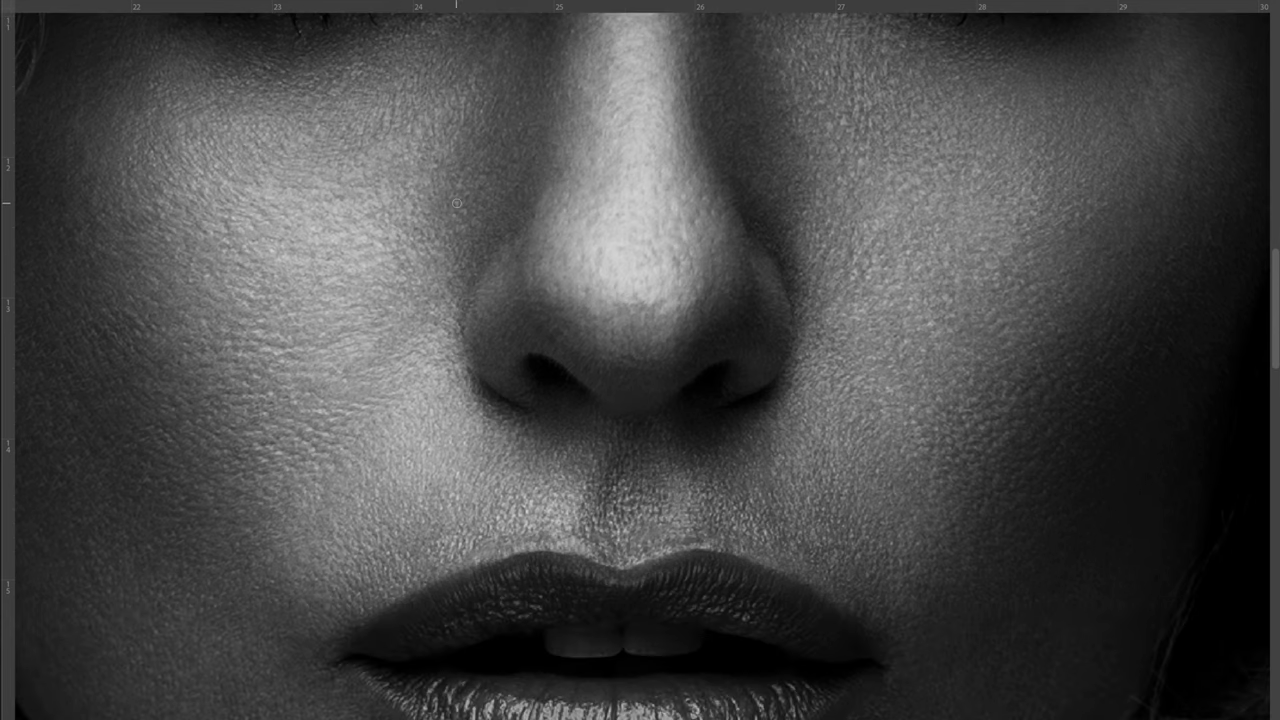
{"action": "scroll", "coordinate": [456, 203], "scroll_direction": "down", "scroll_amount": 1}
{"action": "scroll", "coordinate": [300, 400], "scroll_direction": "down", "scroll_amount": 2}
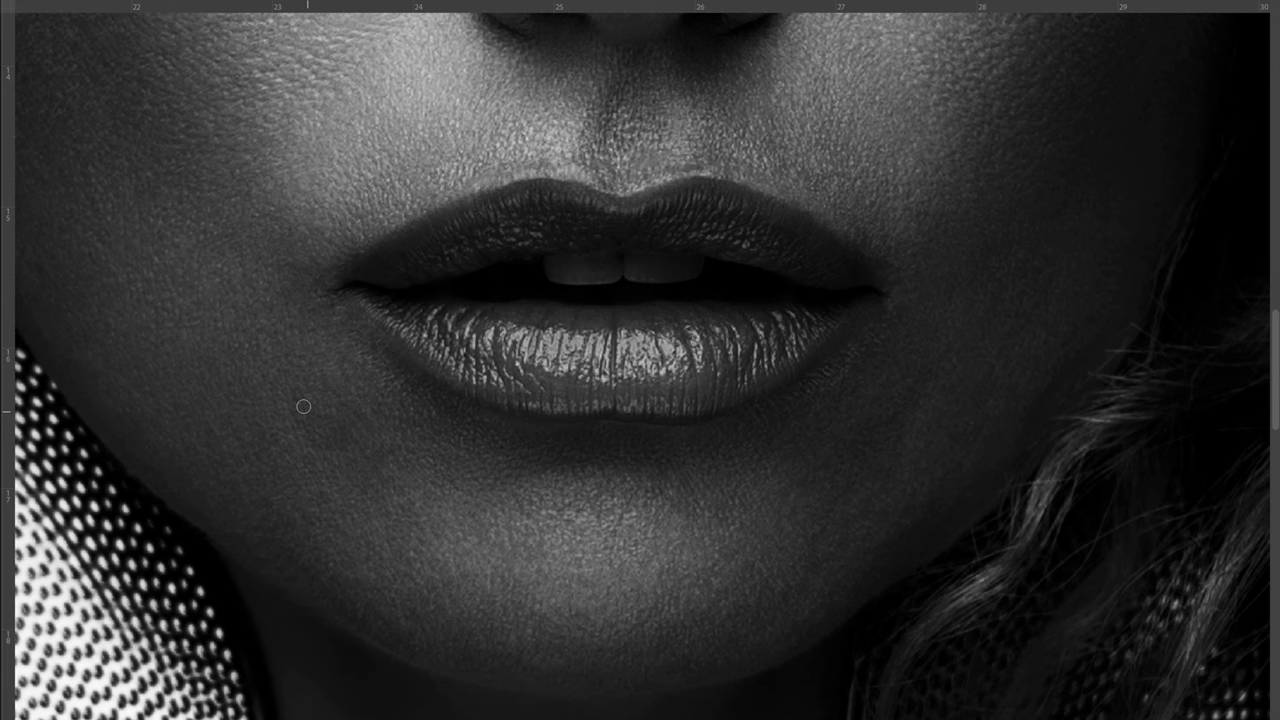
{"action": "scroll", "coordinate": [373, 337], "scroll_direction": "down", "scroll_amount": 1}
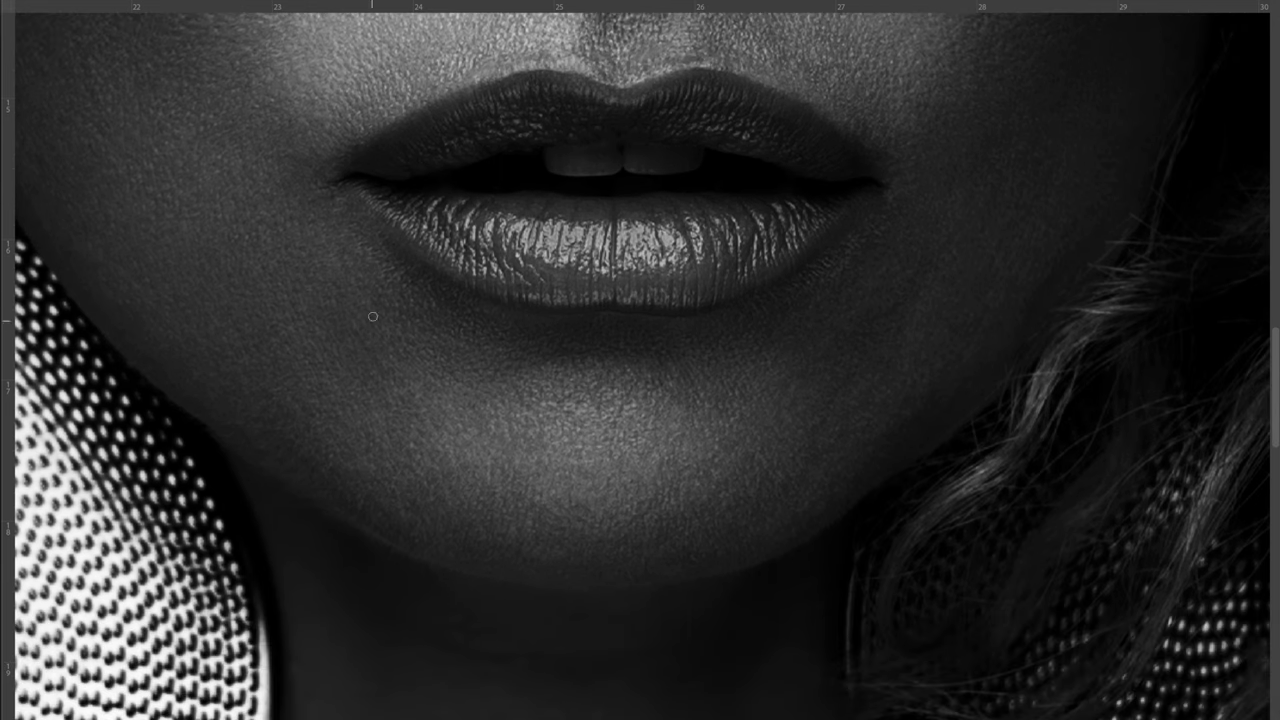
{"action": "key", "text": "bracketleft"}
{"action": "key", "text": "bracketleft"}
{"action": "key", "text": "bracketleft"}
{"action": "scroll", "coordinate": [829, 492], "scroll_direction": "up", "scroll_amount": 4}
{"action": "scroll", "coordinate": [925, 436], "scroll_direction": "up", "scroll_amount": 2}
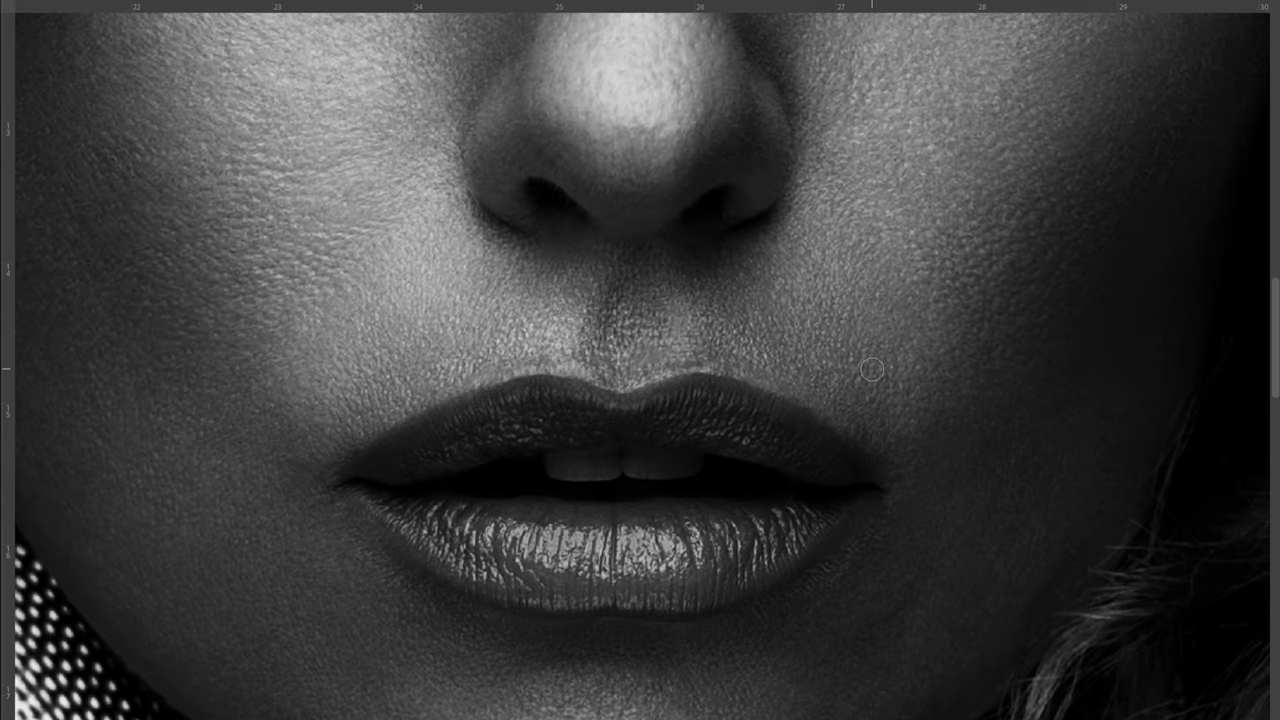
{"action": "scroll", "coordinate": [833, 326], "scroll_direction": "down", "scroll_amount": 2}
{"action": "scroll", "coordinate": [693, 471], "scroll_direction": "up", "scroll_amount": 2}
- Shrink the brush further and smooth the light and dark patches around the lips and chin
{"action": "key", "text": "bracketleft"}
{"action": "key", "text": "bracketleft"}
{"action": "key", "text": "bracketleft"}
{"action": "scroll", "coordinate": [697, 539], "scroll_direction": "up", "scroll_amount": 1}
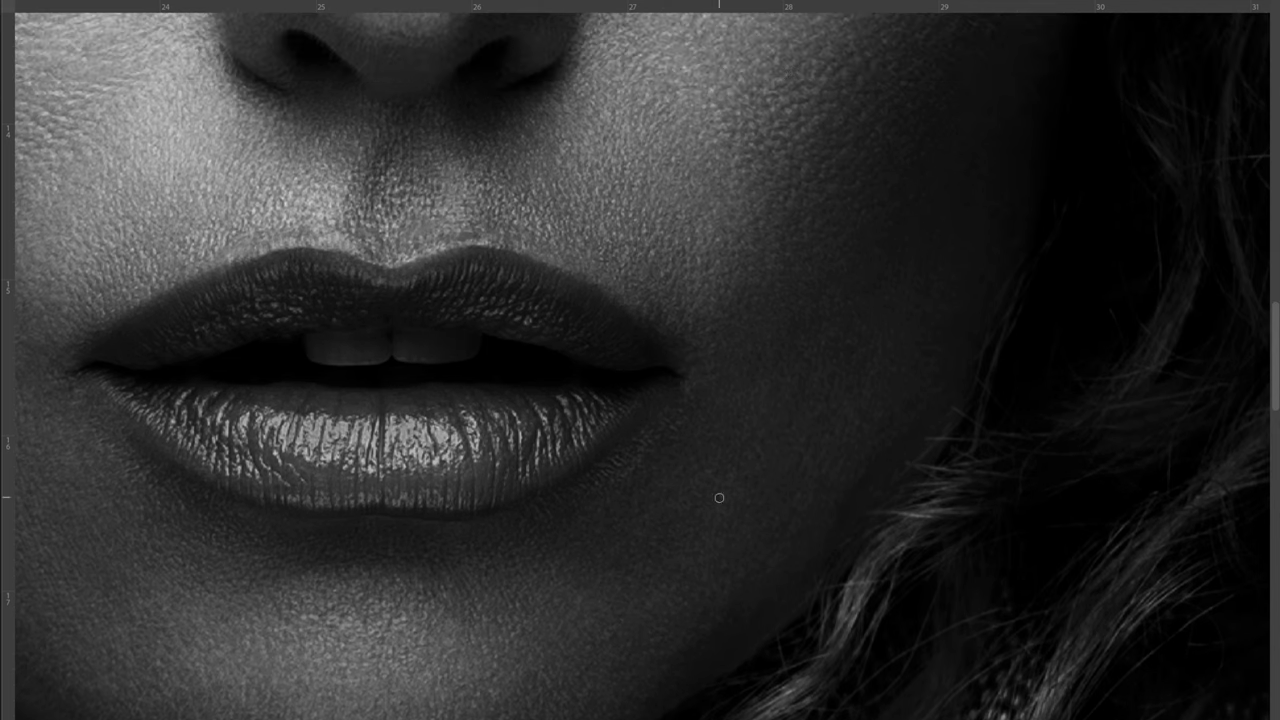
{"action": "scroll", "coordinate": [725, 585], "scroll_direction": "down", "scroll_amount": 1}
{"action": "scroll", "coordinate": [600, 560], "scroll_direction": "up", "scroll_amount": 2}
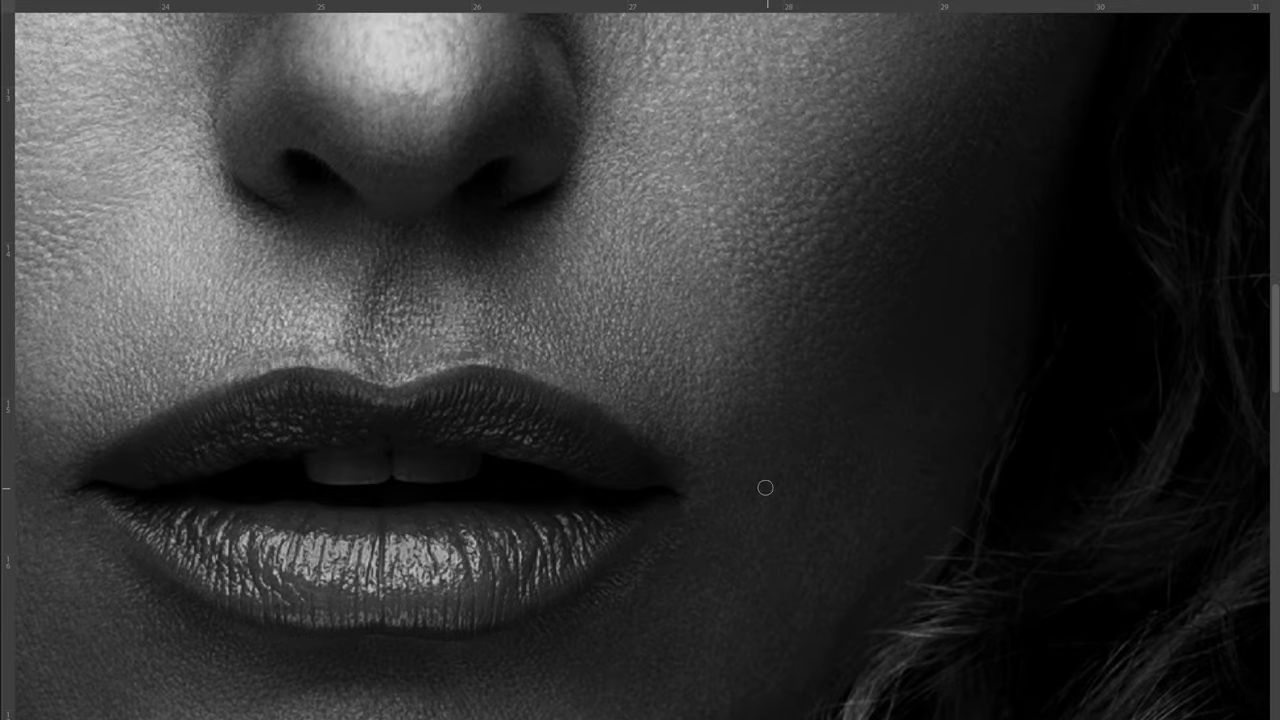
{"action": "scroll", "coordinate": [800, 460], "scroll_direction": "down", "scroll_amount": 2}
{"action": "scroll", "coordinate": [730, 370], "scroll_direction": "down", "scroll_amount": 2}
{"action": "scroll", "coordinate": [742, 392], "scroll_direction": "down", "scroll_amount": 3}
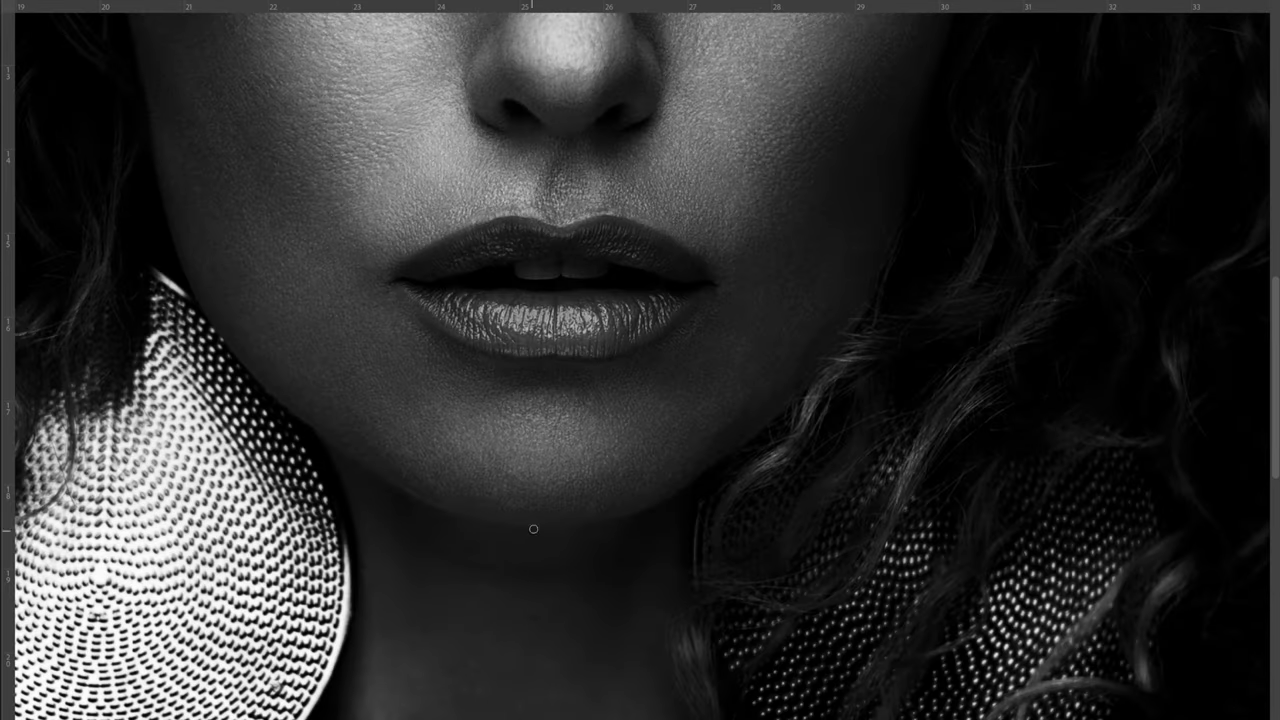
{"action": "scroll", "coordinate": [485, 482], "scroll_direction": "up", "scroll_amount": 3}
{"action": "scroll", "coordinate": [689, 513], "scroll_direction": "down", "scroll_amount": 3}
{"action": "scroll", "coordinate": [535, 449], "scroll_direction": "up", "scroll_amount": 3}
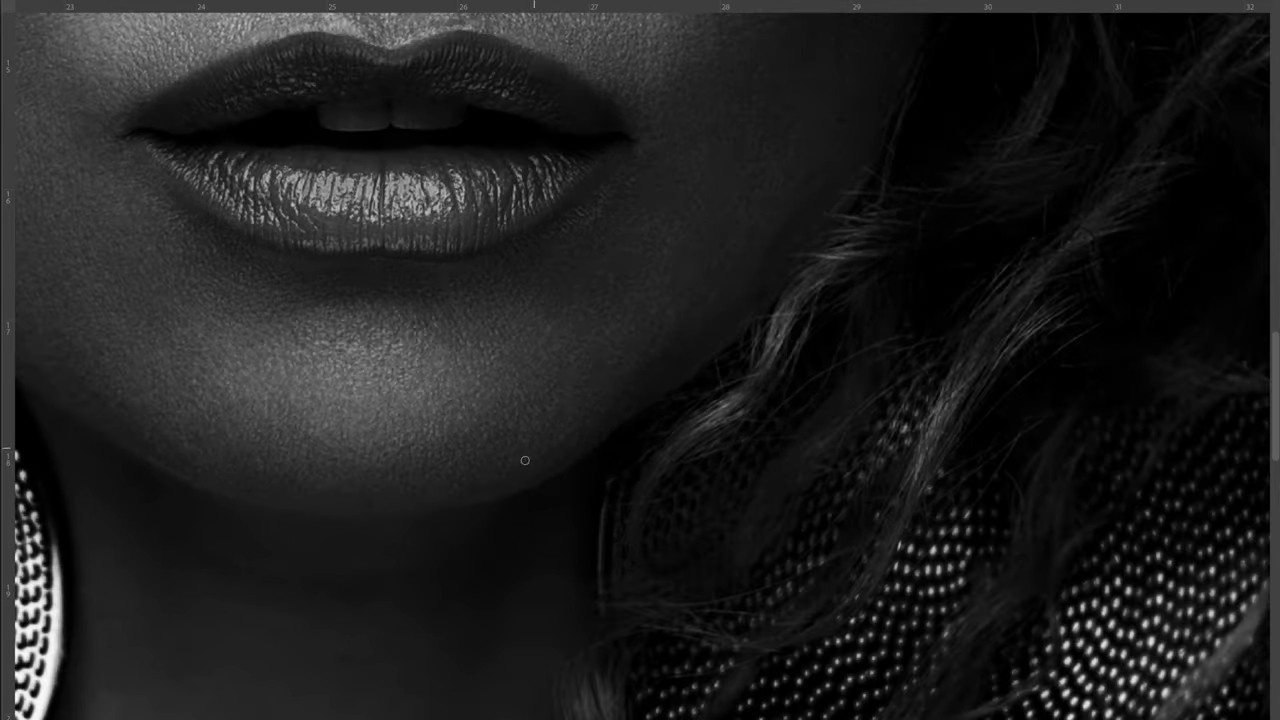
{"action": "scroll", "coordinate": [535, 449], "scroll_direction": "down", "scroll_amount": 3}
{"action": "scroll", "coordinate": [535, 449], "scroll_direction": "up", "scroll_amount": 1}
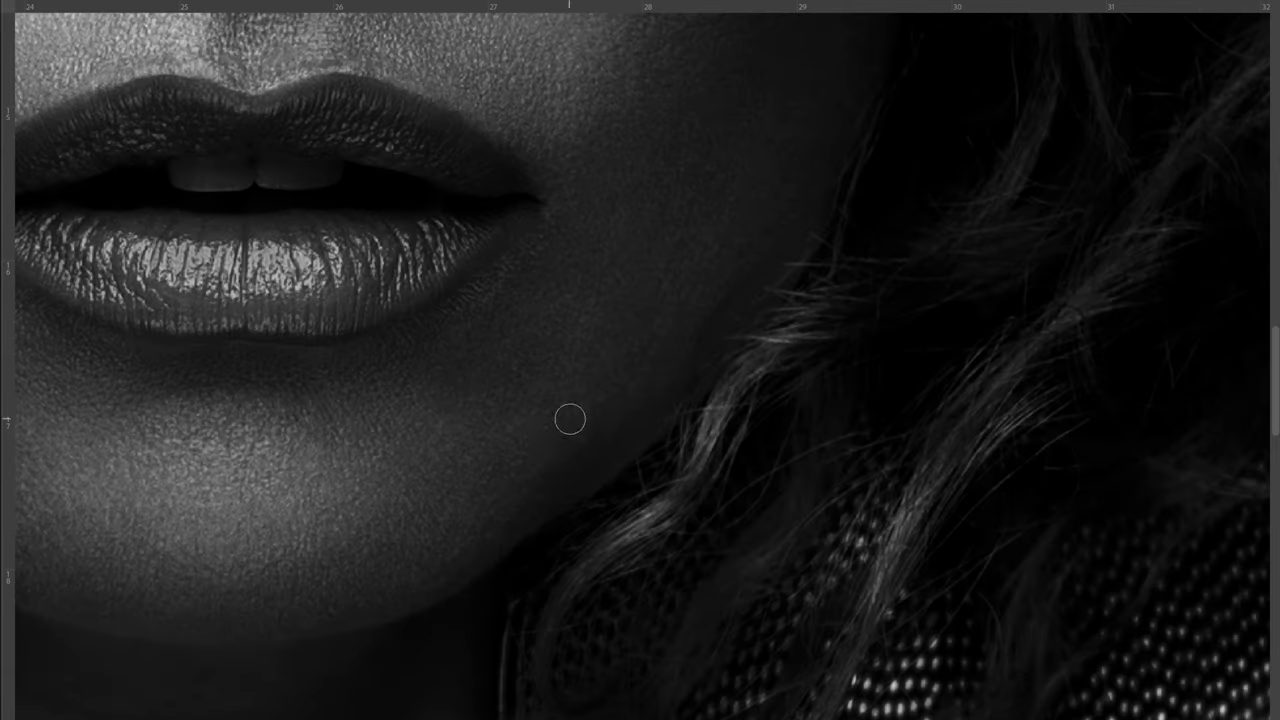
{"action": "scroll", "coordinate": [566, 423], "scroll_direction": "down", "scroll_amount": 3}
{"action": "scroll", "coordinate": [680, 485], "scroll_direction": "up", "scroll_amount": 3}
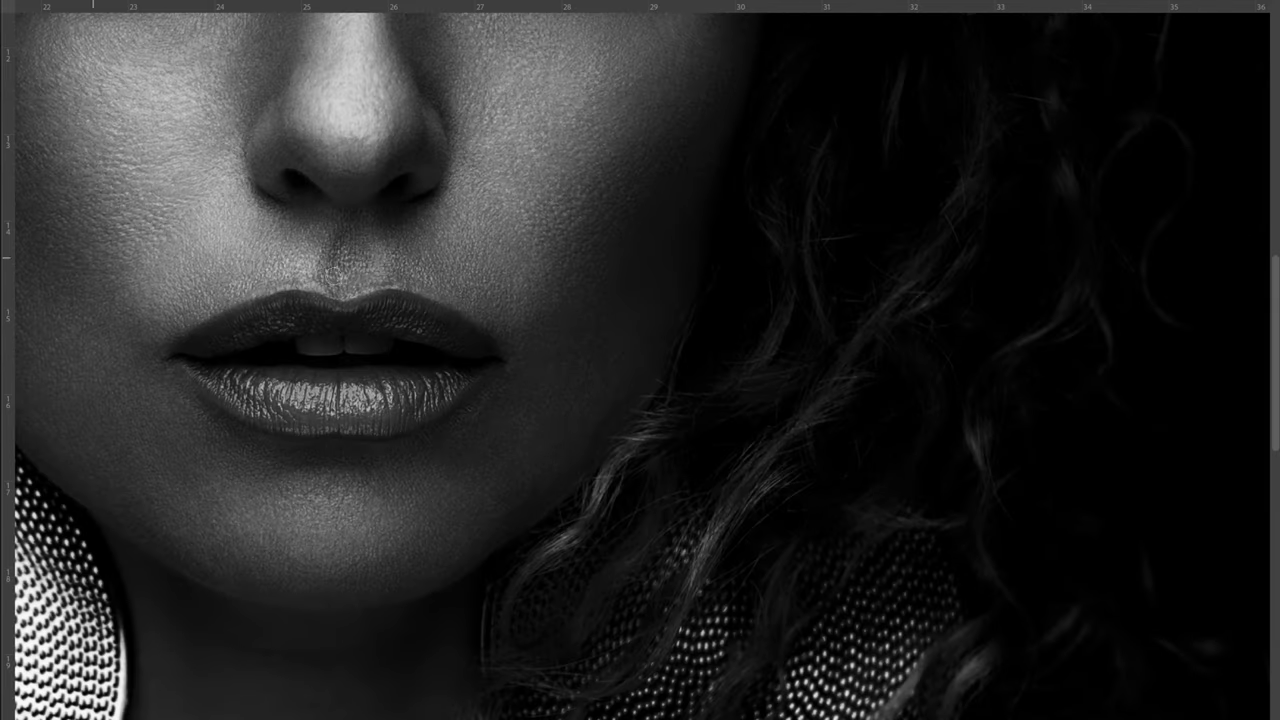
{"action": "scroll", "coordinate": [561, 394], "scroll_direction": "up", "scroll_amount": 1}
{"action": "scroll", "coordinate": [515, 557], "scroll_direction": "up", "scroll_amount": 1}
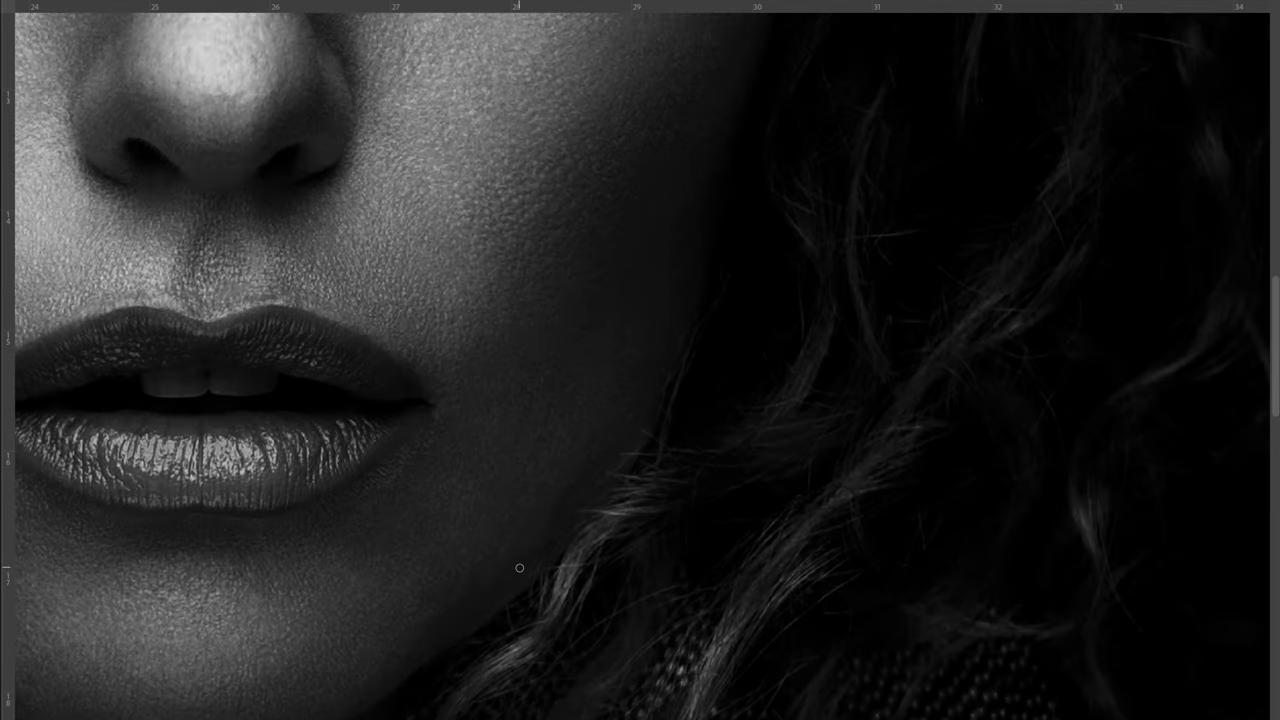
{"action": "scroll", "coordinate": [533, 477], "scroll_direction": "up", "scroll_amount": 1}
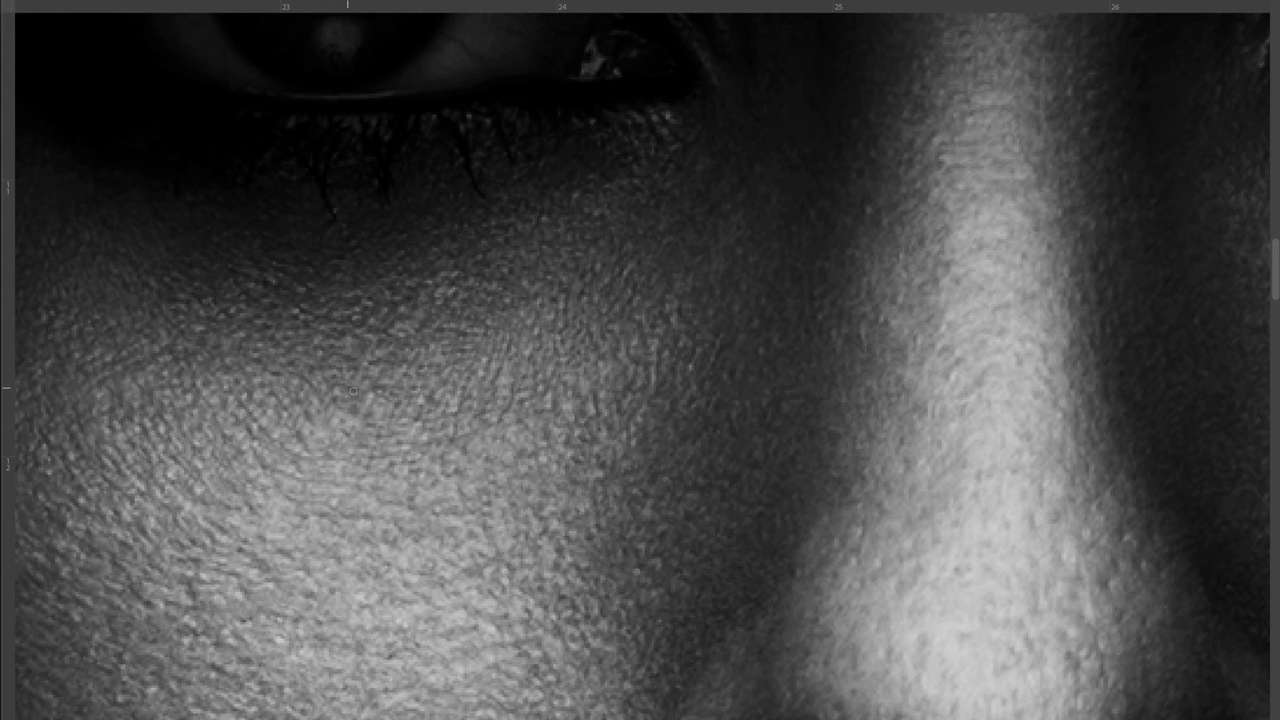
- Fit the whole portrait on screen twice to review the cheek and under-eye retouching, zooming back in
{"action": "key", "text": "ctrl+0"}
{"action": "scroll", "coordinate": [517, 404], "scroll_direction": "up", "scroll_amount": 5}
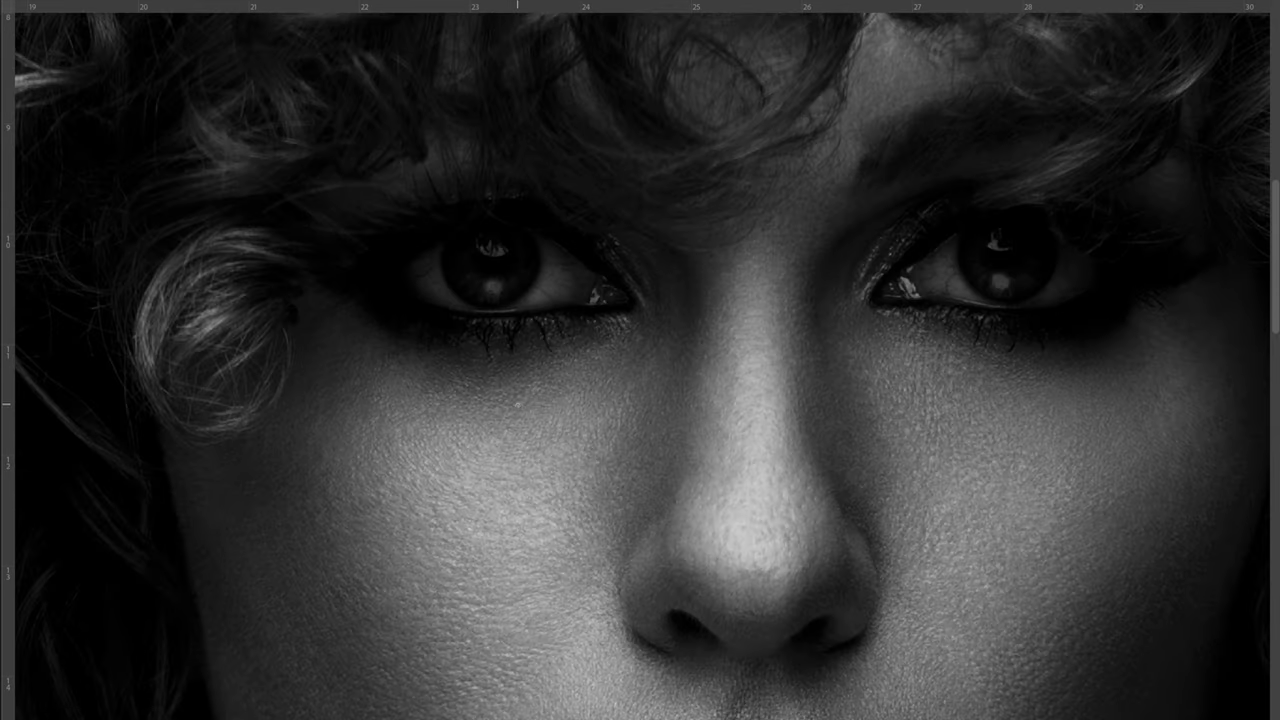
{"action": "scroll", "coordinate": [640, 366], "scroll_direction": "right", "scroll_amount": 5}
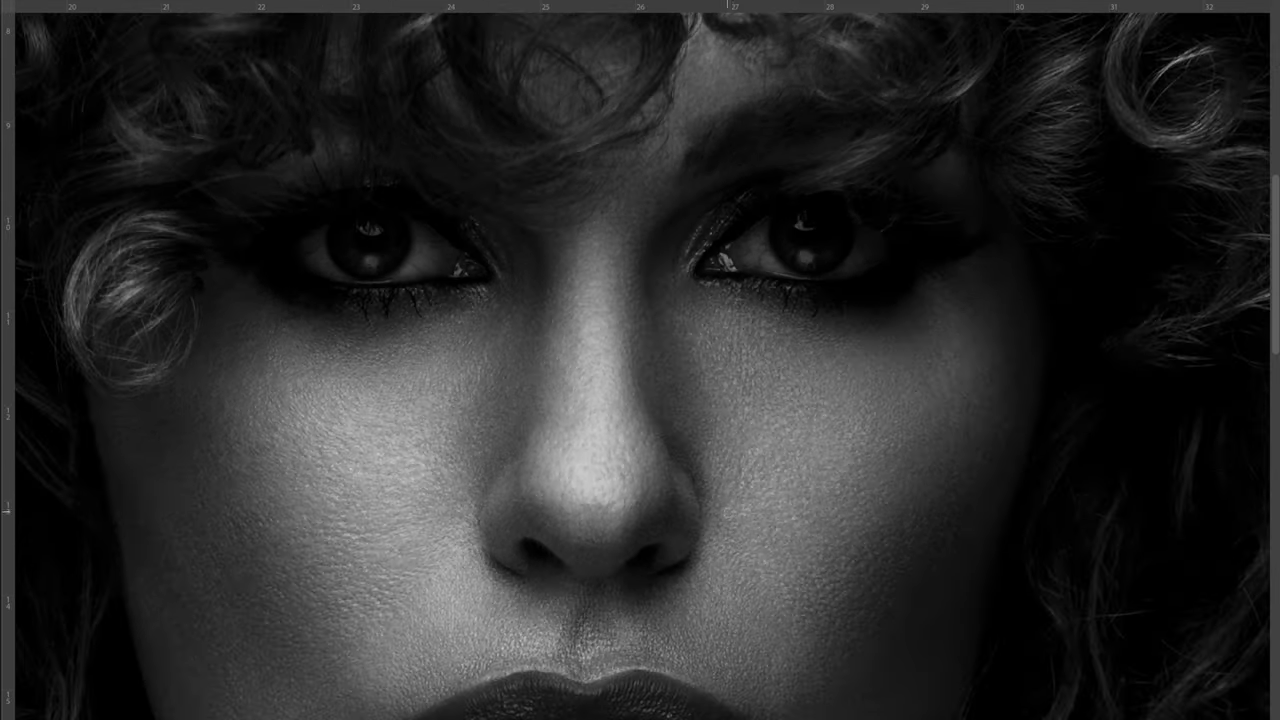
{"action": "key", "text": "ctrl+0"}
{"action": "scroll", "coordinate": [544, 493], "scroll_direction": "up", "scroll_amount": 5}
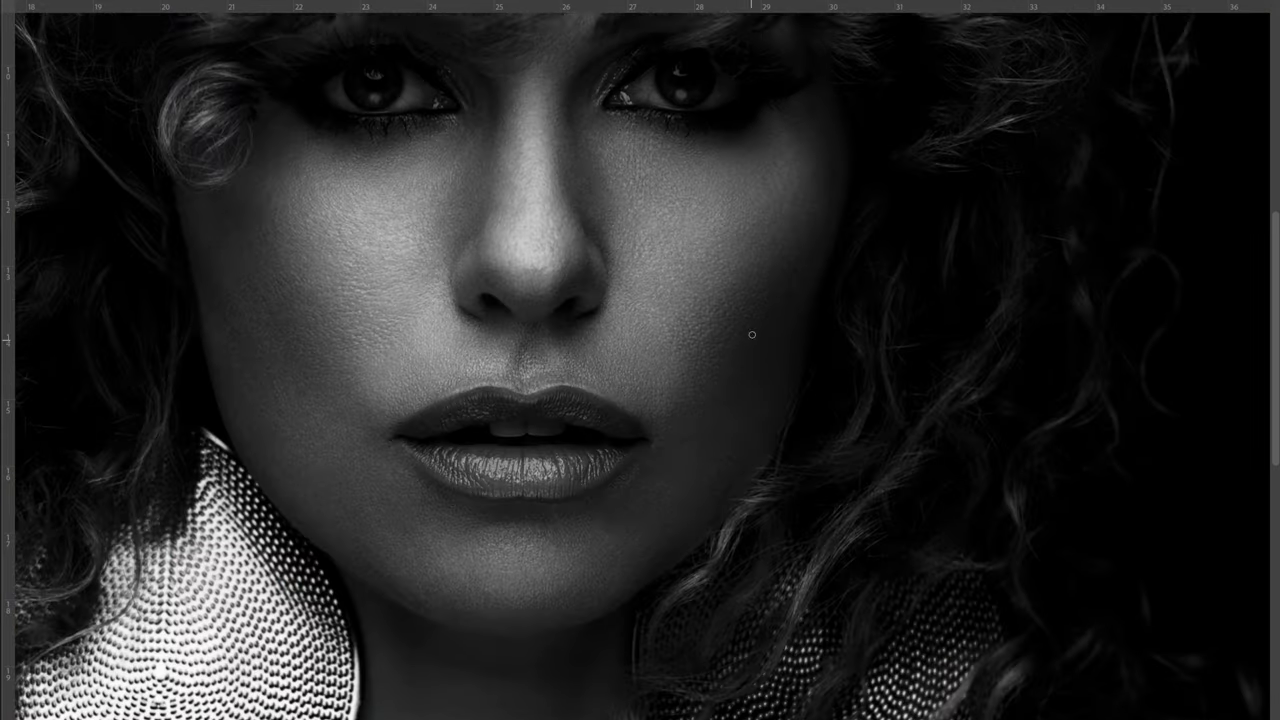
- Zoom out to view the sharp full portrait with face, curly hair and earrings
{"action": "scroll", "coordinate": [677, 430], "scroll_direction": "up", "scroll_amount": 2}
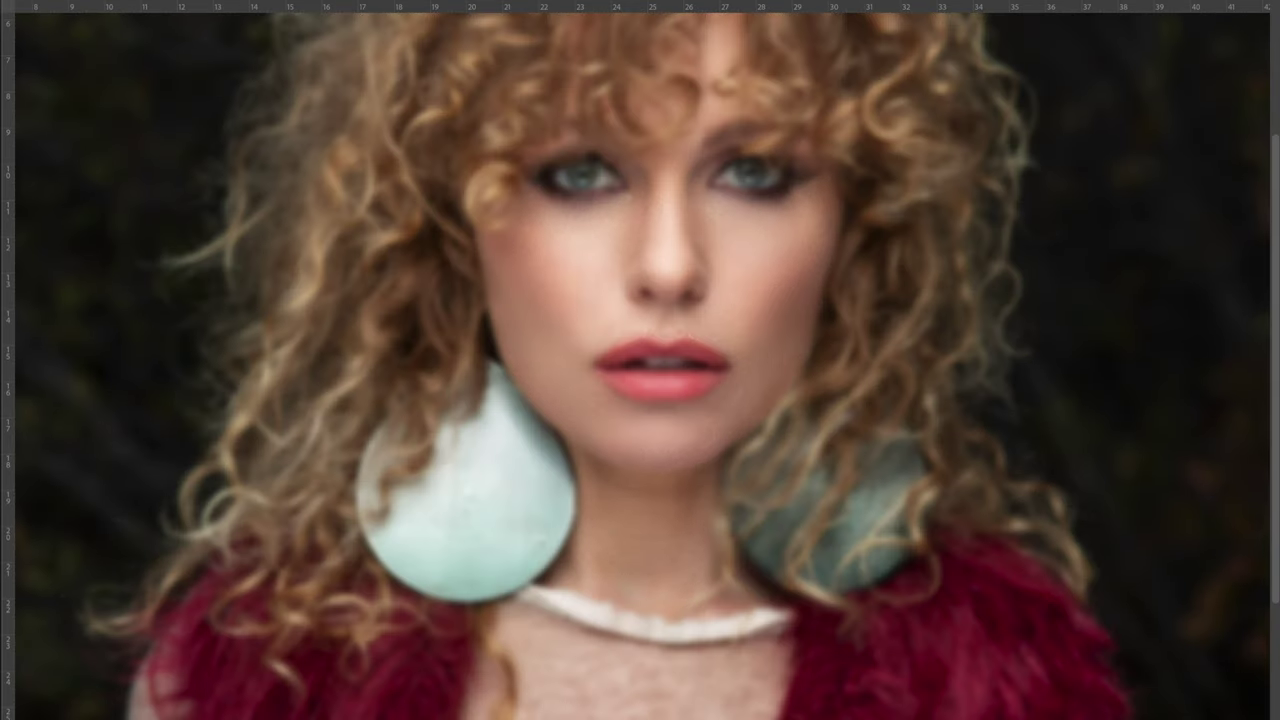
{"action": "scroll", "coordinate": [603, 347], "scroll_direction": "up", "scroll_amount": 5}
{"action": "scroll", "coordinate": [603, 347], "scroll_direction": "down", "scroll_amount": 4}
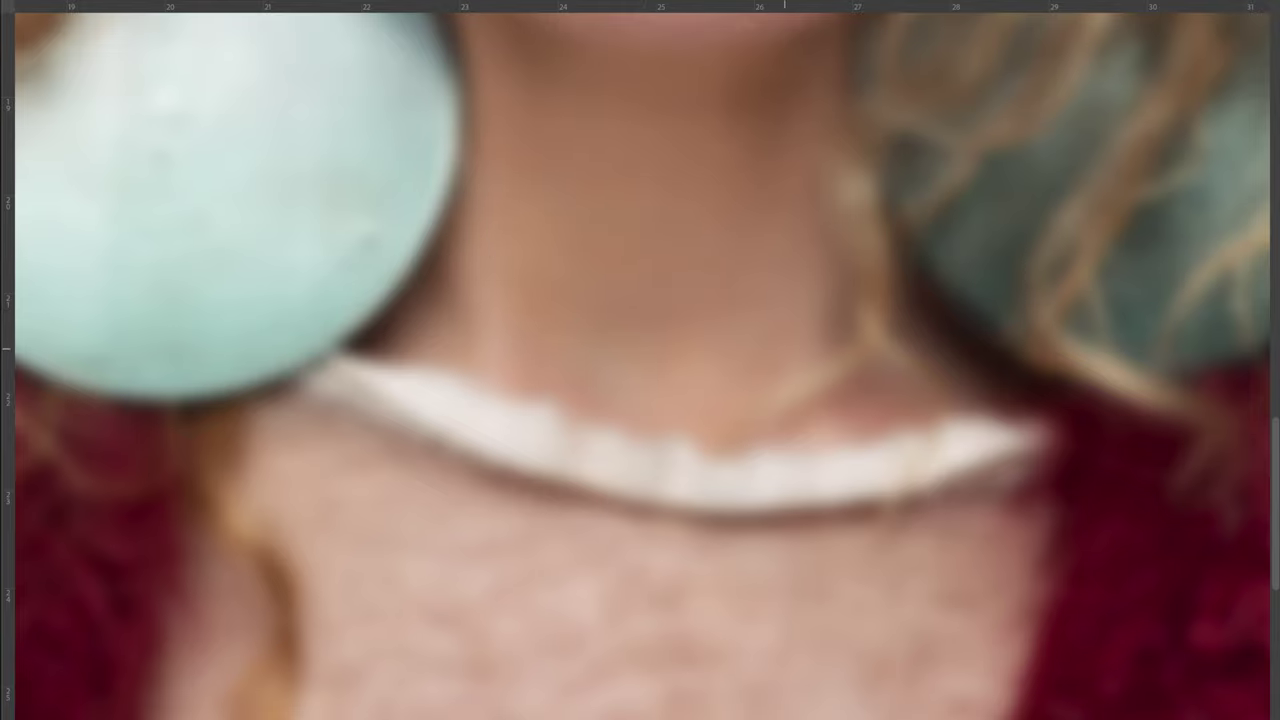
{"action": "scroll", "coordinate": [697, 302], "scroll_direction": "down", "scroll_amount": 4}
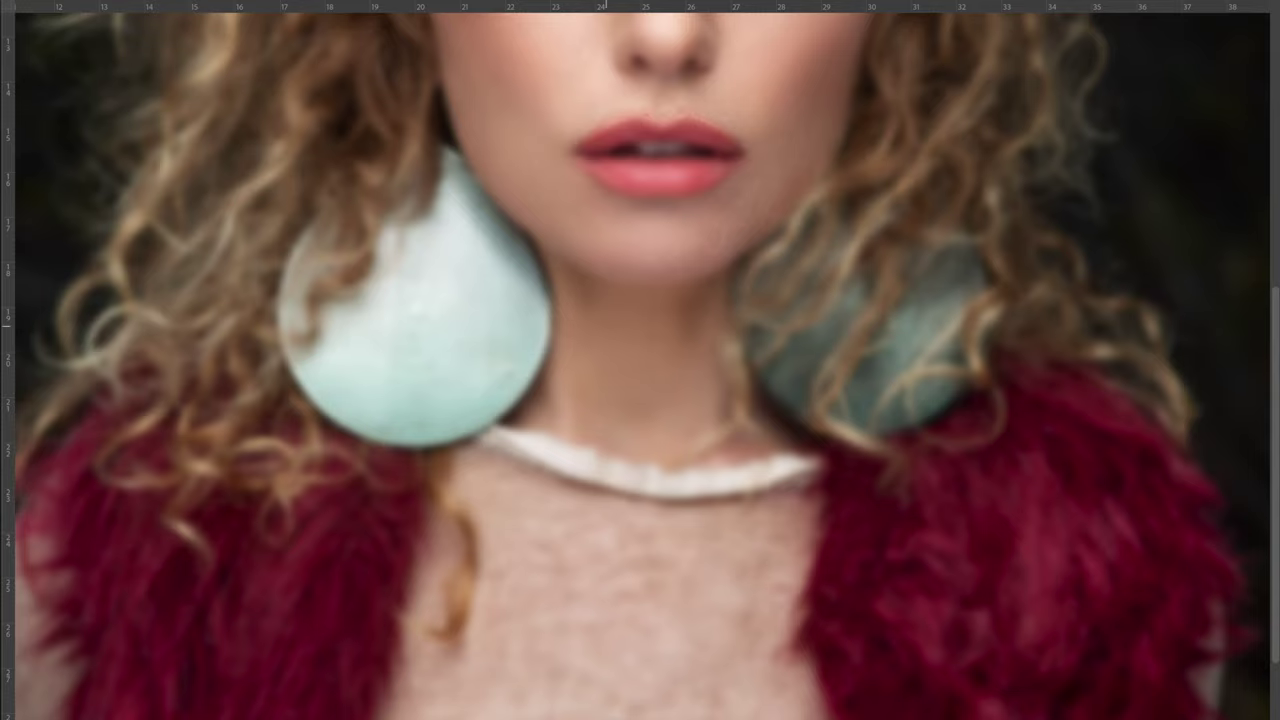
{"action": "scroll", "coordinate": [440, 470], "scroll_direction": "up", "scroll_amount": 2}
{"action": "scroll", "coordinate": [440, 470], "scroll_direction": "up", "scroll_amount": 2}
{"action": "scroll", "coordinate": [440, 470], "scroll_direction": "up", "scroll_amount": 2}
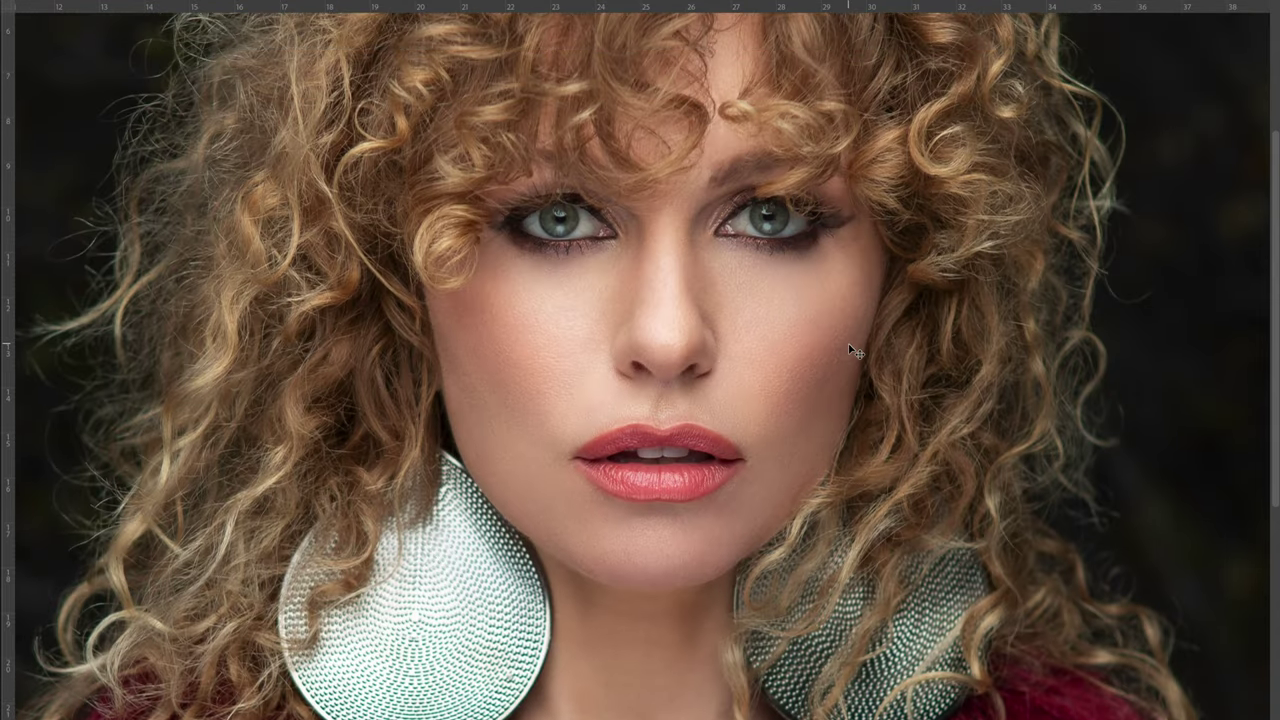
{"action": "scroll", "coordinate": [440, 470], "scroll_direction": "down", "scroll_amount": 2}
{"action": "scroll", "coordinate": [404, 399], "scroll_direction": "up", "scroll_amount": 5}
- Pan across the red fur vest on her shoulder, spot-healing stray strands and spots
{"action": "scroll", "coordinate": [371, 260], "scroll_direction": "down", "scroll_amount": 1}
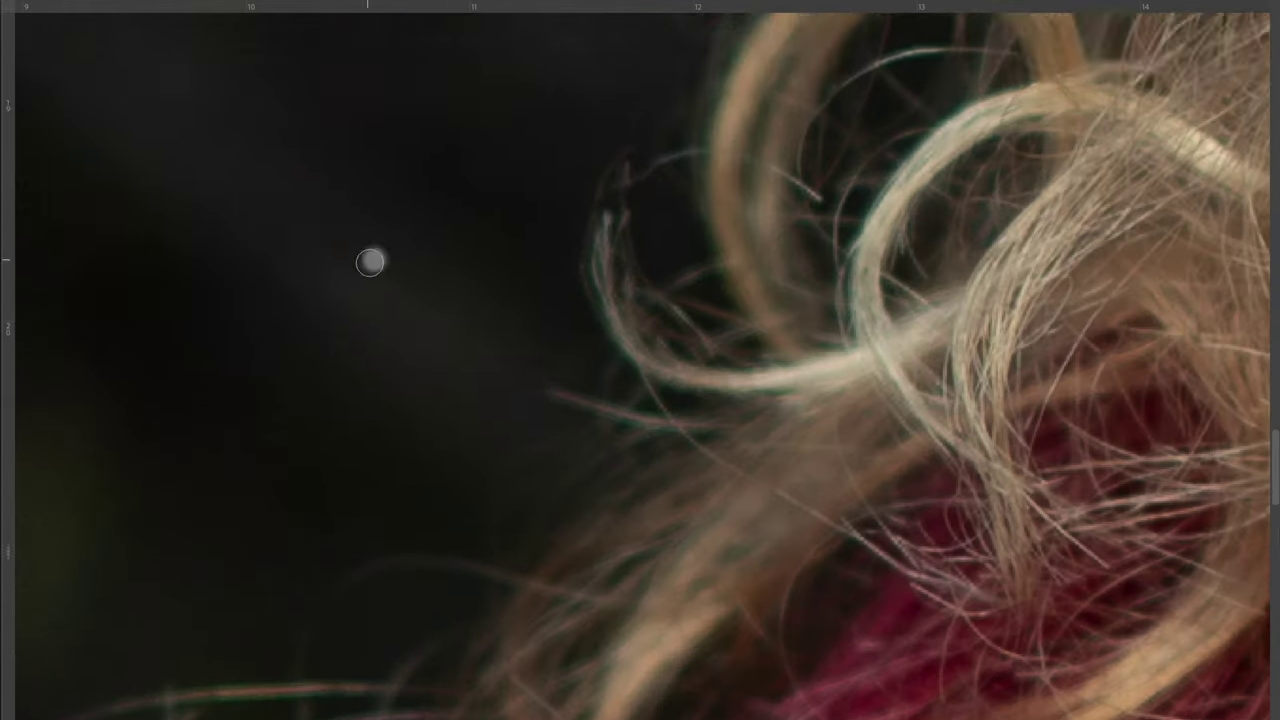
{"action": "scroll", "coordinate": [394, 314], "scroll_direction": "left", "scroll_amount": 3}
{"action": "scroll", "coordinate": [371, 431], "scroll_direction": "down", "scroll_amount": 3}
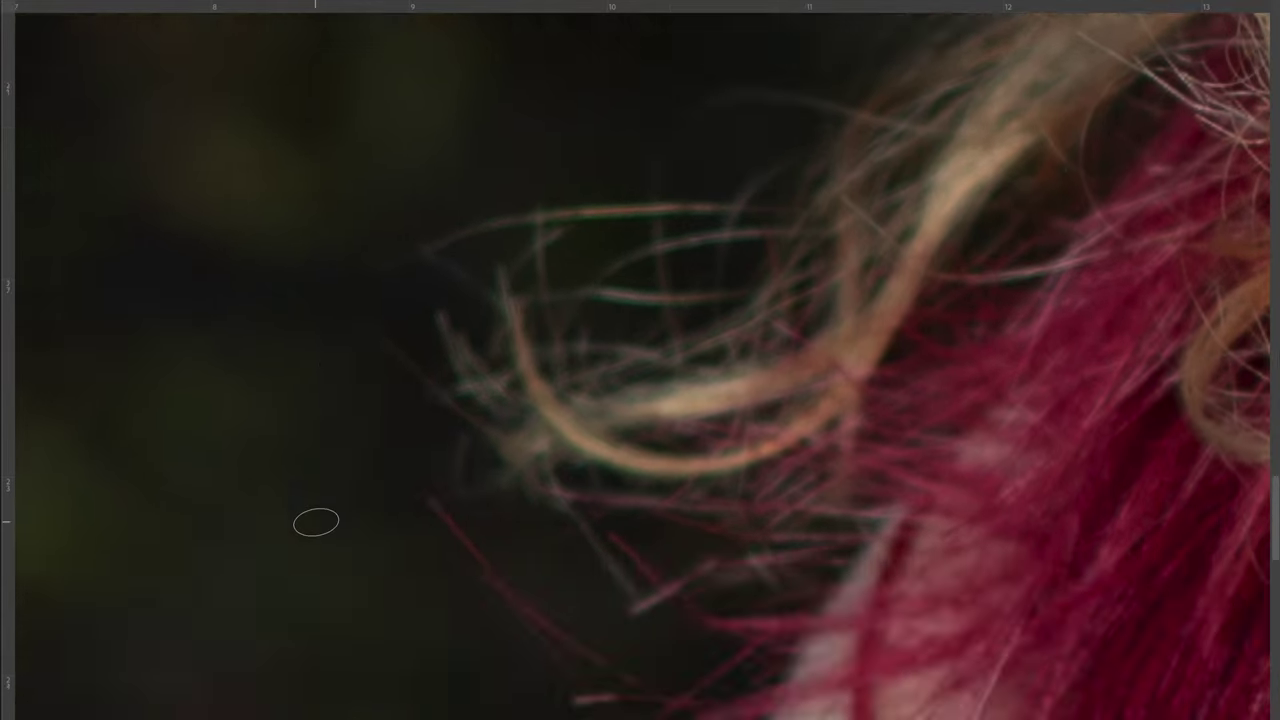
{"action": "scroll", "coordinate": [314, 520], "scroll_direction": "down", "scroll_amount": 5}
{"action": "key", "text": "ctrl+0"}
{"action": "scroll", "coordinate": [980, 330], "scroll_direction": "up", "scroll_amount": 5}
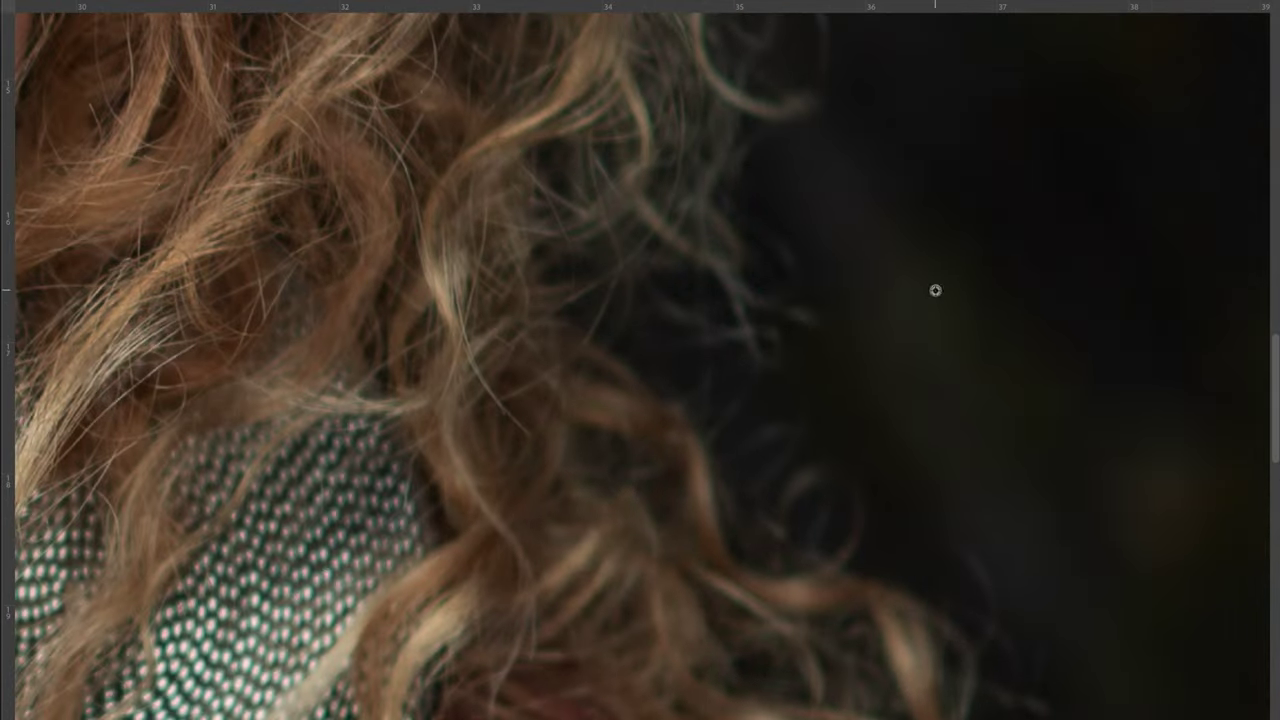
{"action": "scroll", "coordinate": [805, 316], "scroll_direction": "down", "scroll_amount": 2}
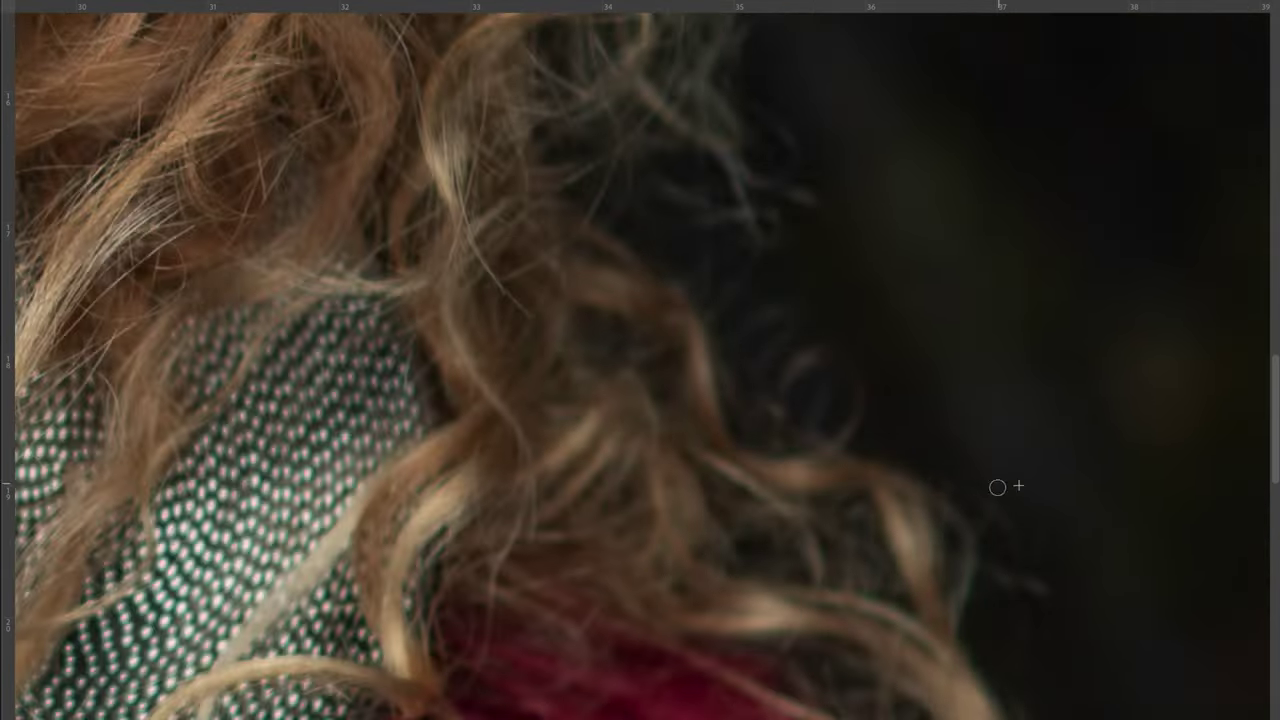
{"action": "scroll", "coordinate": [1005, 380], "scroll_direction": "down", "scroll_amount": 3}
{"action": "scroll", "coordinate": [1012, 278], "scroll_direction": "down", "scroll_amount": 2}
{"action": "scroll", "coordinate": [1046, 263], "scroll_direction": "down", "scroll_amount": 5}
{"action": "scroll", "coordinate": [920, 540], "scroll_direction": "up", "scroll_amount": 5}
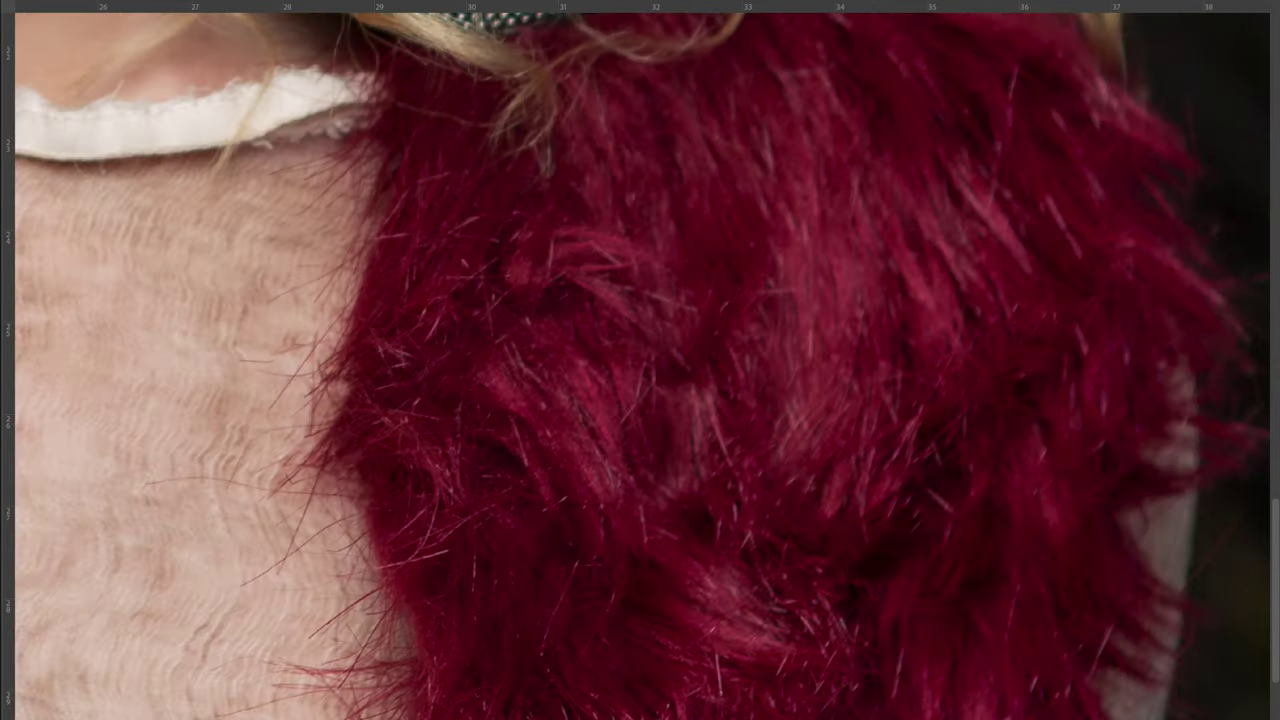
{"action": "scroll", "coordinate": [445, 518], "scroll_direction": "up", "scroll_amount": 2}
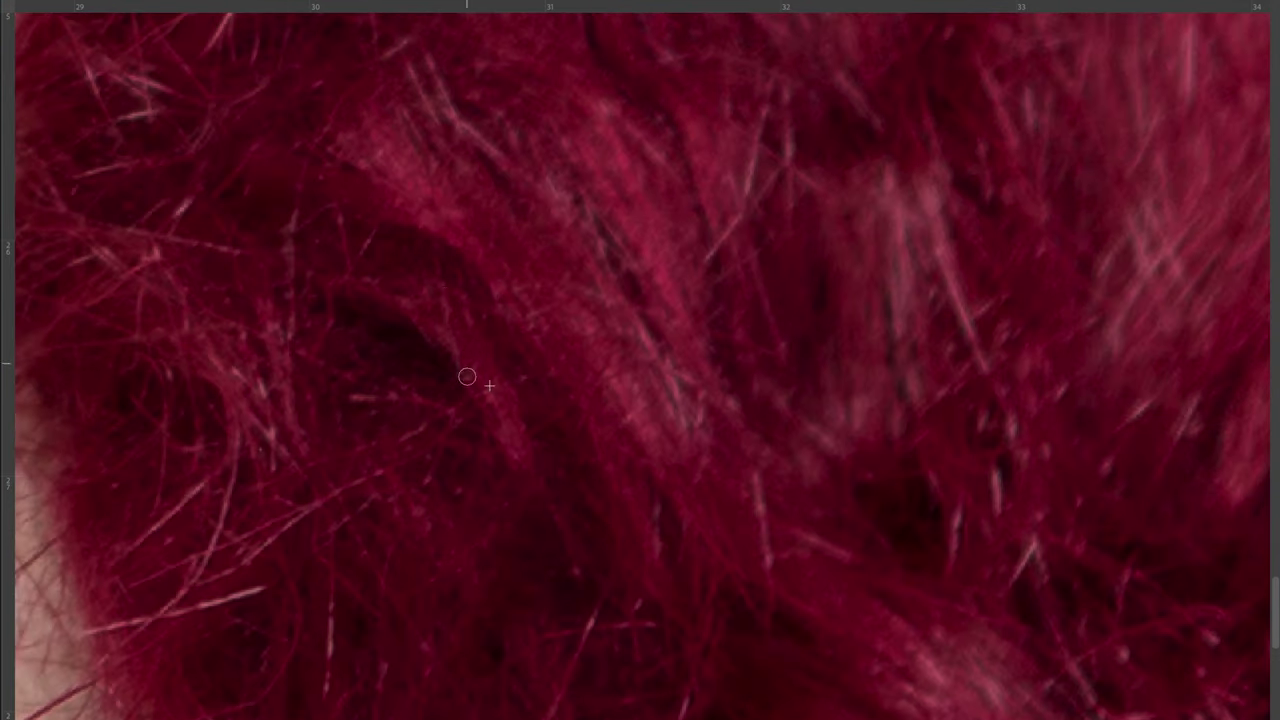
{"action": "scroll", "coordinate": [988, 435], "scroll_direction": "up", "scroll_amount": 2}
{"action": "scroll", "coordinate": [351, 452], "scroll_direction": "down", "scroll_amount": 2}
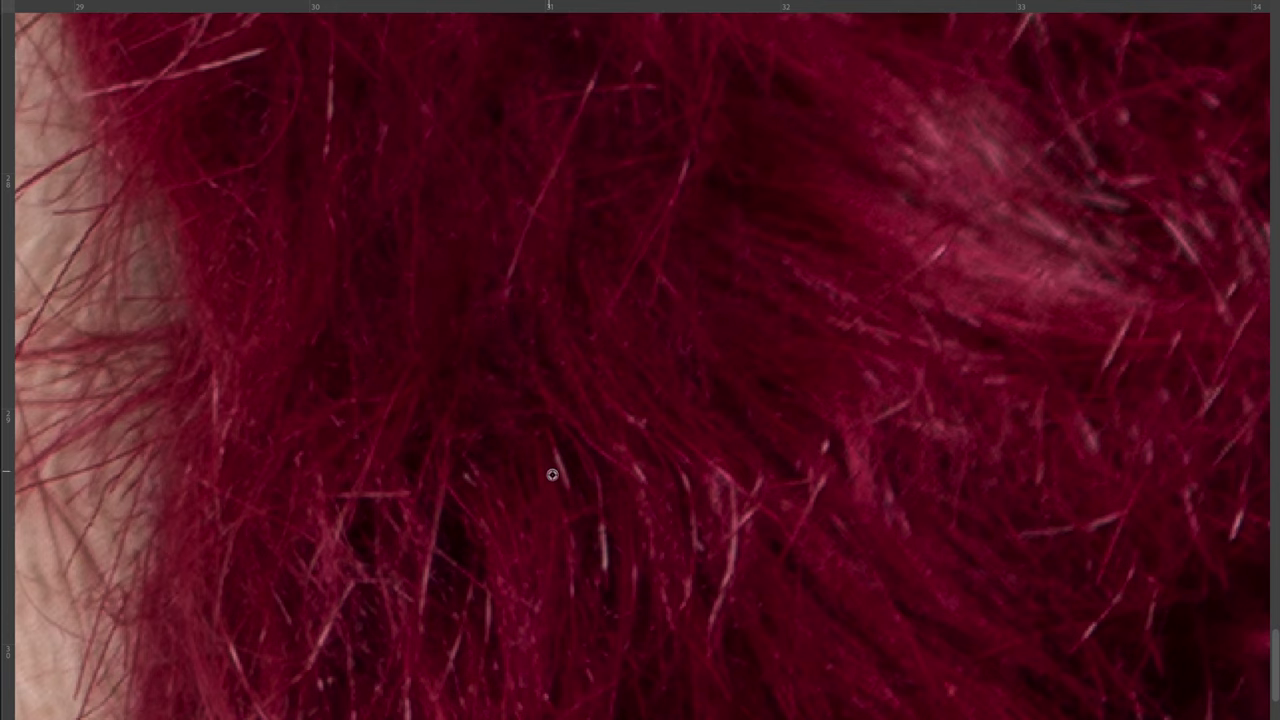
{"action": "scroll", "coordinate": [629, 286], "scroll_direction": "down", "scroll_amount": 2}
{"action": "scroll", "coordinate": [667, 197], "scroll_direction": "down", "scroll_amount": 2}
{"action": "scroll", "coordinate": [457, 251], "scroll_direction": "down", "scroll_amount": 2}
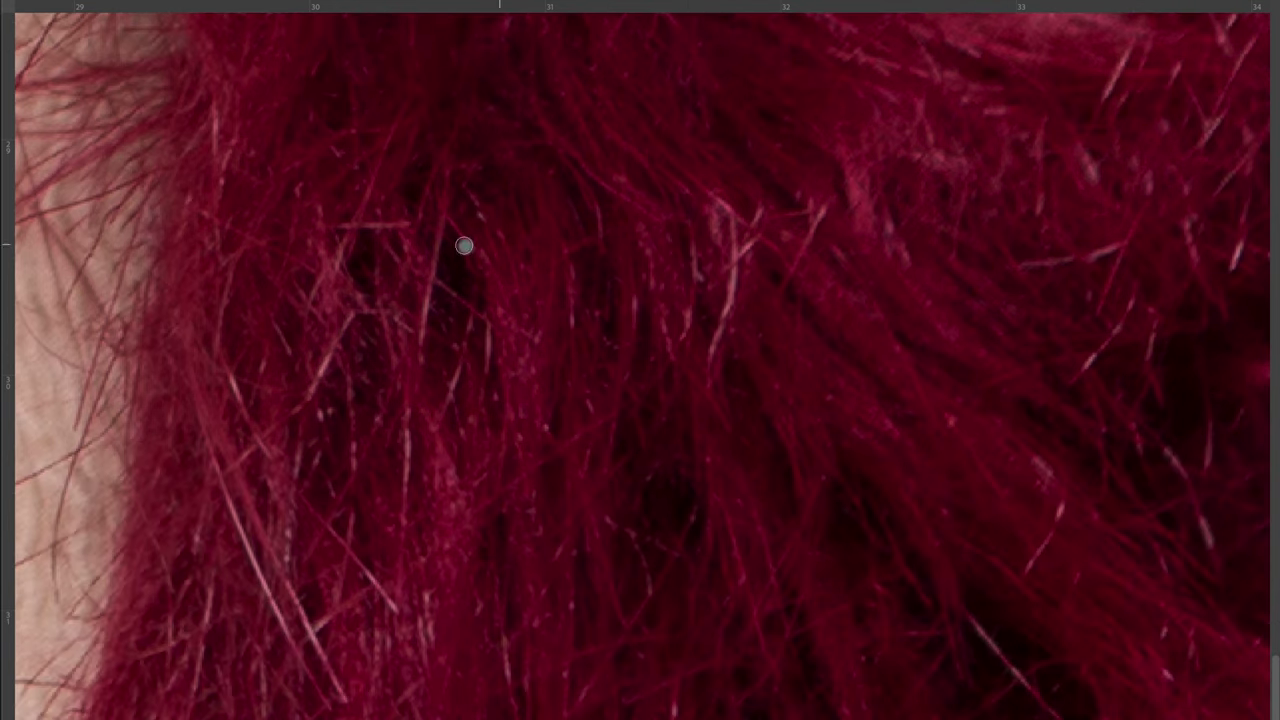
{"action": "scroll", "coordinate": [430, 290], "scroll_direction": "down", "scroll_amount": 2}
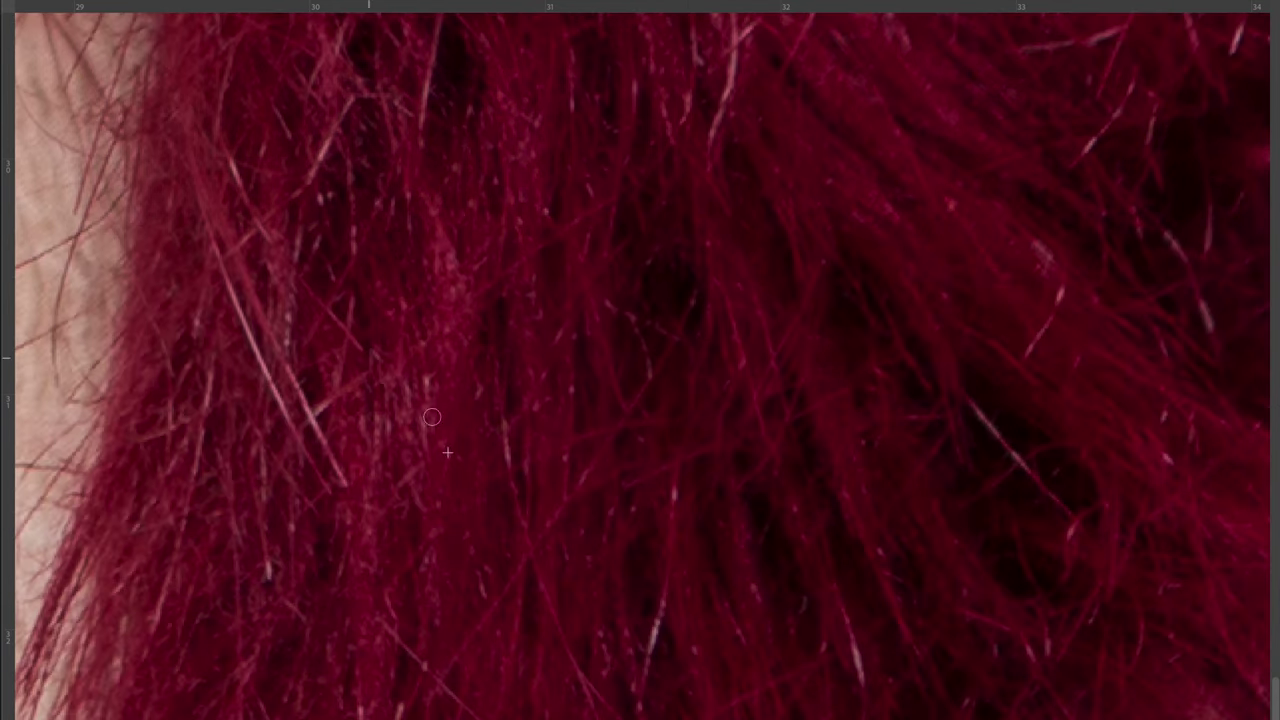
{"action": "scroll", "coordinate": [516, 625], "scroll_direction": "up", "scroll_amount": 1}
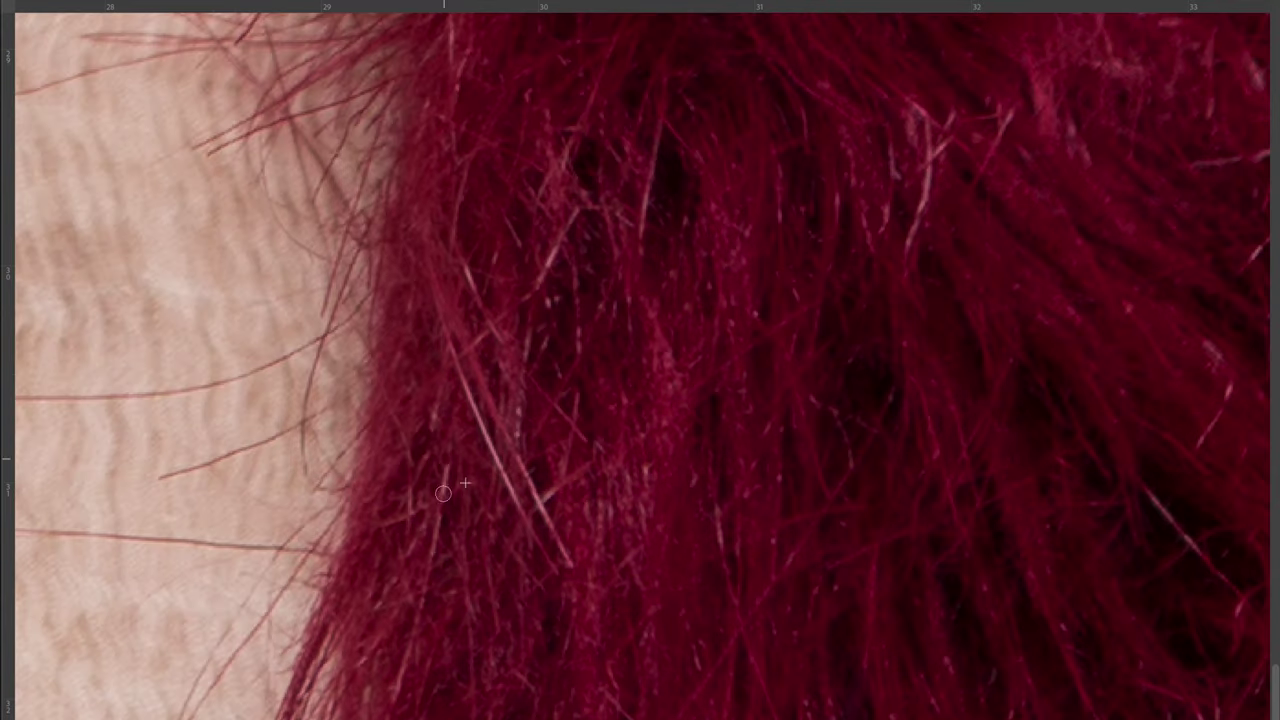
{"action": "scroll", "coordinate": [794, 591], "scroll_direction": "right", "scroll_amount": 1}
{"action": "scroll", "coordinate": [700, 500], "scroll_direction": "right", "scroll_amount": 1}
{"action": "scroll", "coordinate": [600, 326], "scroll_direction": "down", "scroll_amount": 1}
{"action": "scroll", "coordinate": [520, 410], "scroll_direction": "up", "scroll_amount": 1}
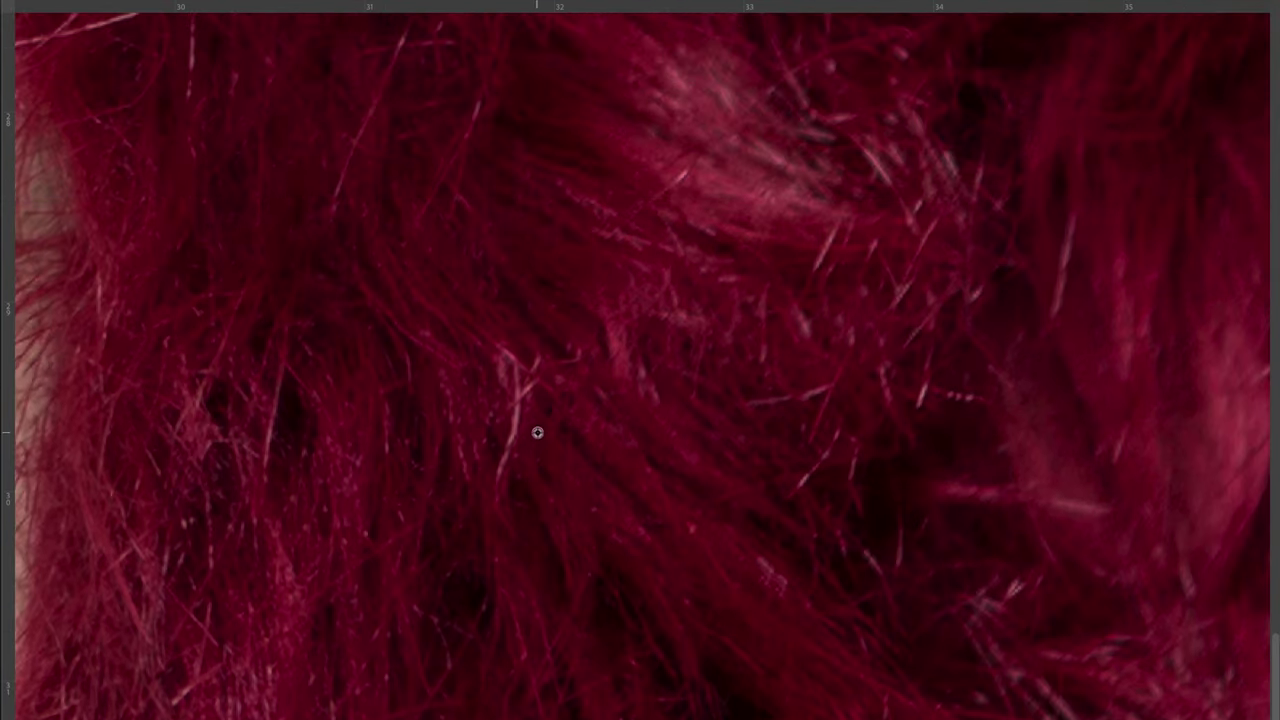
{"action": "scroll", "coordinate": [694, 289], "scroll_direction": "up", "scroll_amount": 2}
{"action": "scroll", "coordinate": [500, 450], "scroll_direction": "up", "scroll_amount": 2}
{"action": "scroll", "coordinate": [420, 500], "scroll_direction": "left", "scroll_amount": 1}
{"action": "scroll", "coordinate": [506, 428], "scroll_direction": "down", "scroll_amount": 2}
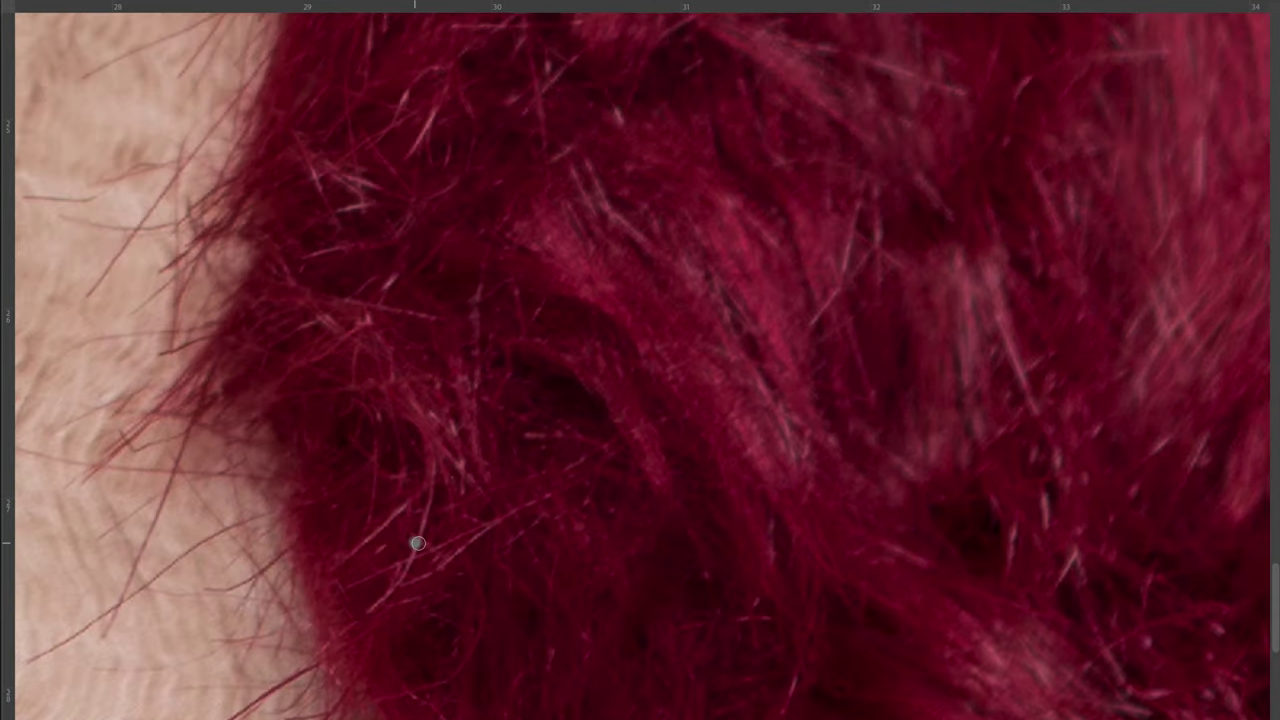
{"action": "scroll", "coordinate": [600, 350], "scroll_direction": "left", "scroll_amount": 1}
{"action": "scroll", "coordinate": [514, 269], "scroll_direction": "down", "scroll_amount": 1}
{"action": "scroll", "coordinate": [406, 323], "scroll_direction": "down", "scroll_amount": 2}
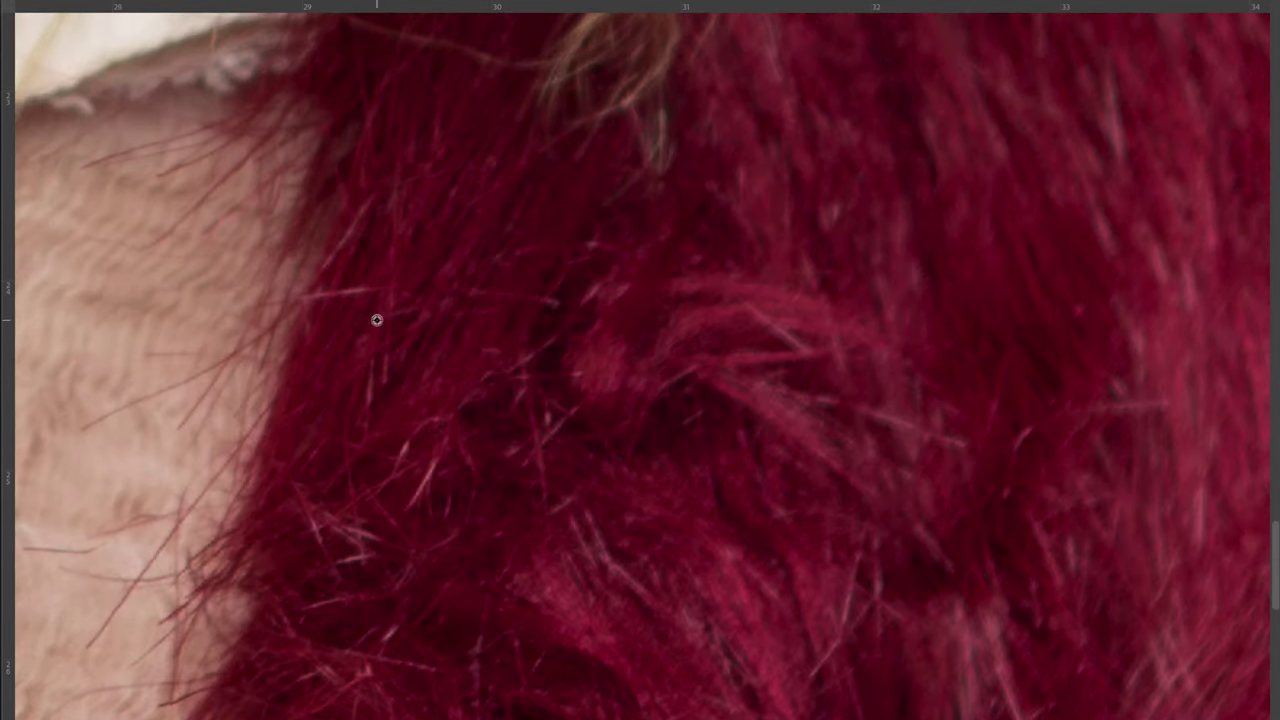
{"action": "scroll", "coordinate": [423, 363], "scroll_direction": "down", "scroll_amount": 1}
{"action": "scroll", "coordinate": [400, 430], "scroll_direction": "down", "scroll_amount": 2}
{"action": "scroll", "coordinate": [423, 309], "scroll_direction": "down", "scroll_amount": 1}
{"action": "scroll", "coordinate": [430, 330], "scroll_direction": "up", "scroll_amount": 2}
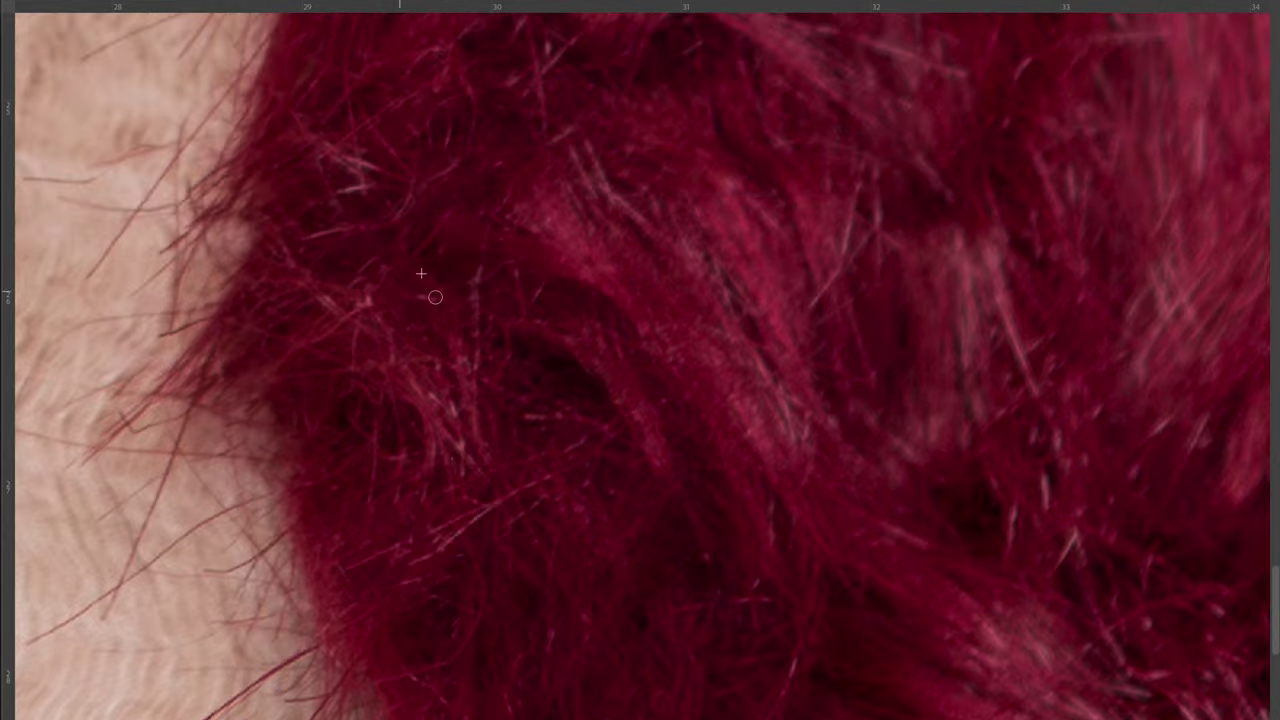
{"action": "scroll", "coordinate": [440, 340], "scroll_direction": "down", "scroll_amount": 2}
{"action": "scroll", "coordinate": [527, 370], "scroll_direction": "up", "scroll_amount": 1}
{"action": "scroll", "coordinate": [547, 385], "scroll_direction": "right", "scroll_amount": 1}
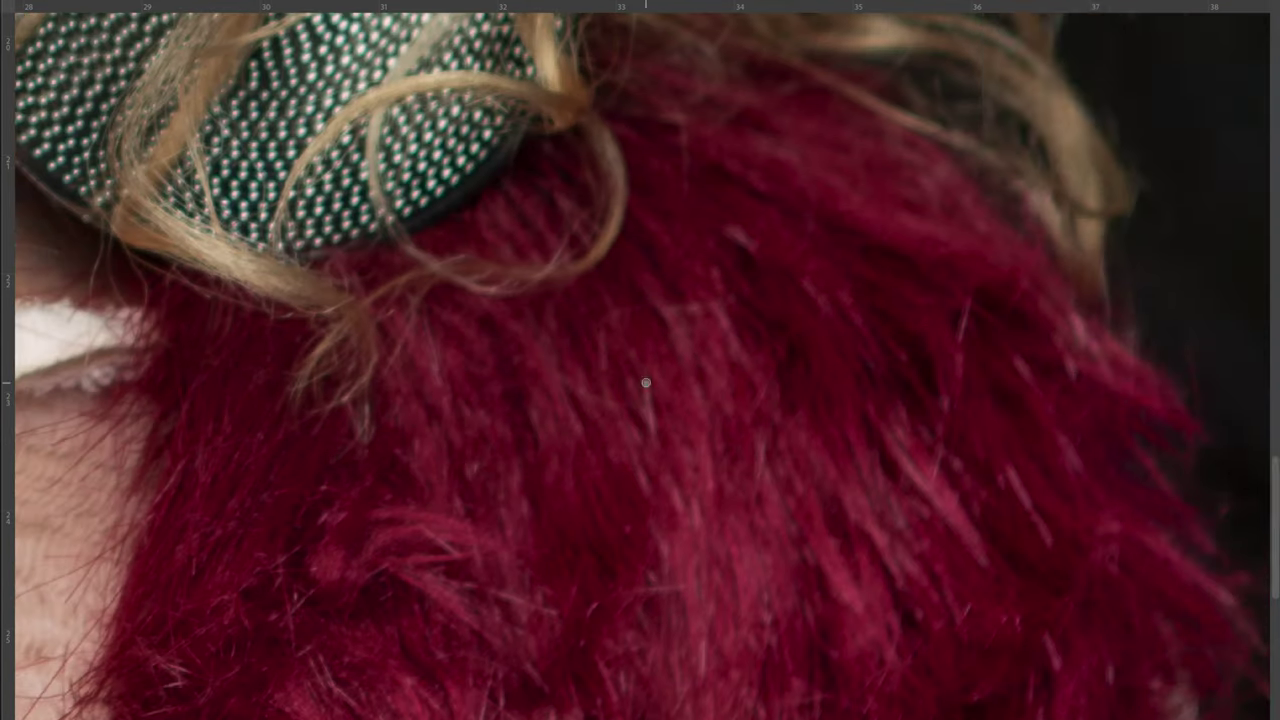
{"action": "scroll", "coordinate": [547, 370], "scroll_direction": "down", "scroll_amount": 1}
{"action": "scroll", "coordinate": [972, 171], "scroll_direction": "down", "scroll_amount": 2}
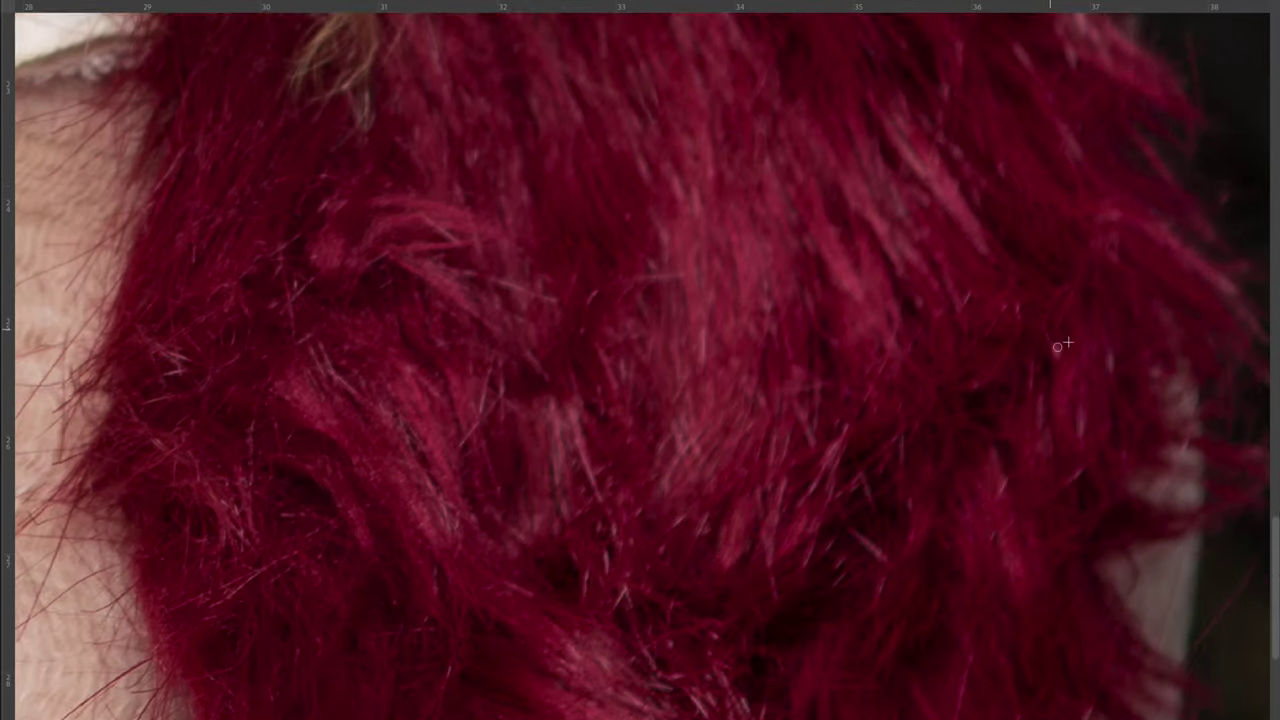
{"action": "scroll", "coordinate": [1000, 435], "scroll_direction": "down", "scroll_amount": 2}
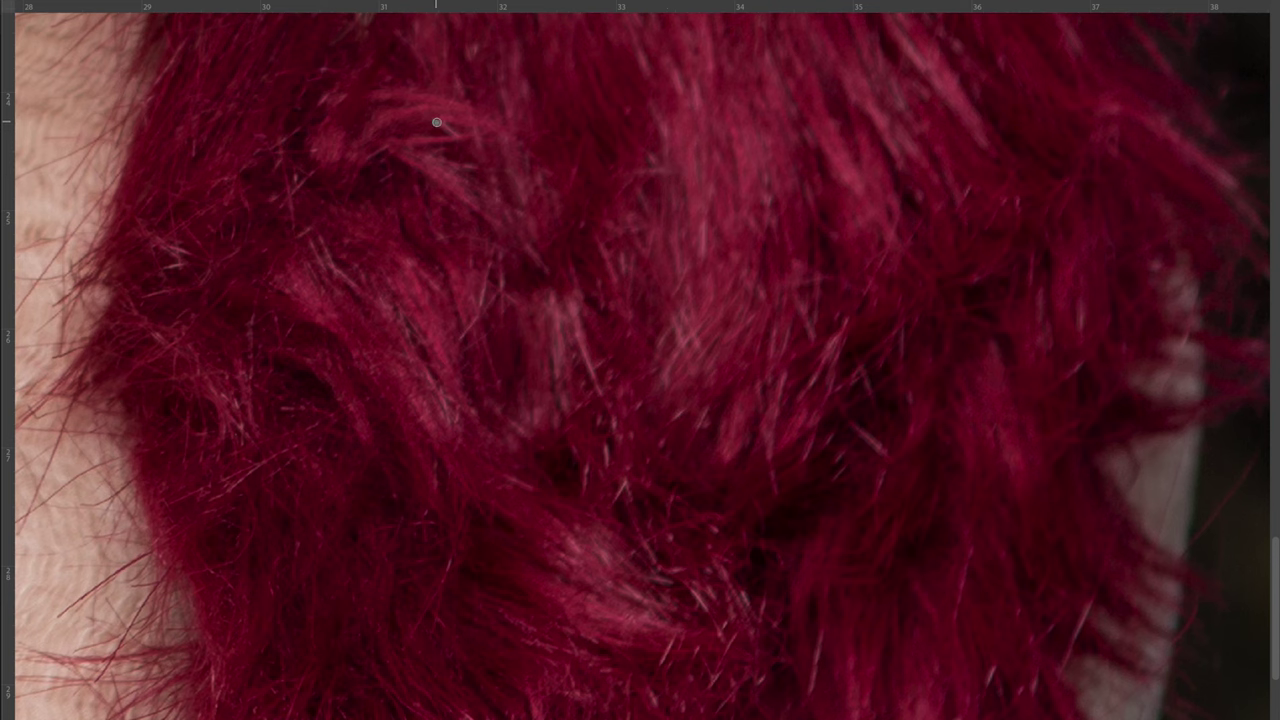
{"action": "scroll", "coordinate": [585, 394], "scroll_direction": "down", "scroll_amount": 2}
{"action": "scroll", "coordinate": [871, 335], "scroll_direction": "down", "scroll_amount": 2}
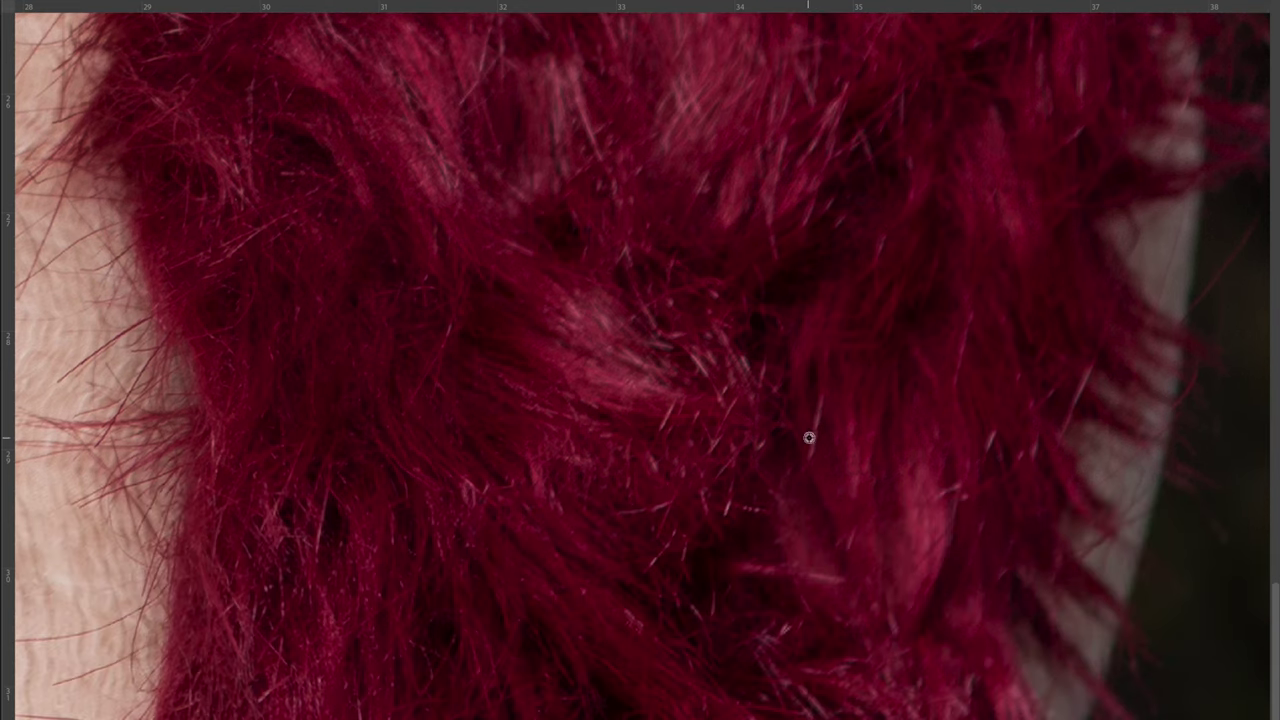
{"action": "scroll", "coordinate": [806, 437], "scroll_direction": "down", "scroll_amount": 1}
{"action": "scroll", "coordinate": [923, 560], "scroll_direction": "right", "scroll_amount": 2}
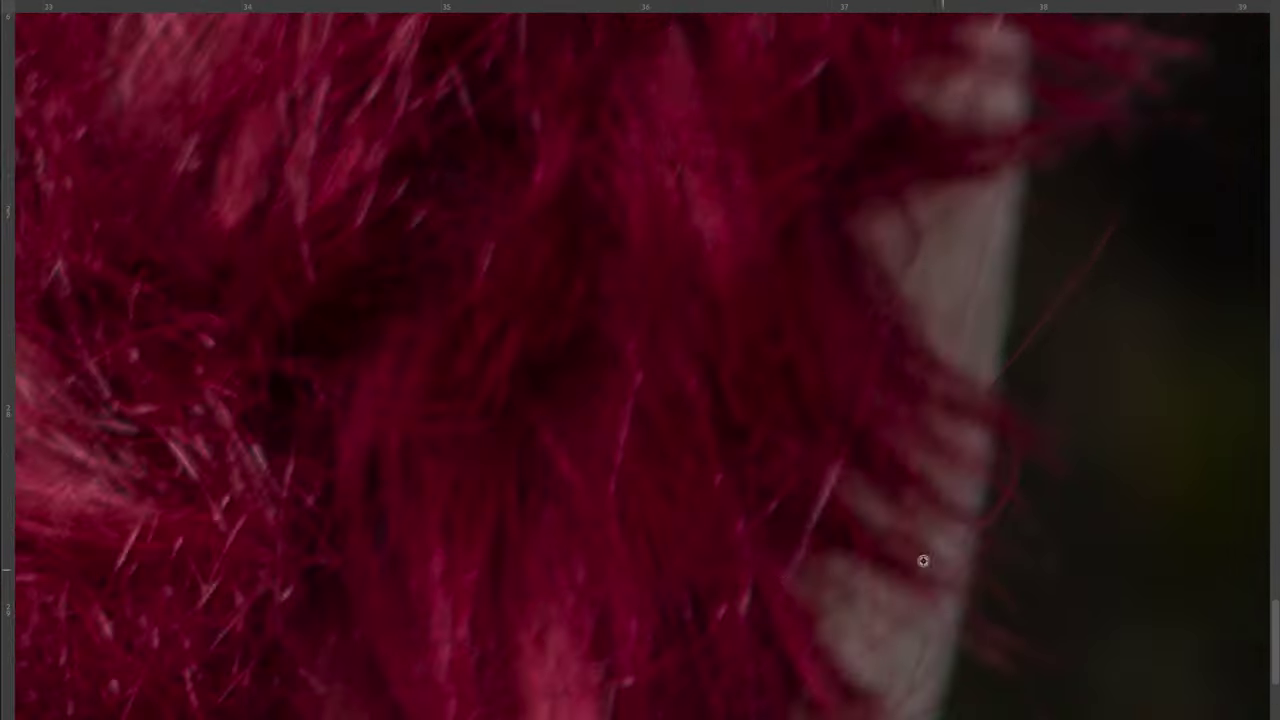
{"action": "scroll", "coordinate": [558, 418], "scroll_direction": "up", "scroll_amount": 1}
{"action": "scroll", "coordinate": [650, 414], "scroll_direction": "up", "scroll_amount": 1}
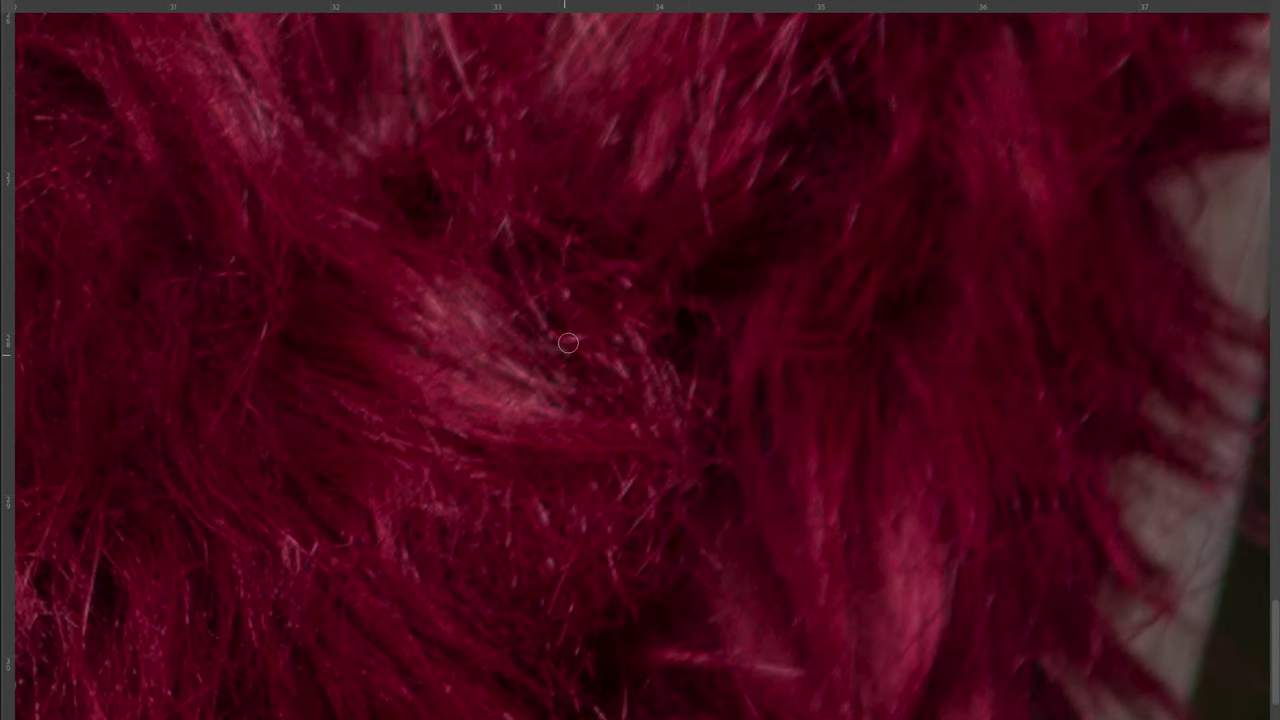
{"action": "scroll", "coordinate": [757, 409], "scroll_direction": "down", "scroll_amount": 2}
{"action": "scroll", "coordinate": [537, 453], "scroll_direction": "up", "scroll_amount": 3}
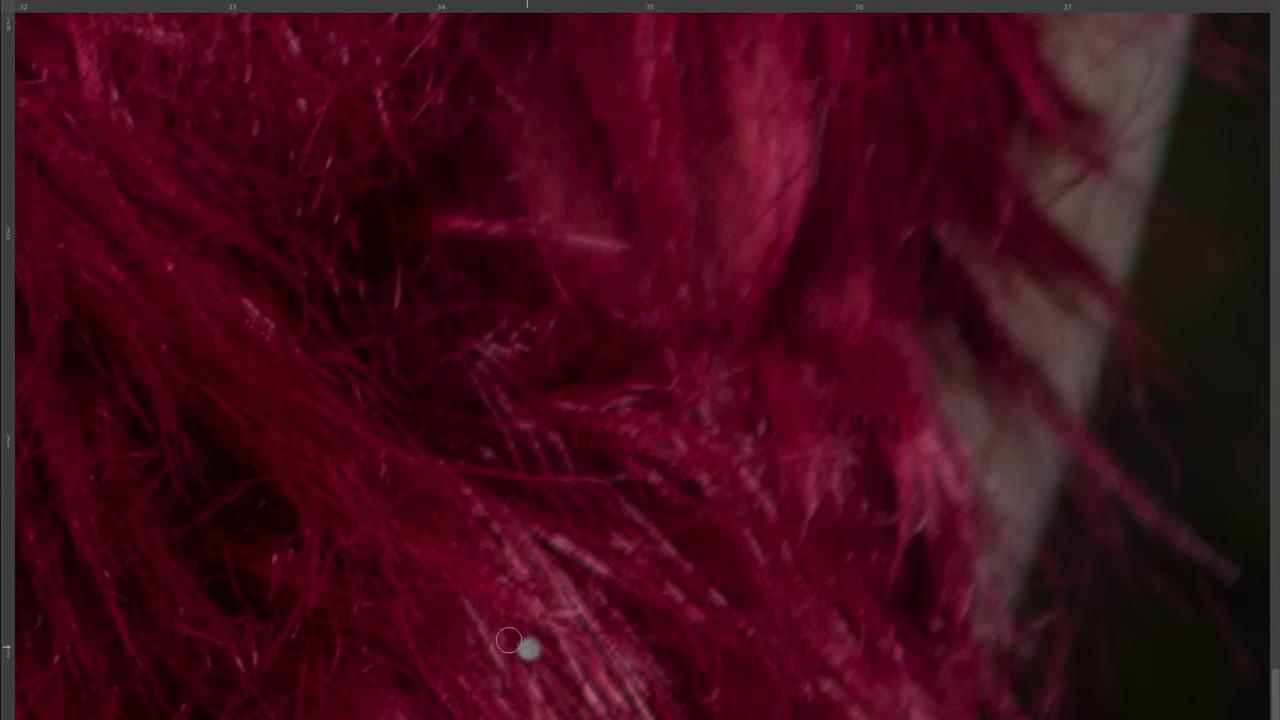
{"action": "scroll", "coordinate": [333, 383], "scroll_direction": "up", "scroll_amount": 4}
{"action": "scroll", "coordinate": [486, 360], "scroll_direction": "up", "scroll_amount": 3}
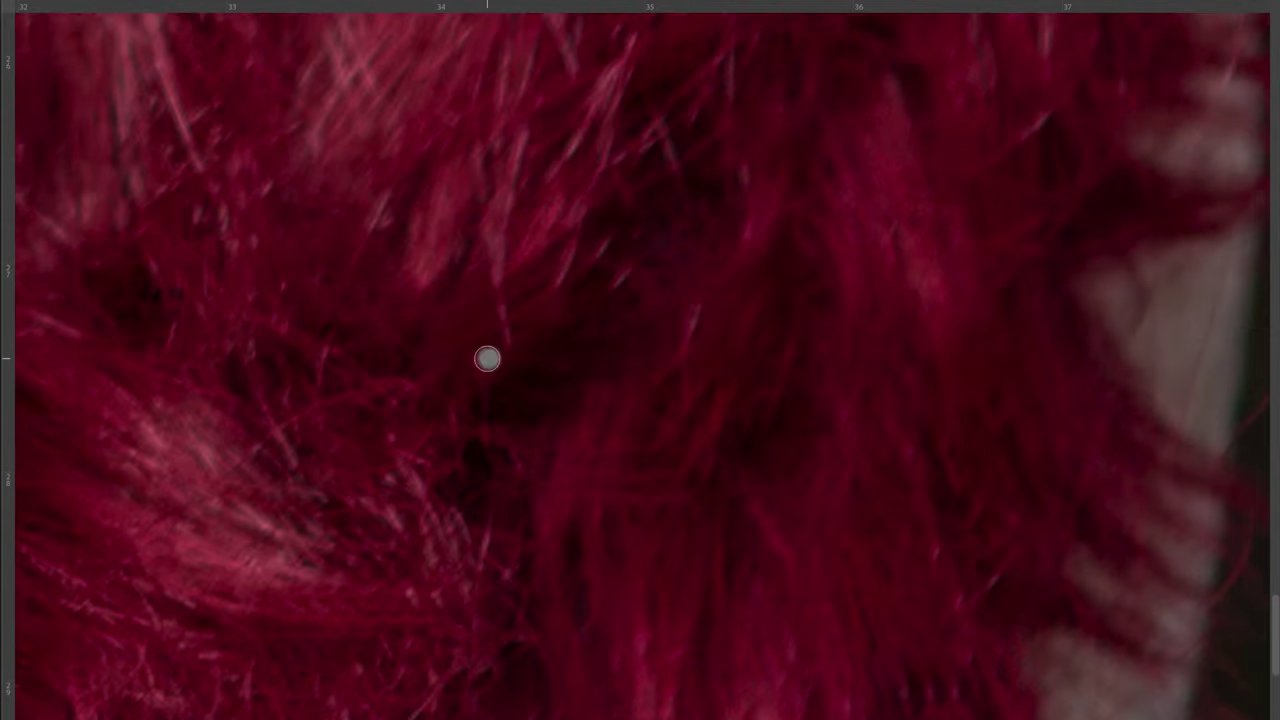
{"action": "scroll", "coordinate": [609, 317], "scroll_direction": "up", "scroll_amount": 3}
{"action": "scroll", "coordinate": [357, 340], "scroll_direction": "up", "scroll_amount": 3}
{"action": "scroll", "coordinate": [780, 420], "scroll_direction": "up", "scroll_amount": 3}
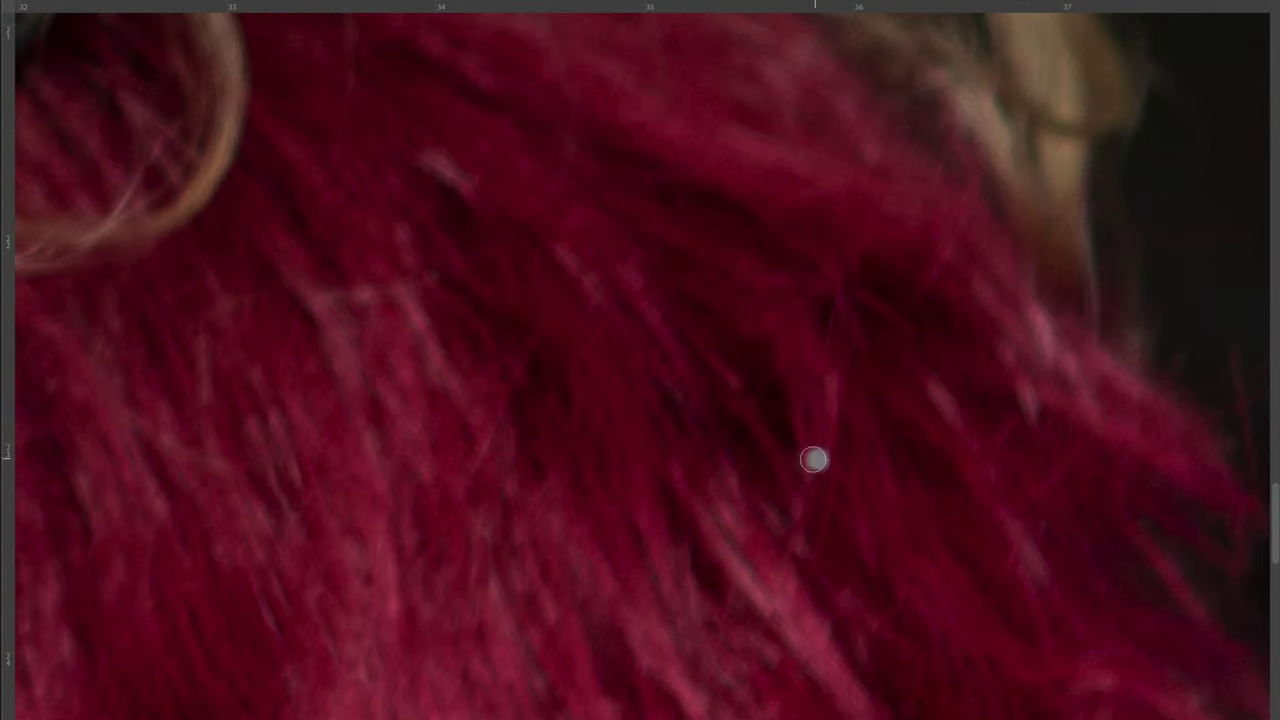
{"action": "scroll", "coordinate": [803, 380], "scroll_direction": "down", "scroll_amount": 5}
{"action": "scroll", "coordinate": [677, 506], "scroll_direction": "up", "scroll_amount": 5}
{"action": "scroll", "coordinate": [375, 399], "scroll_direction": "down", "scroll_amount": 2}
{"action": "scroll", "coordinate": [375, 399], "scroll_direction": "down", "scroll_amount": 2}
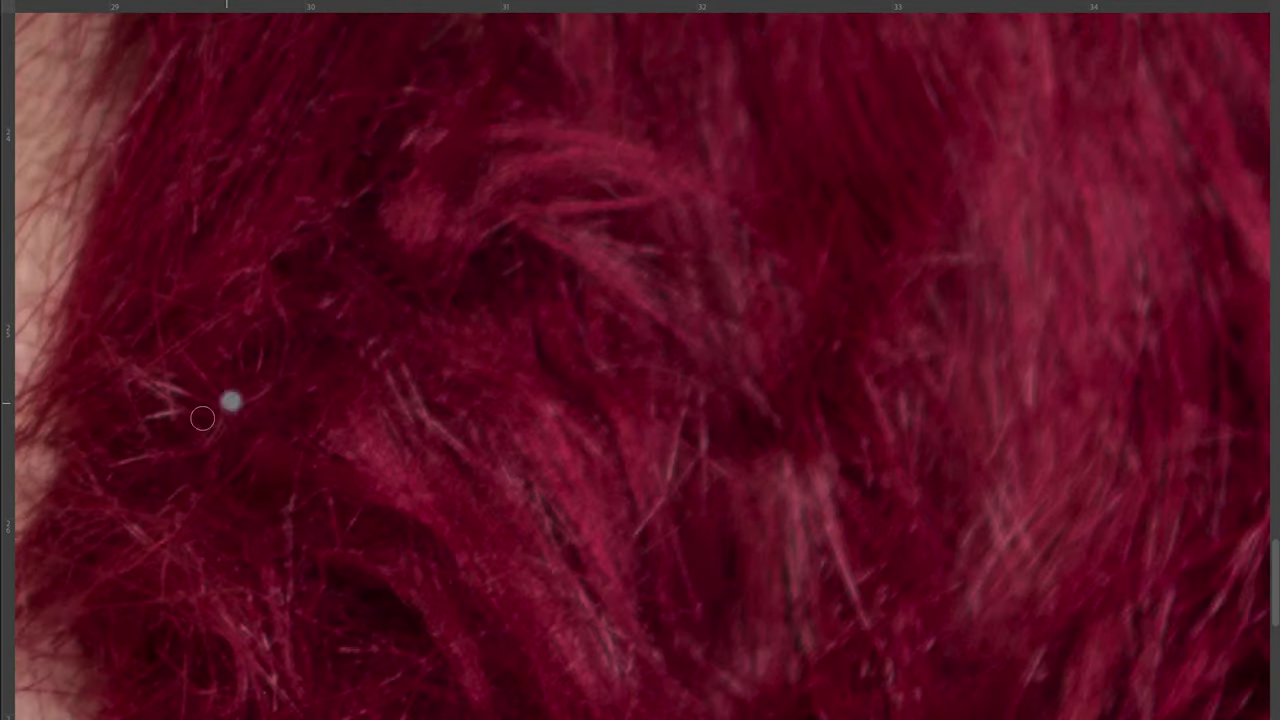
{"action": "scroll", "coordinate": [223, 400], "scroll_direction": "up", "scroll_amount": 3}
{"action": "scroll", "coordinate": [443, 263], "scroll_direction": "up", "scroll_amount": 2}
{"action": "scroll", "coordinate": [851, 240], "scroll_direction": "right", "scroll_amount": 2}
{"action": "scroll", "coordinate": [726, 206], "scroll_direction": "down", "scroll_amount": 5}
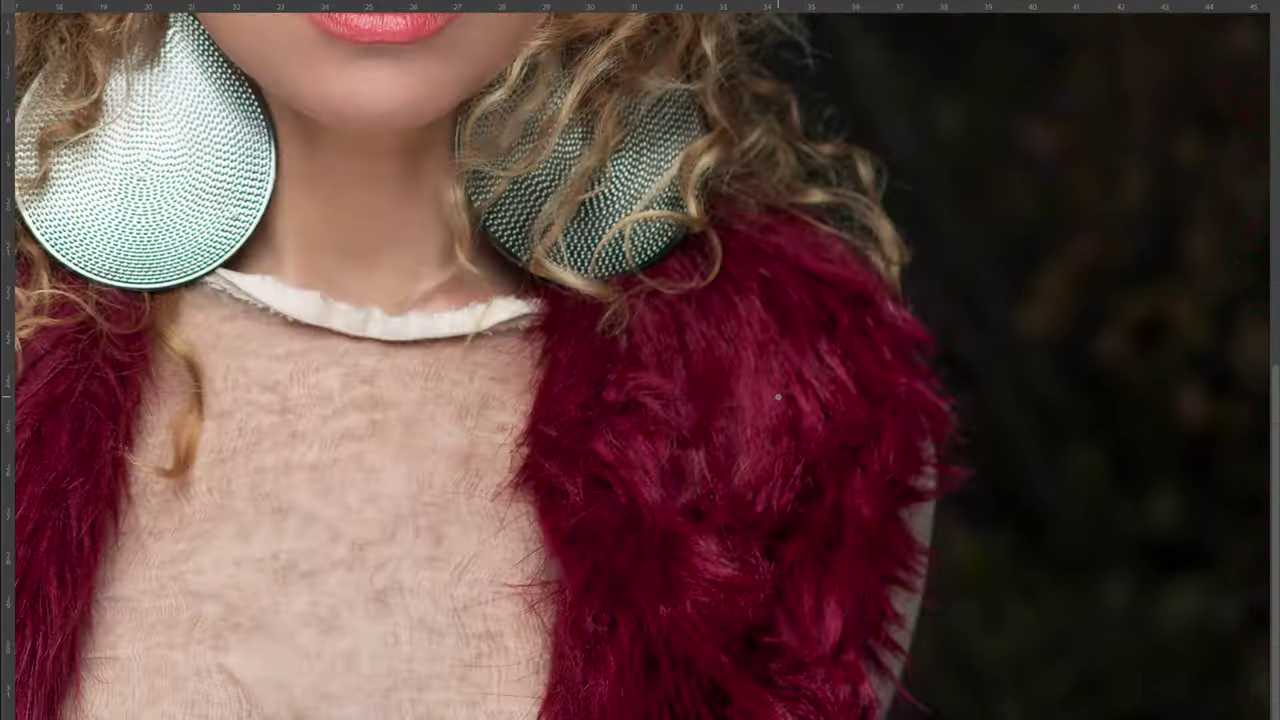
{"action": "scroll", "coordinate": [637, 426], "scroll_direction": "up", "scroll_amount": 4}
{"action": "scroll", "coordinate": [551, 352], "scroll_direction": "up", "scroll_amount": 1}
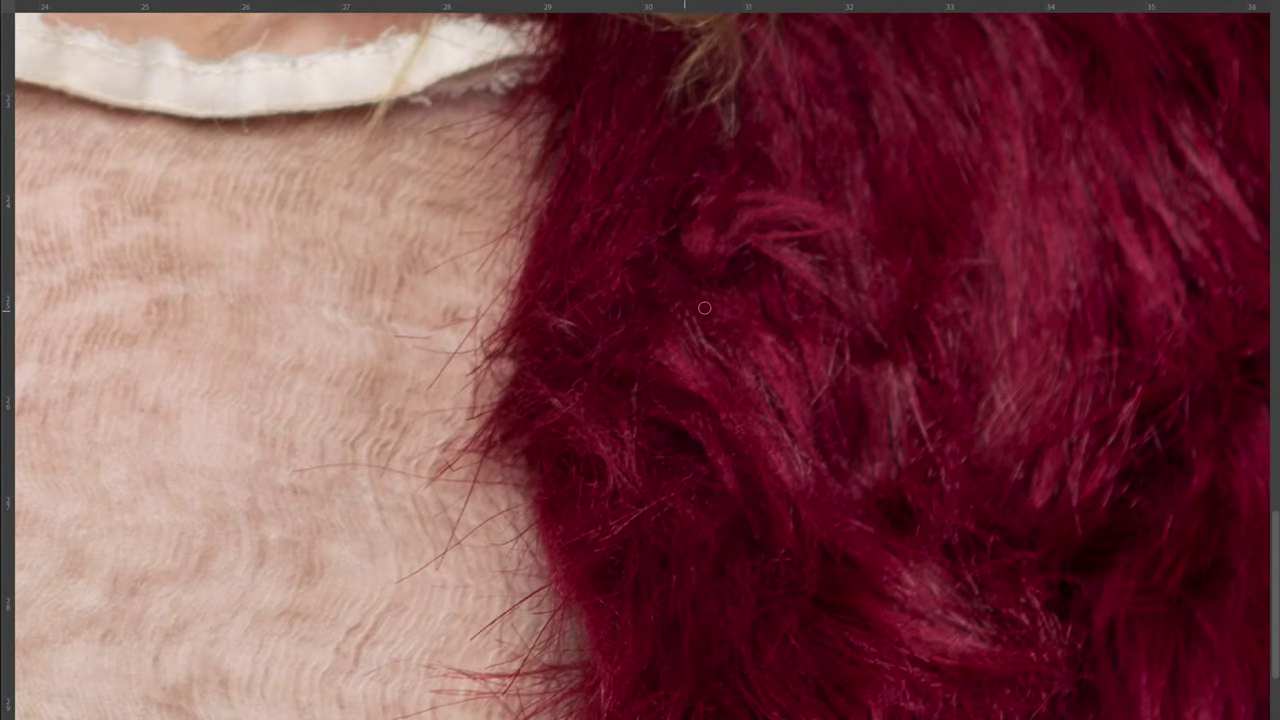
{"action": "scroll", "coordinate": [686, 303], "scroll_direction": "down", "scroll_amount": 2}
{"action": "scroll", "coordinate": [1023, 434], "scroll_direction": "down", "scroll_amount": 2}
{"action": "scroll", "coordinate": [835, 449], "scroll_direction": "down", "scroll_amount": 1}
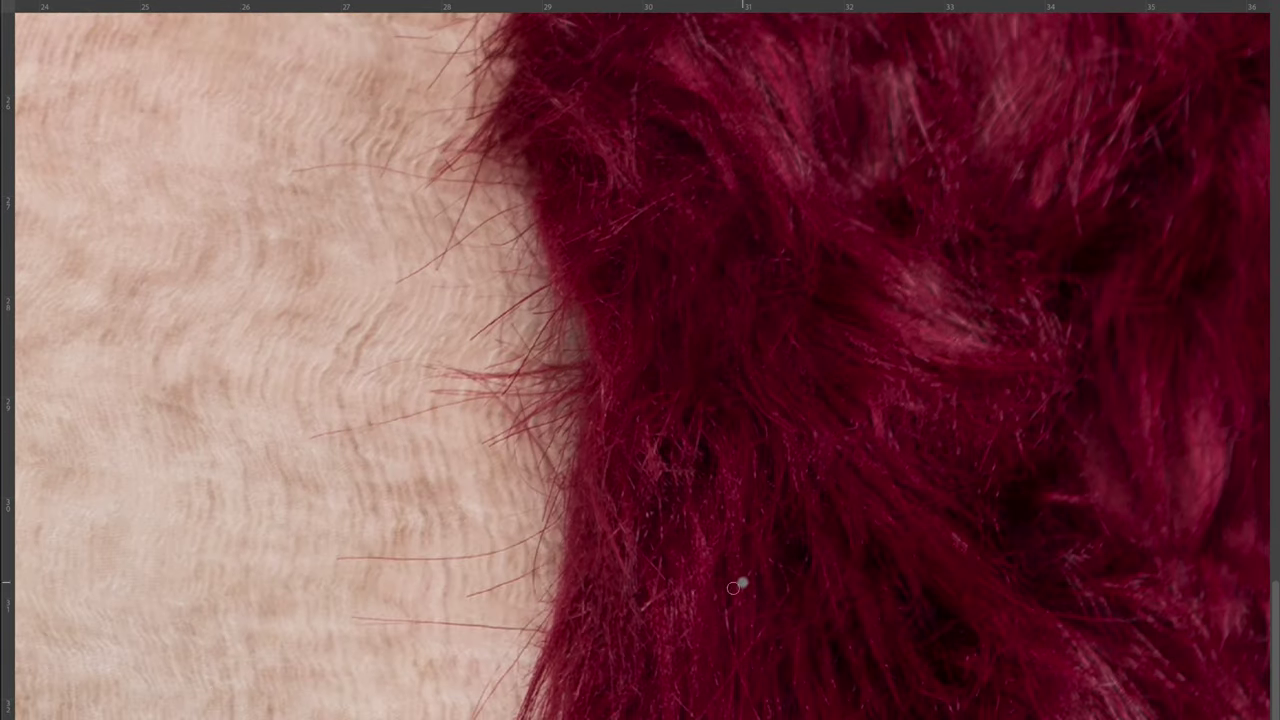
{"action": "scroll", "coordinate": [691, 596], "scroll_direction": "down", "scroll_amount": 2}
{"action": "scroll", "coordinate": [850, 550], "scroll_direction": "left", "scroll_amount": 2}
{"action": "scroll", "coordinate": [1015, 510], "scroll_direction": "right", "scroll_amount": 1}
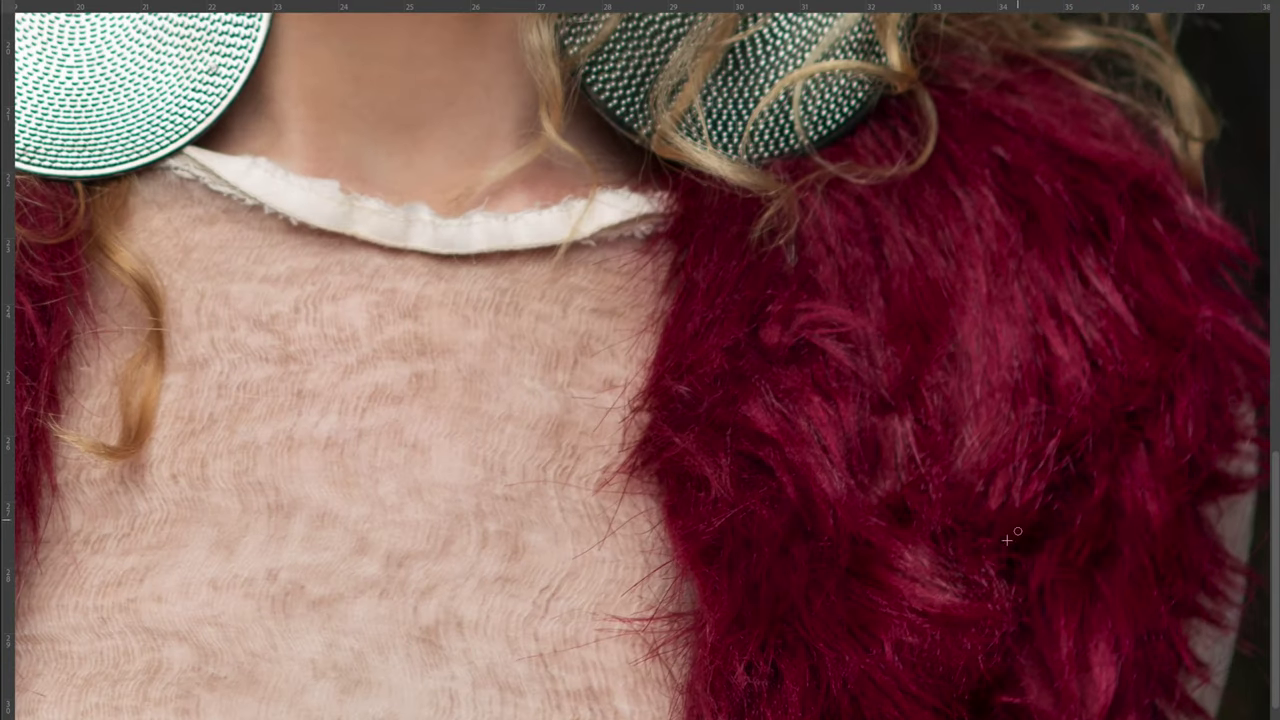
{"action": "scroll", "coordinate": [1190, 455], "scroll_direction": "left", "scroll_amount": 2}
{"action": "scroll", "coordinate": [771, 554], "scroll_direction": "left", "scroll_amount": 5}
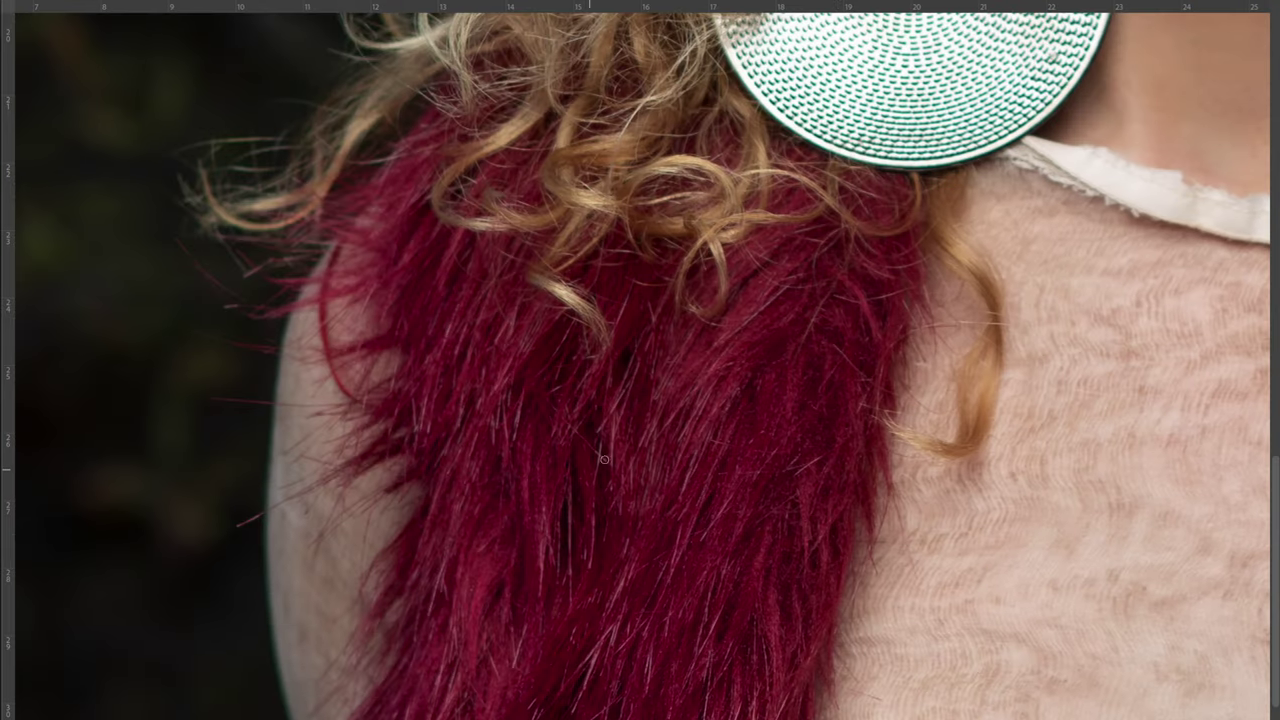
{"action": "scroll", "coordinate": [613, 425], "scroll_direction": "down", "scroll_amount": 2}
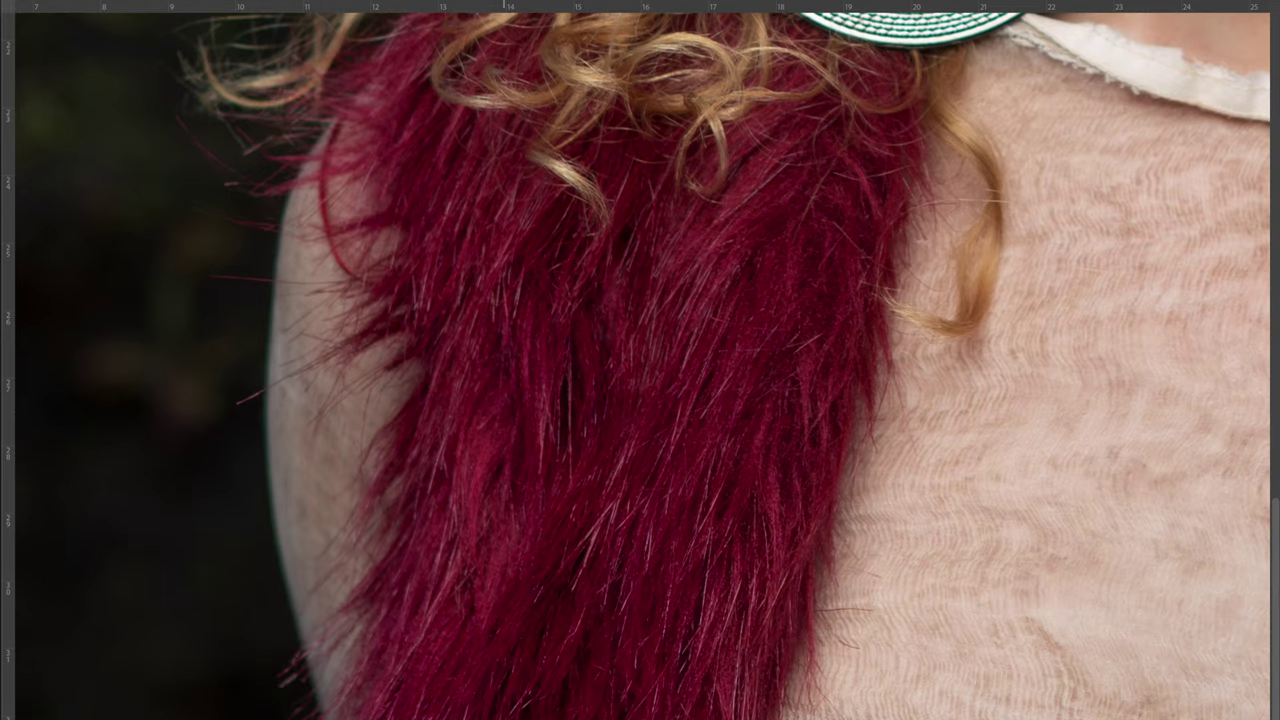
{"action": "scroll", "coordinate": [595, 336], "scroll_direction": "up", "scroll_amount": 2}
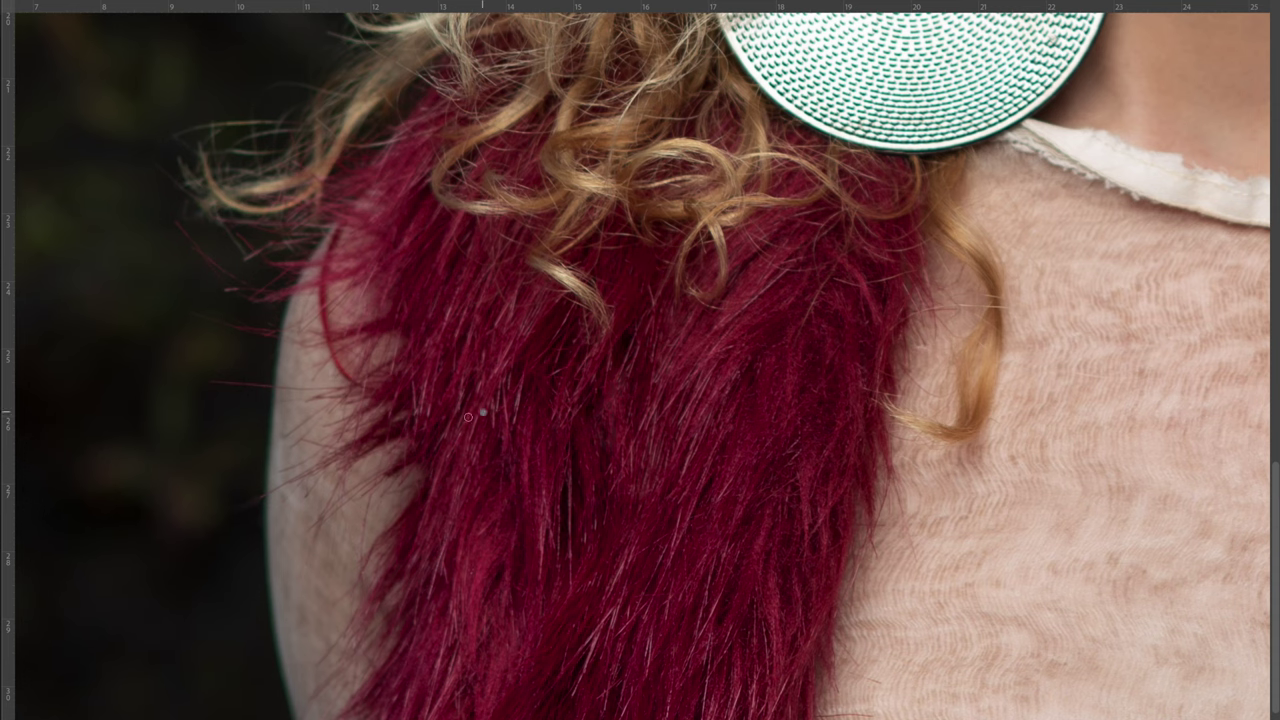
{"action": "scroll", "coordinate": [588, 425], "scroll_direction": "down", "scroll_amount": 2}
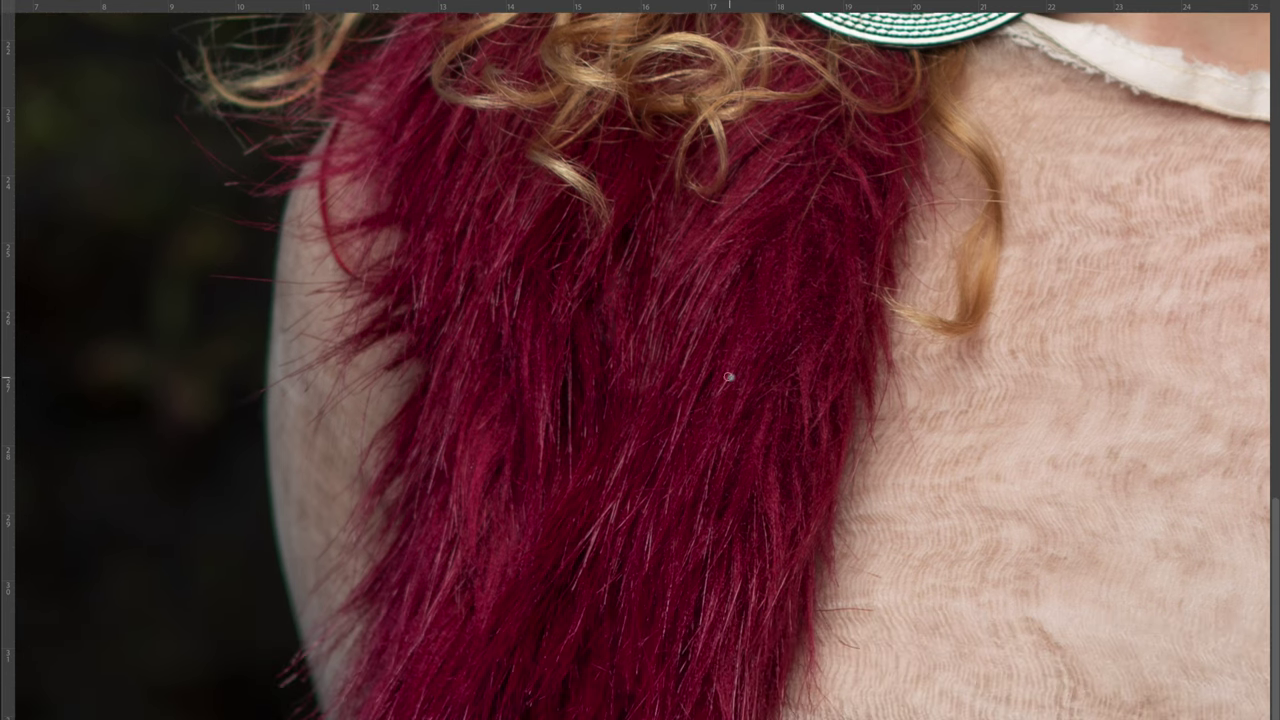
{"action": "scroll", "coordinate": [729, 377], "scroll_direction": "up", "scroll_amount": 1}
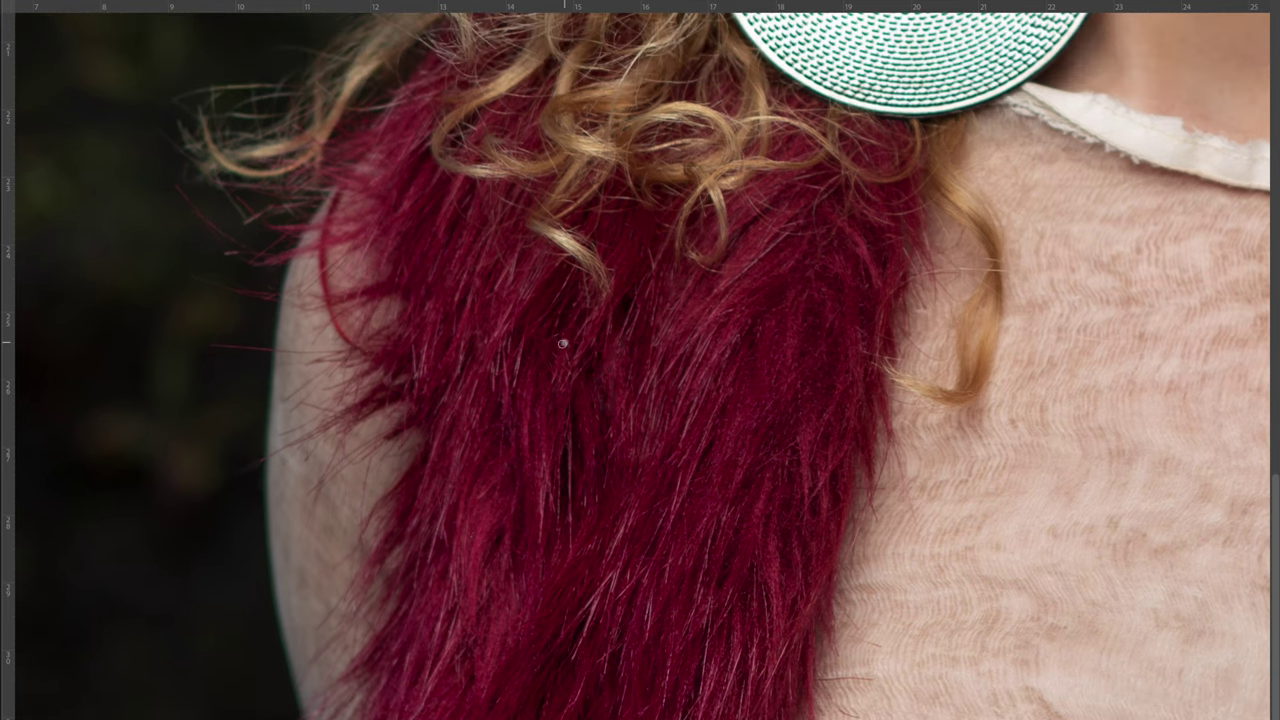
{"action": "scroll", "coordinate": [734, 241], "scroll_direction": "down", "scroll_amount": 1}
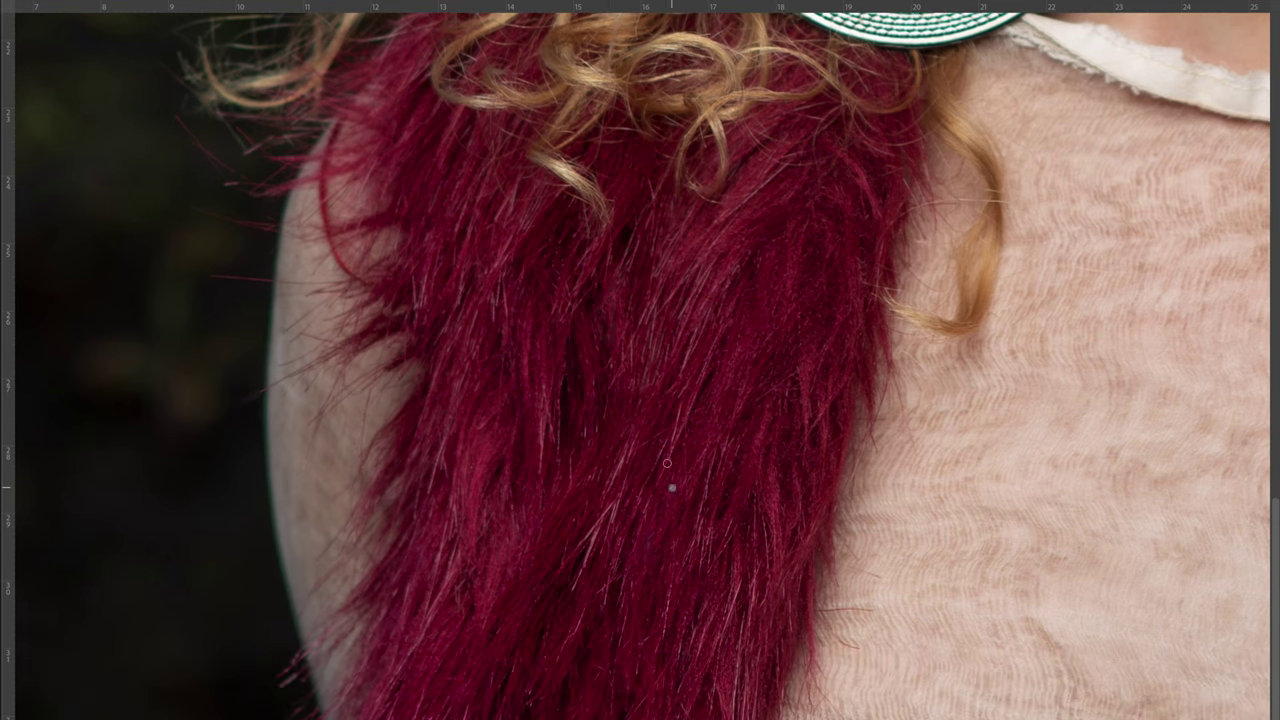
{"action": "scroll", "coordinate": [600, 594], "scroll_direction": "up", "scroll_amount": 2}
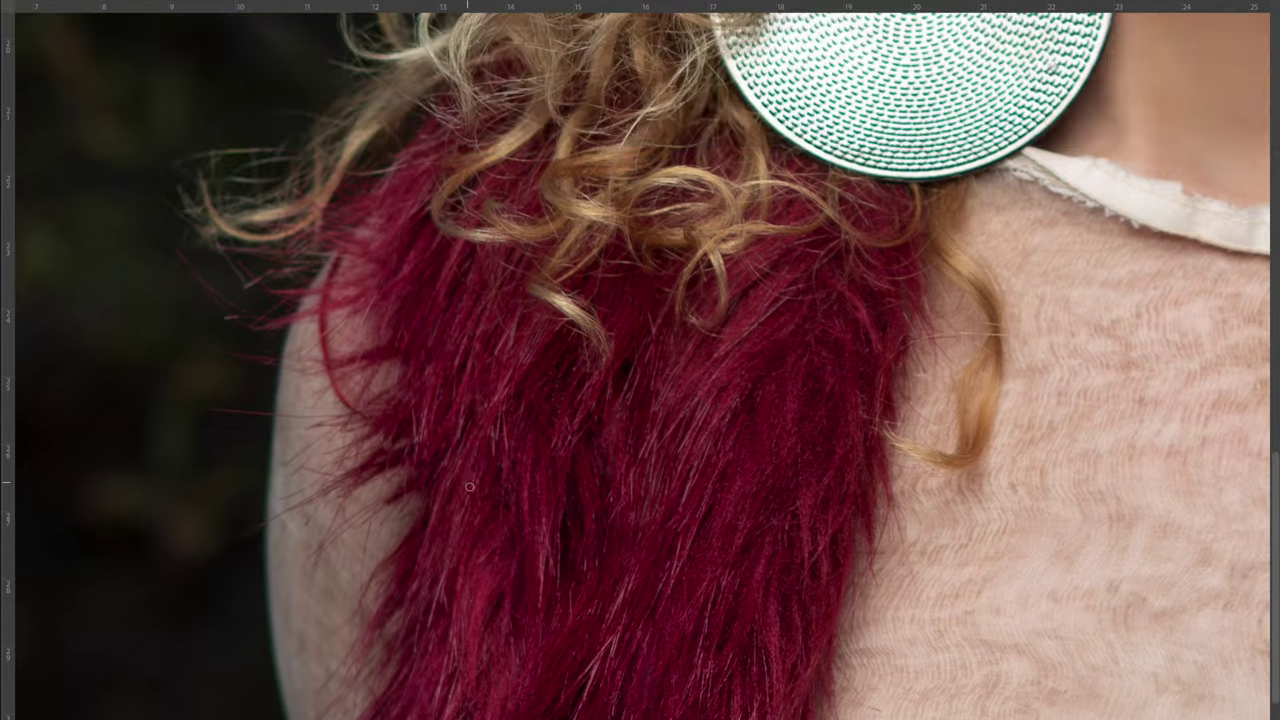
{"action": "scroll", "coordinate": [658, 408], "scroll_direction": "up", "scroll_amount": 1}
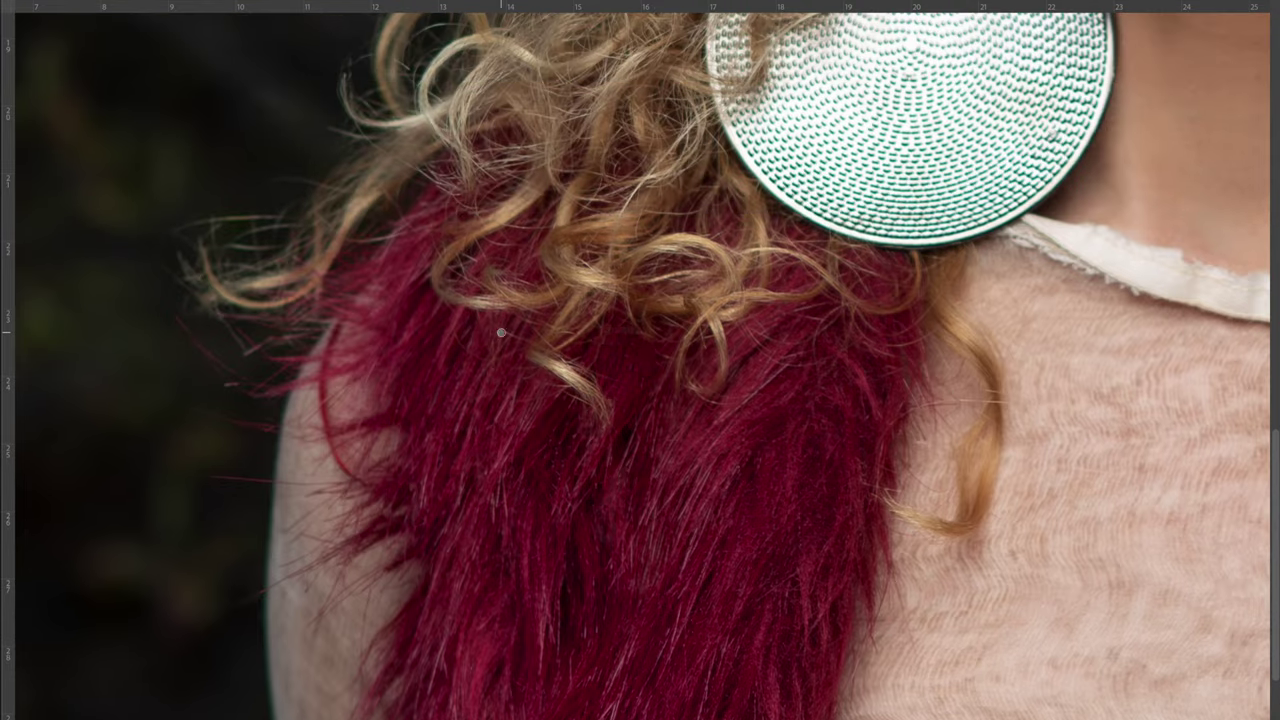
{"action": "scroll", "coordinate": [501, 332], "scroll_direction": "down", "scroll_amount": 1}
{"action": "scroll", "coordinate": [530, 345], "scroll_direction": "down", "scroll_amount": 3}
{"action": "scroll", "coordinate": [570, 365], "scroll_direction": "up", "scroll_amount": 1}
{"action": "scroll", "coordinate": [609, 384], "scroll_direction": "up", "scroll_amount": 1}
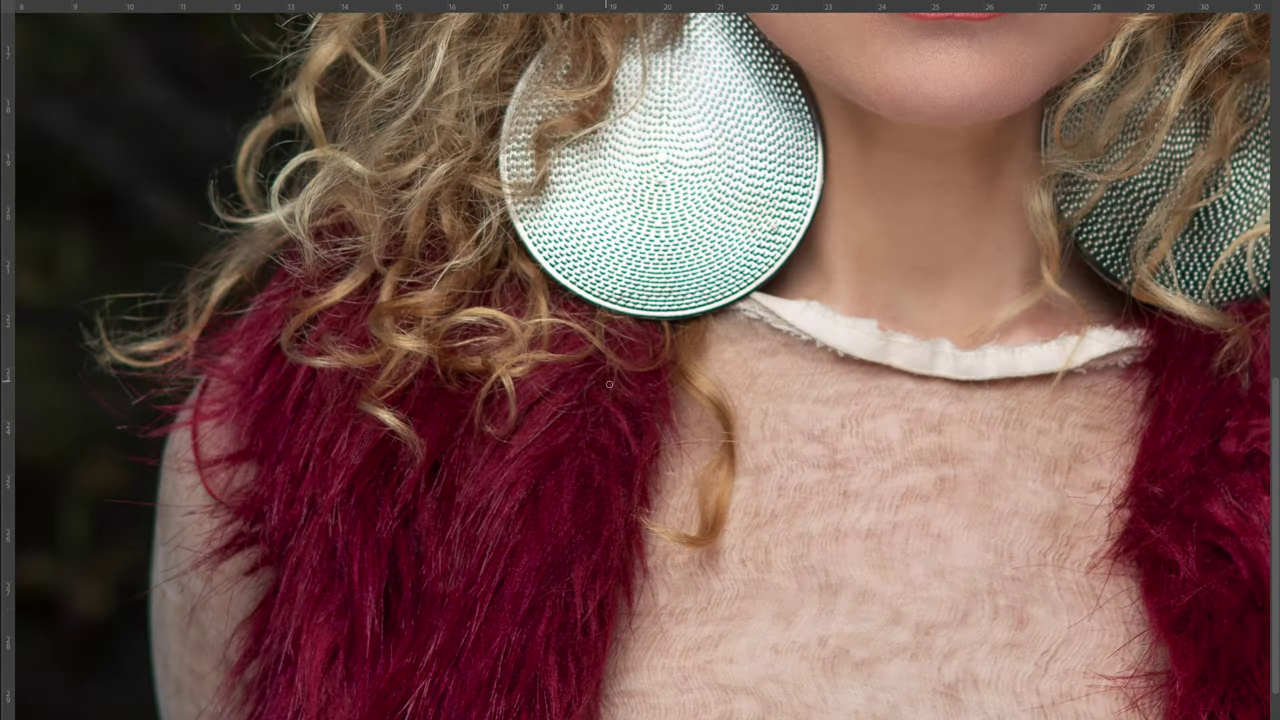
{"action": "scroll", "coordinate": [339, 521], "scroll_direction": "down", "scroll_amount": 1}
{"action": "scroll", "coordinate": [703, 606], "scroll_direction": "down", "scroll_amount": 3}
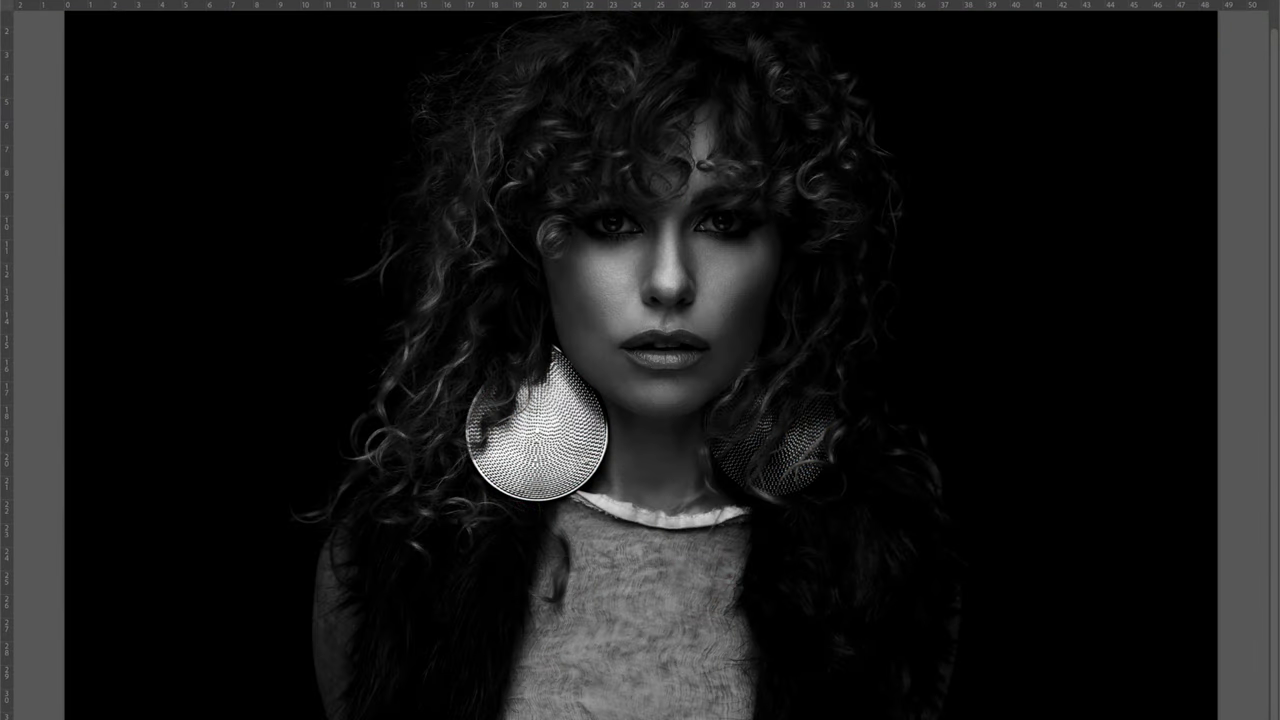
- Zoom in on the cheek and lips in black and white to inspect skin texture
{"action": "scroll", "coordinate": [581, 285], "scroll_direction": "up", "scroll_amount": 1}
{"action": "scroll", "coordinate": [581, 285], "scroll_direction": "up", "scroll_amount": 3}
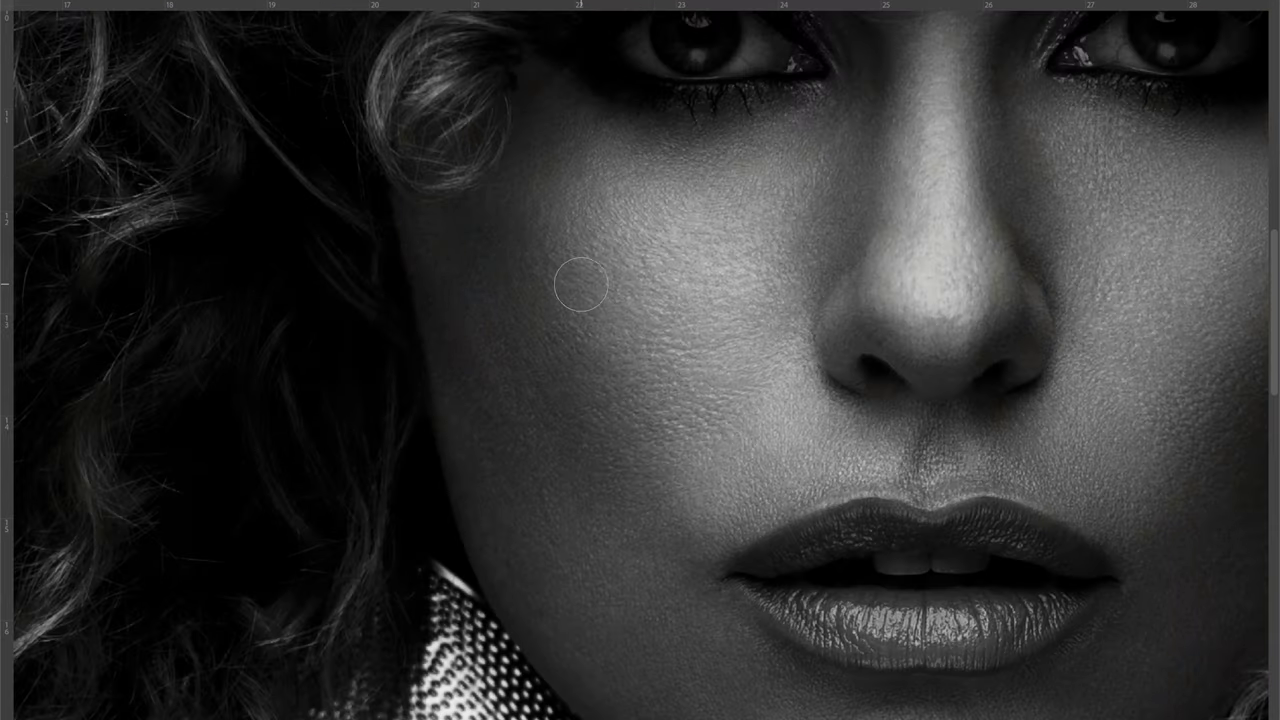
{"action": "scroll", "coordinate": [581, 285], "scroll_direction": "down", "scroll_amount": 1}
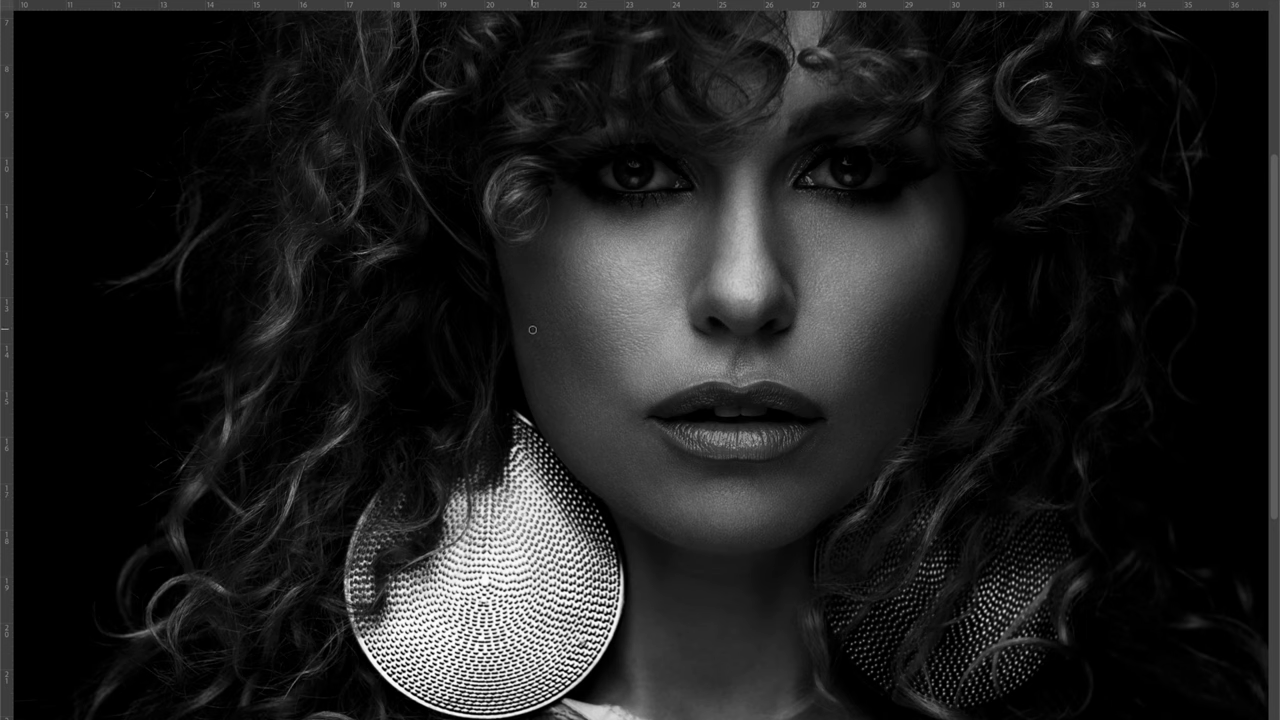
{"action": "scroll", "coordinate": [559, 372], "scroll_direction": "up", "scroll_amount": 2}
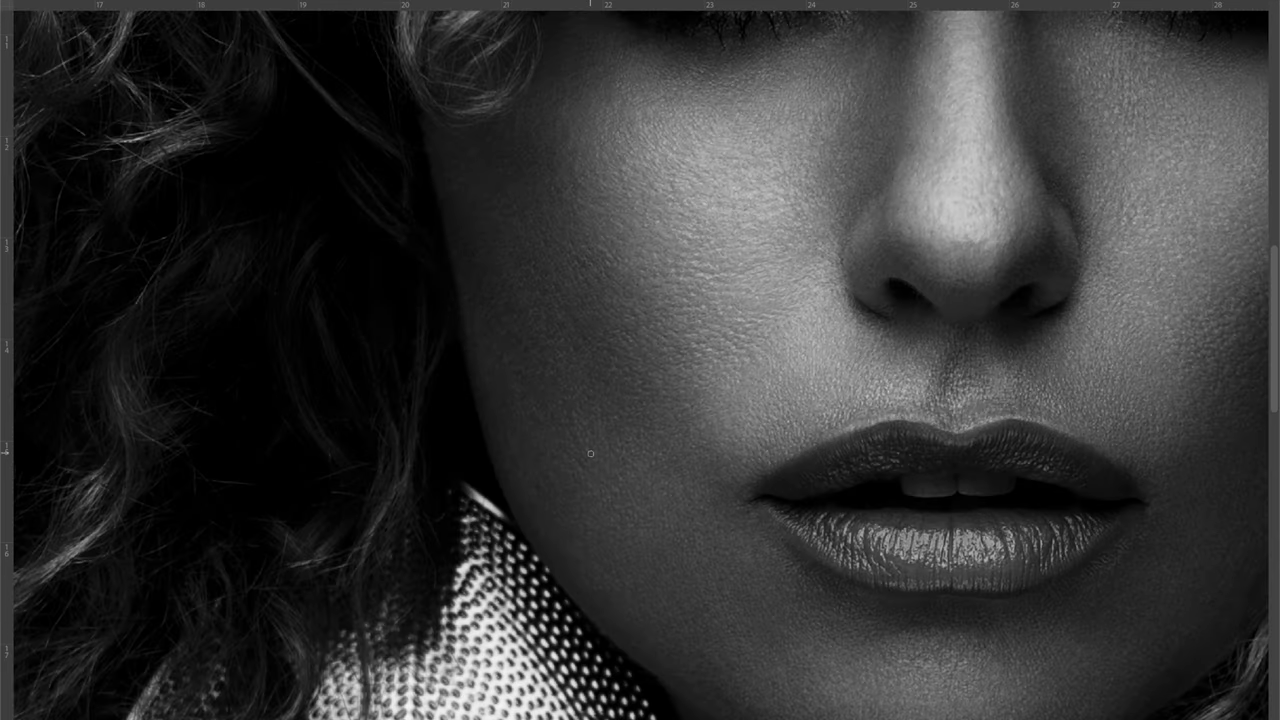
{"action": "scroll", "coordinate": [590, 453], "scroll_direction": "up", "scroll_amount": 3}
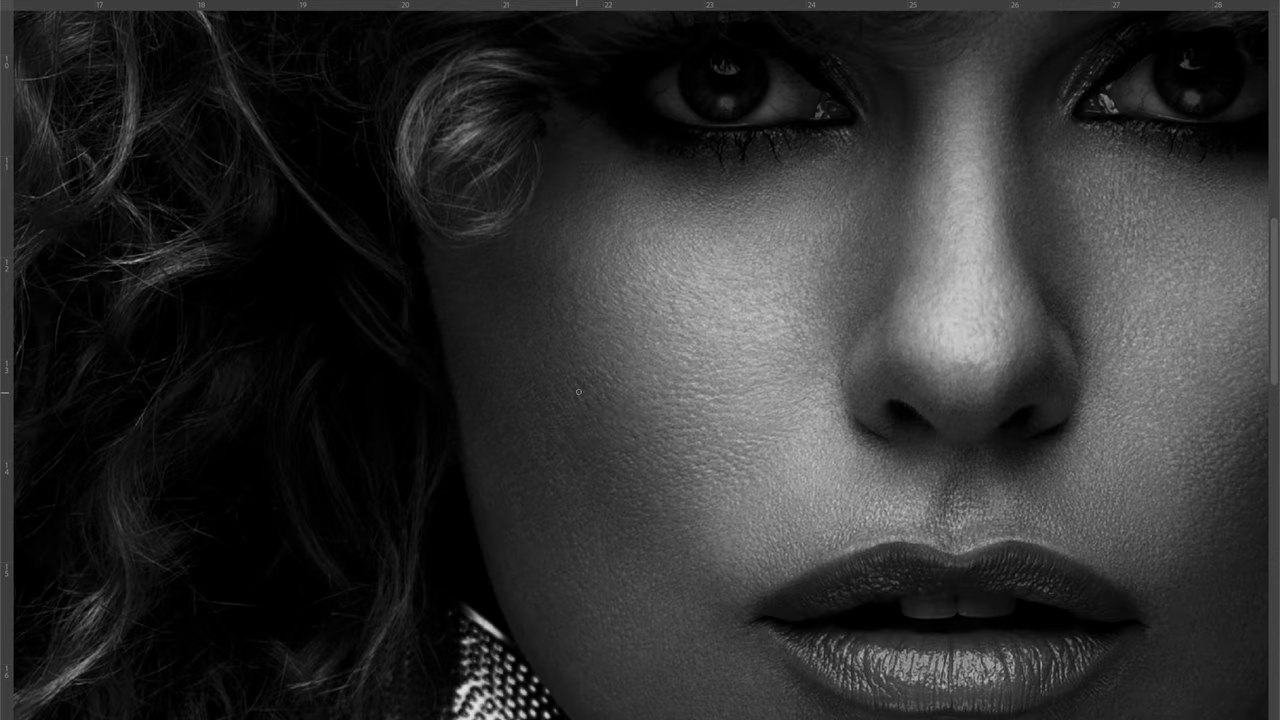
{"action": "scroll", "coordinate": [578, 427], "scroll_direction": "down", "scroll_amount": 3}
{"action": "scroll", "coordinate": [578, 447], "scroll_direction": "down", "scroll_amount": 3}
{"action": "scroll", "coordinate": [553, 373], "scroll_direction": "up", "scroll_amount": 4}
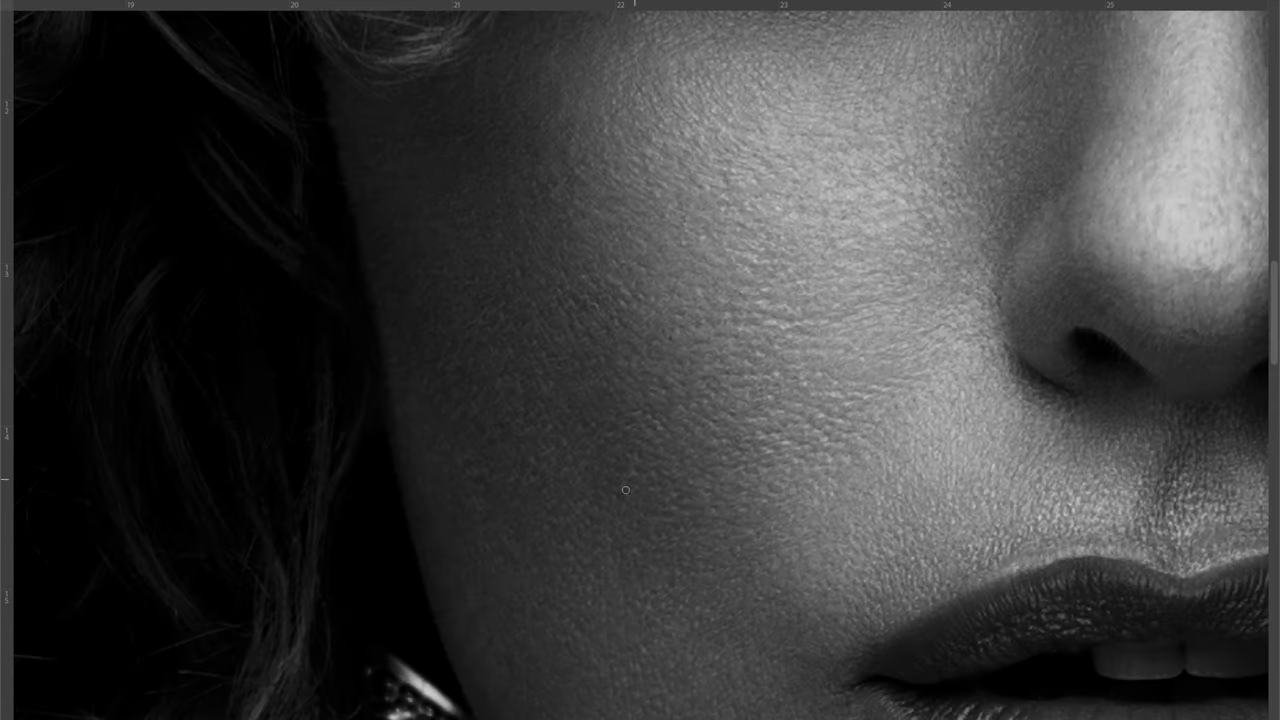
{"action": "scroll", "coordinate": [634, 480], "scroll_direction": "down", "scroll_amount": 3}
{"action": "scroll", "coordinate": [599, 508], "scroll_direction": "up", "scroll_amount": 3}
{"action": "scroll", "coordinate": [526, 477], "scroll_direction": "down", "scroll_amount": 4}
{"action": "scroll", "coordinate": [536, 486], "scroll_direction": "up", "scroll_amount": 4}
{"action": "scroll", "coordinate": [536, 488], "scroll_direction": "down", "scroll_amount": 4}
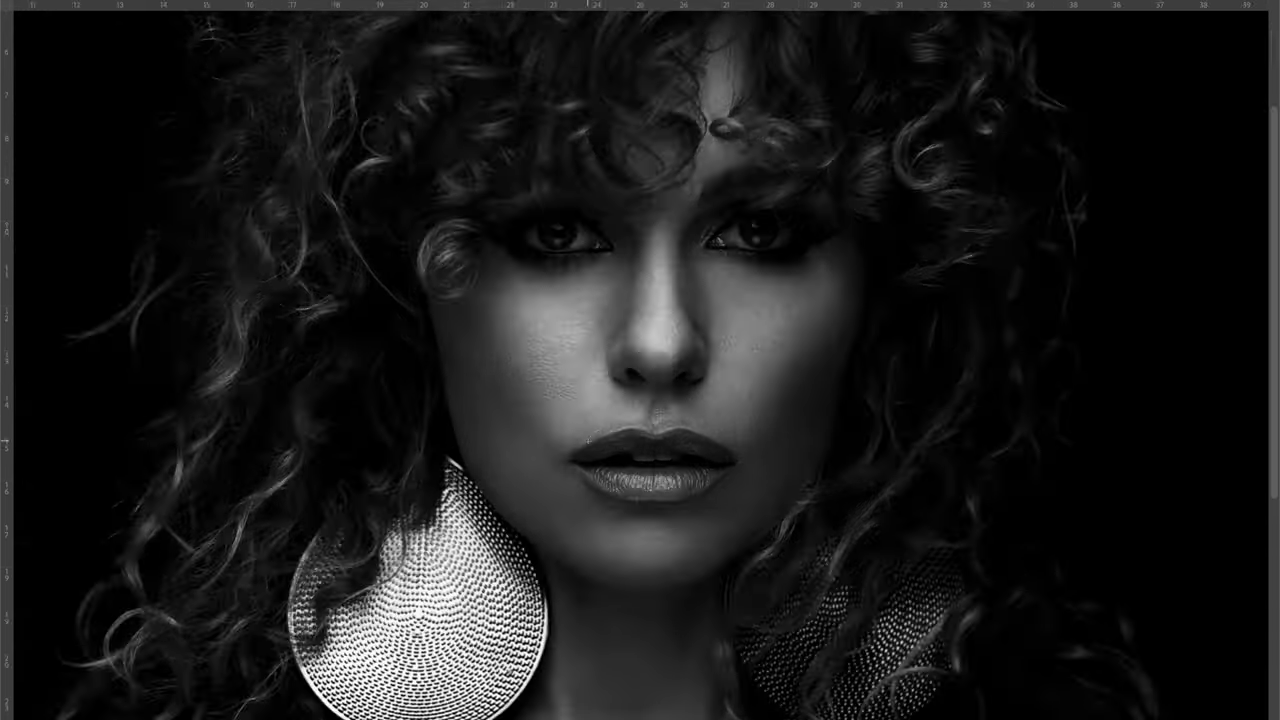
{"action": "scroll", "coordinate": [815, 453], "scroll_direction": "down", "scroll_amount": 2}
- Restore full colour and paint a soft highlight along the left earring's lower rim
{"action": "key", "text": "ctrl+comma"}
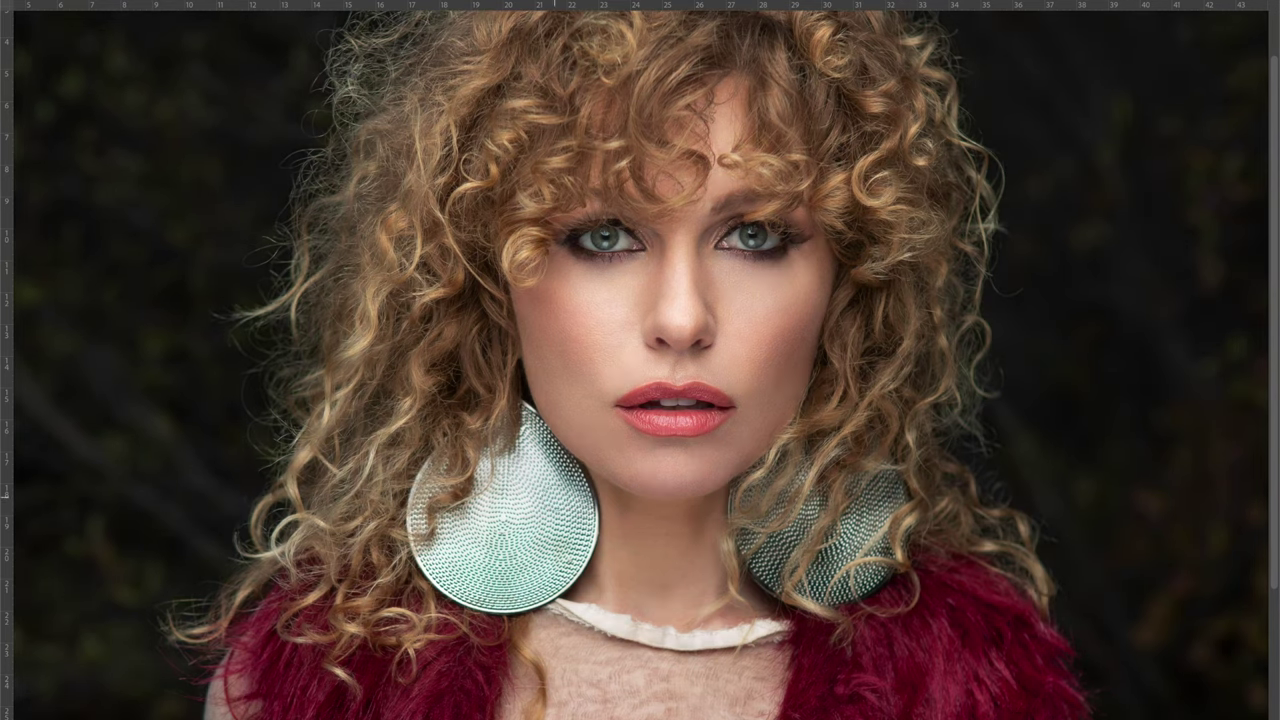
{"action": "scroll", "coordinate": [605, 500], "scroll_direction": "down", "scroll_amount": 4}
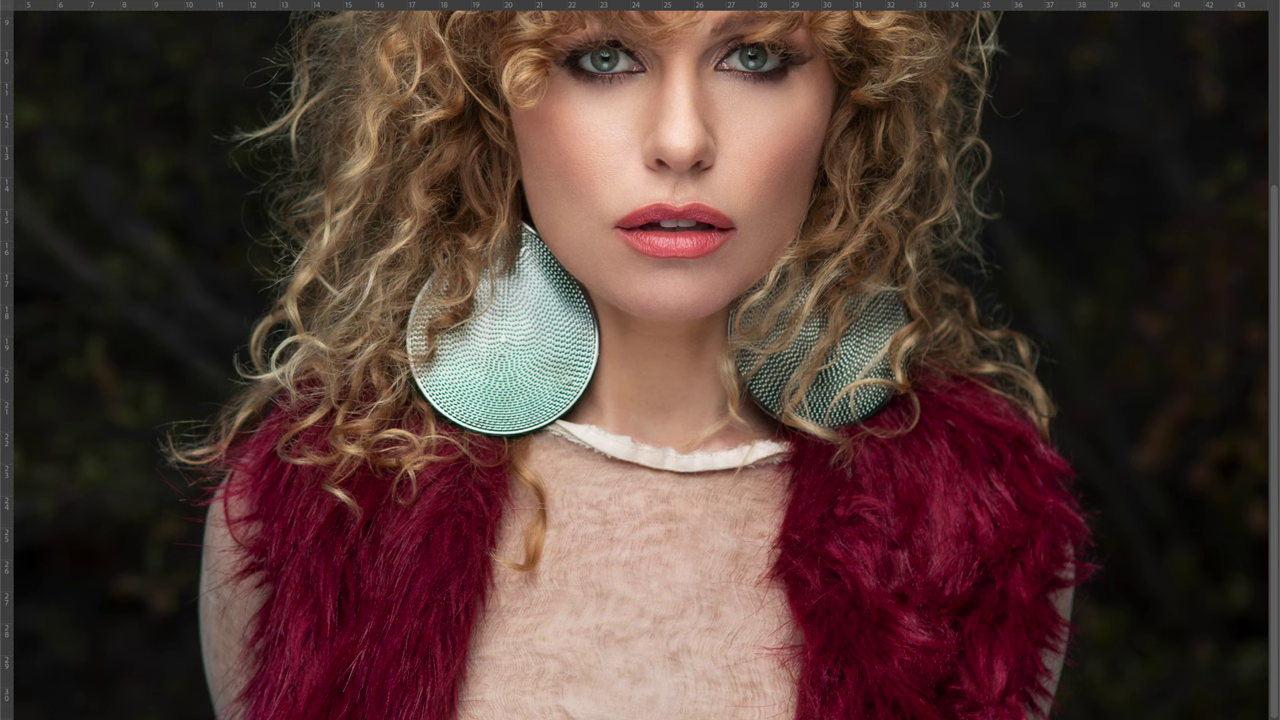
{"action": "right_click", "coordinate": [428, 206]}
{"action": "key", "text": "Escape"}
{"action": "scroll", "coordinate": [476, 281], "scroll_direction": "up", "scroll_amount": 3}
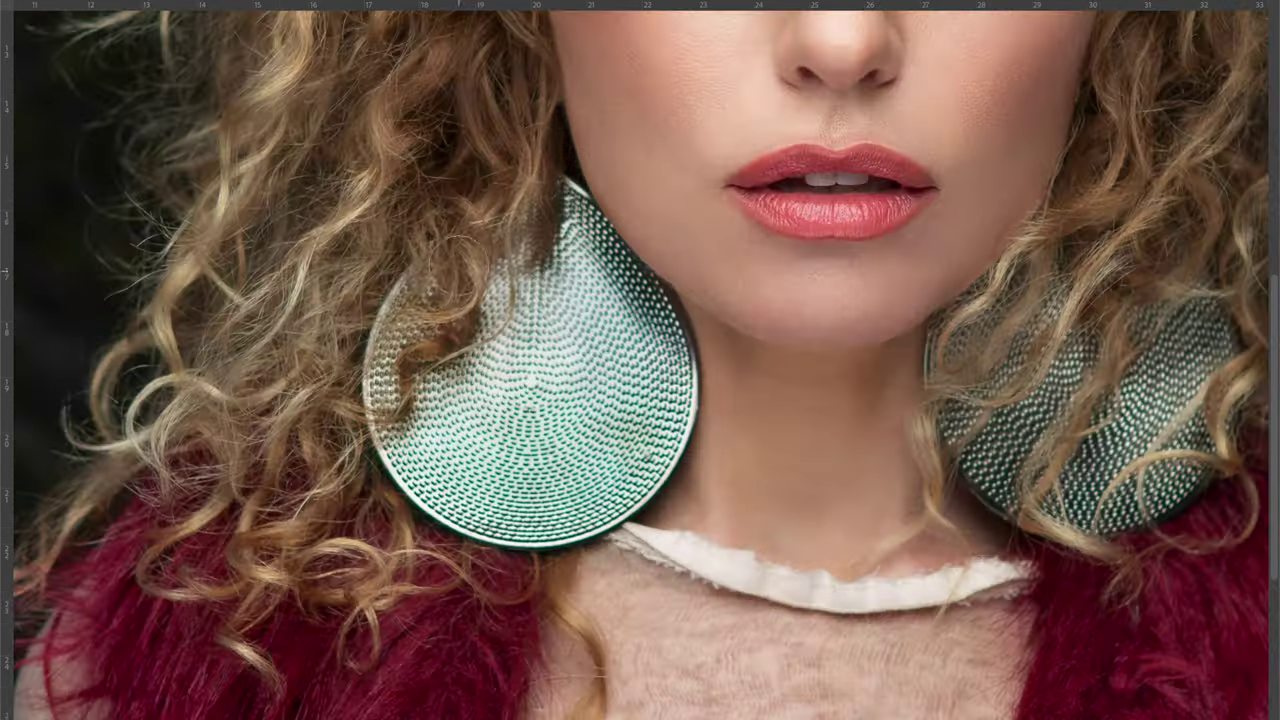
{"action": "left_click_drag", "start_coordinate": [352, 445], "coordinate": [628, 545]}
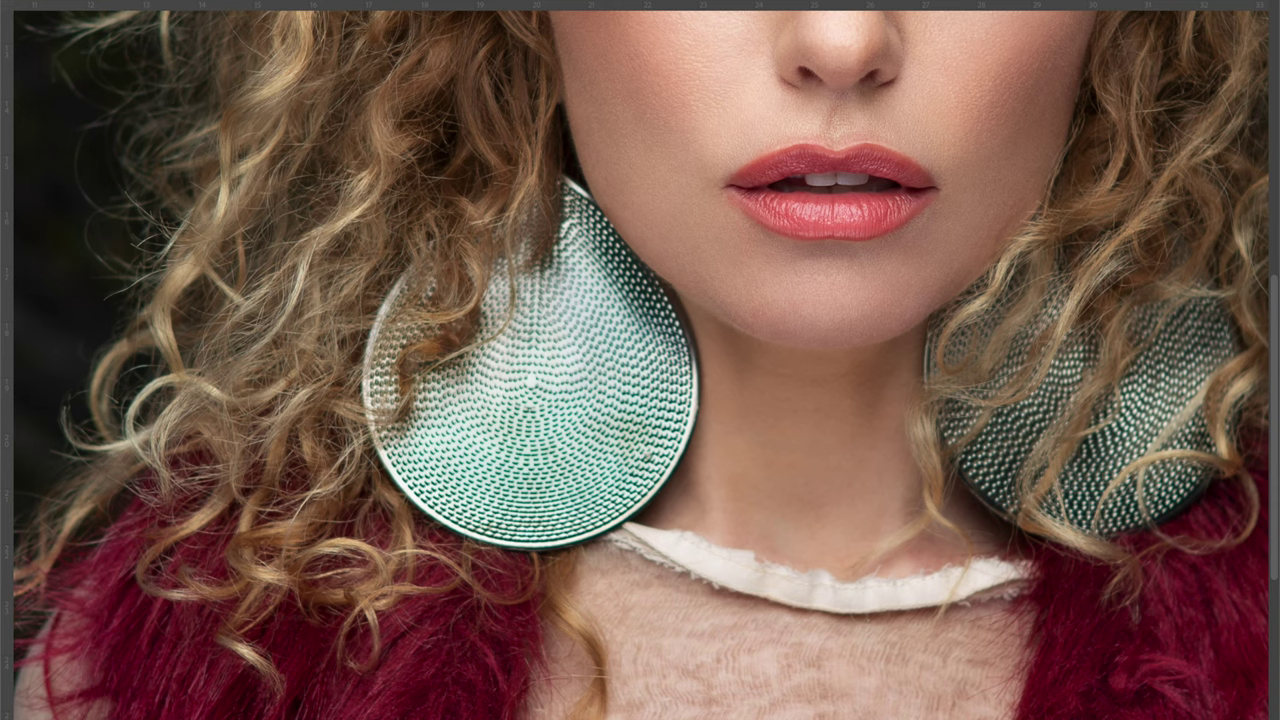
{"action": "key", "text": "ctrl+0"}
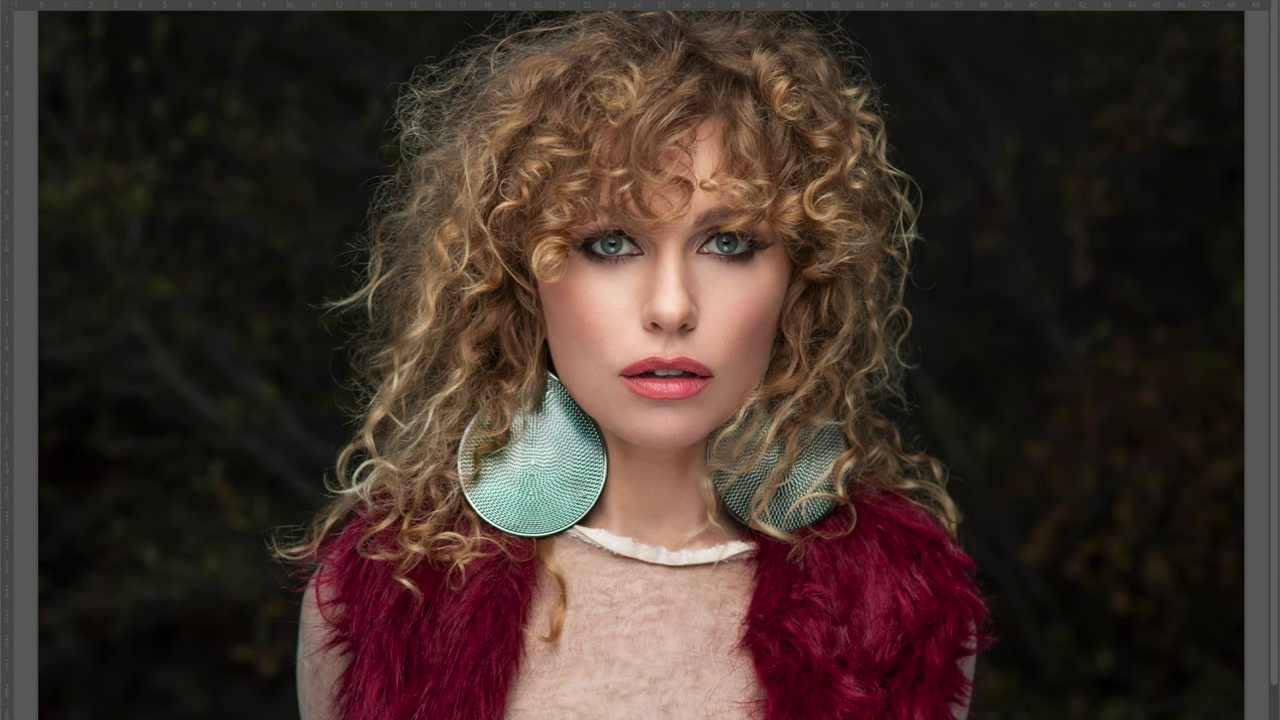
{"action": "scroll", "coordinate": [498, 437], "scroll_direction": "up", "scroll_amount": 1}
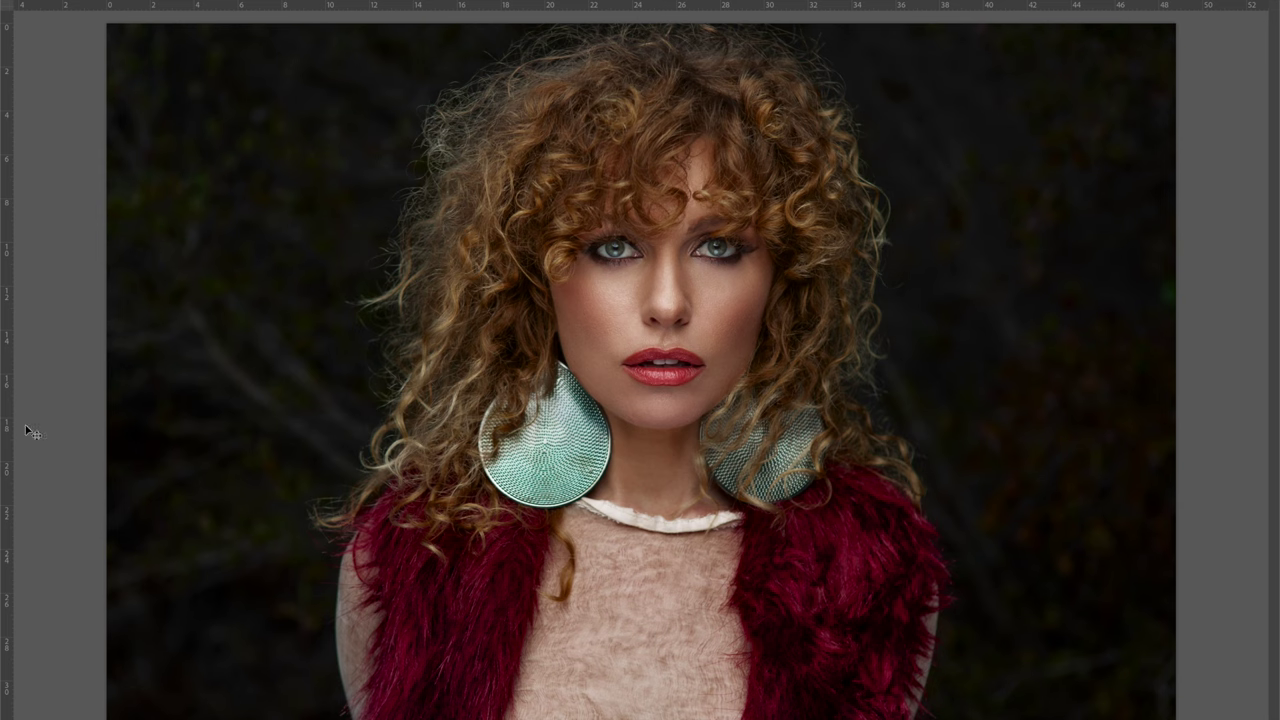
{"action": "key", "text": "ctrl+plus"}
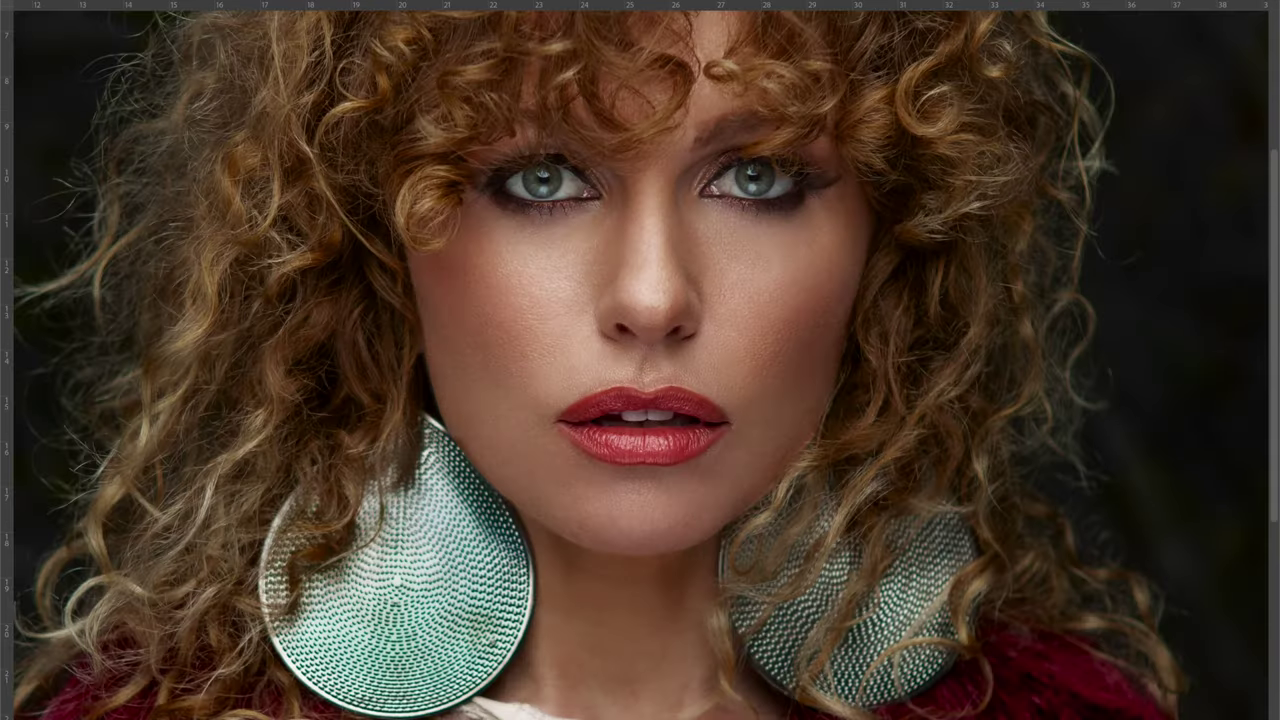
{"action": "key", "text": "ctrl+minus"}
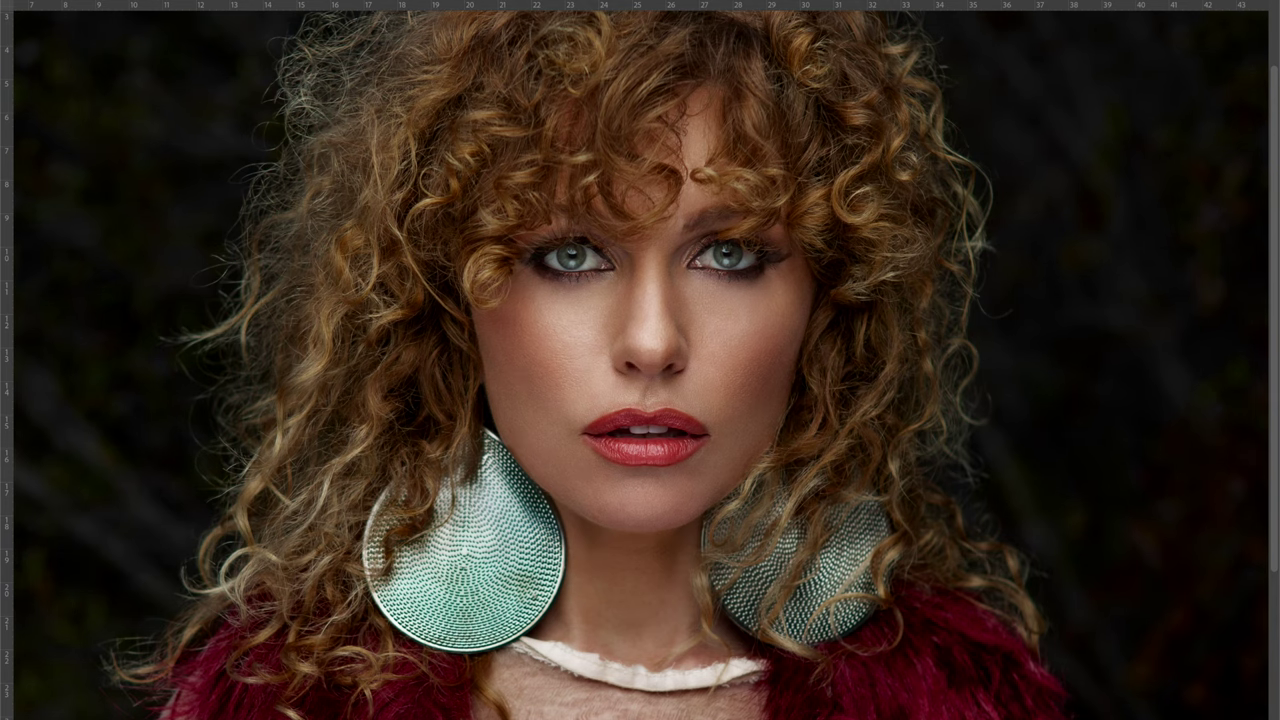
{"action": "key", "text": "ctrl+minus"}
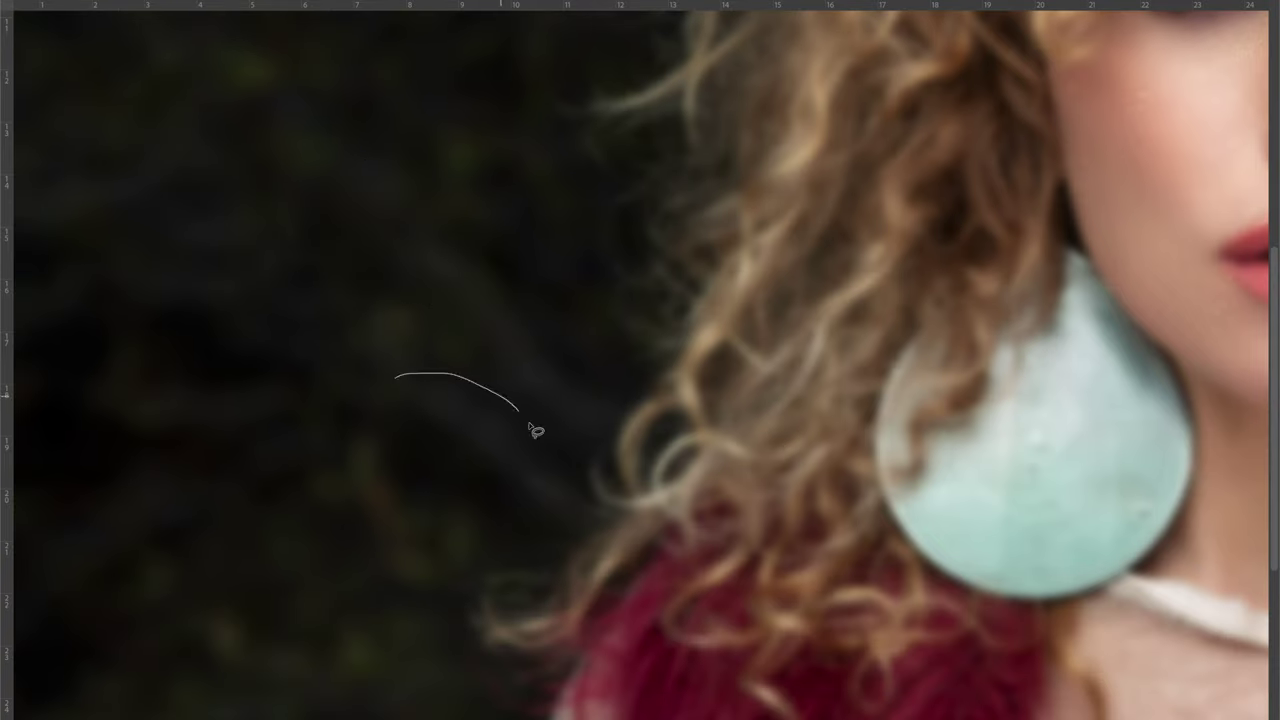
- Lasso bright background patches on the left and right of her hair and content-aware fill them
{"action": "left_click_drag", "start_coordinate": [535, 430], "coordinate": [405, 385]}
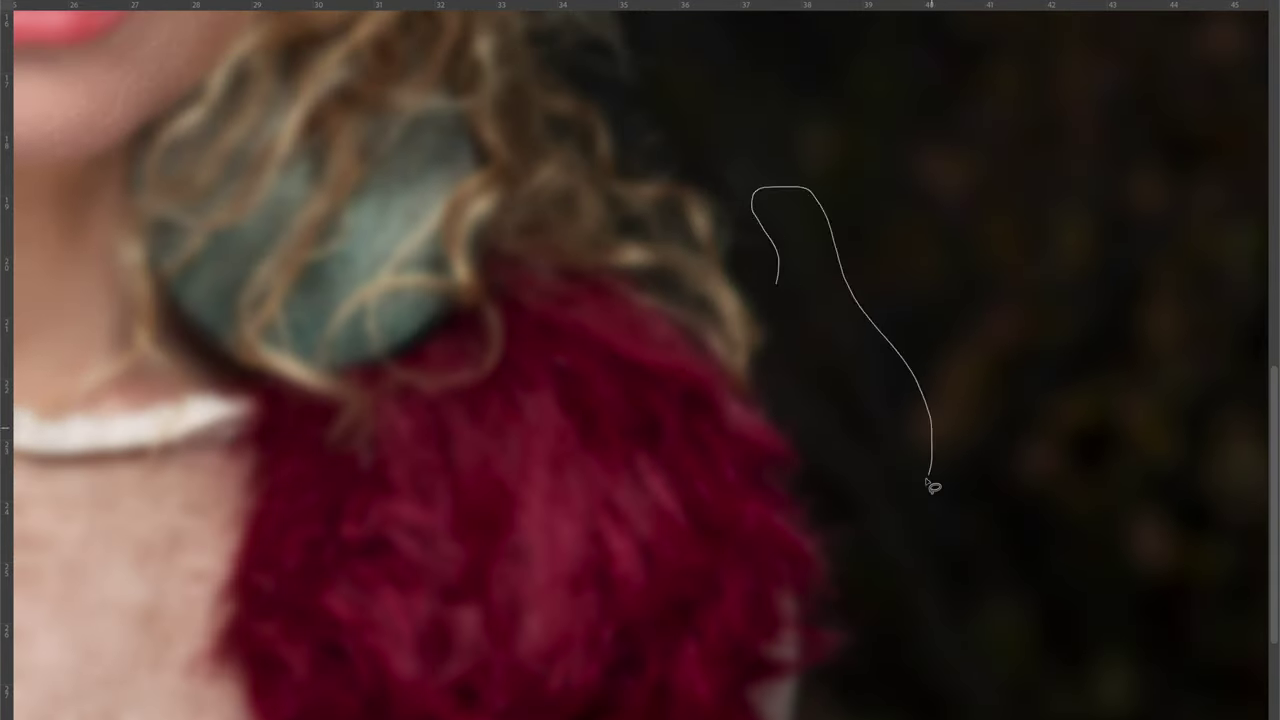
{"action": "right_click", "coordinate": [916, 276]}
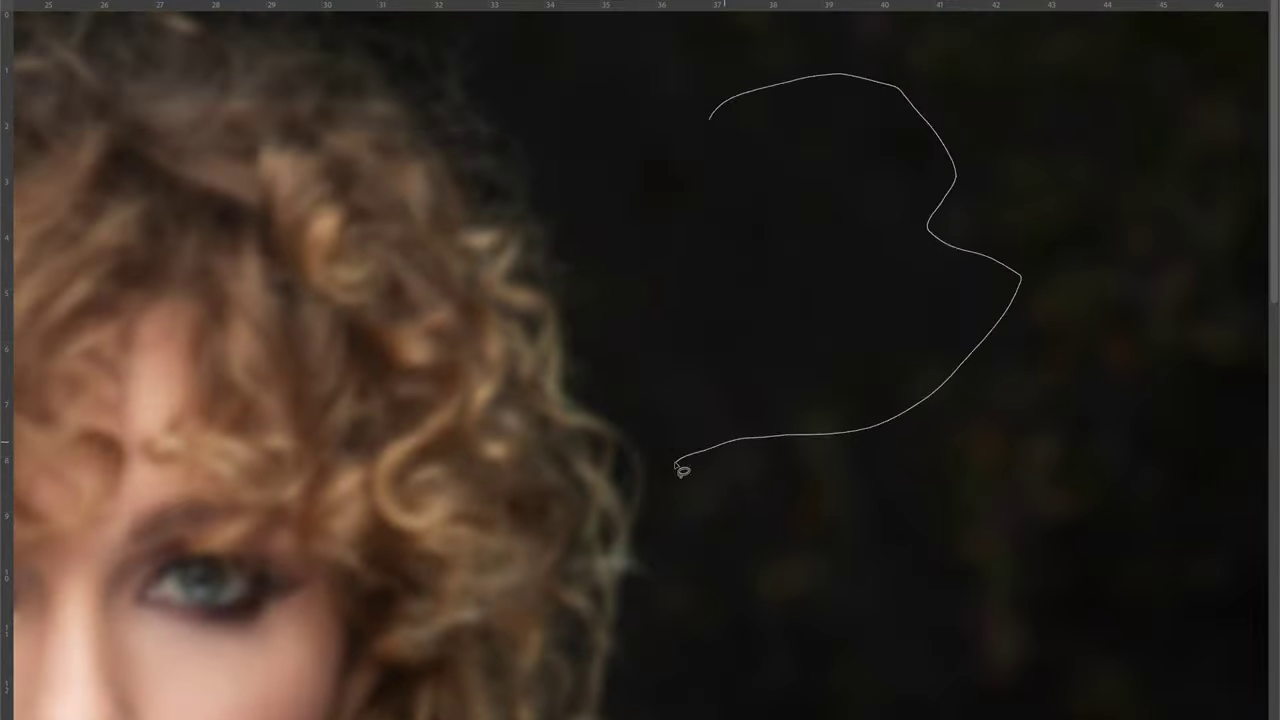
{"action": "mouse_move", "coordinate": [971, 580]}
{"action": "left_mouse_down"}
{"action": "mouse_move", "coordinate": [657, 114]}
{"action": "mouse_move", "coordinate": [729, 400]}
{"action": "mouse_move", "coordinate": [1005, 580]}
{"action": "left_mouse_up"}
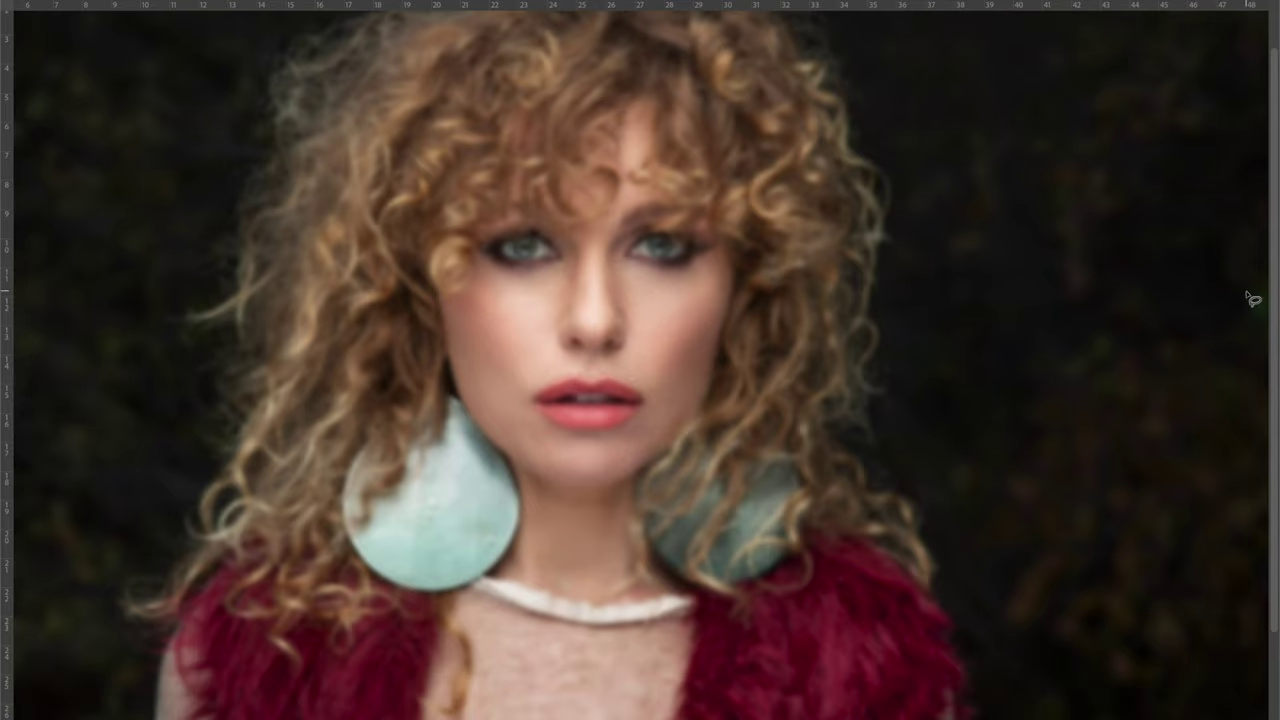
{"action": "left_click_drag", "start_coordinate": [1247, 293], "coordinate": [1228, 295]}
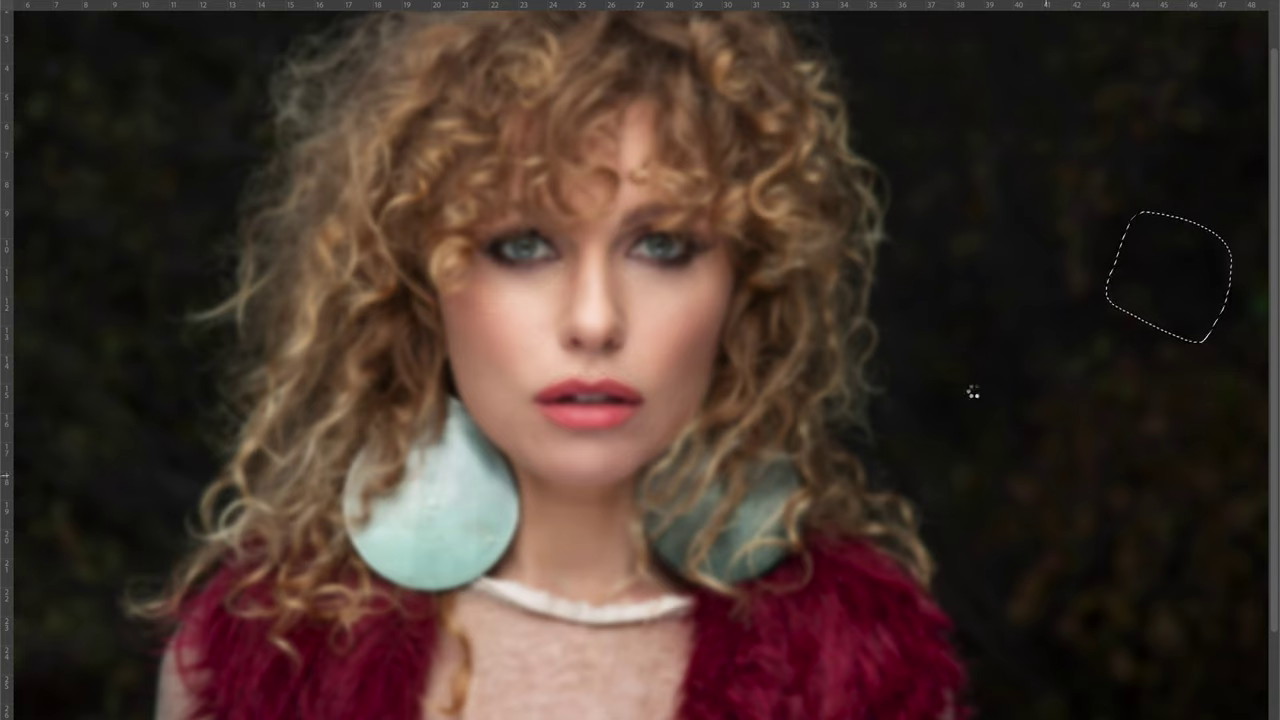
{"action": "key", "text": "ctrl+d"}
- Content-aware fill two more small bright patches in the right background
{"action": "left_click_drag", "start_coordinate": [1140, 222], "coordinate": [1200, 337]}
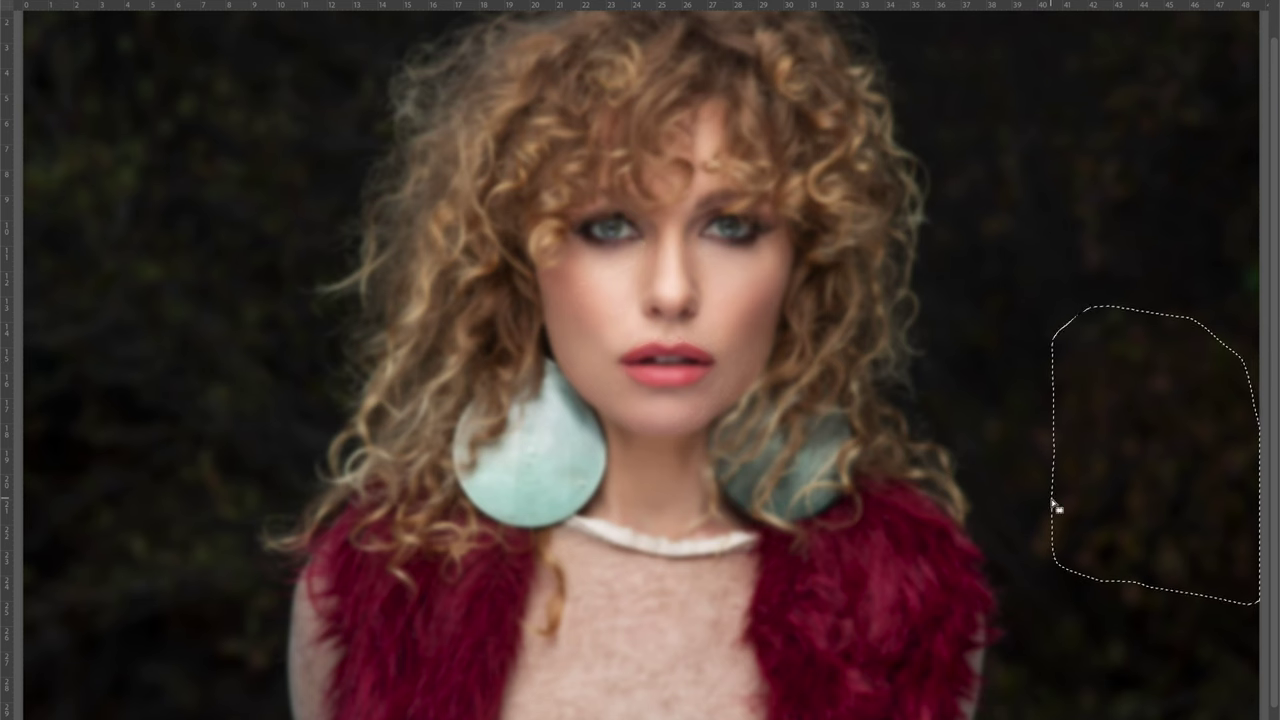
{"action": "key", "text": "ctrl+d"}
{"action": "left_click_drag", "start_coordinate": [1119, 289], "coordinate": [1143, 286]}
{"action": "key", "text": "ctrl+d"}
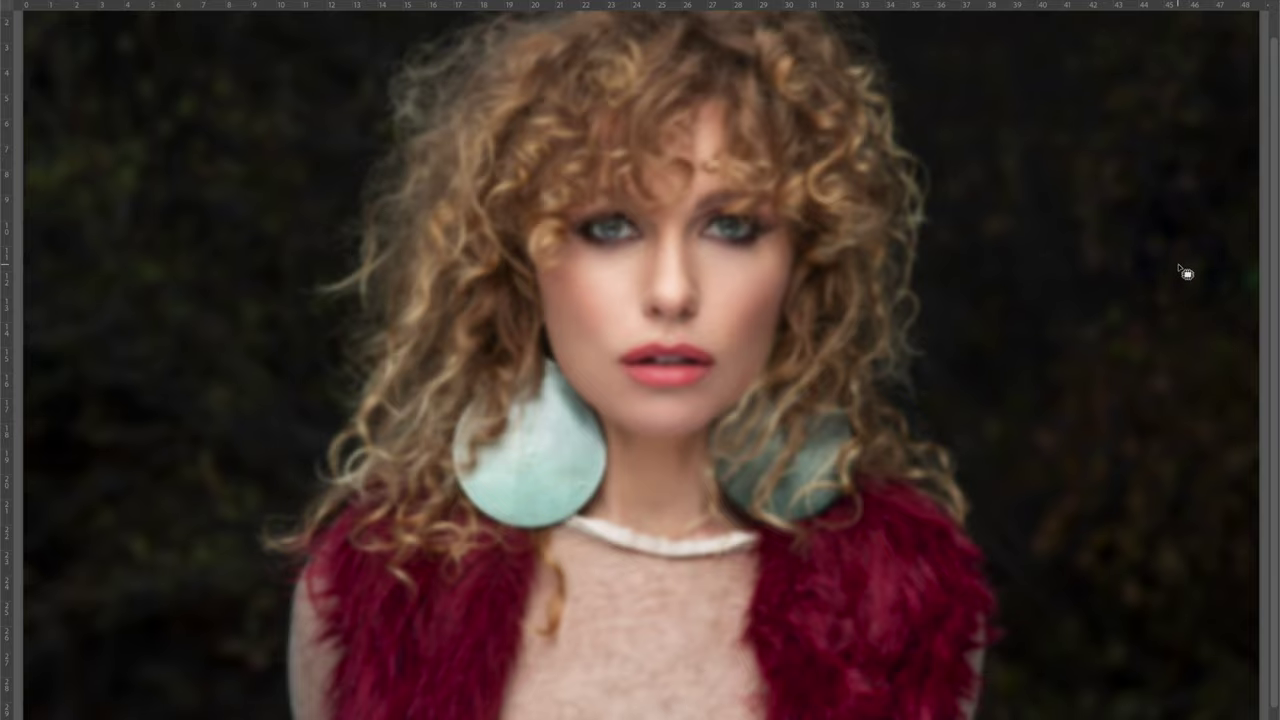
{"action": "key", "text": "ctrl+plus"}
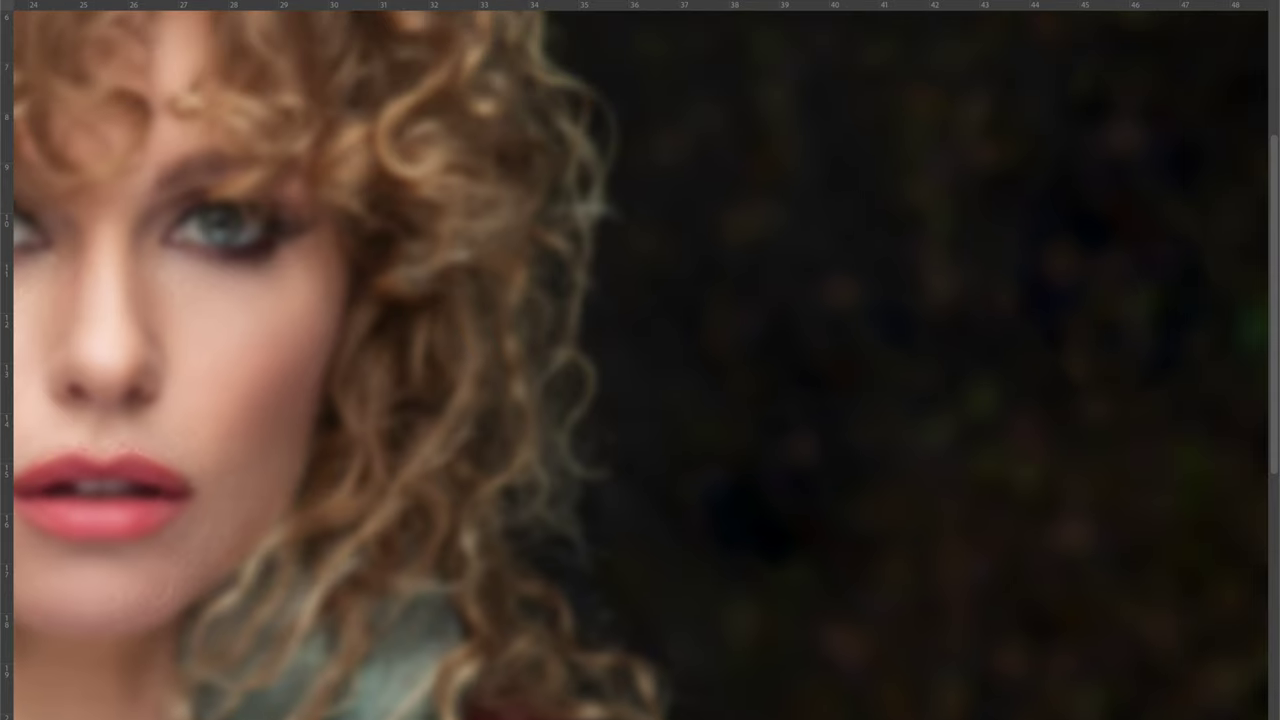
{"action": "key", "text": "bracketright"}
{"action": "key", "text": "bracketright"}
{"action": "key", "text": "bracketright"}
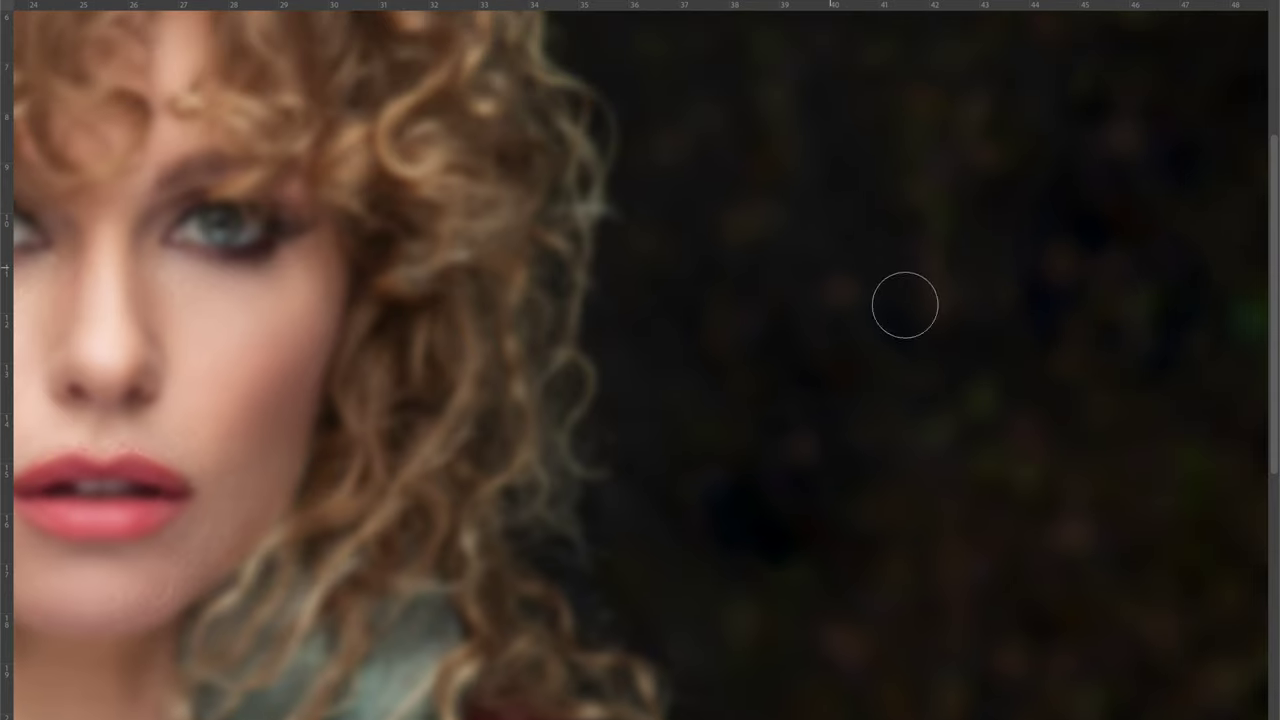